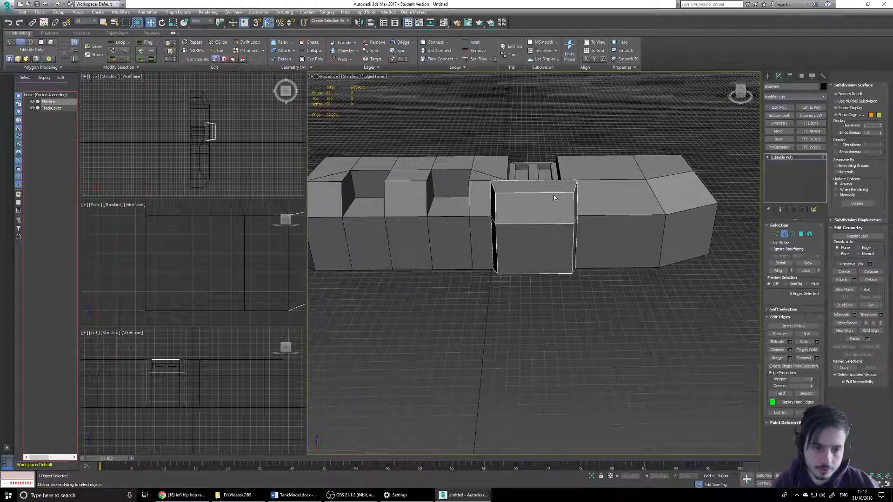
left_click(146, 43)
middle_click_drag(523, 205, 530, 224, "alt")
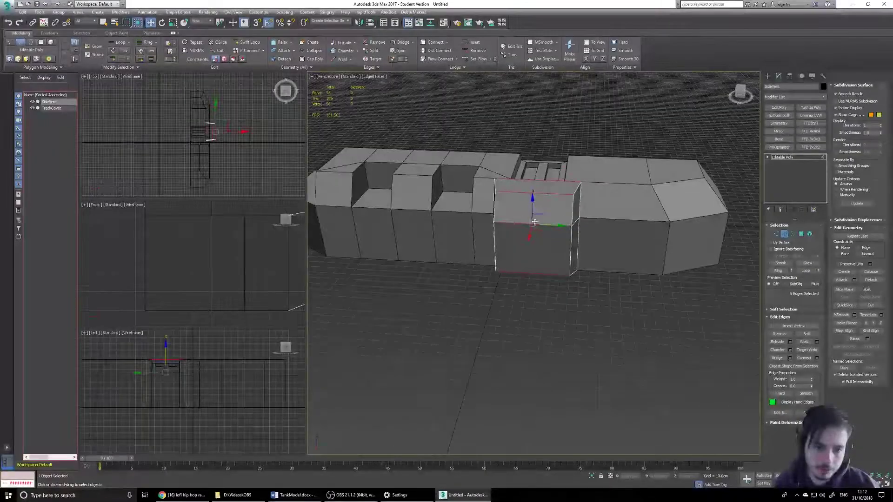
left_click(784, 234)
left_click(618, 309)
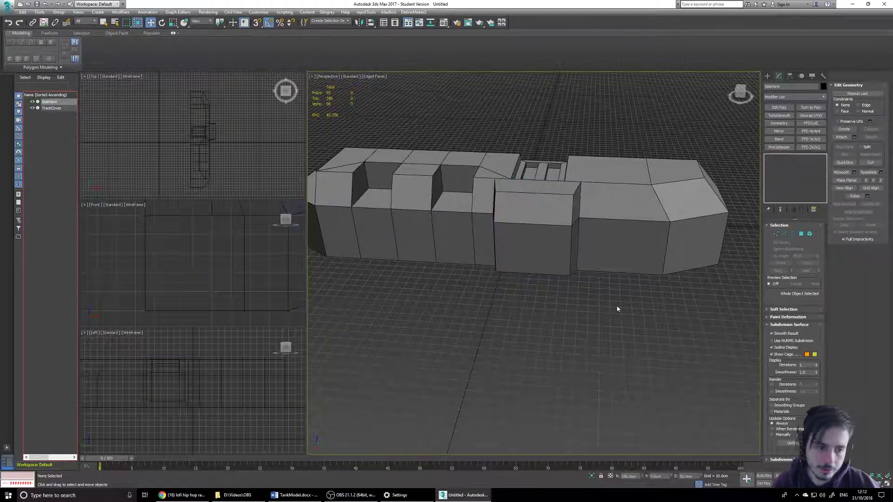
Reselect the SideVent object, switch to edge editing and select the set of horizontal edges across its outer faces
left_click(549, 188)
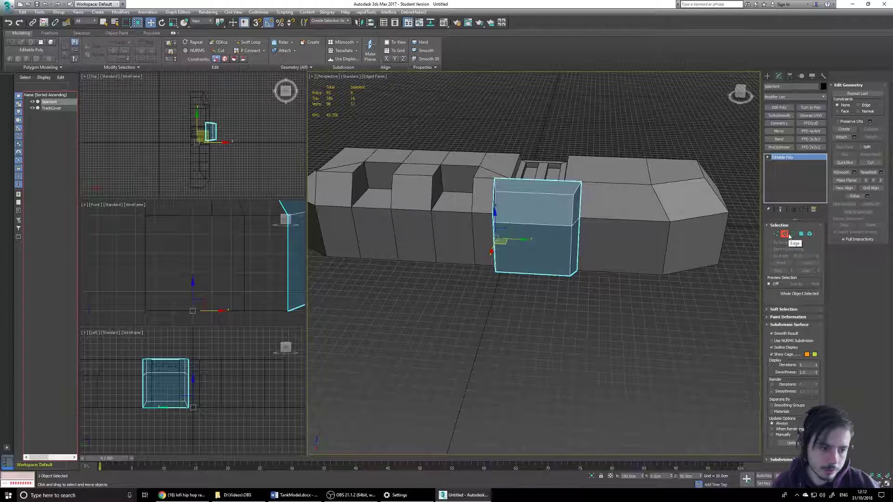
left_click(785, 234)
mouse_move(553, 285)
middle_mouse_down("alt")
mouse_move(564, 299)
mouse_move(558, 316)
mouse_move(561, 297)
mouse_move(552, 295)
middle_mouse_up("alt")
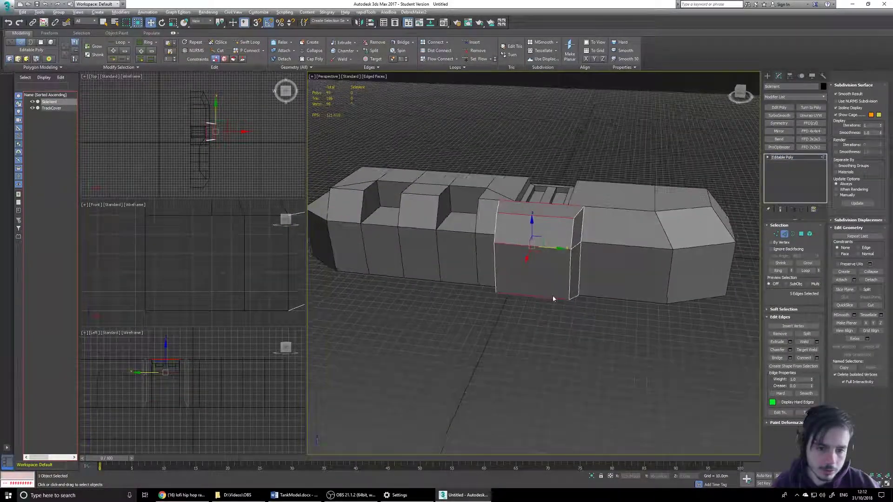
Set the selection region to Crossing and box-select edges of the side vent with it
left_click(23, 13)
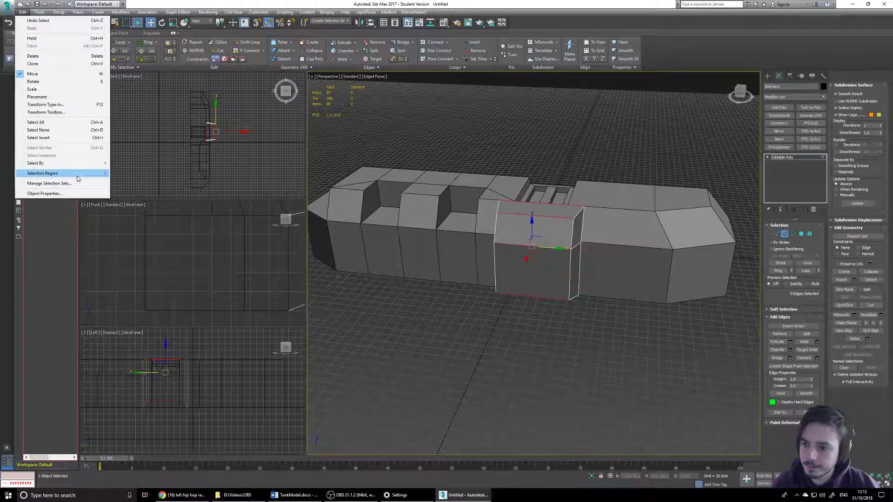
mouse_move(78, 175)
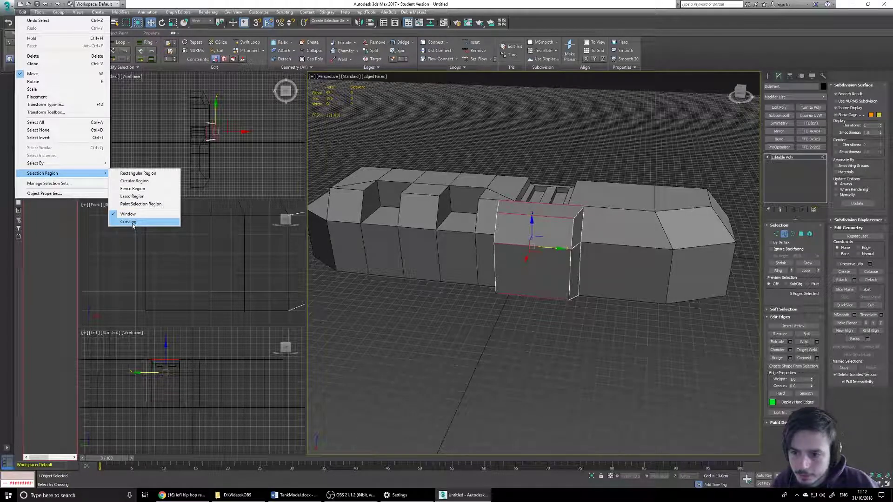
left_click(128, 222)
left_click(532, 353)
middle_click_drag(532, 353, 541, 228, "alt")
left_click_drag(539, 229, 465, 347)
left_click(545, 167)
left_click_drag(573, 227, 573, 229)
Change the selection region to Window and box-select edges around one end of the side vent
left_click(22, 12)
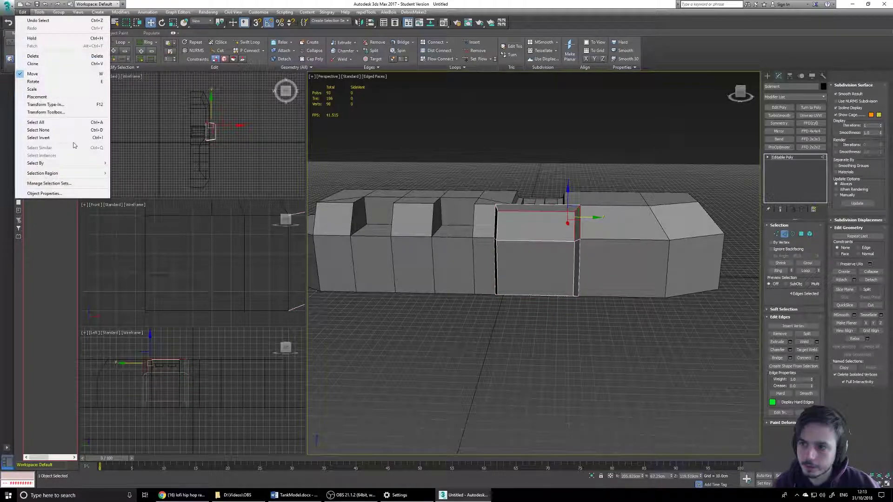
left_click(140, 214)
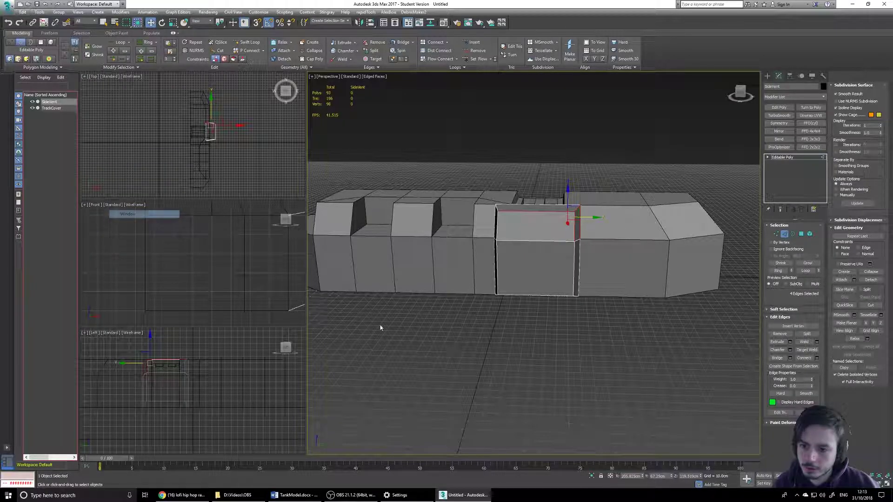
left_click(539, 333)
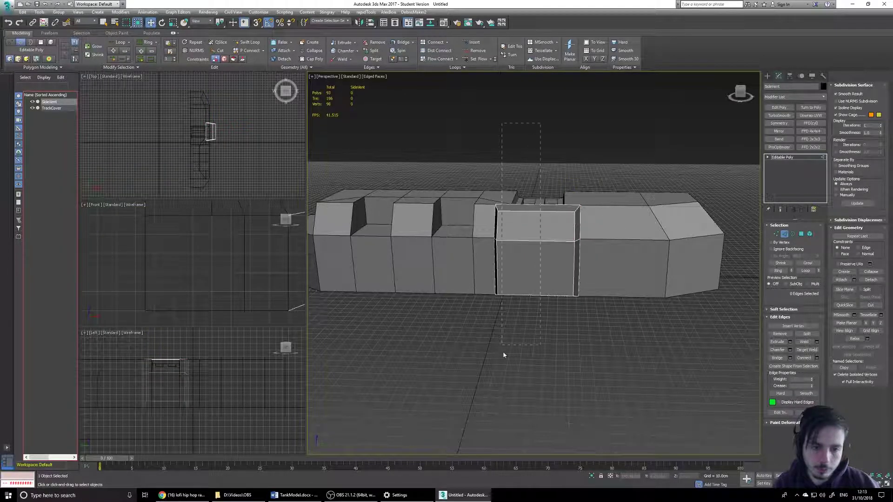
left_click_drag(607, 162, 494, 333)
middle_click_drag(577, 284, 572, 213, "alt")
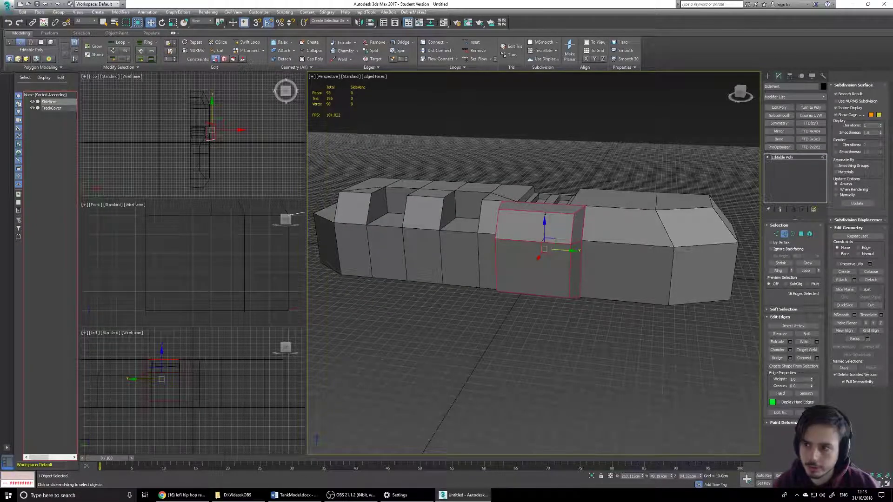
Set the selection region back to Crossing and select the horizontal edges across the side vent's outer faces
left_click(8, 6)
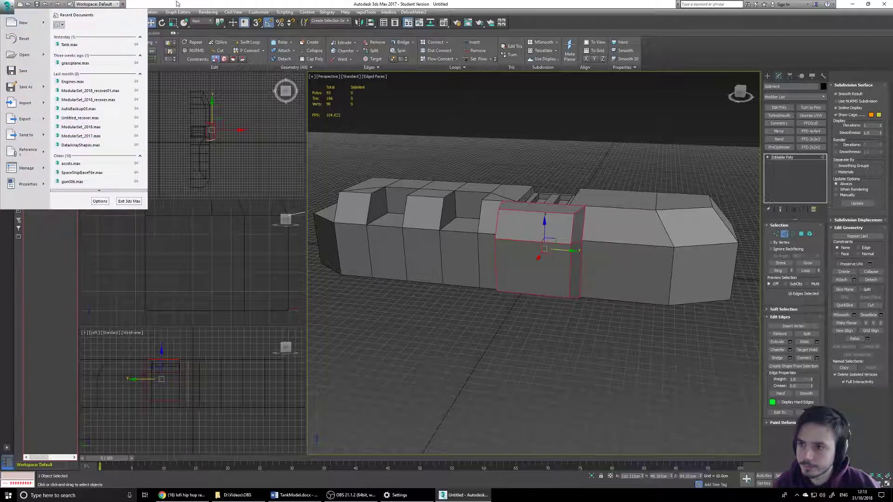
left_click(233, 3)
left_click(26, 14)
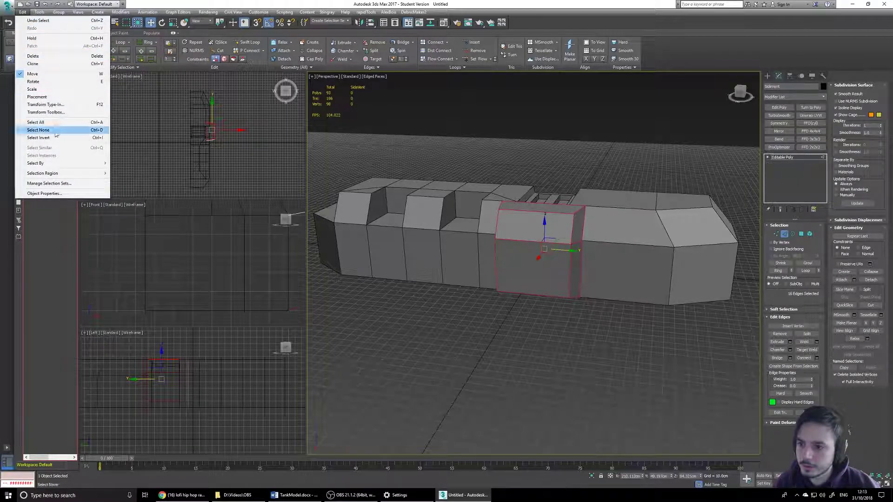
mouse_move(69, 173)
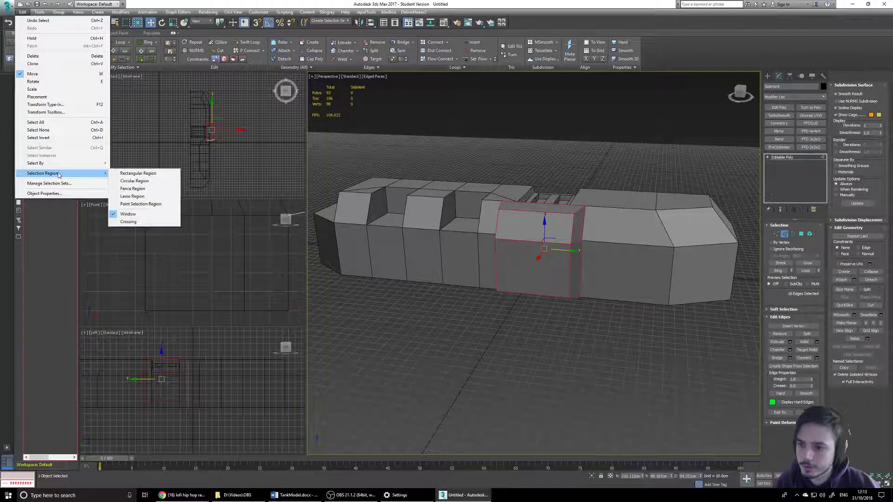
left_click(139, 221)
left_click(528, 317)
middle_click_drag(529, 317, 546, 318, "alt")
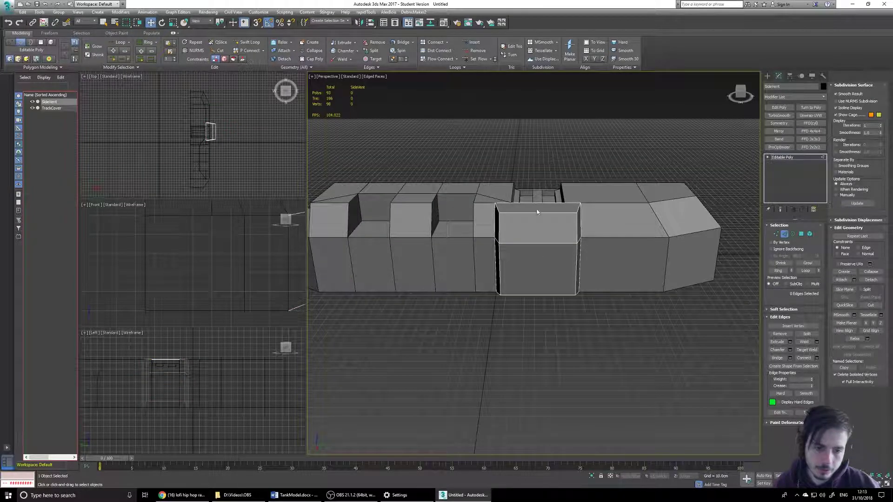
left_click_drag(534, 366, 534, 366)
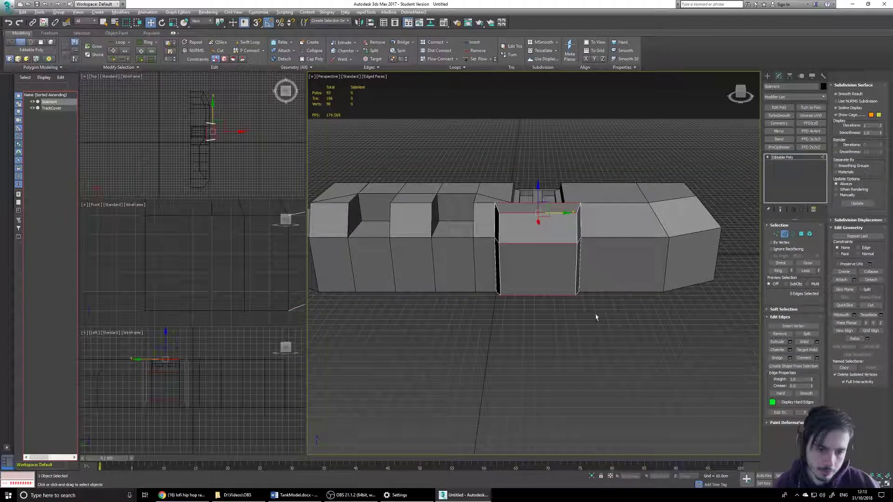
middle_click_drag(594, 314, 616, 266, "alt")
Crossing-select the side vent's upright edges, select its horizontal edges the same way, and clear the selection
left_click_drag(397, 275, 397, 274)
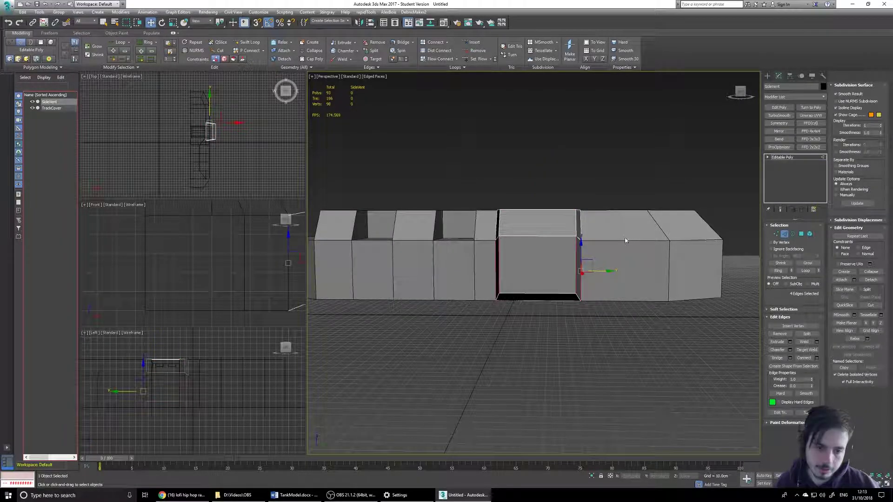
middle_click_drag(624, 237, 622, 291, "alt")
middle_click_drag(562, 303, 528, 375, "alt")
left_click_drag(528, 375, 536, 99)
middle_click_drag(552, 265, 548, 297, "alt")
left_click(548, 299)
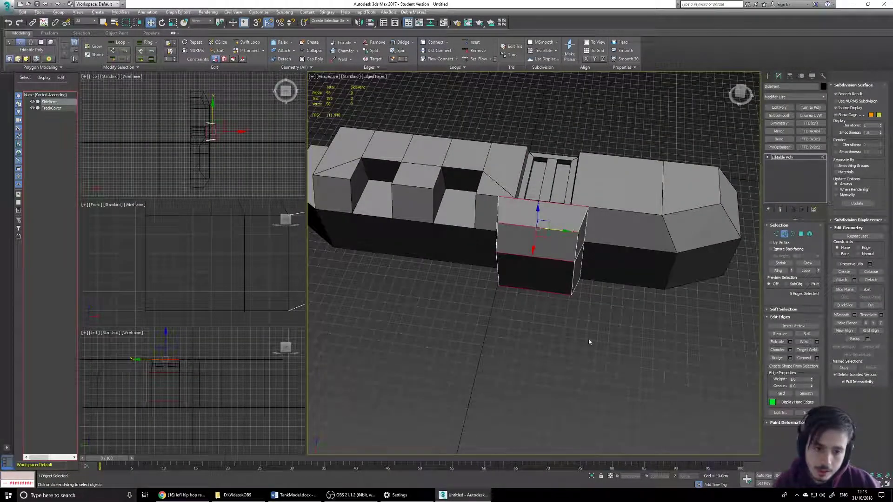
middle_click_drag(672, 328, 574, 316, "alt")
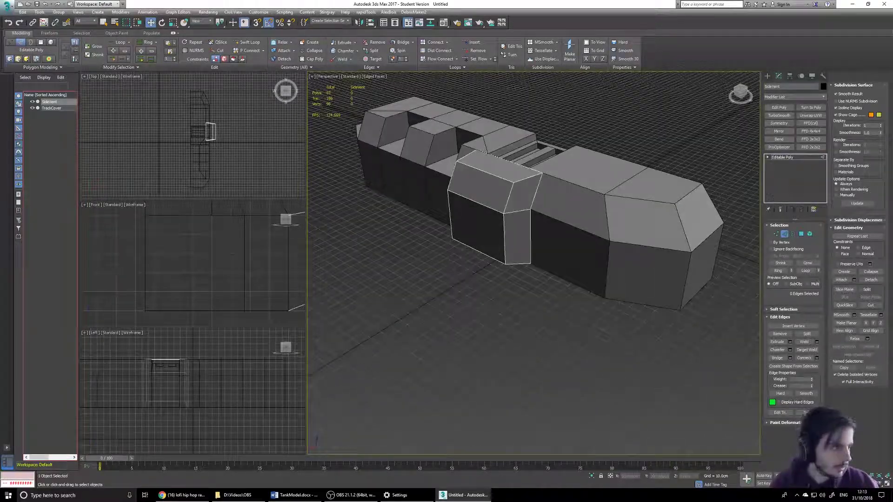
Select the side vent's top outer edge and frame it closely in the Perspective view
key("alt+Tab")
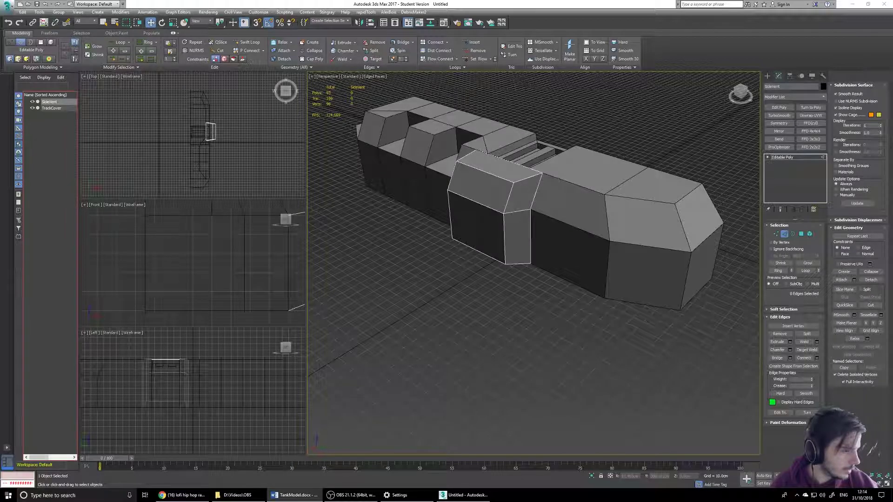
middle_click_drag(616, 264, 559, 204, "alt")
key("2")
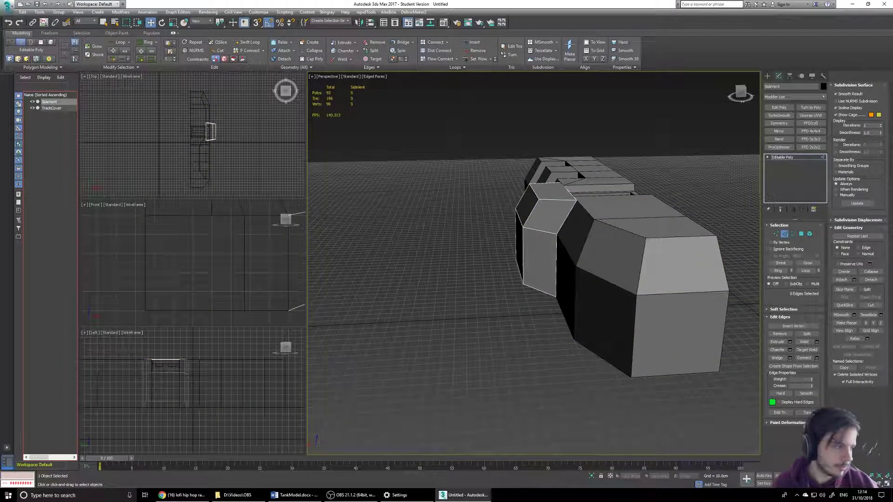
left_click(534, 191)
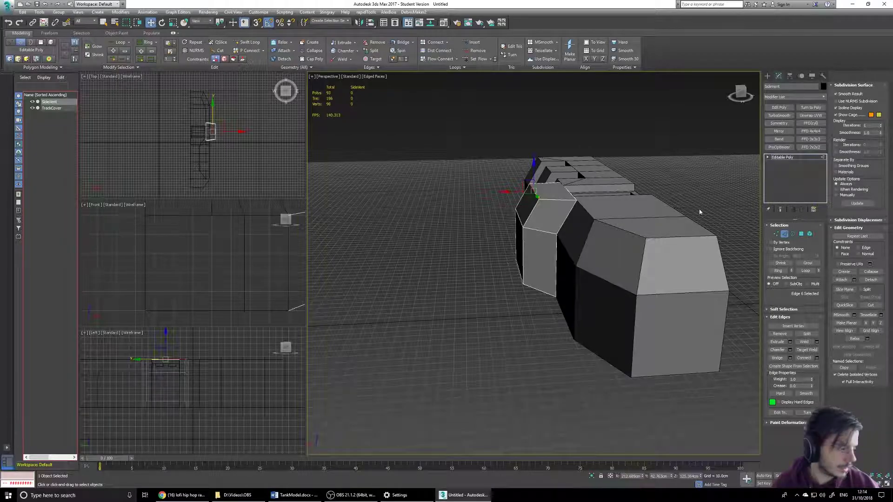
key("z")
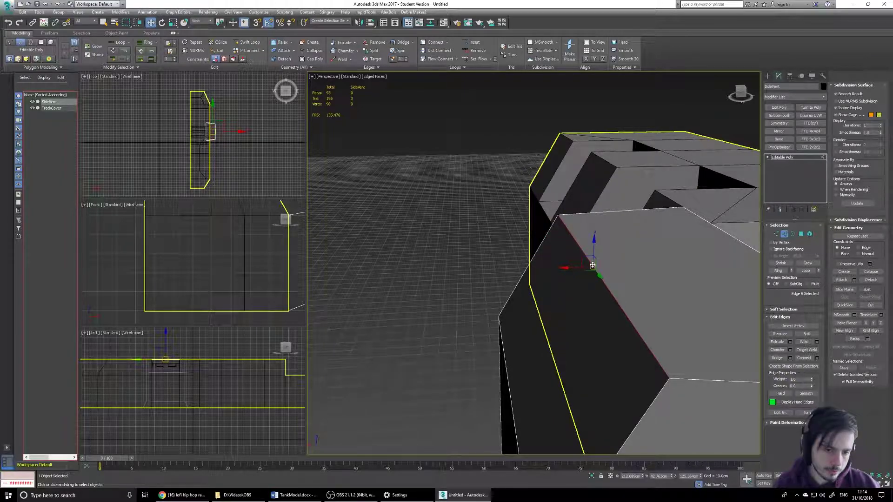
Try moving the side vent's top outer edge freely in the Perspective view, undoing the moves
left_click_drag(593, 266, 582, 263)
middle_click_drag(583, 263, 619, 269, "alt")
middle_click_drag(676, 289, 596, 266, "alt")
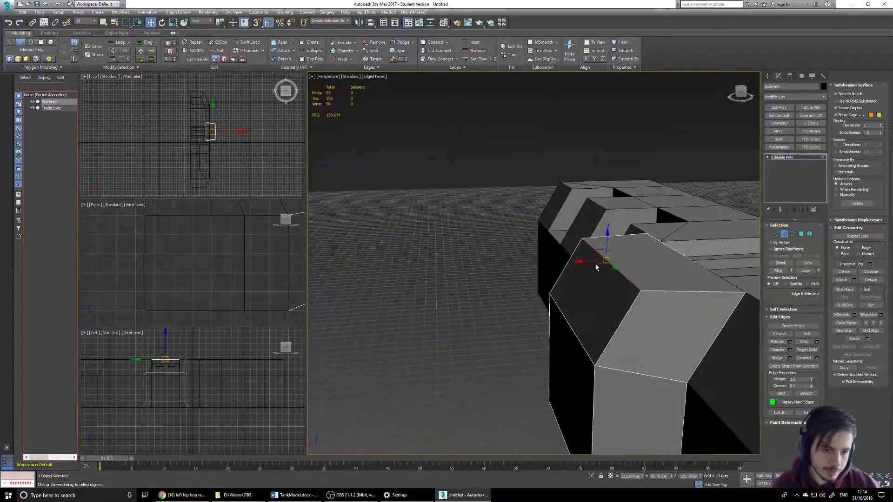
mouse_move(600, 254)
left_mouse_down()
mouse_move(527, 222)
mouse_move(607, 257)
left_mouse_up()
key("ctrl+z")
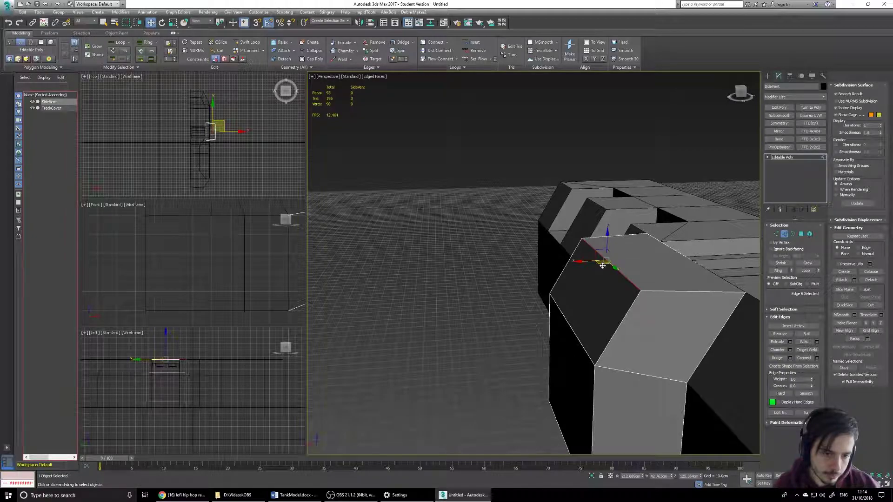
left_click_drag(603, 266, 595, 216)
middle_click_drag(595, 215, 486, 225, "alt")
key("ctrl+z")
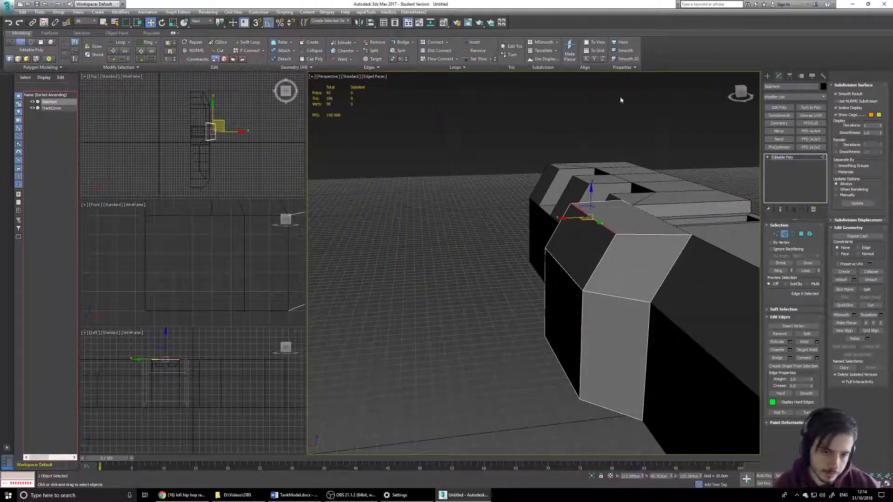
Examine the side vent in the Front, Left and Top views, close up and within the whole track cover
middle_click_drag(605, 244, 701, 413, "alt")
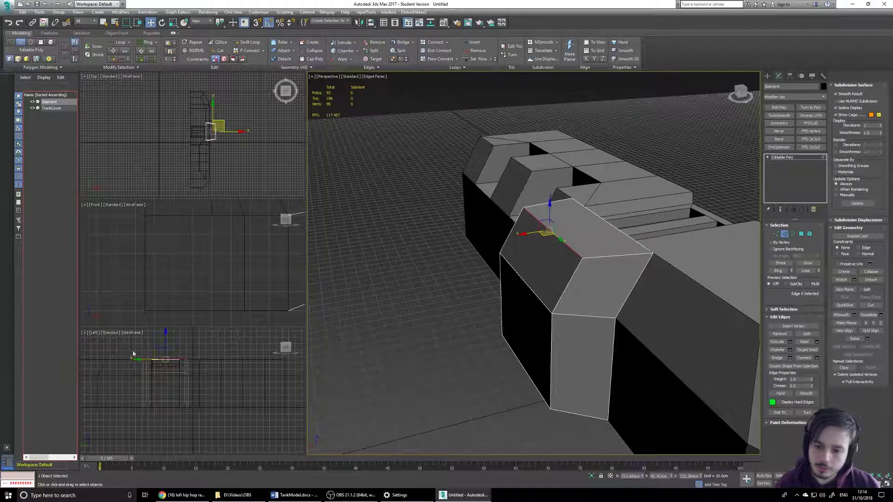
left_click(103, 302)
key("z")
left_click(176, 426)
key("z")
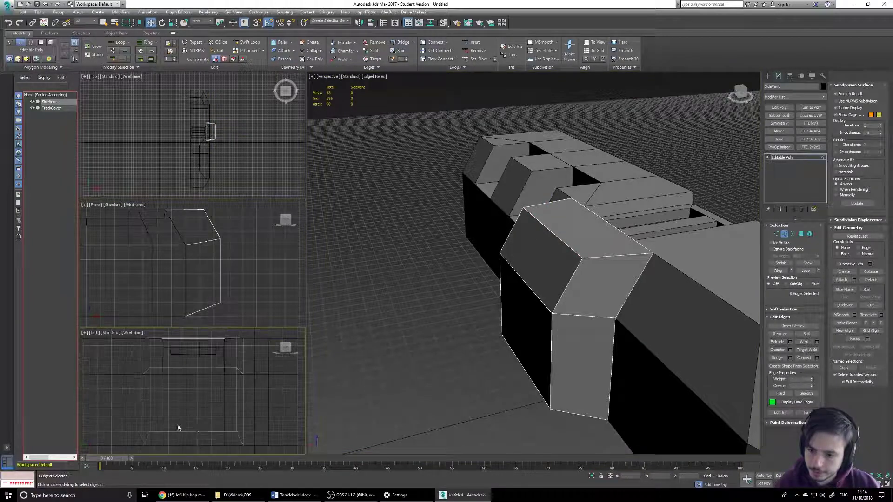
left_click(228, 139)
key("z")
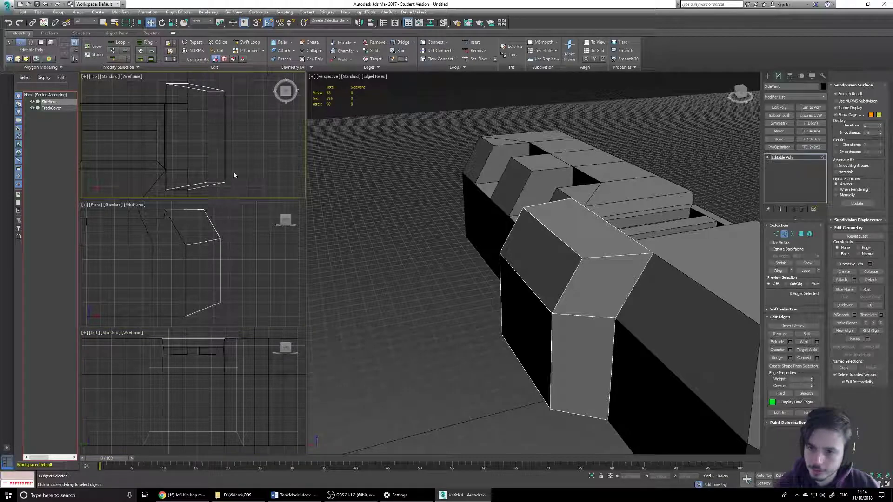
scroll(239, 167, "down", 4)
middle_click_drag(239, 167, 231, 135)
left_click_drag(231, 135, 217, 138)
scroll(225, 278, "down", 5)
middle_click_drag(229, 293, 222, 278)
scroll(260, 397, "down", 2)
scroll(268, 405, "down", 4)
middle_click_drag(261, 406, 184, 388)
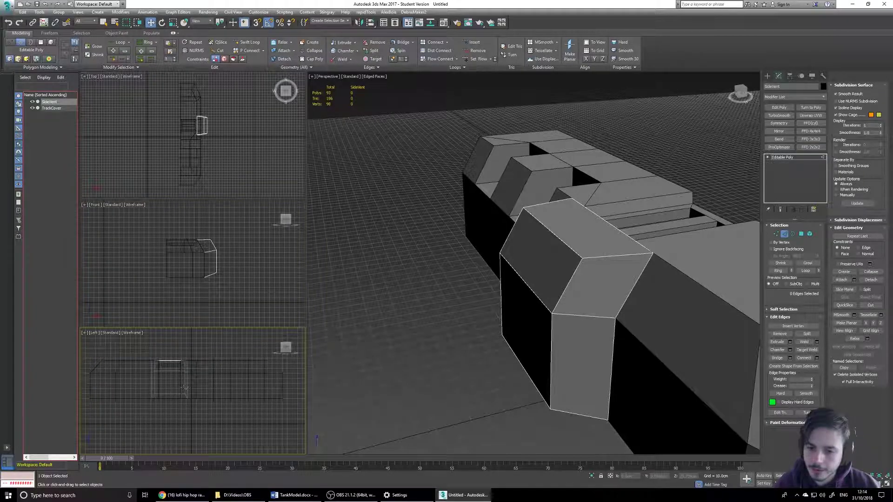
Reselect the side vent's top outer edge, toggle see-through display on and off, and add a second edge to the selection
left_click(564, 245)
key("alt+x")
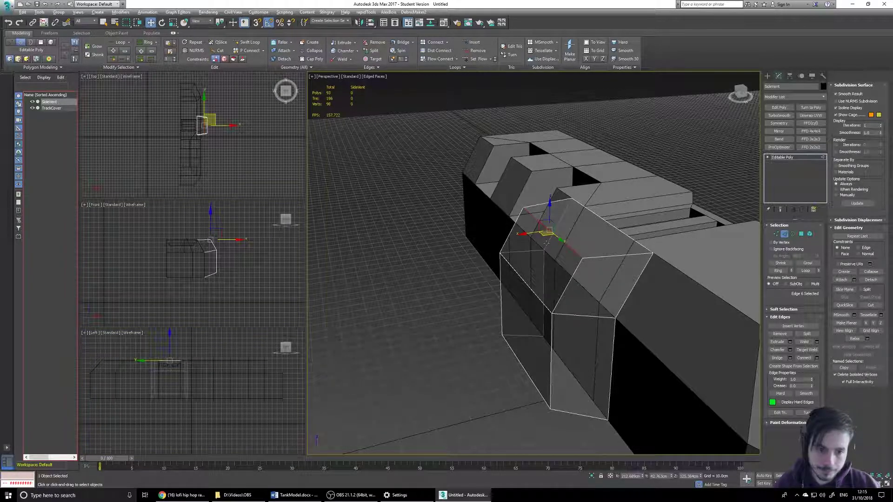
key("alt+x")
left_click(552, 236, "ctrl")
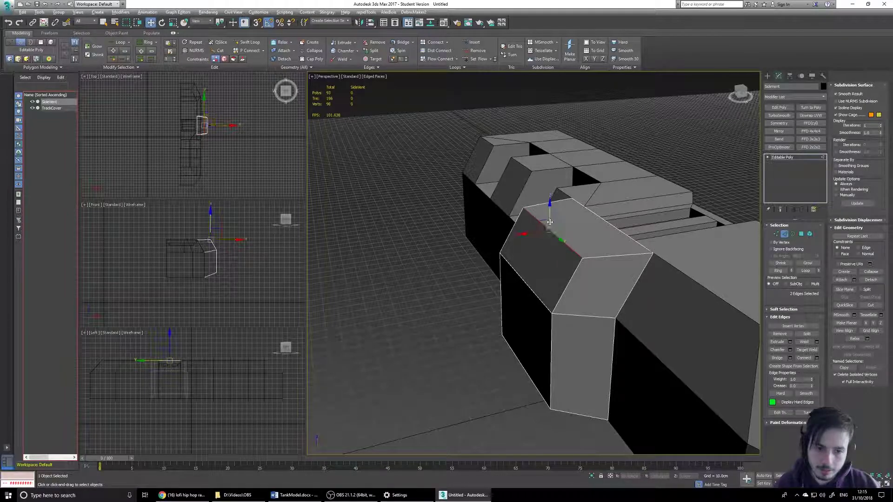
Try moving the two selected side vent edges upward and inward, checking the Left view and undoing the move
left_click_drag(543, 220, 563, 208)
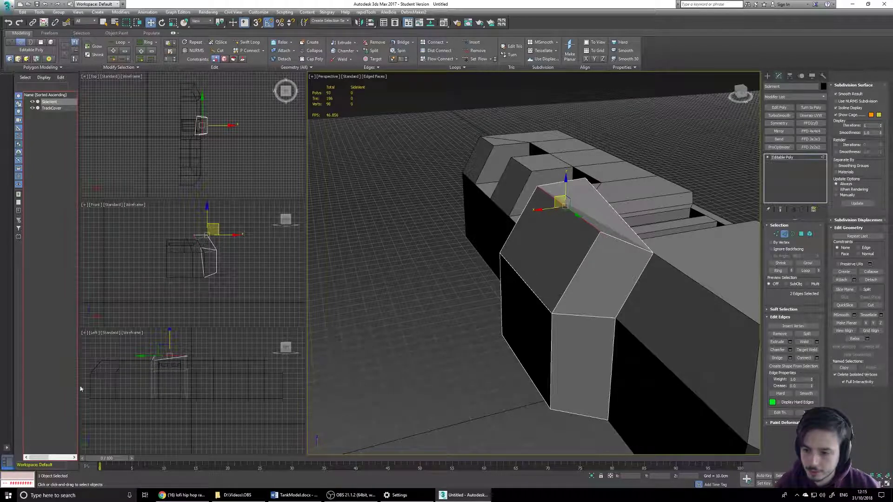
left_click_drag(564, 202, 574, 224)
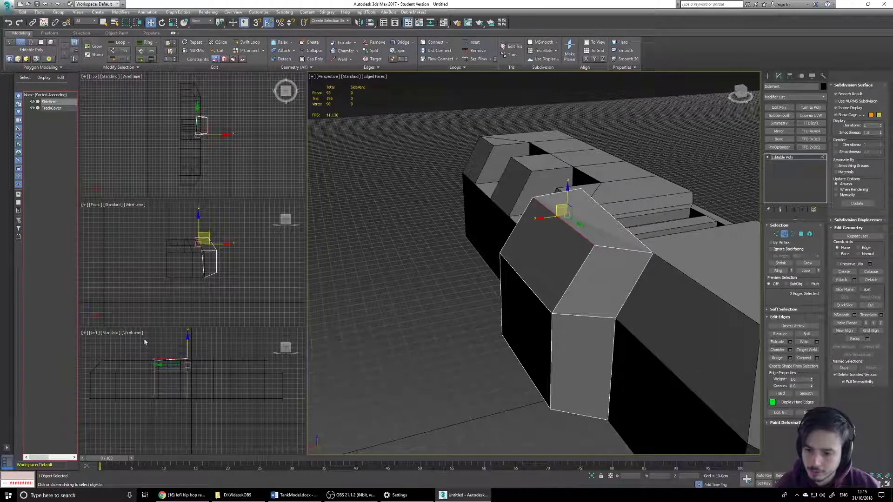
scroll(171, 359, "up", 5)
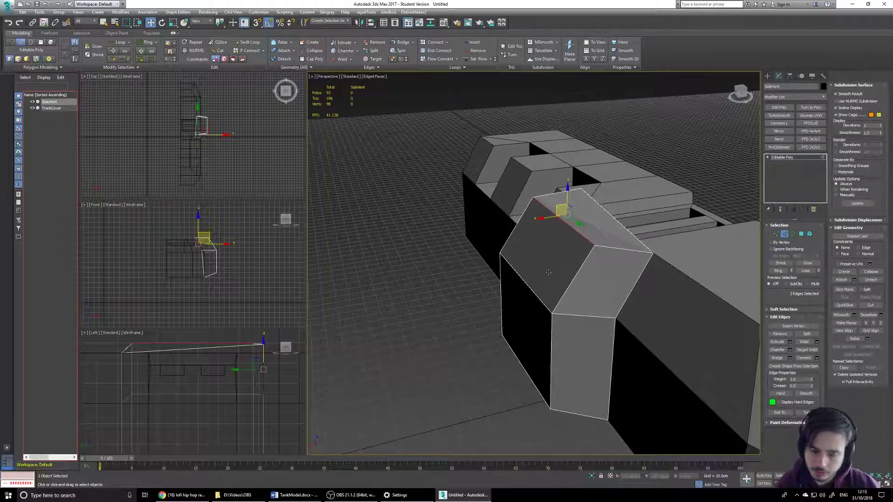
key("ctrl+z")
key("ctrl+y")
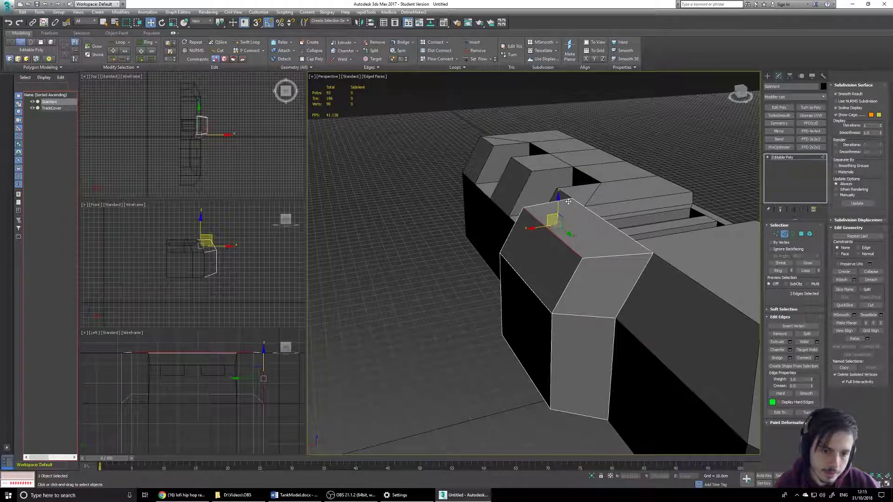
Turn on see-through display and select only the side vent's top outer edge
key("alt+x")
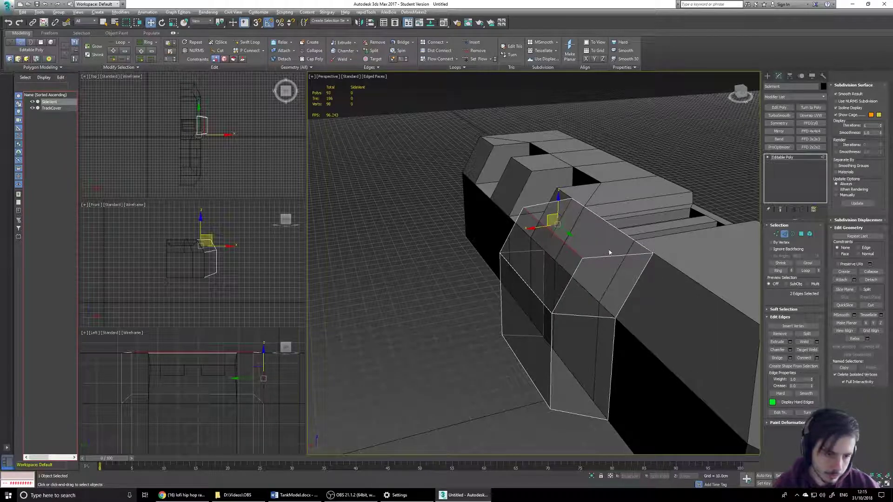
left_click(549, 254)
left_click(556, 238)
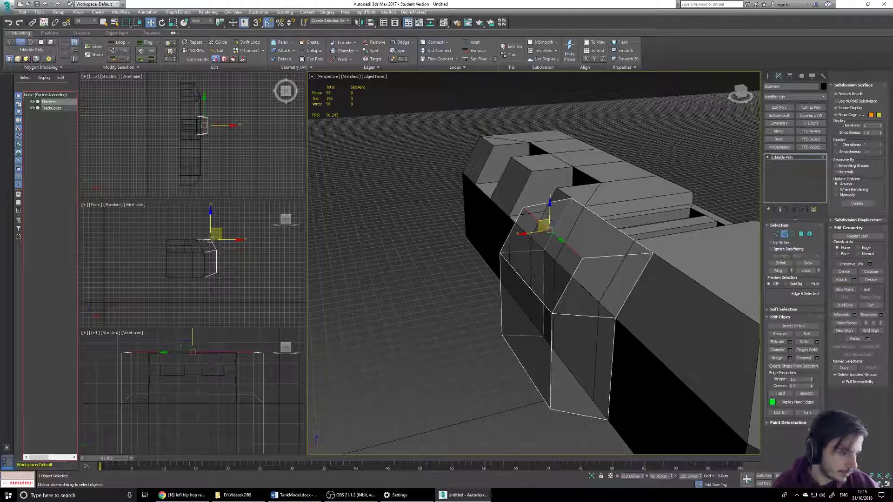
Try moving the side vent's top outer edge upward and inward in the Perspective view
middle_click_drag(513, 276, 494, 256, "alt")
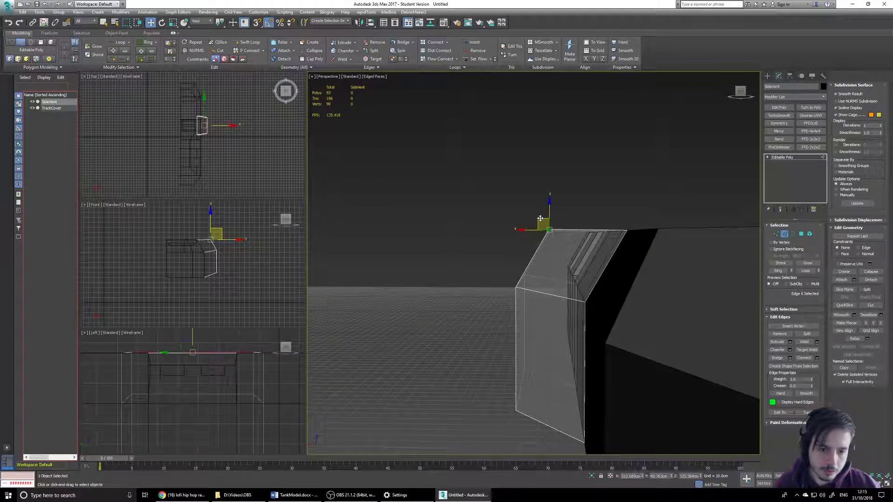
left_click_drag(540, 219, 572, 192)
middle_click_drag(534, 313, 556, 228)
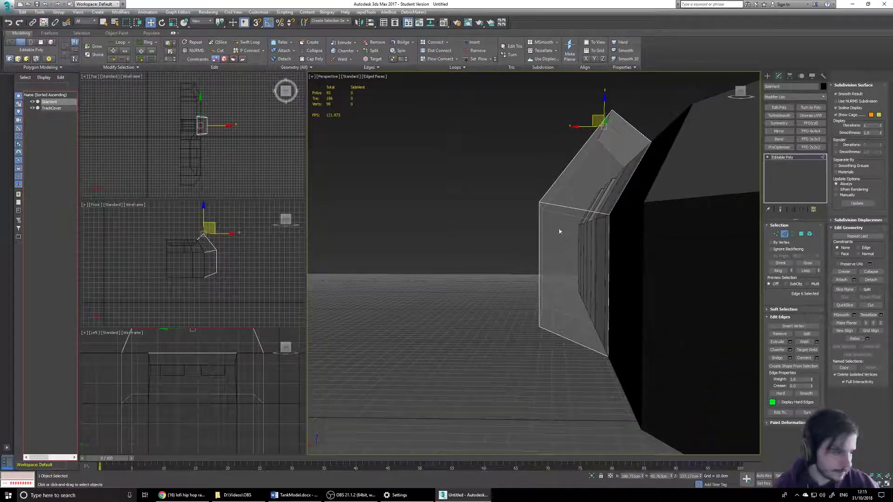
Select the side vent's bottom outer edge and try moving it inward toward the track cover
middle_click_drag(647, 334, 530, 325, "alt")
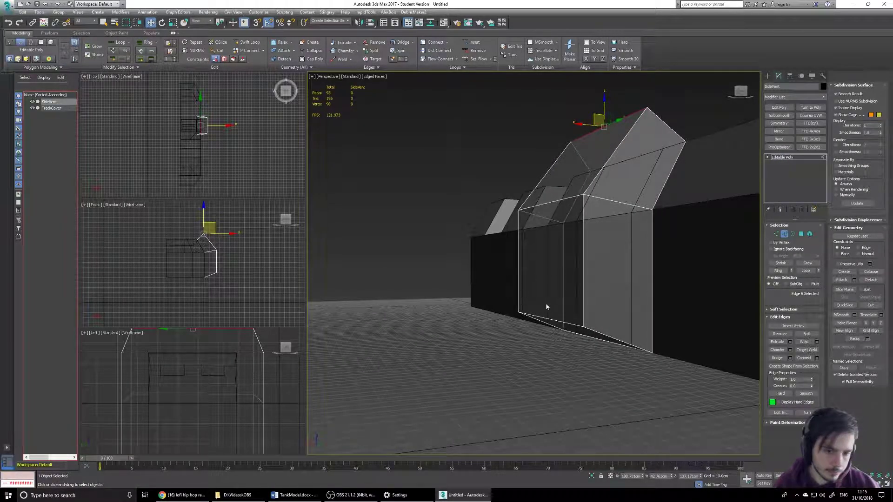
left_click(545, 318)
middle_click_drag(595, 316, 573, 317, "alt")
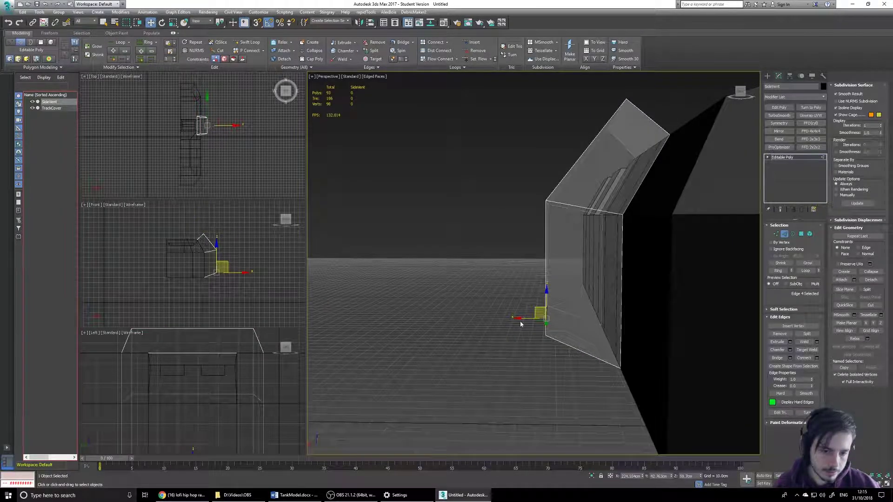
left_click_drag(523, 318, 541, 314)
middle_click_drag(612, 175, 614, 180, "alt")
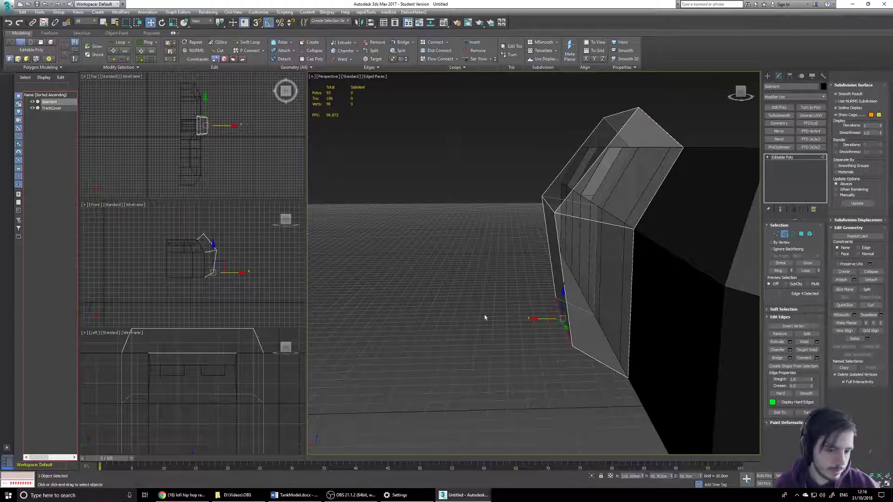
middle_click_drag(530, 319, 533, 331, "alt")
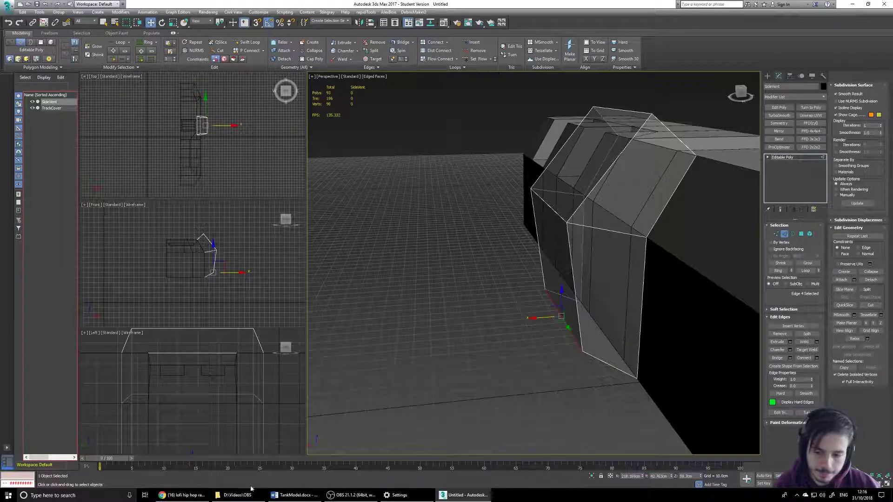
Reselect the side vent's top outer edge and examine the reshaped vent against the track cover from several angles
left_click(182, 495)
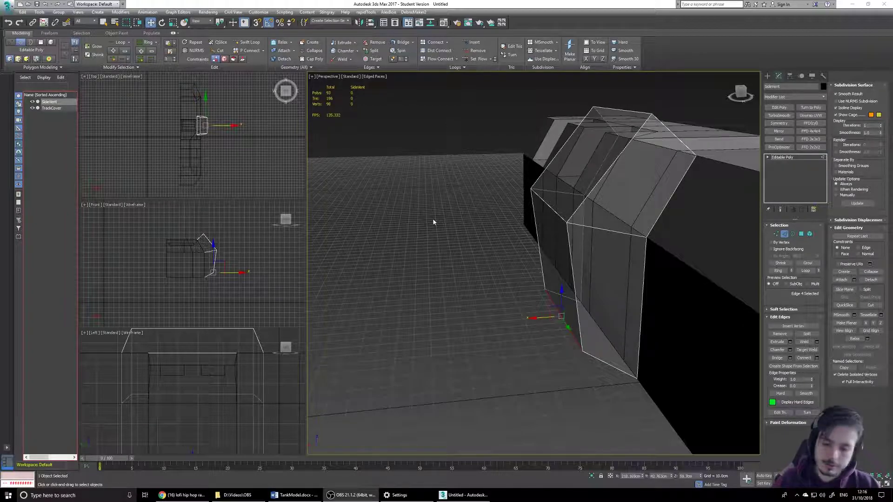
left_click(562, 117)
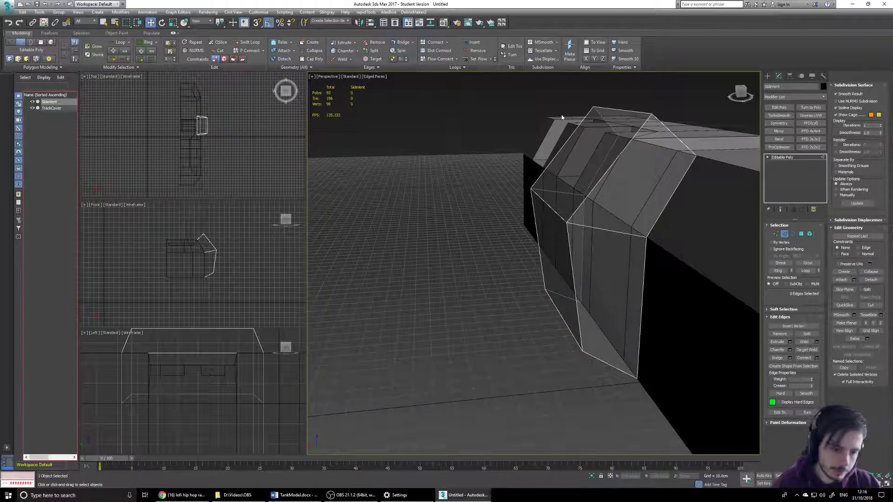
left_click(632, 111)
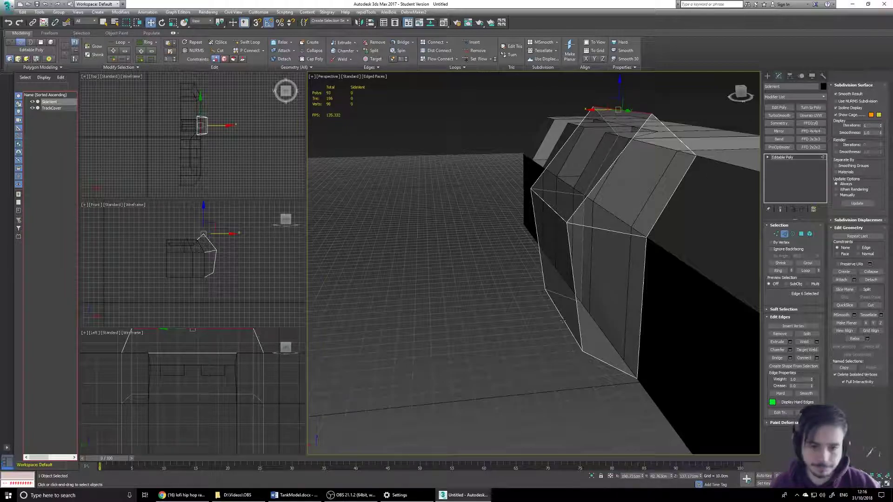
middle_click_drag(555, 318, 528, 307)
middle_click_drag(544, 183, 515, 226, "alt")
middle_click_drag(511, 282, 501, 231, "alt")
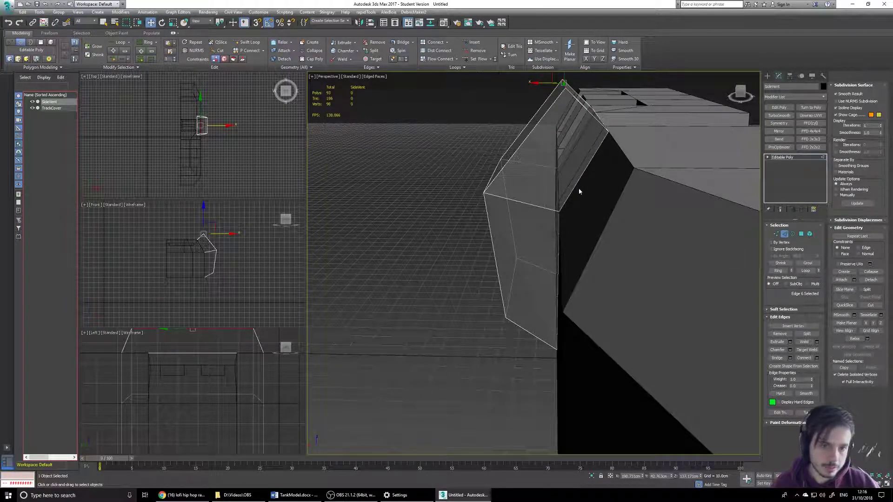
middle_click_drag(580, 233, 592, 200, "alt")
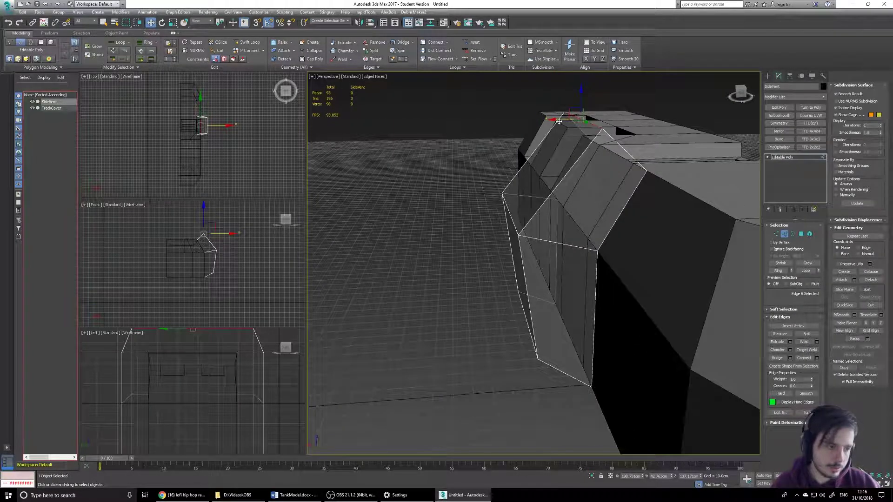
middle_click_drag(581, 120, 574, 281, "alt")
Undo the moves of the side vent's top and bottom outer edges
key("ctrl+z")
key("ctrl+z")
key("ctrl+z")
key("ctrl+z")
key("ctrl+z")
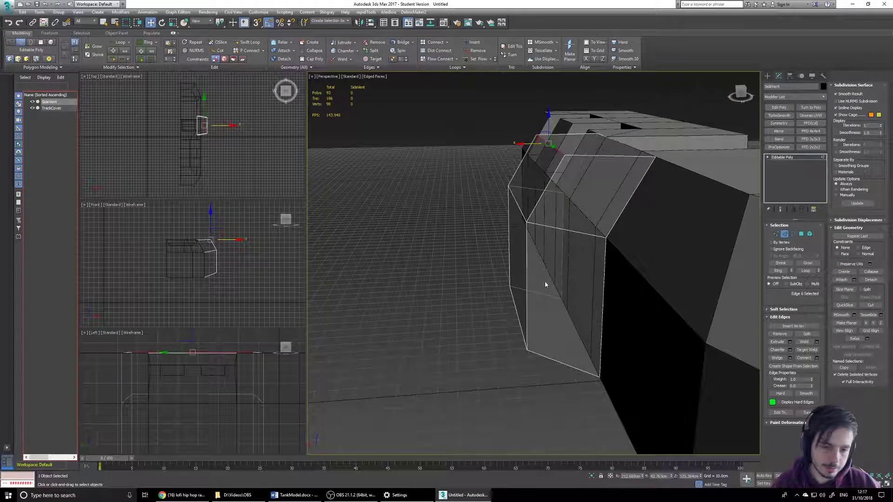
Move the side vent's top outer edge slightly upward and inward so the upper face slopes more steeply
middle_click_drag(543, 164, 554, 182, "alt")
left_click_drag(527, 152, 551, 125)
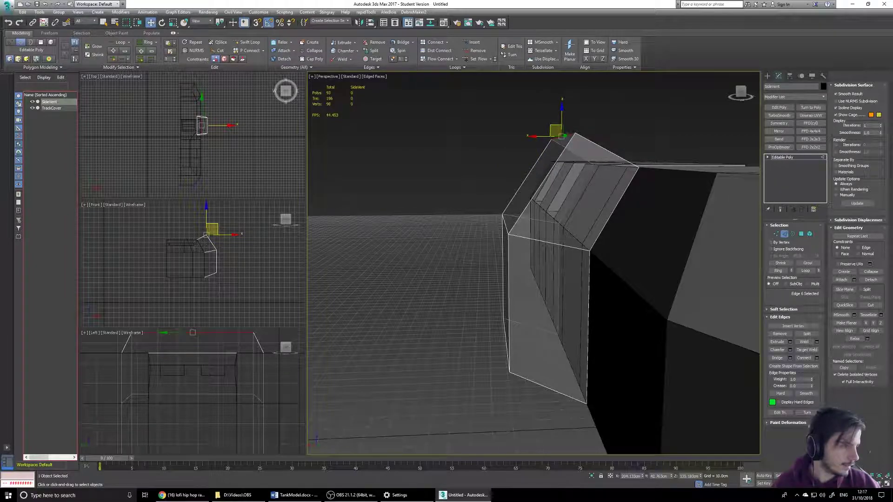
mouse_move(892, 73)
left_mouse_down()
mouse_move(796, 72)
mouse_move(661, 87)
mouse_move(892, 81)
left_mouse_up()
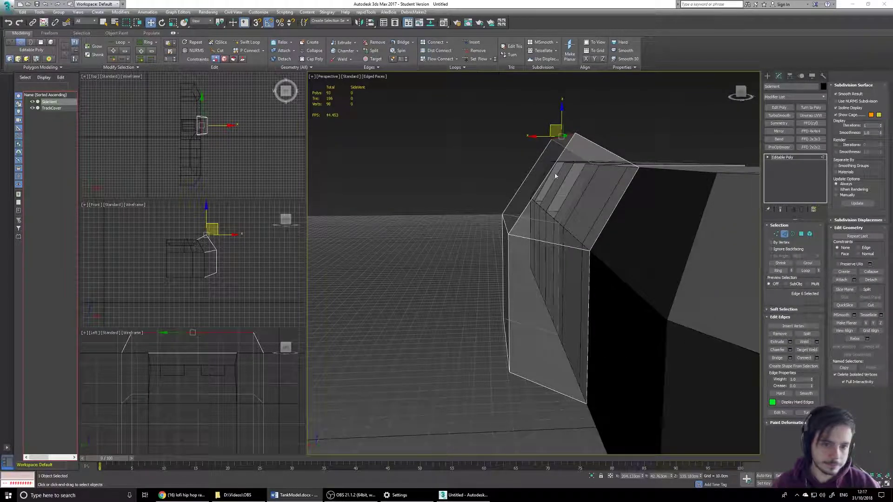
Select the side vent's bottom outer edge and move it inward along X toward the track cover
middle_click_drag(500, 366, 547, 289, "alt")
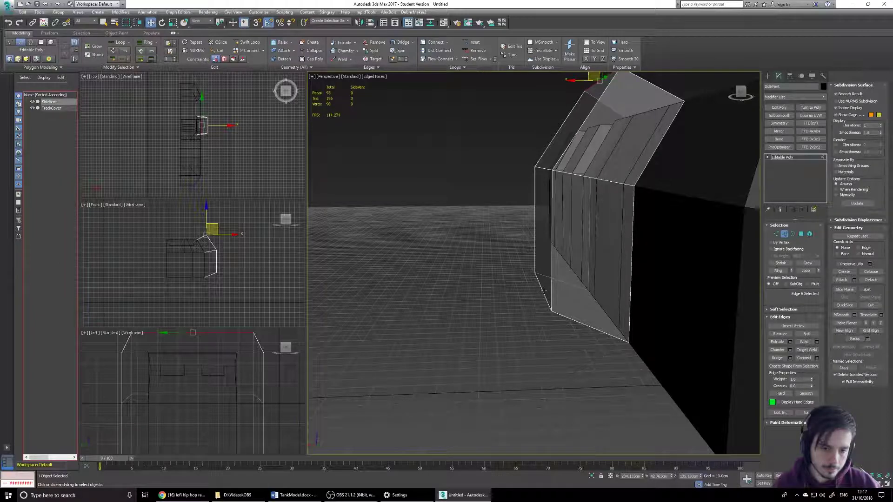
left_click(543, 291)
left_click_drag(524, 289, 546, 284)
middle_click_drag(546, 283, 556, 150, "alt")
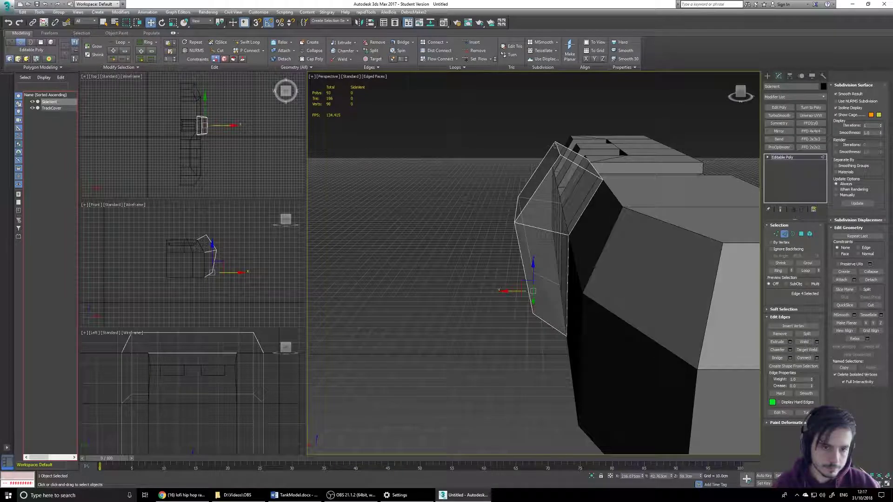
Nudge the side vent's top outer edge, move its middle outer edge slightly inward, and clear the selection
double_click(556, 148)
left_click_drag(555, 146, 555, 141)
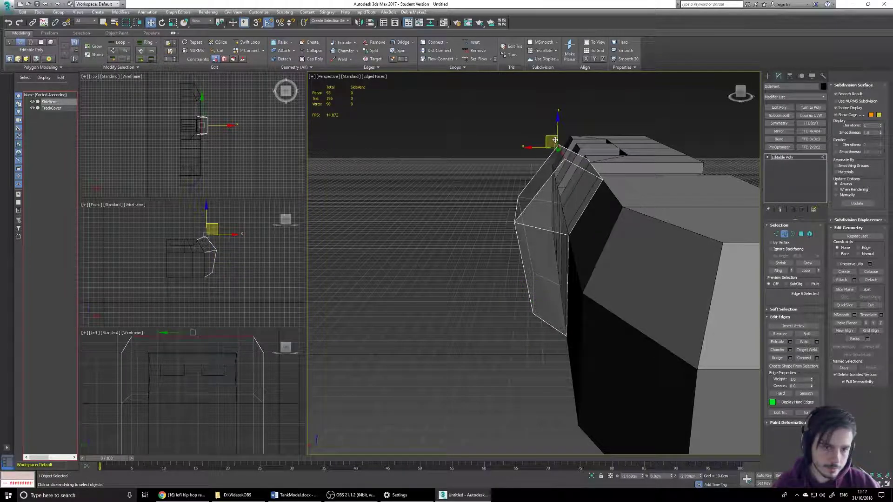
double_click(515, 211)
left_click_drag(492, 209, 499, 209)
left_click(503, 279)
middle_click_drag(503, 279, 521, 261, "alt")
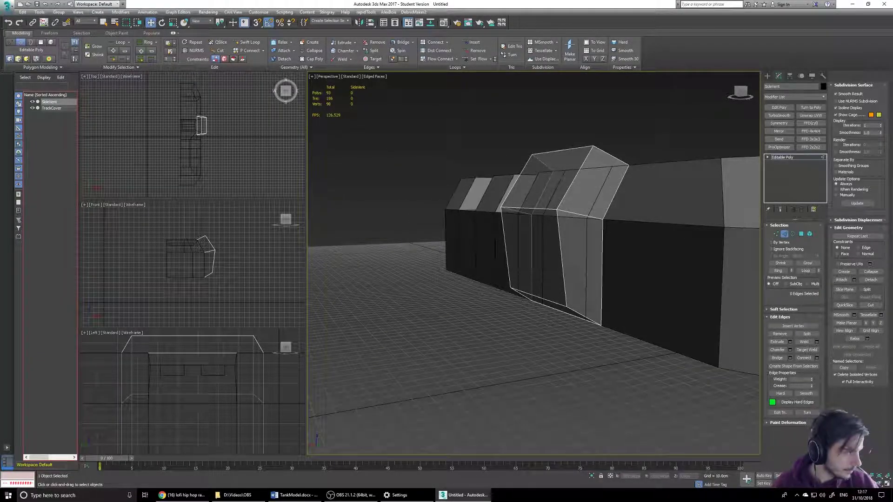
Turn off see-through display and apply Make Planar to the side vent's lower face on one end in Polygon mode
key("alt+x")
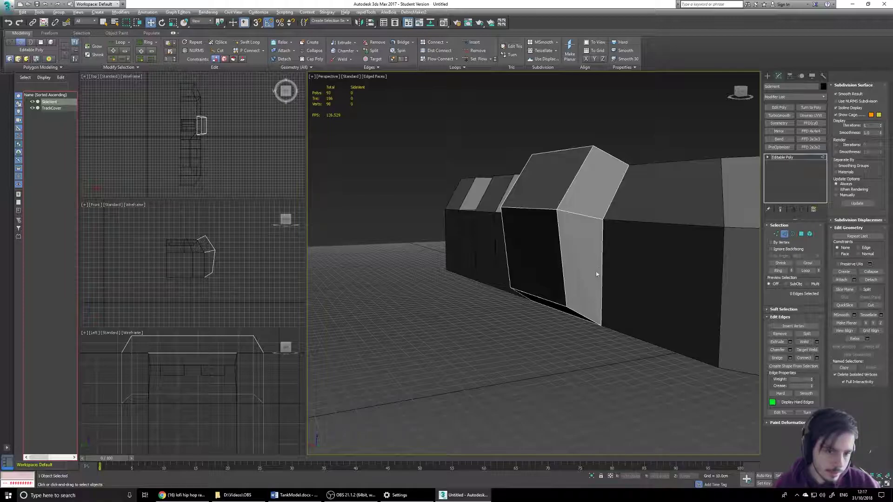
scroll(573, 263, "up", 3)
scroll(574, 263, "up", 2)
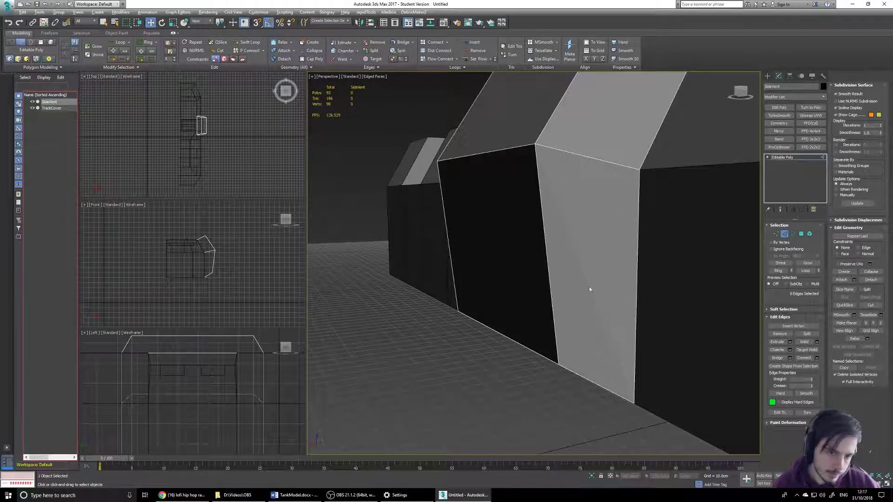
left_click(801, 233)
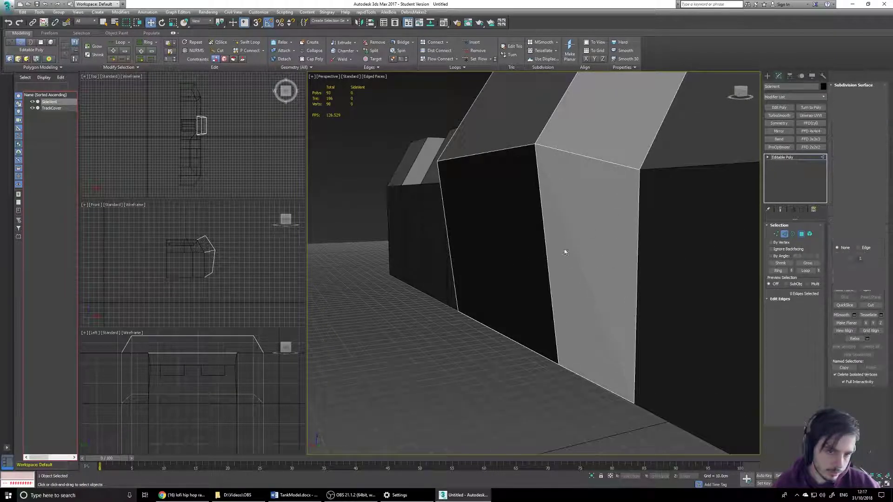
left_click(600, 221)
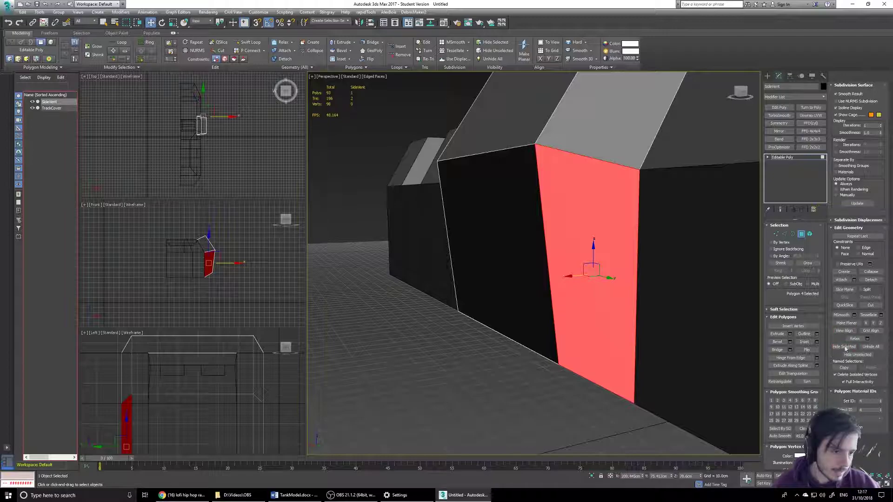
left_click(849, 325)
left_click(849, 326)
Select the lower face on the opposite end of the side vent and apply Make Planar to it
mouse_move(660, 359)
middle_mouse_down("alt")
mouse_move(650, 361)
mouse_move(650, 343)
mouse_move(663, 309)
mouse_move(632, 313)
mouse_move(674, 330)
mouse_move(692, 359)
mouse_move(747, 311)
middle_mouse_up("alt")
left_click(533, 280)
key("F2")
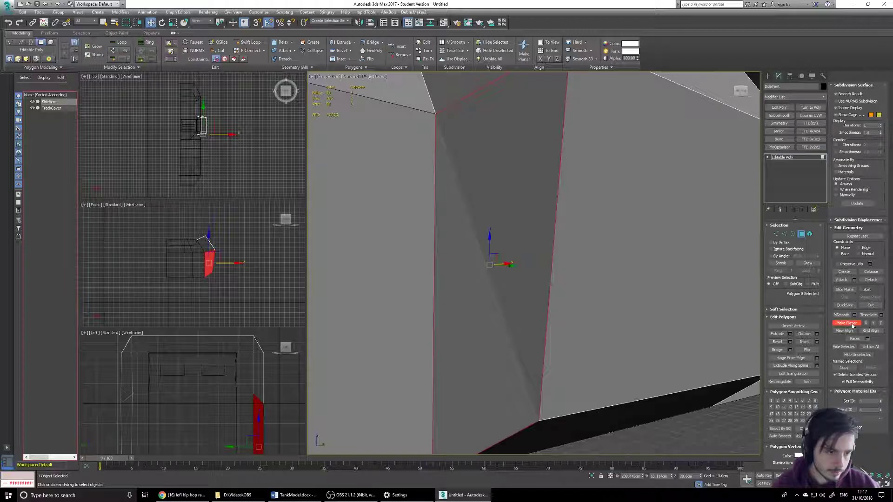
left_click(853, 325)
scroll(532, 319, "down", 5)
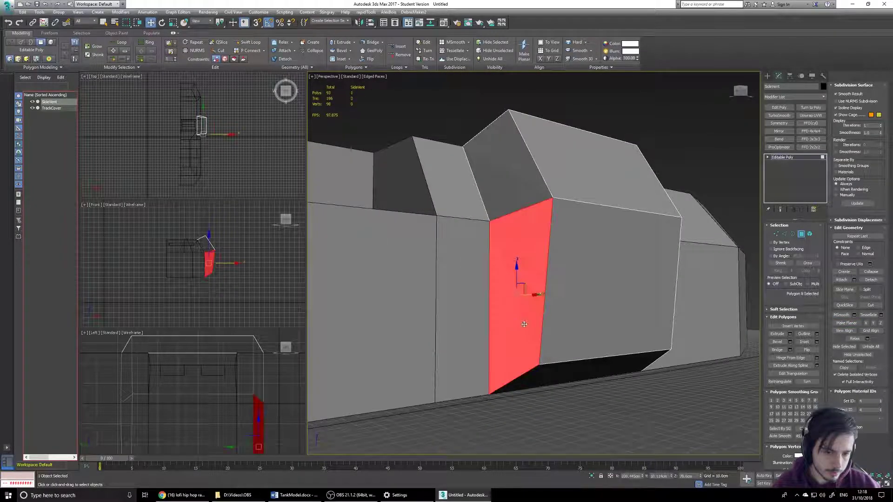
left_click(838, 324)
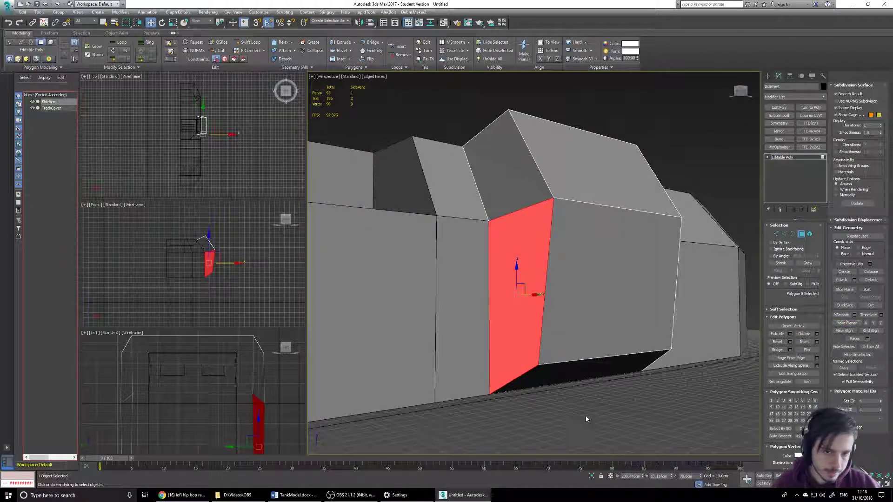
Select the sloped upper end face directly above it and apply Make Planar
left_click(576, 370)
left_click(516, 200)
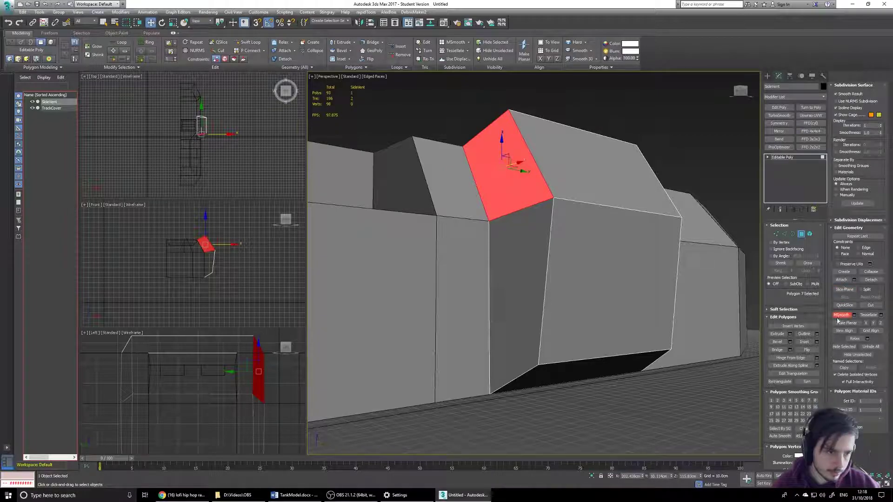
left_click(461, 205)
left_click(502, 193)
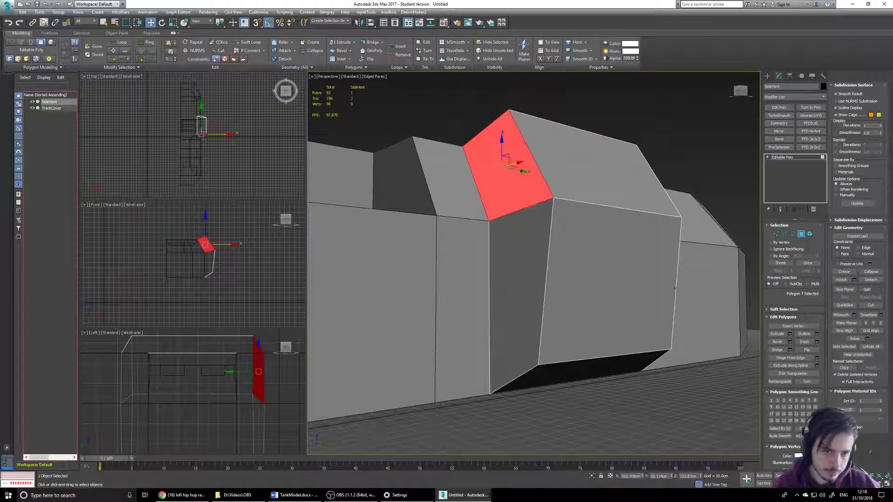
left_click(854, 324)
Apply Make Planar to the sloped upper face on the other end of the side vent and clear the selection
middle_click_drag(672, 322, 583, 320, "alt")
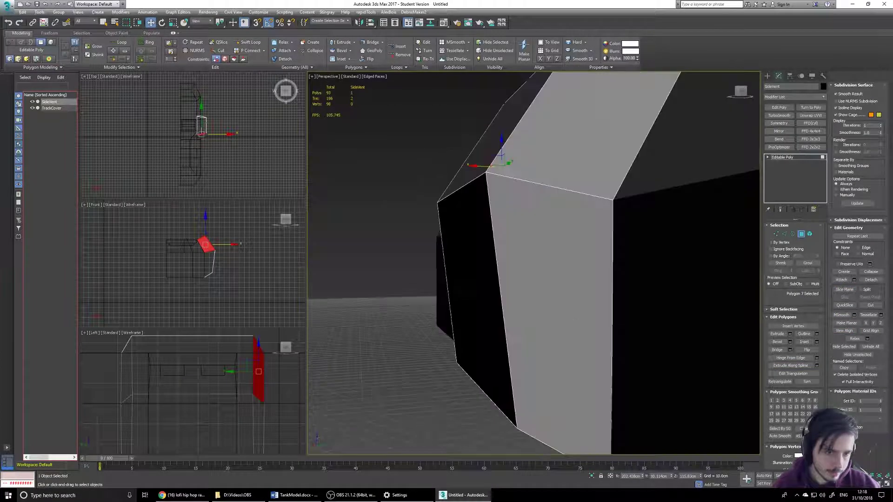
left_click(577, 163)
left_click(843, 325)
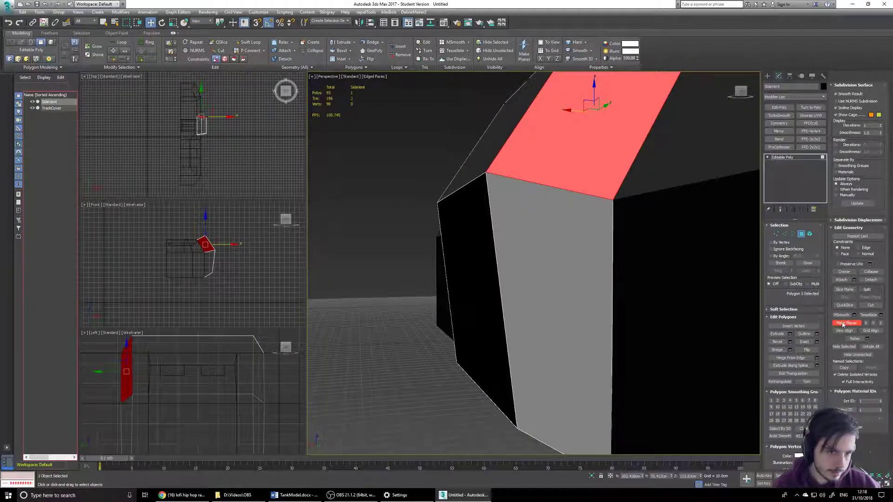
left_click(337, 365)
middle_click_drag(337, 365, 501, 316, "alt")
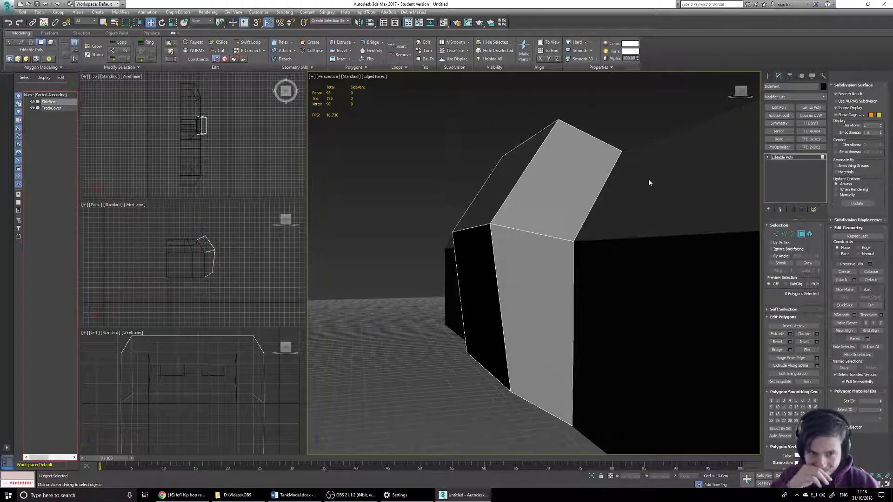
Reselect the side vent's lower end face on the opposite end and apply Make Planar again
left_click(841, 331)
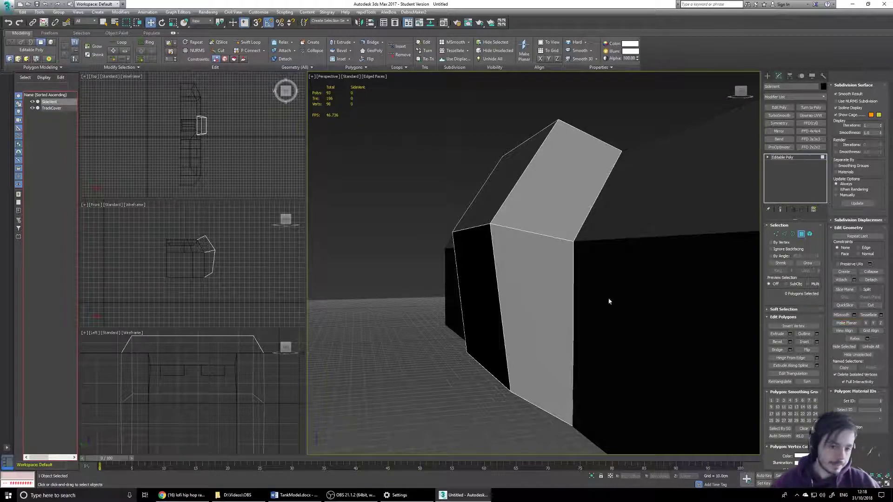
middle_click_drag(535, 284, 414, 292, "alt")
left_click(604, 305)
left_click(414, 292)
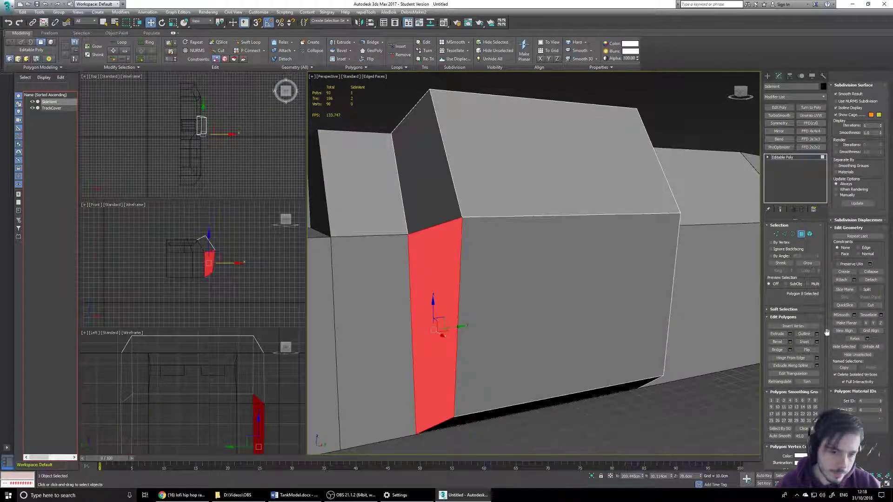
left_click(846, 325)
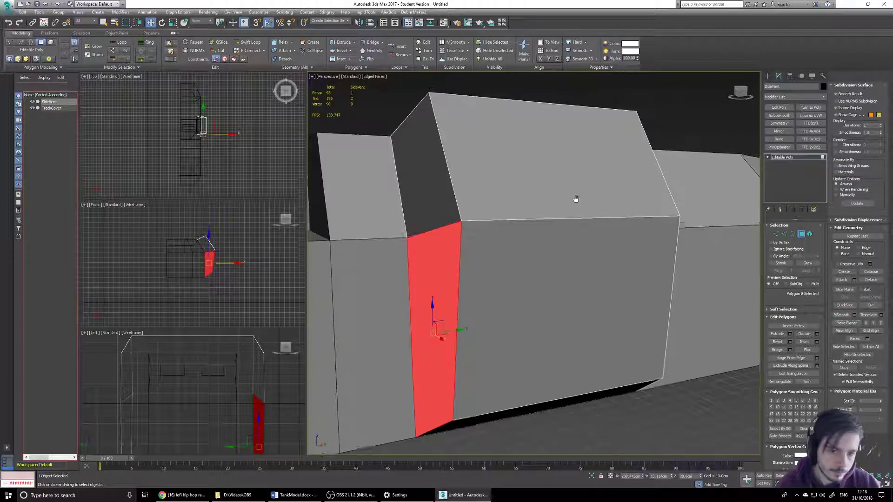
Clear the face selection and inspect the side vent on the track cover from several angles
middle_click_drag(576, 194, 556, 305, "alt")
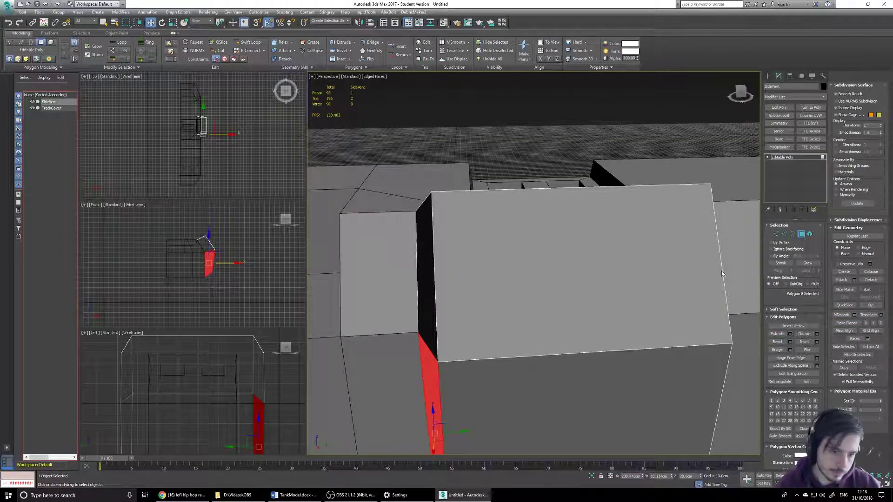
scroll(571, 261, "down", 4)
middle_click_drag(570, 261, 566, 194)
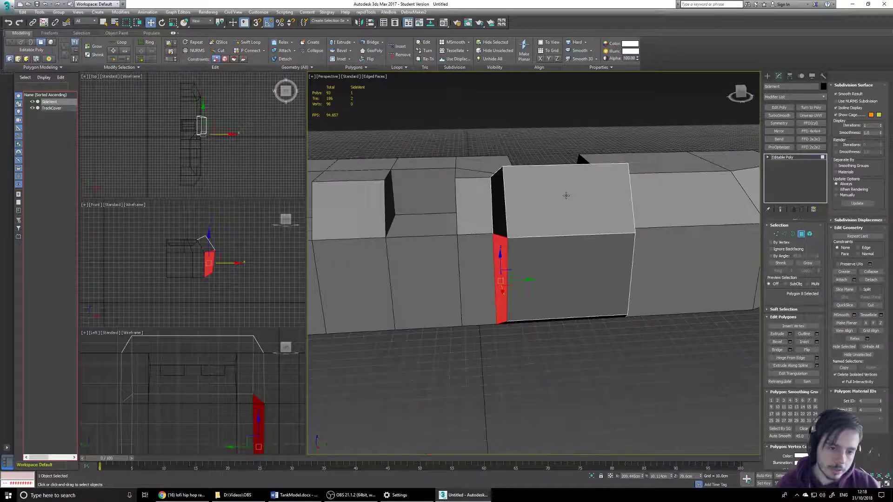
scroll(566, 195, "down", 4)
middle_click_drag(519, 239, 622, 243, "alt")
middle_click_drag(514, 256, 577, 265, "alt")
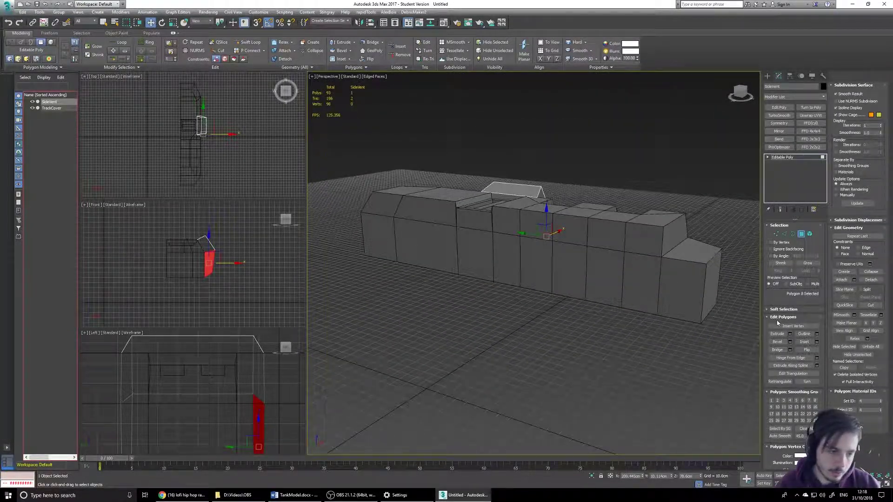
middle_click_drag(672, 300, 653, 242, "alt")
middle_click_drag(535, 233, 601, 299, "alt")
left_click(601, 299)
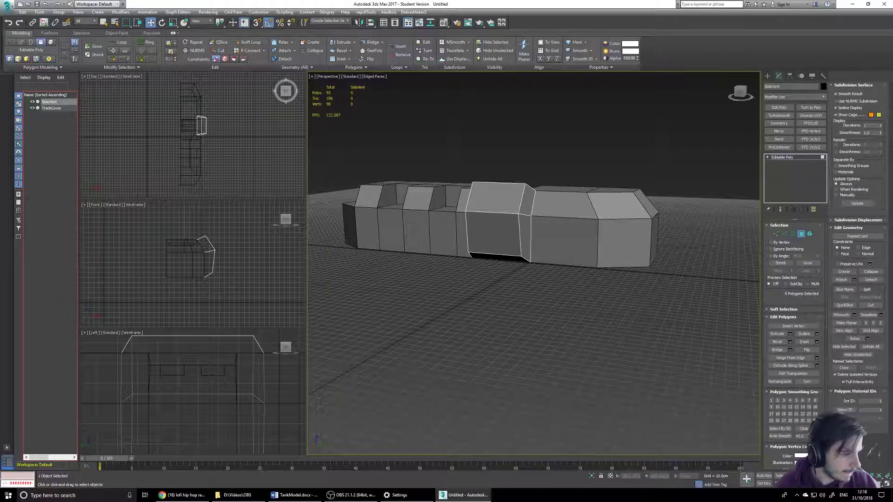
middle_click_drag(548, 220, 517, 272, "alt")
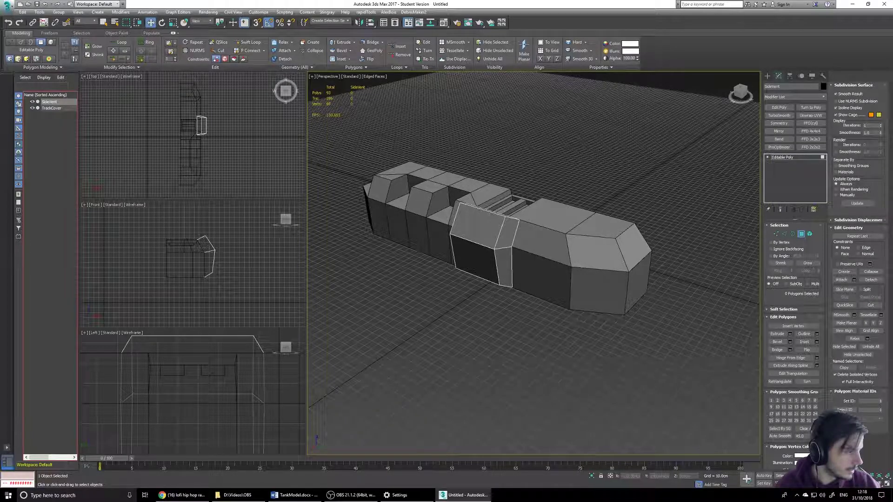
key("alt+Tab")
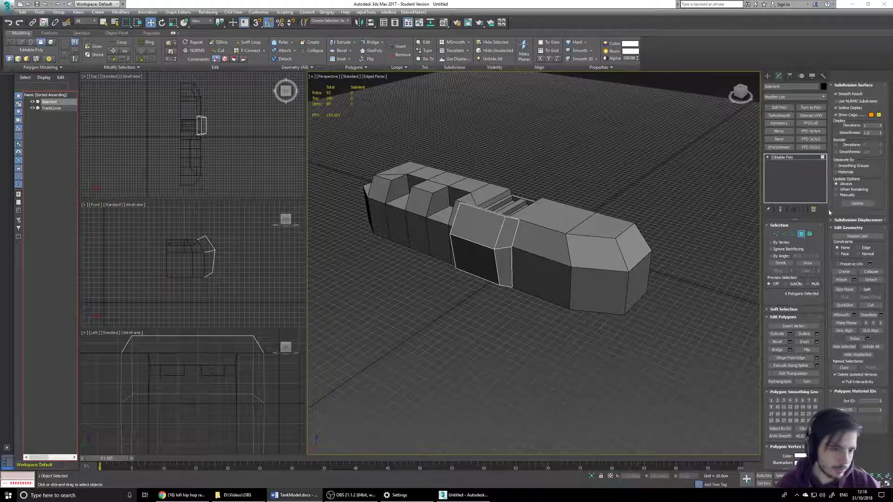
Inset the large lower outer face of the side vent by 5 cm
left_click(474, 258)
middle_click_drag(474, 258, 631, 239, "alt")
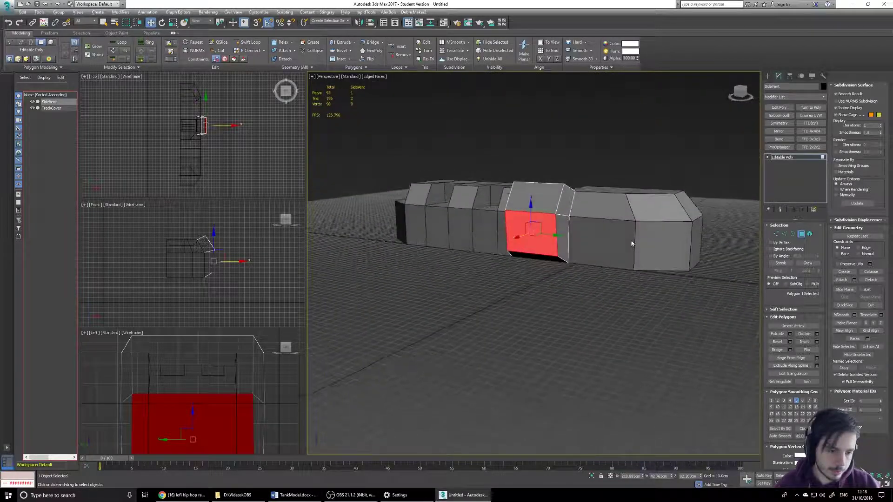
scroll(545, 235, "up", 5)
left_click(816, 342)
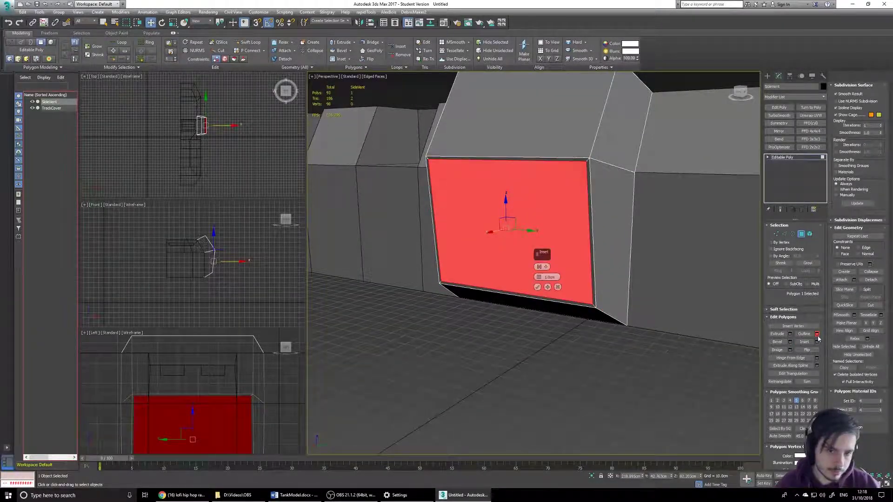
left_click(549, 277)
type("5")
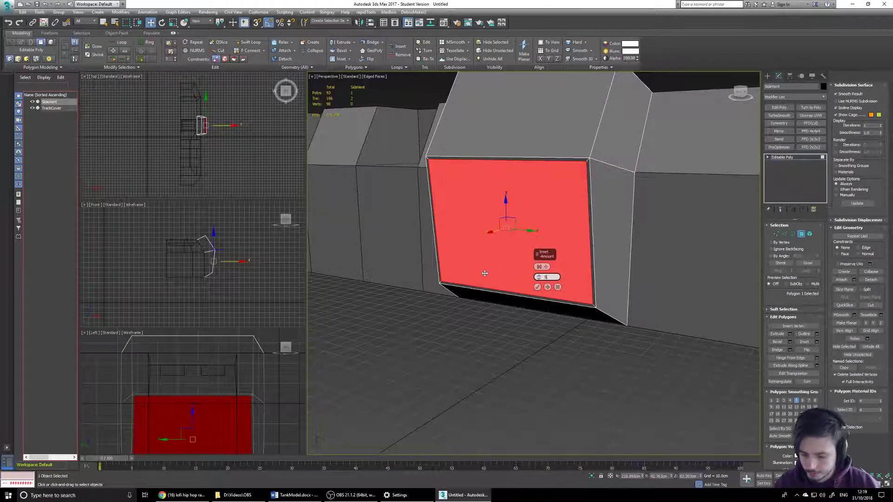
key("Return")
left_click(538, 287)
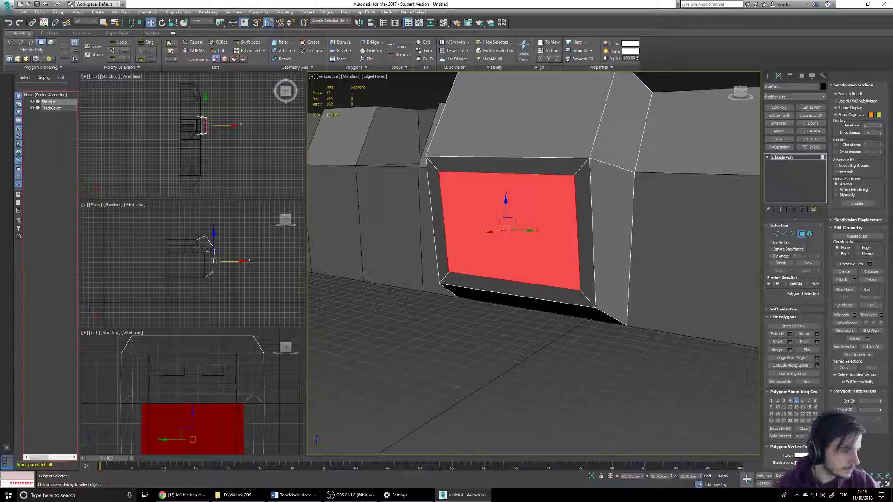
Inset the side vent's sloped outer face and the adjoining top face together by 5 cm, comparing By Polygon with Group and keeping Group
middle_click_drag(625, 214, 560, 231, "alt")
left_click(534, 270, "ctrl")
left_click(564, 230, "ctrl")
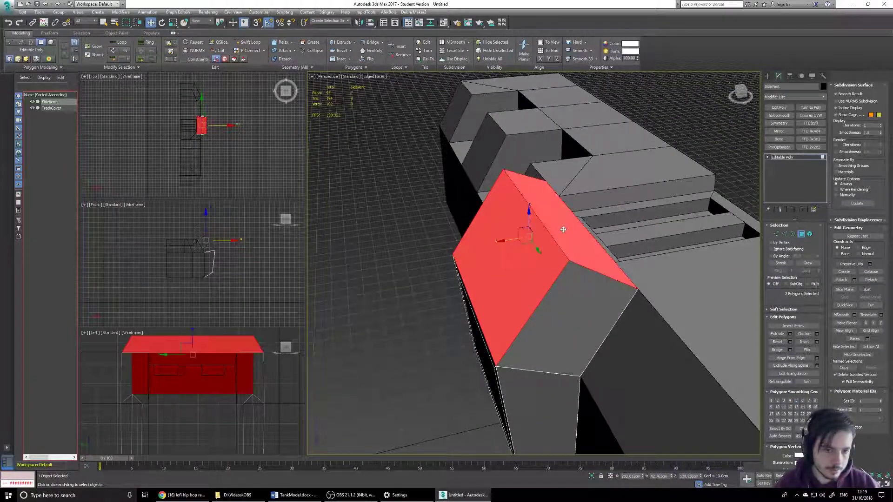
middle_click_drag(546, 280, 568, 278, "alt")
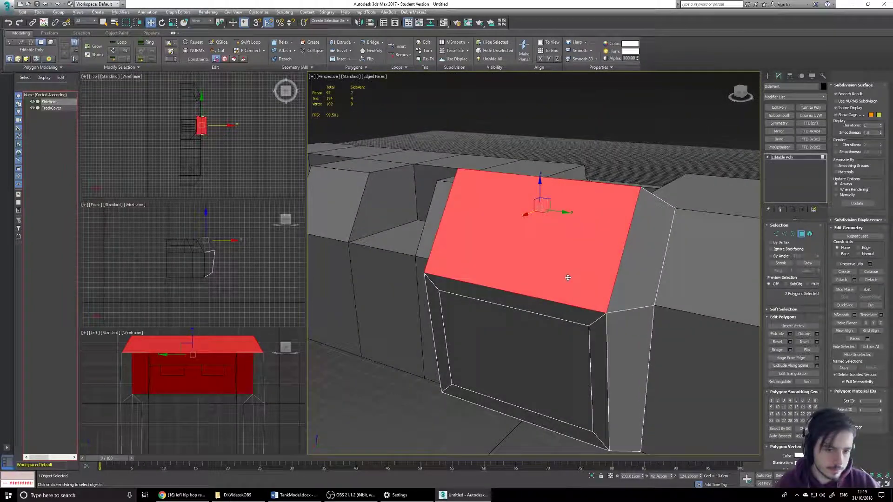
left_click(817, 343)
middle_click_drag(532, 284, 524, 277, "alt")
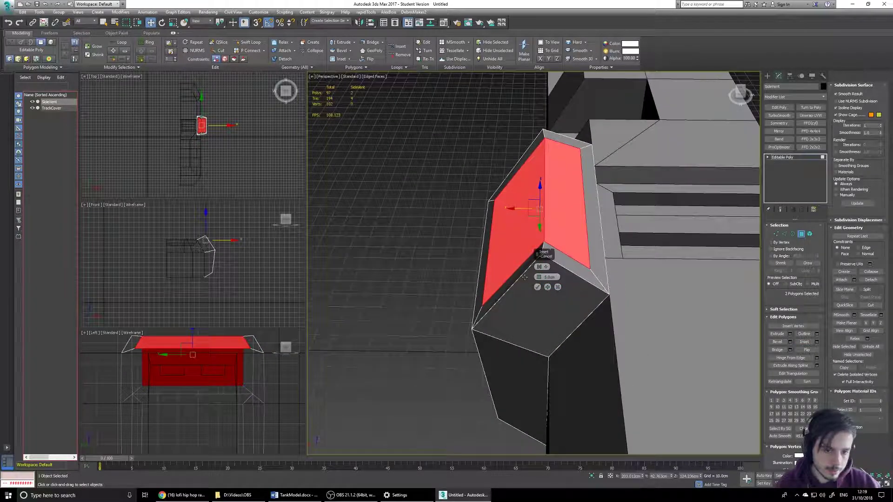
left_click(541, 267)
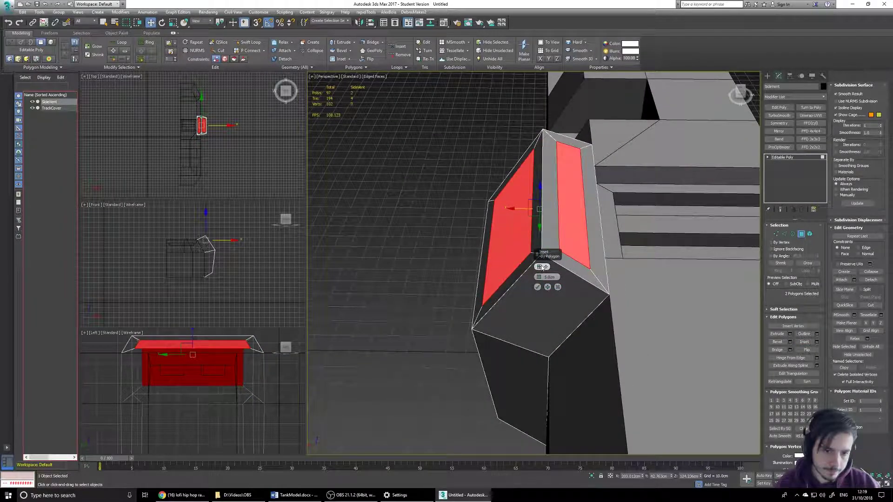
left_click(541, 267)
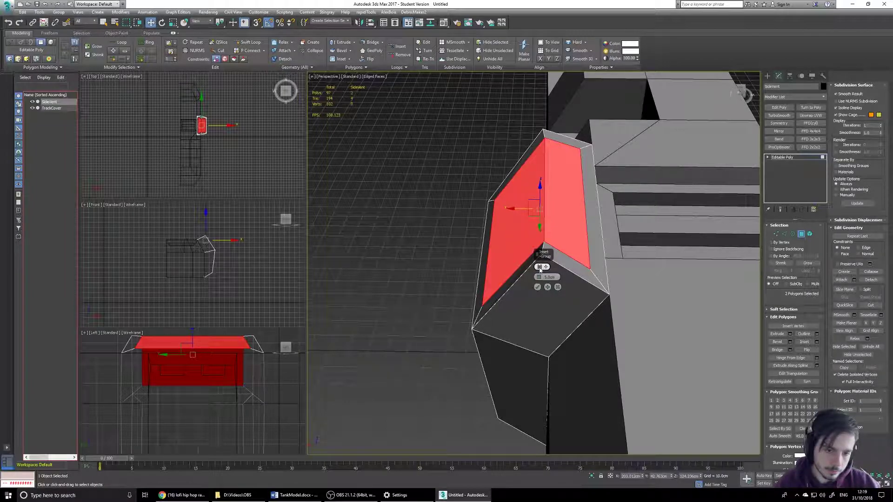
left_click(539, 267)
middle_click_drag(537, 266, 533, 280, "alt")
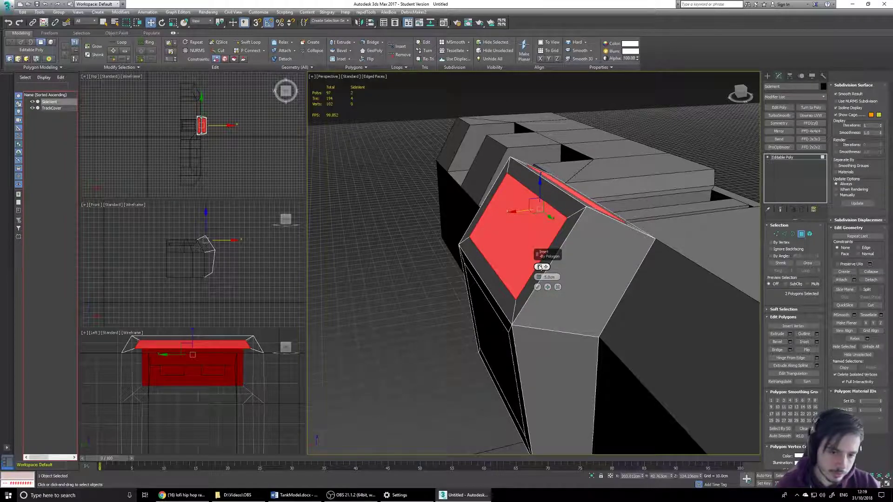
left_click(540, 267)
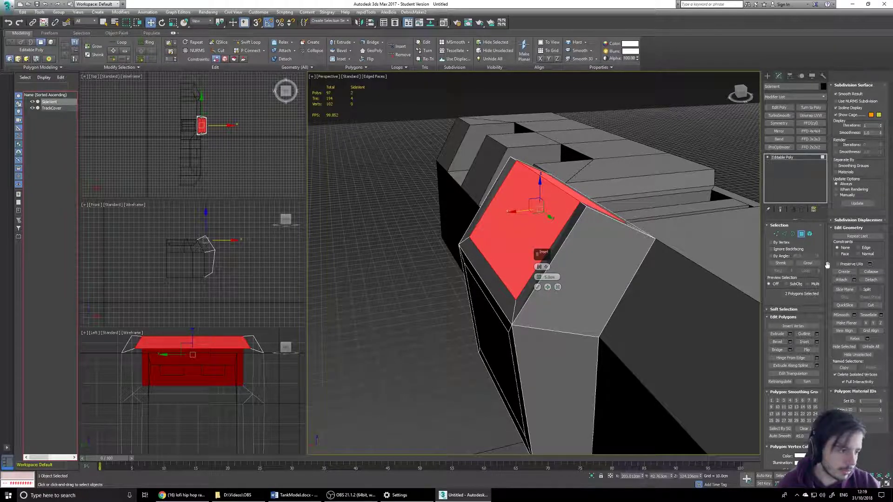
left_click(537, 287)
Select the loop of edges running along the top ridge of the side vent
middle_click_drag(537, 287, 555, 295, "alt")
scroll(548, 148, "up", 5)
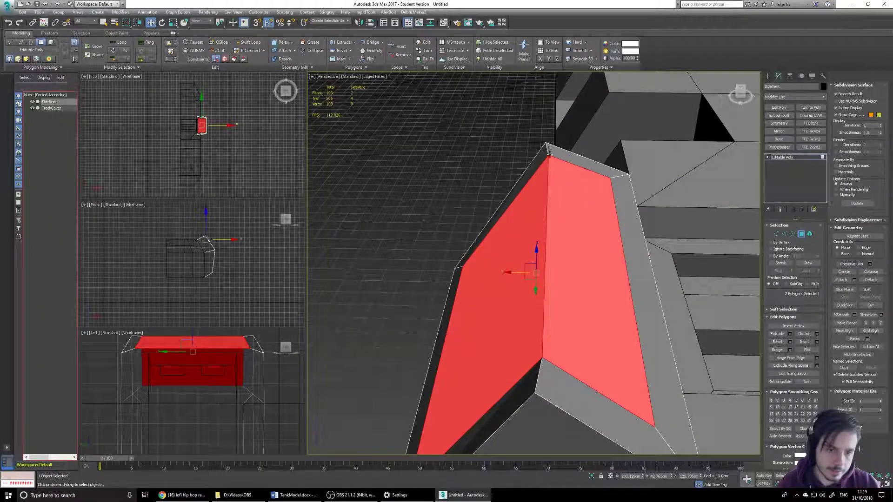
middle_click_drag(539, 369, 614, 274, "alt")
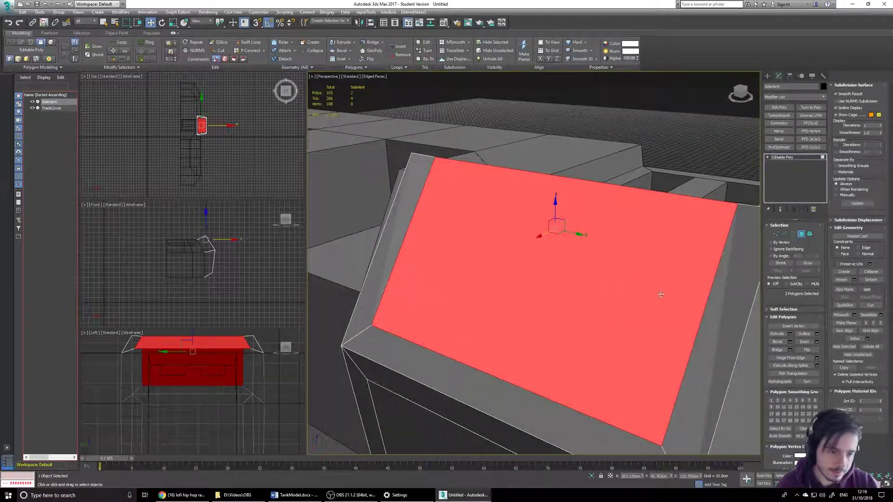
middle_click_drag(721, 241, 535, 234, "alt")
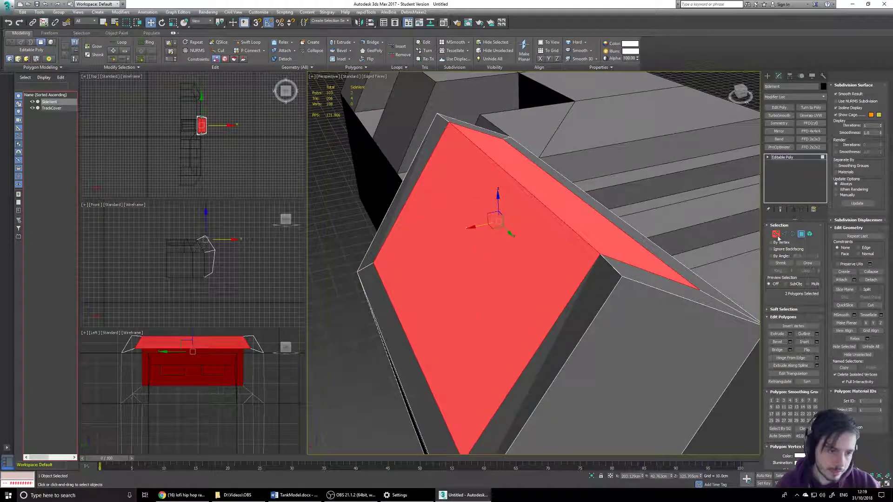
left_click(784, 234)
left_click(570, 229)
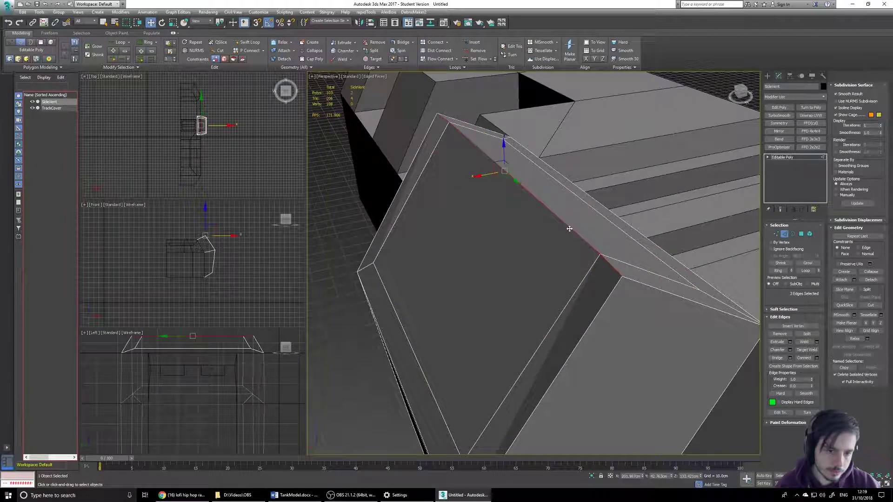
left_click(582, 240)
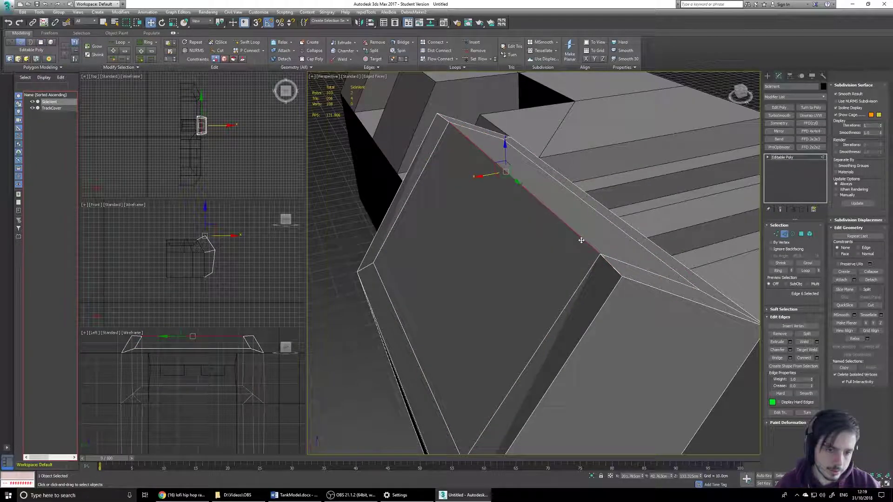
double_click(582, 240)
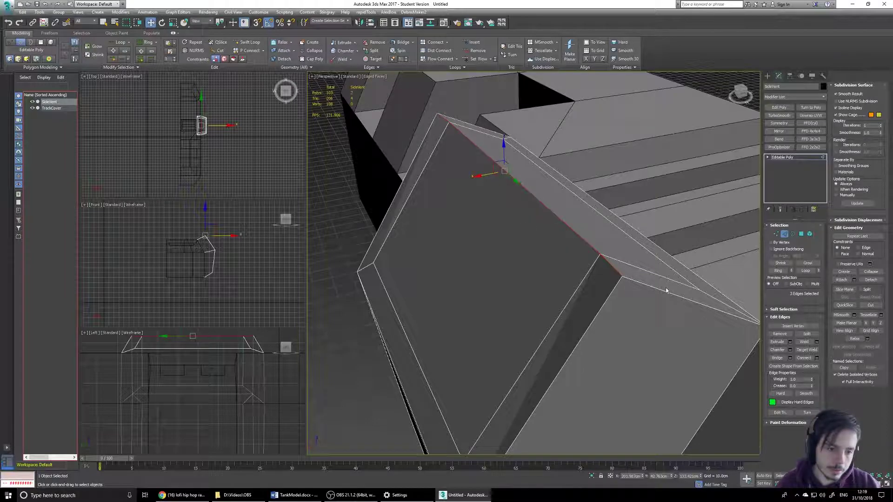
Try straightening the selected ridge edges with Make Planar on the X and Z axes, and undo it
middle_click_drag(678, 346, 617, 274)
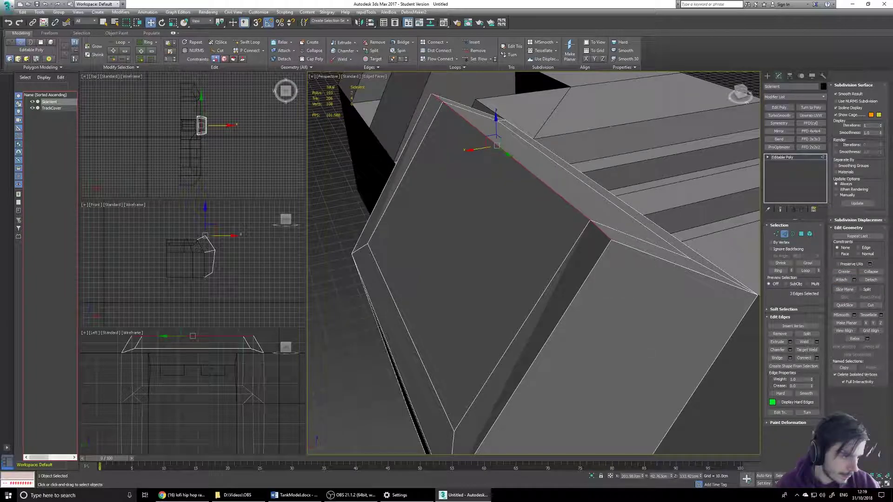
left_click(866, 323)
middle_click_drag(616, 290, 609, 257, "alt")
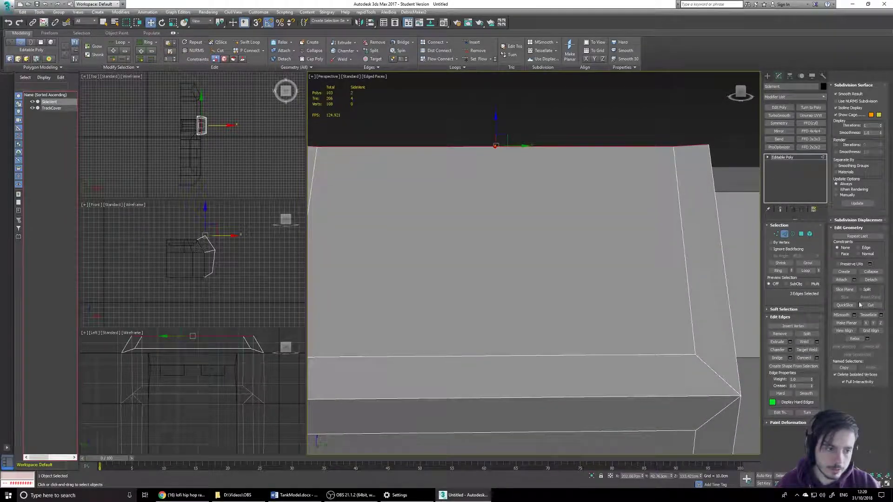
left_click(882, 324)
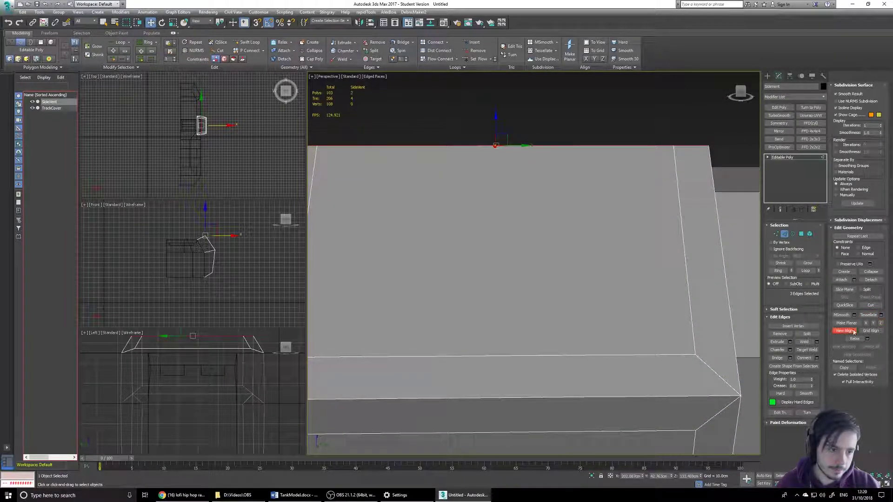
key("ctrl+z")
Straighten the ridge edge loop by applying Make Planar on the X and Z axes
left_click(849, 325)
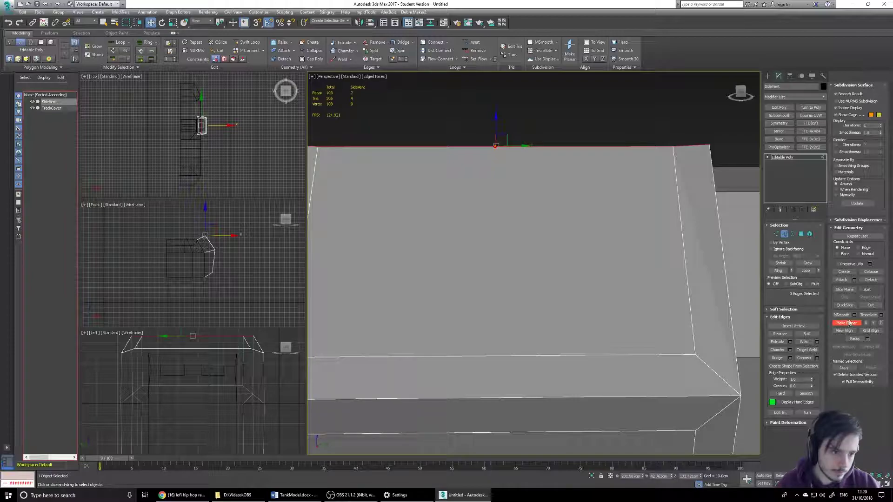
middle_click_drag(657, 254, 563, 250, "alt")
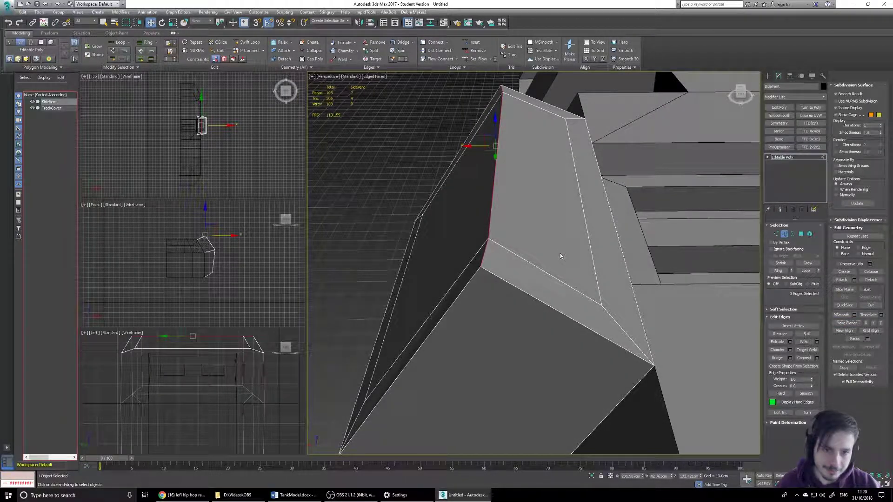
left_click(880, 324)
left_click(880, 323)
middle_click_drag(515, 205, 604, 261, "alt")
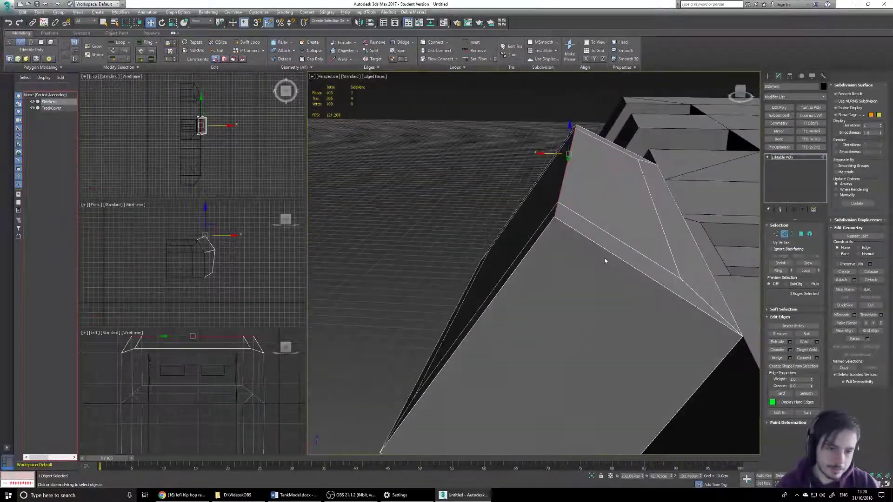
Try Make Planar on the Y axis for the ridge edges, and undo it
left_click(874, 324)
mouse_move(594, 257)
middle_mouse_down("alt")
mouse_move(643, 261)
mouse_move(615, 240)
mouse_move(601, 244)
middle_mouse_up("alt")
key("ctrl+z")
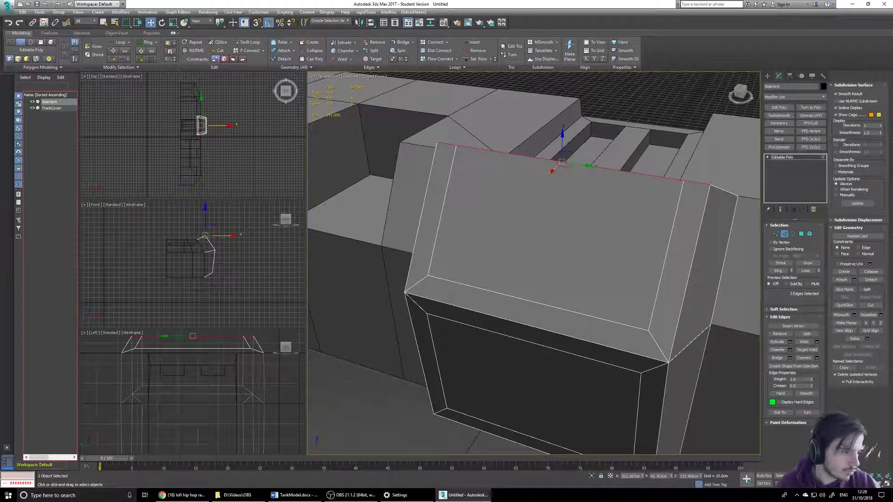
Select the large front inner polygon and the adjoining inner polygon behind the ridge on the side vent's upper part
mouse_move(674, 216)
middle_mouse_down("alt")
mouse_move(615, 216)
mouse_move(638, 199)
mouse_move(630, 195)
mouse_move(668, 210)
middle_mouse_up("alt")
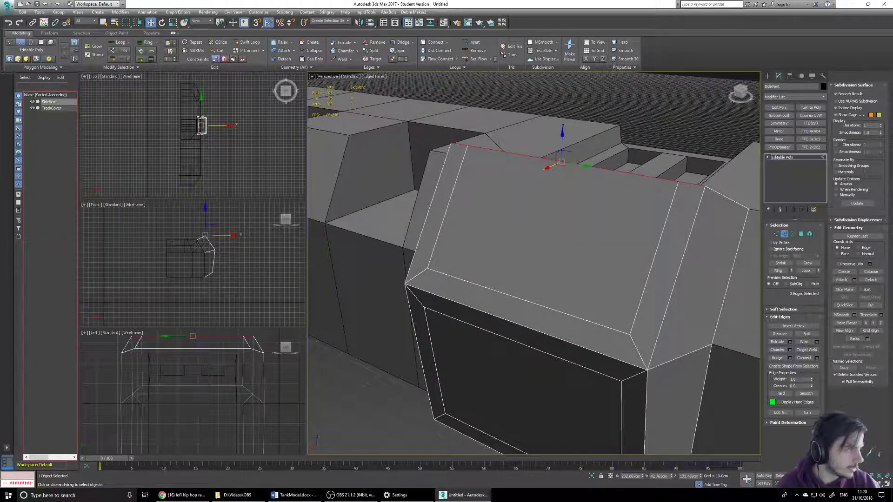
left_click(801, 234)
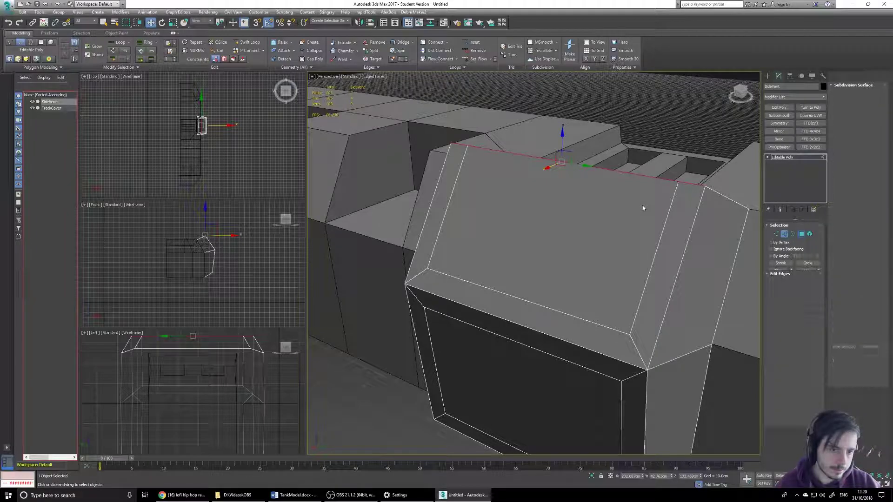
left_click(643, 206)
middle_click_drag(643, 205, 619, 215, "alt")
left_click(619, 214, "ctrl")
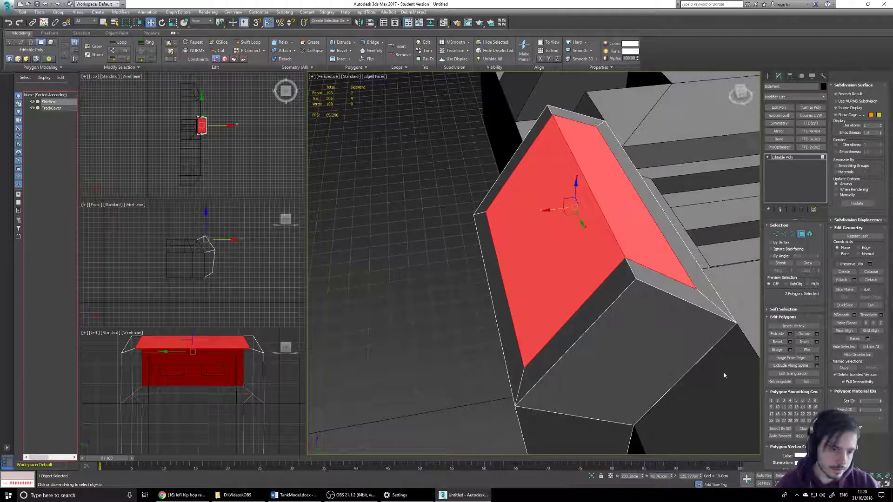
Recess the two selected panel polygons with Extrude at a height of -2.5 cm, using the Local Normal type
left_click(791, 334)
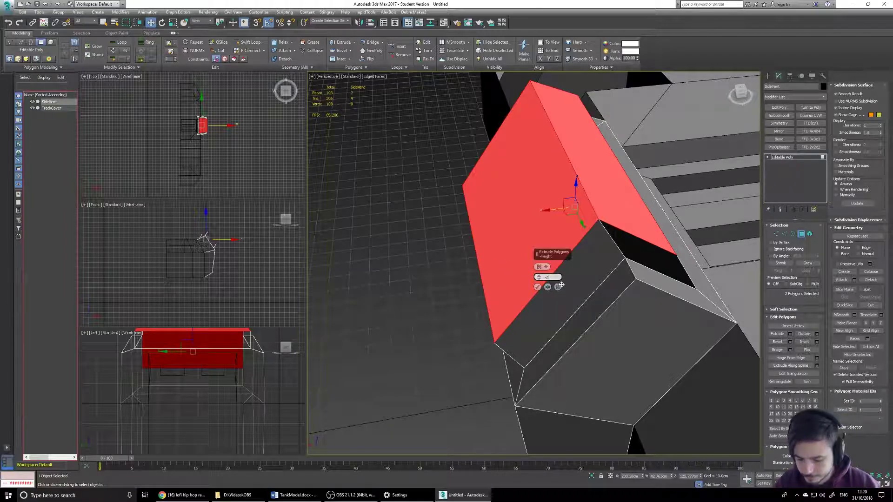
key("Return")
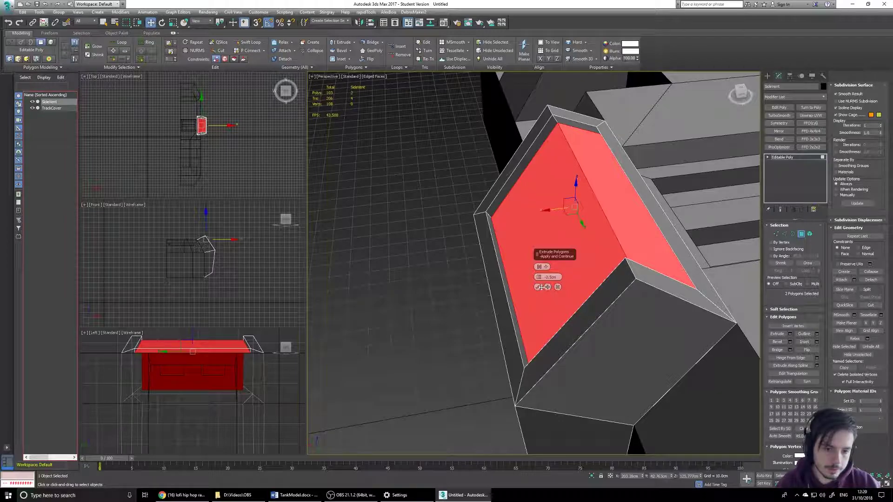
middle_click_drag(538, 289, 603, 252, "alt")
left_click(539, 268)
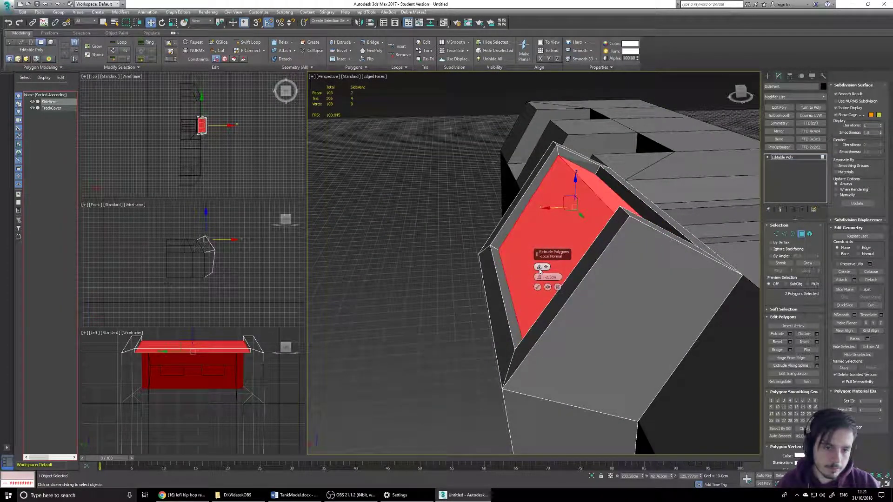
middle_click_drag(597, 245, 596, 254, "alt")
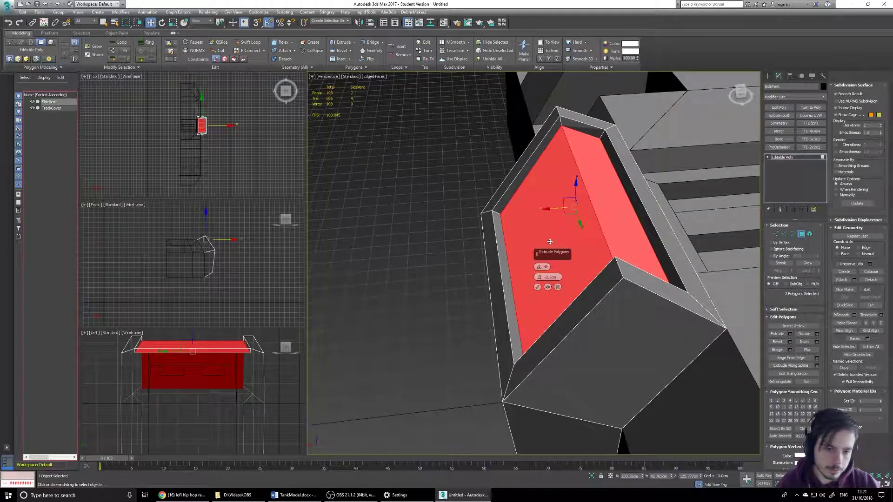
left_click(539, 268)
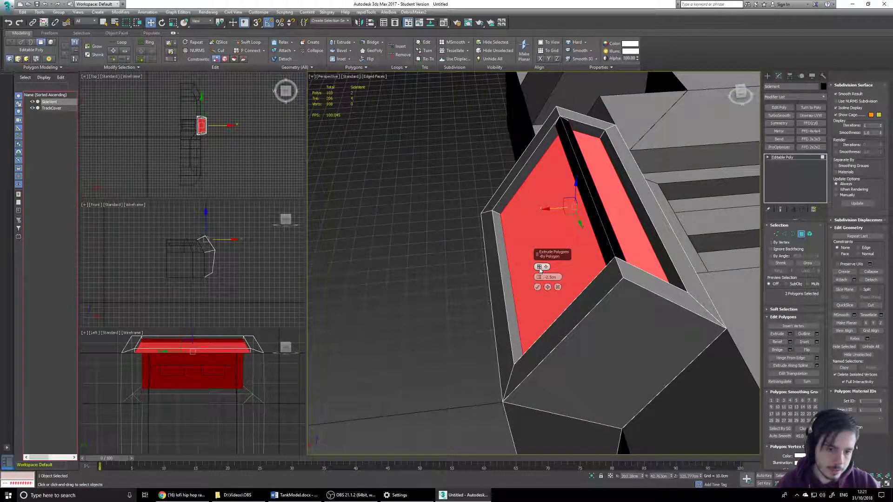
left_click(540, 267)
middle_click_drag(598, 250, 599, 186, "alt")
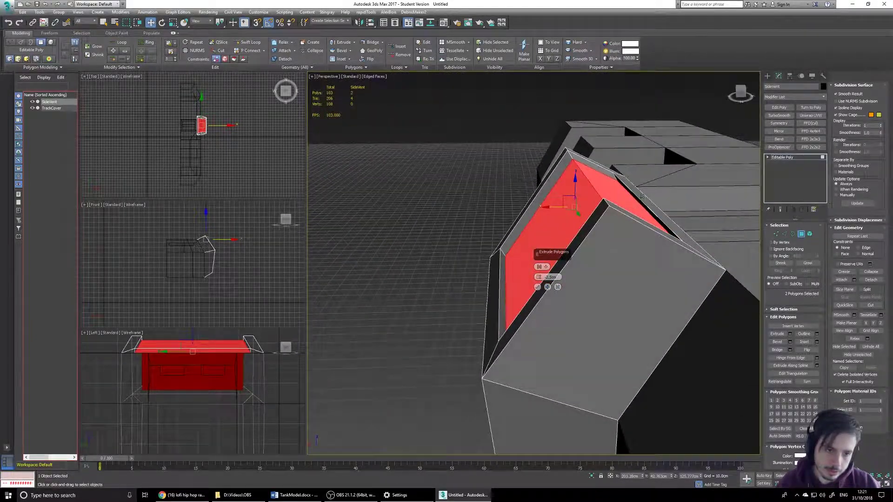
left_click(539, 267)
middle_click_drag(539, 268, 591, 269, "alt")
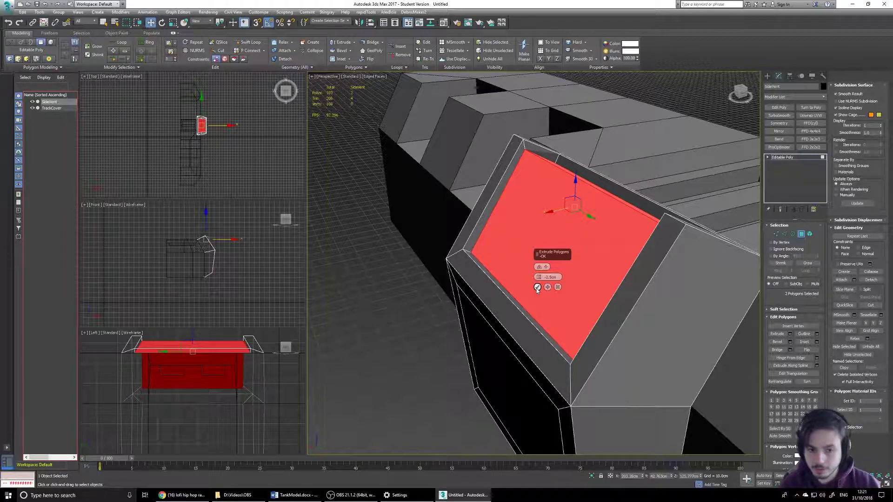
left_click(537, 288)
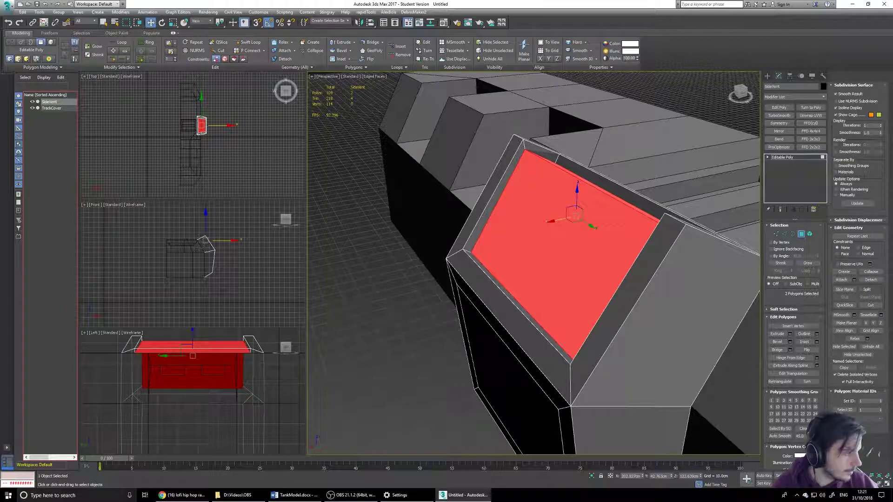
Flatten the small wall polygon at each end of the recess behind the ridge with Make Planar
middle_click_drag(628, 220, 674, 257, "alt")
left_click(802, 235)
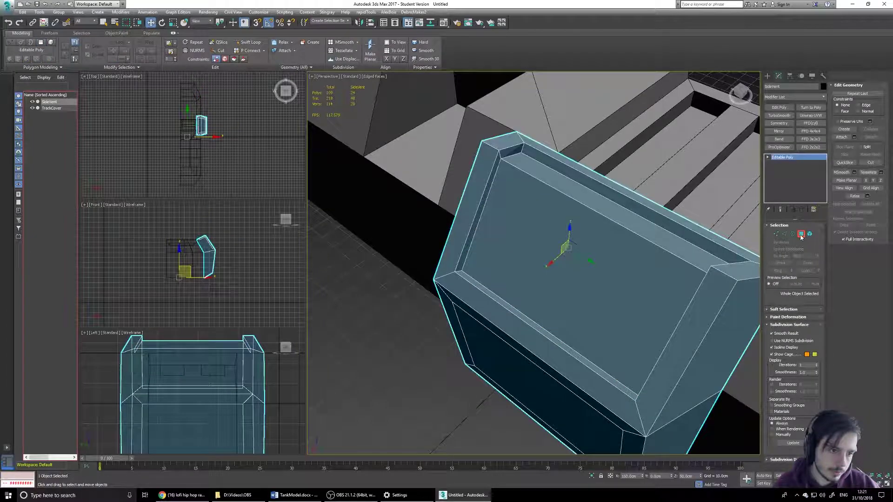
left_click(801, 234)
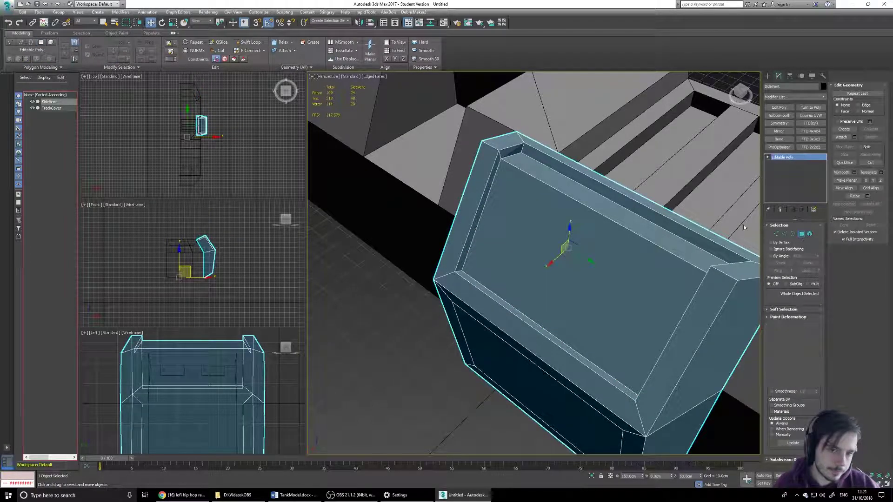
left_click(512, 151)
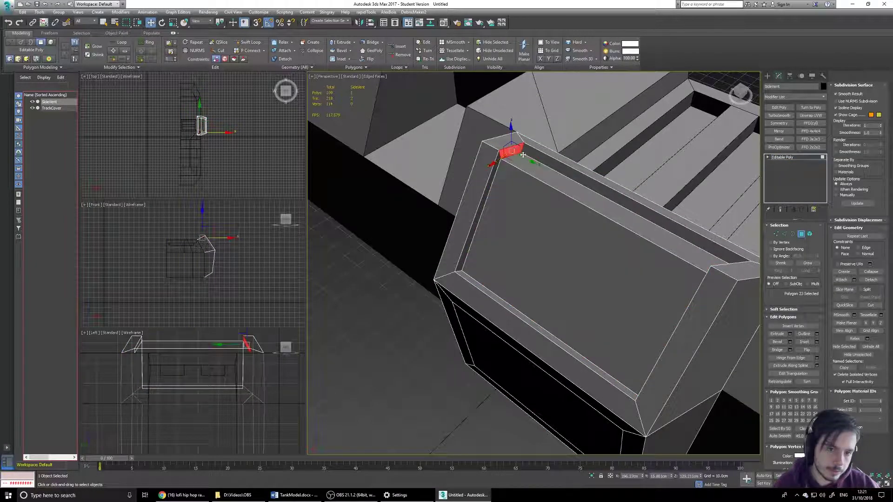
left_click(843, 324)
middle_click_drag(643, 279, 699, 281, "alt")
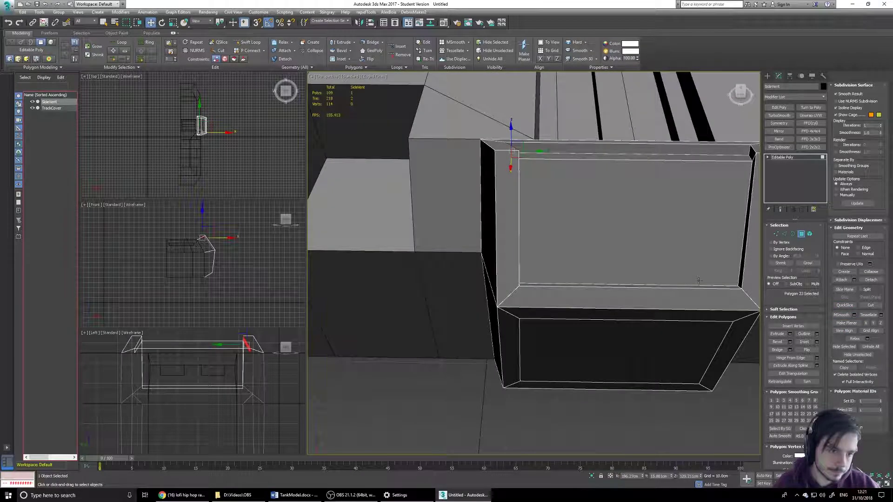
left_click(753, 154)
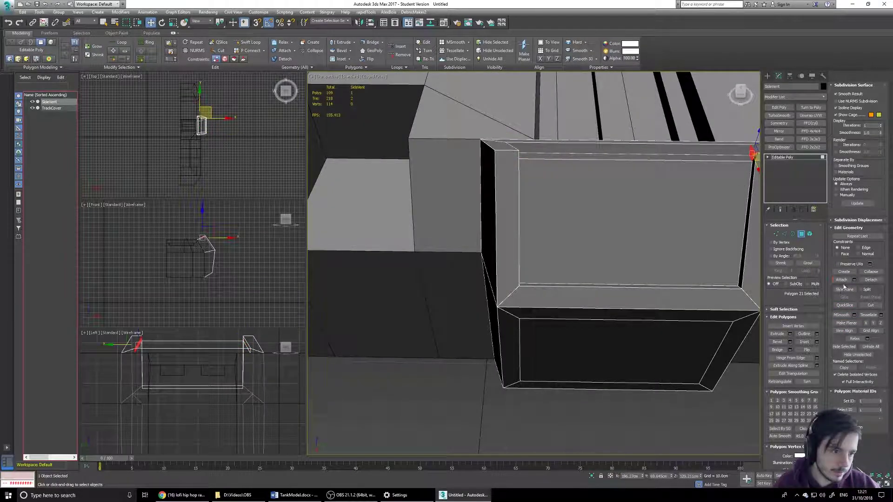
left_click(845, 332)
Try aligning one side's inner recess edges with Make Planar on the Y axis and shifting them along Y, and undo it
middle_click_drag(684, 235, 629, 223, "alt")
key("2")
left_click(441, 211)
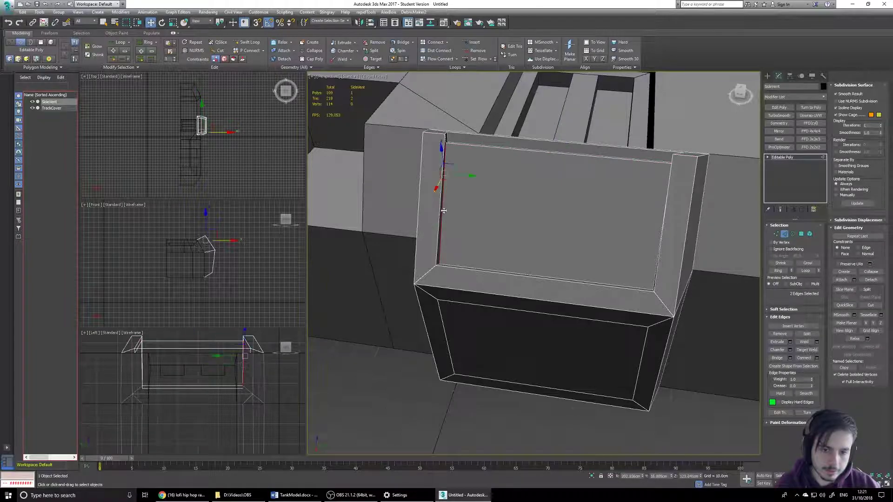
middle_click_drag(504, 221, 558, 203, "alt")
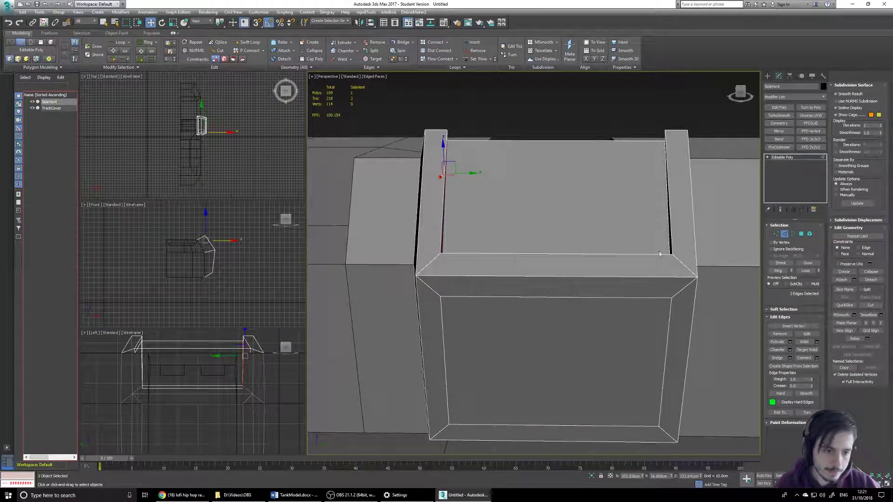
left_click(873, 324)
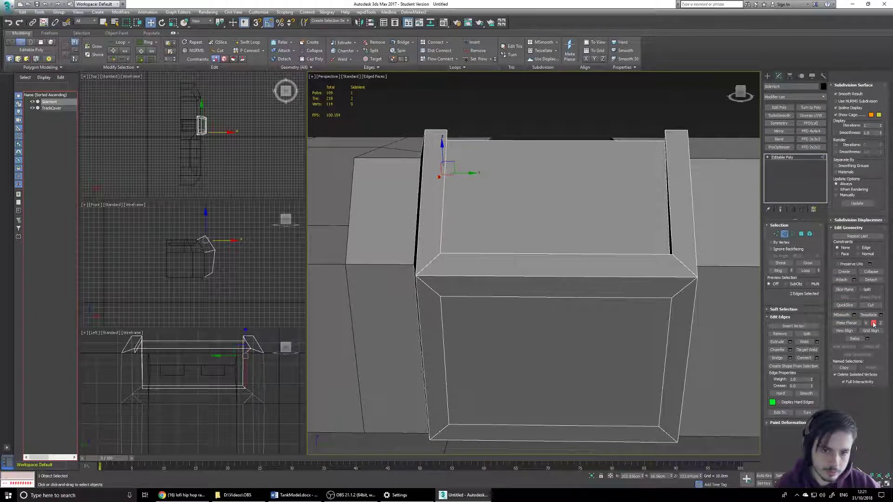
middle_click_drag(513, 207, 463, 178, "alt")
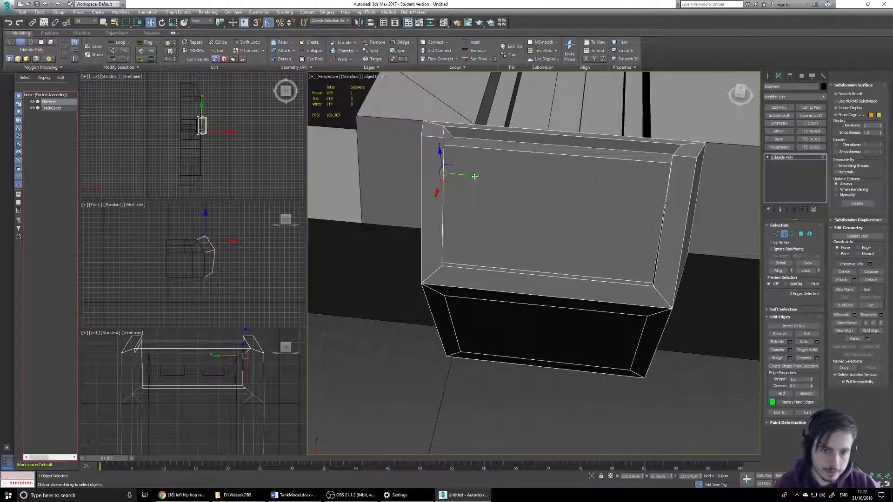
left_click_drag(484, 176, 495, 179)
key("ctrl+z")
key("ctrl+z")
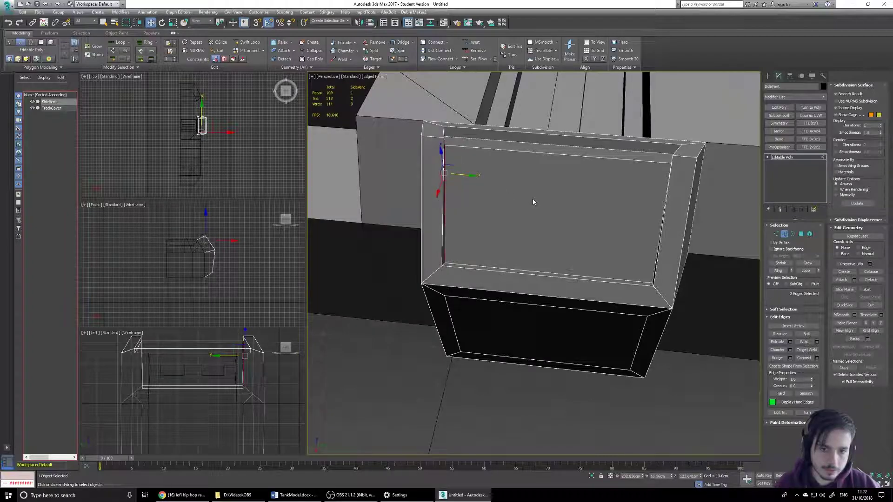
Select both recessed panel polygons and scale them slightly narrower along the Y axis
middle_click_drag(499, 194, 499, 204, "alt")
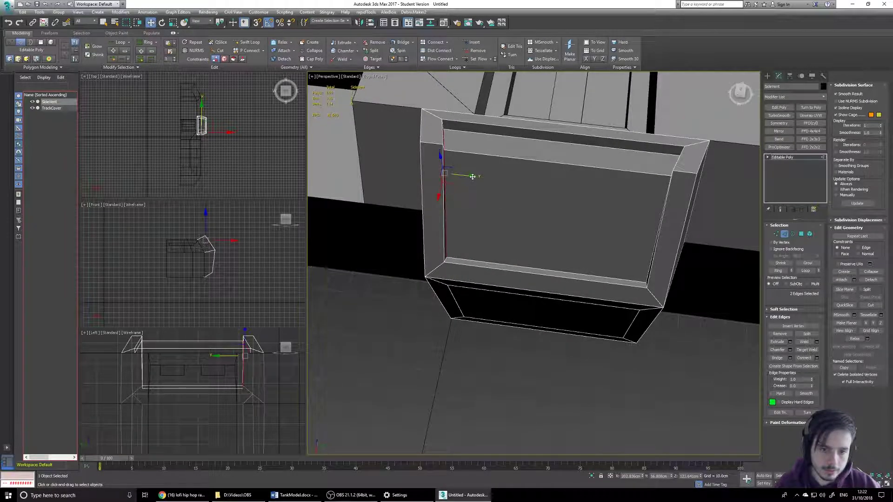
left_click(442, 175)
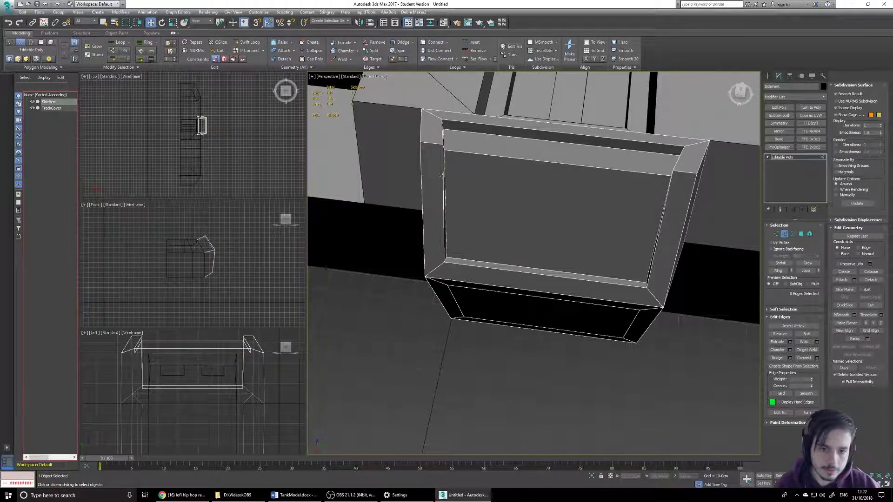
left_click(800, 234)
left_click(595, 214)
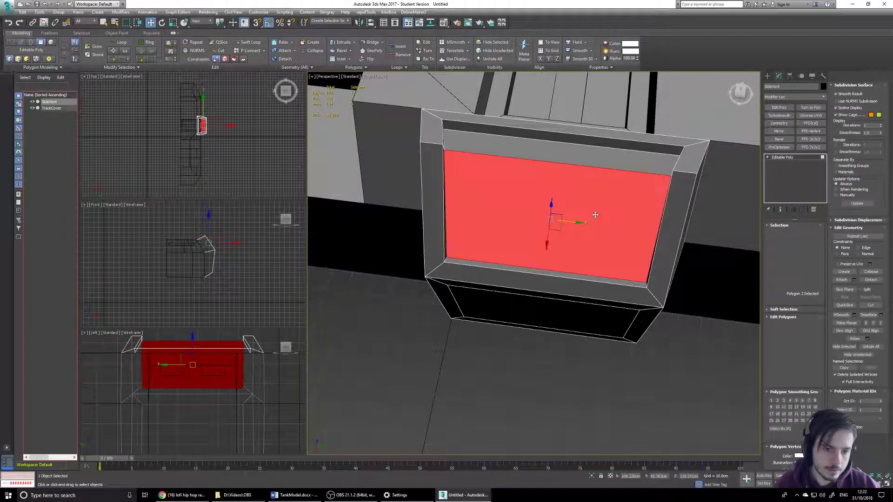
left_click(602, 151, "ctrl")
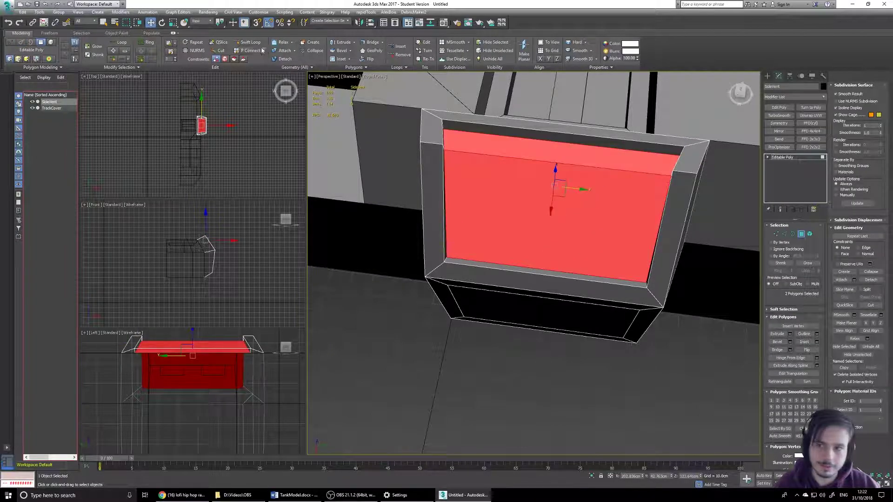
left_click(173, 23)
left_click_drag(589, 189, 587, 189)
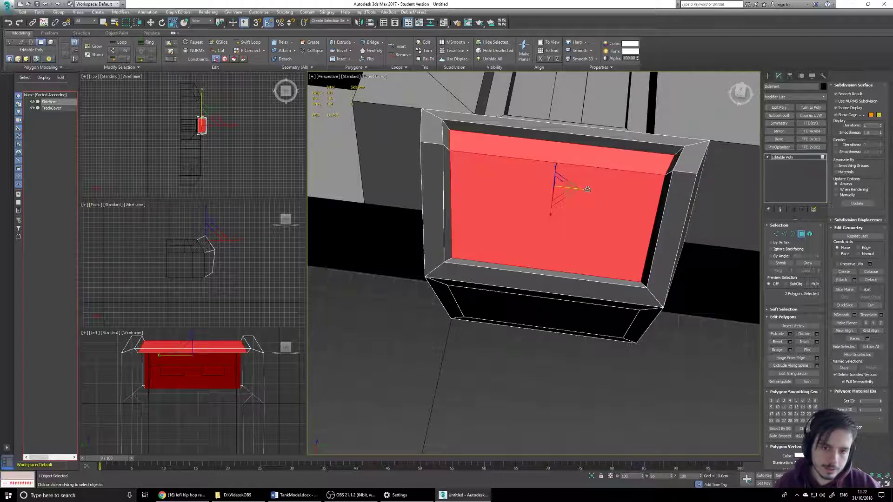
Move the lower edge of the recessed front panel slightly up along Z and inward along X
middle_click_drag(587, 189, 637, 200, "alt")
left_click(784, 233)
left_click(612, 243)
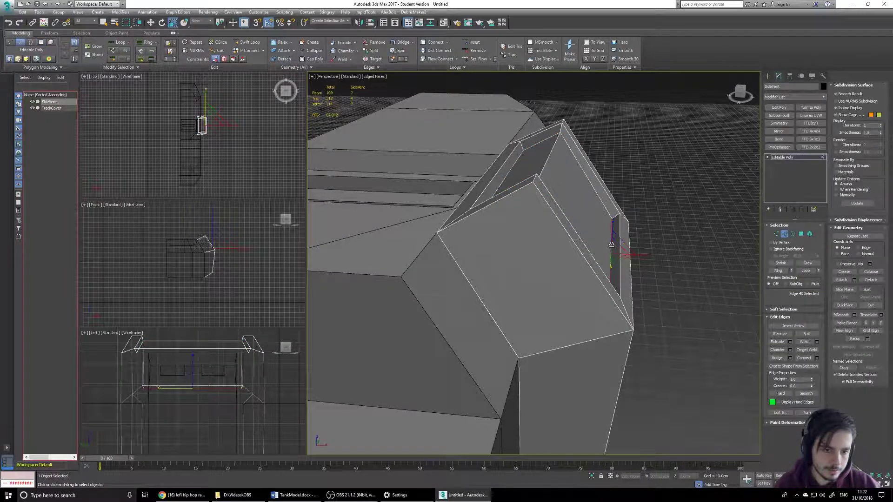
key("z")
key("w")
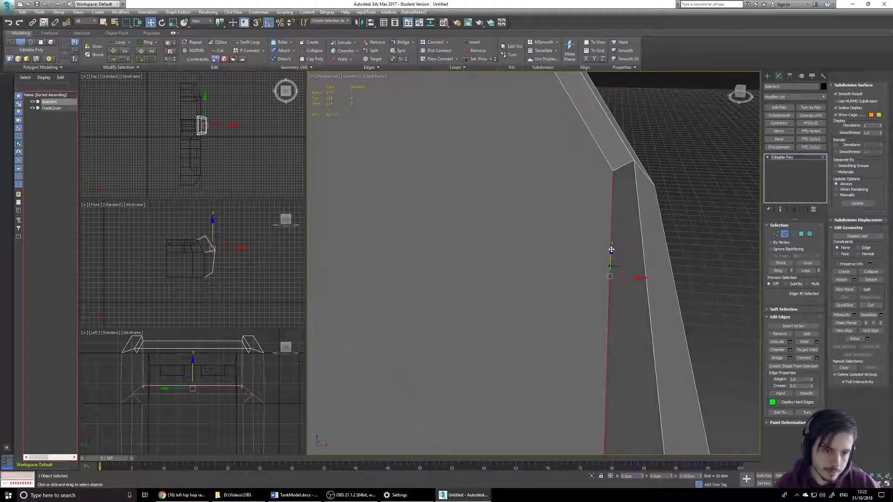
scroll(631, 261, "down", 4)
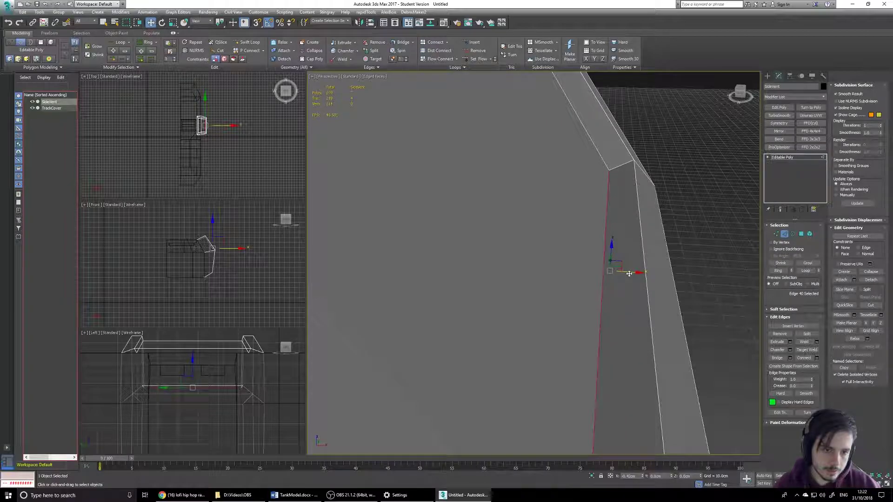
Adjust the recessed panel's rear edge on the track cover side, moving it slightly along X and up along Z
middle_click_drag(469, 150, 553, 190, "alt")
left_click(539, 198)
left_click_drag(559, 189, 561, 189)
left_click(564, 195)
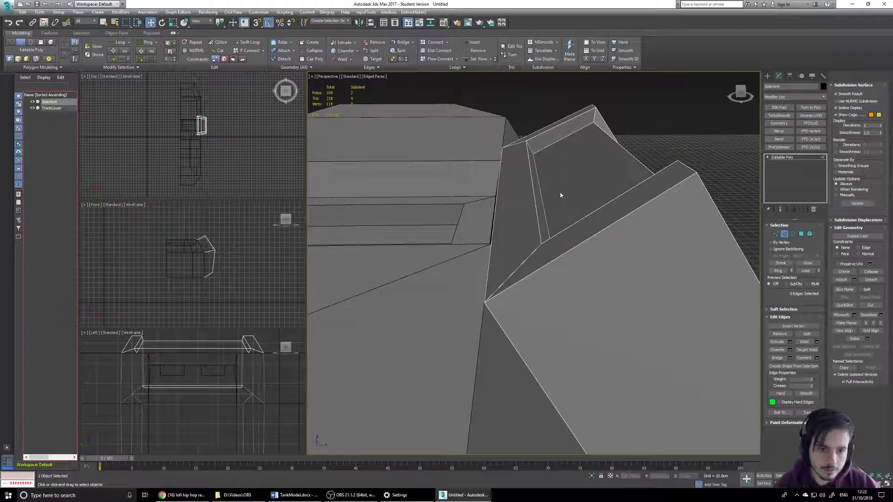
key("ctrl+z")
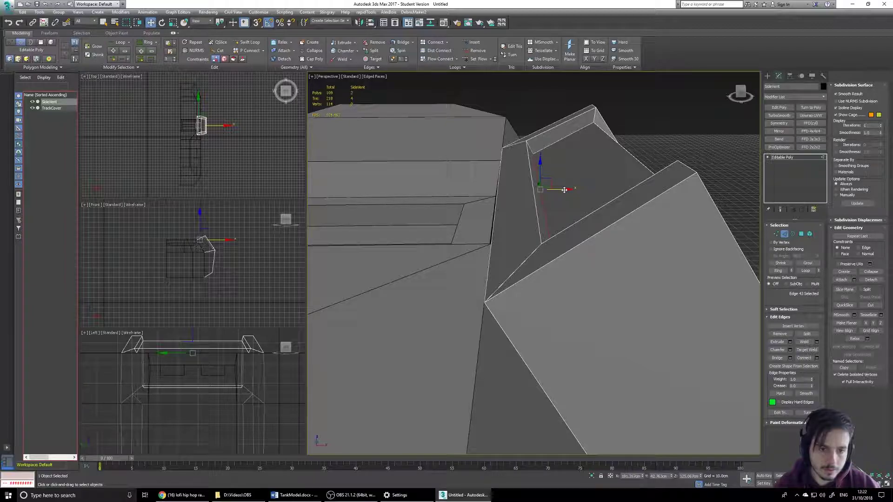
left_click_drag(540, 173, 540, 170)
Scale the two end vertices of the recessed panel's rear edge slightly along the Y axis
middle_click_drag(568, 187, 523, 189, "alt")
scroll(523, 188, "down", 3)
middle_click_drag(574, 213, 579, 230, "alt")
left_click(776, 233)
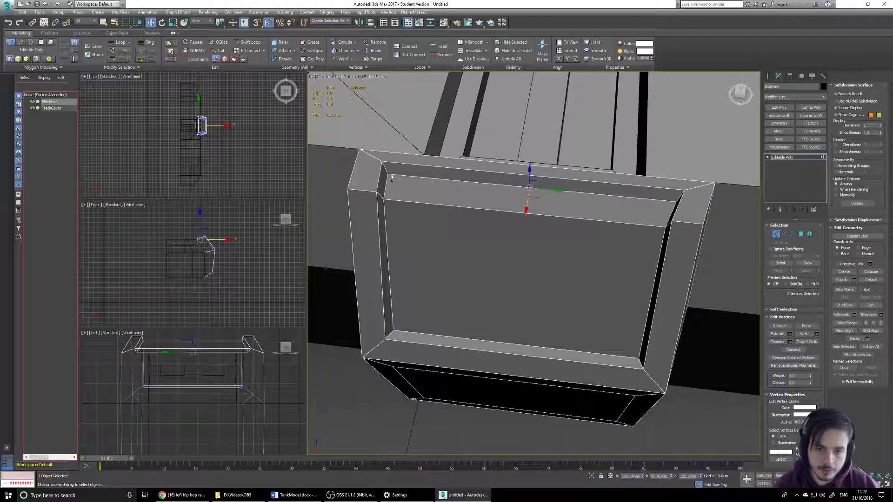
key("q")
key("r")
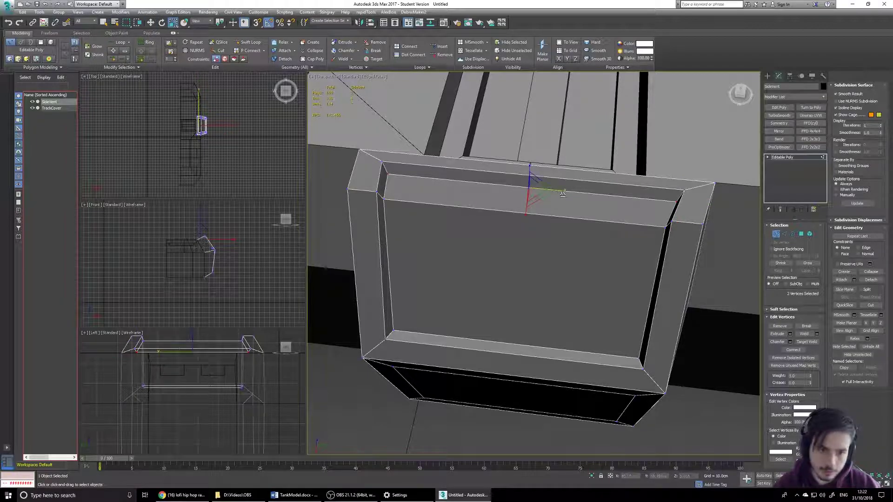
left_click_drag(563, 189, 563, 191)
left_click(484, 237)
Make the two end wall polygons of the side vent's upper recess planar
middle_click_drag(383, 192, 353, 190, "alt")
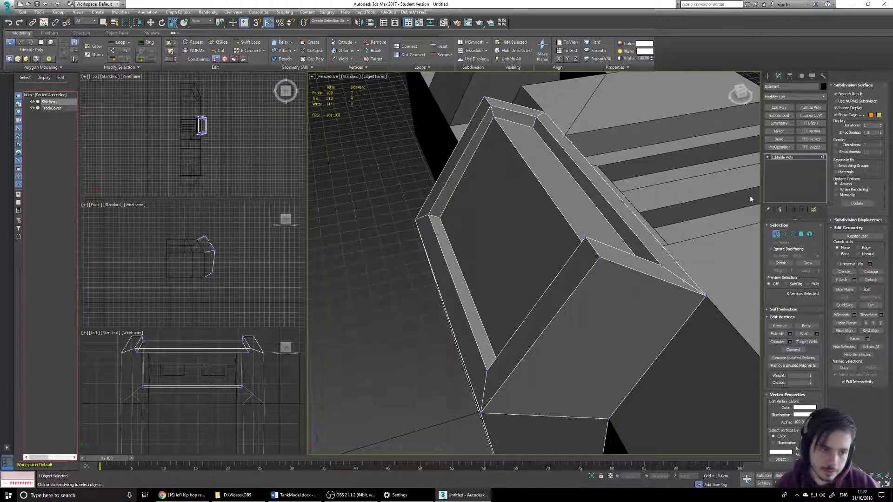
left_click(802, 234)
left_click(524, 189)
left_click(511, 116)
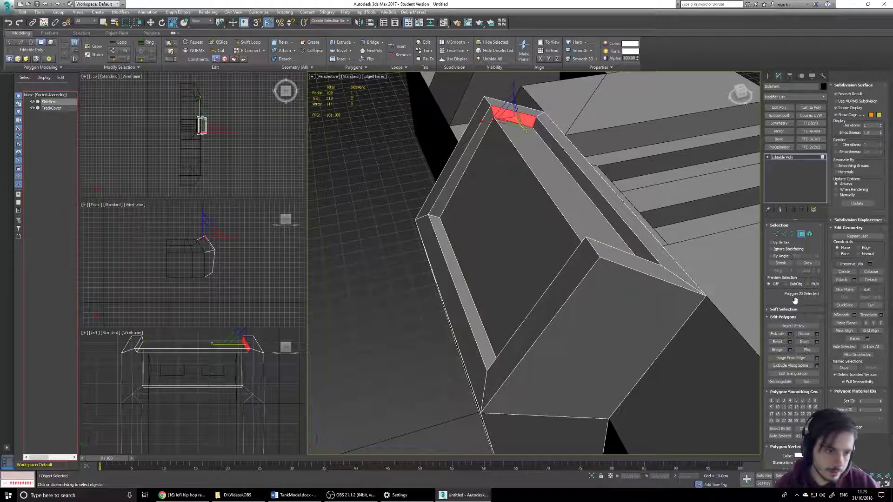
middle_click_drag(593, 160, 596, 245, "alt")
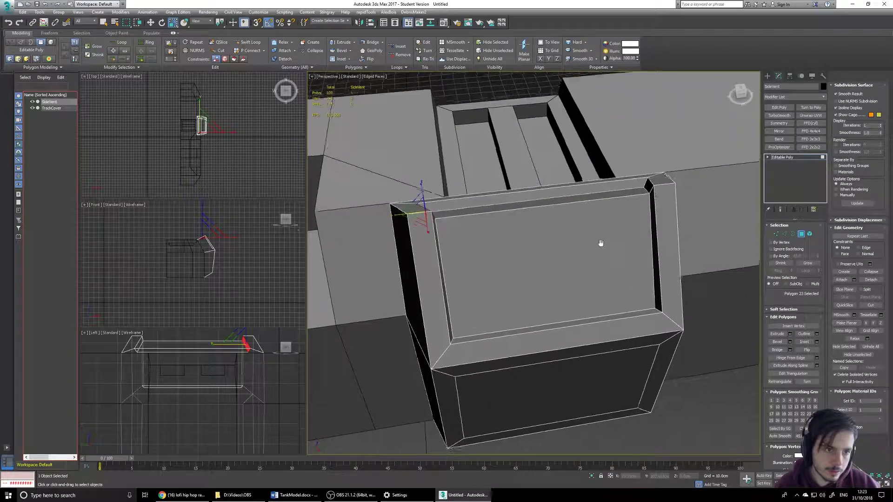
left_click(652, 184)
left_click(852, 323)
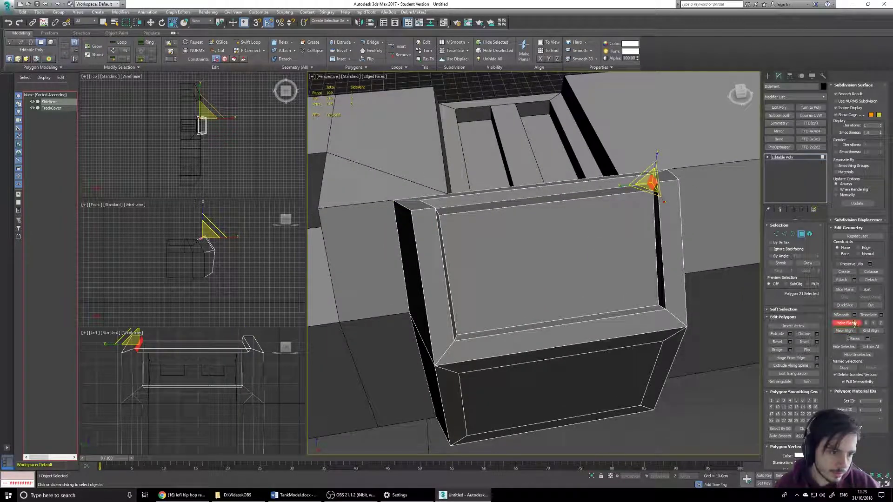
left_click(717, 410)
Extrude the side vent's lower front panel polygon inward with a height of -5 cm
middle_click_drag(716, 410, 626, 323, "alt")
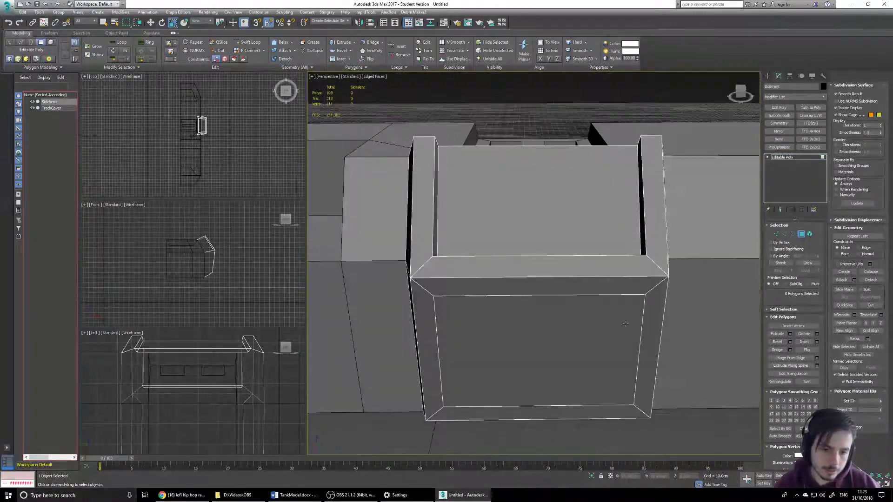
scroll(555, 177, "down", 5)
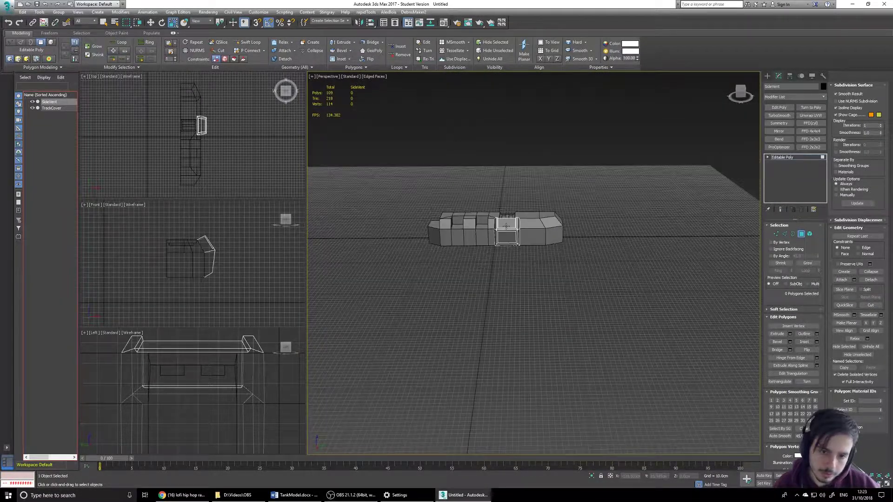
scroll(506, 227, "up", 7)
scroll(506, 226, "down", 2)
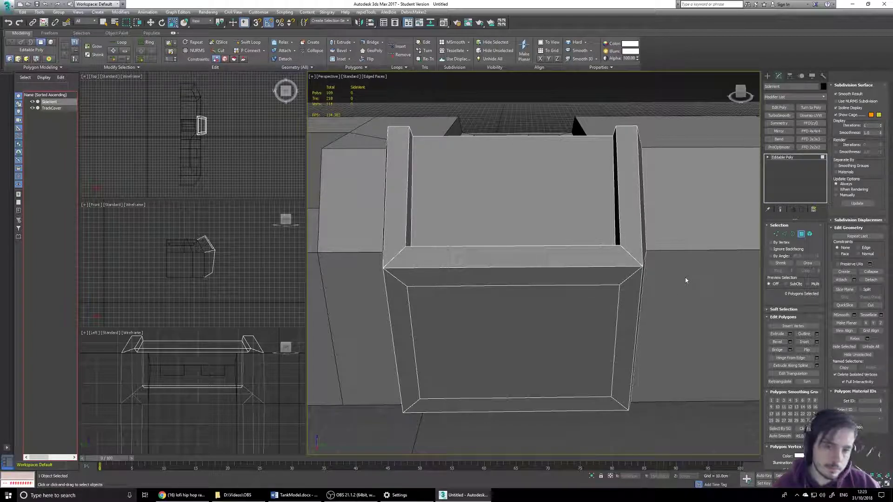
middle_click_drag(549, 231, 507, 258, "alt")
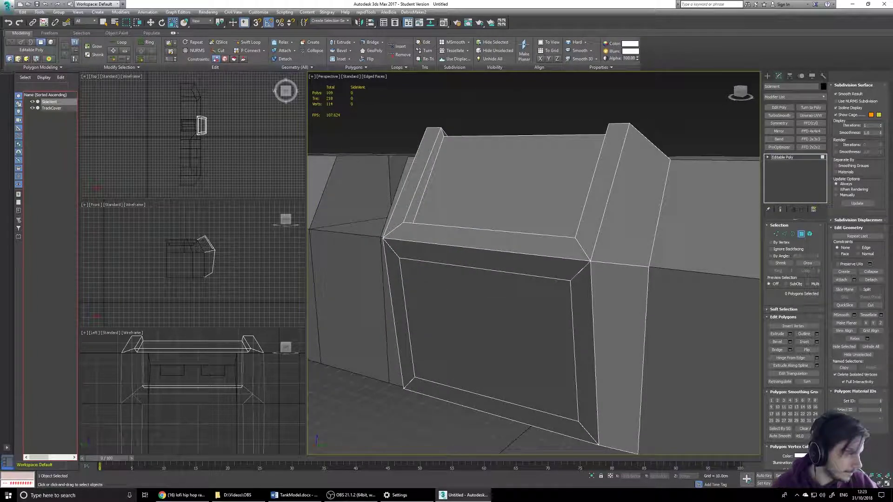
left_click(470, 313)
left_click(789, 327)
left_click(790, 334)
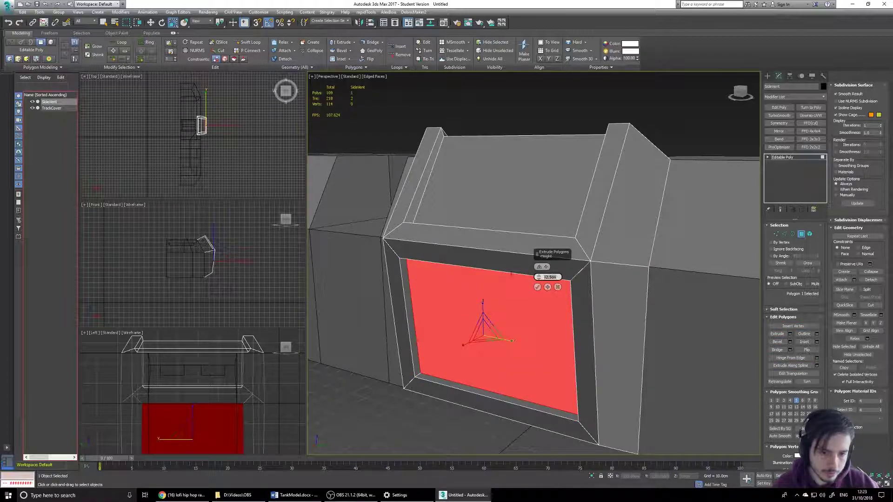
type("-5")
key("Return")
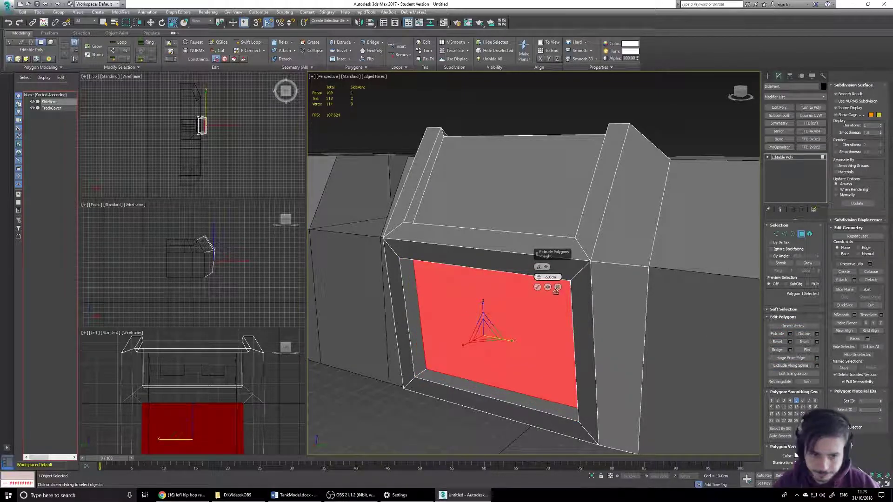
left_click(537, 287)
Clone the recessed lower front polygon, scaled narrower along the Y axis, to a new object named Grates
scroll(534, 292, "down", 5)
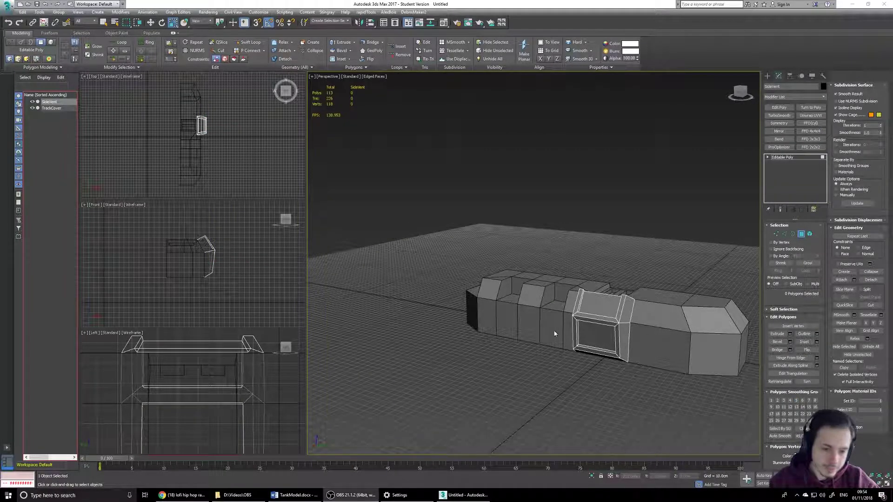
left_click(581, 326)
scroll(576, 356, "up", 8)
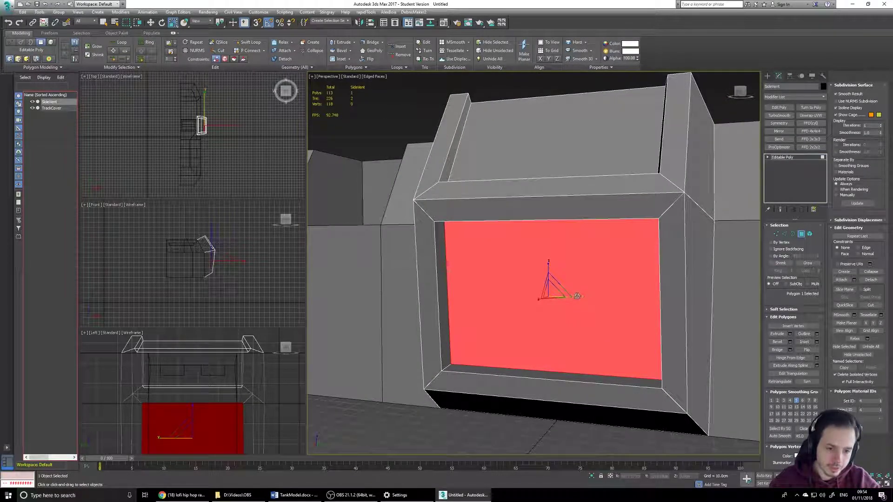
left_click_drag(582, 297, 576, 305, "shift")
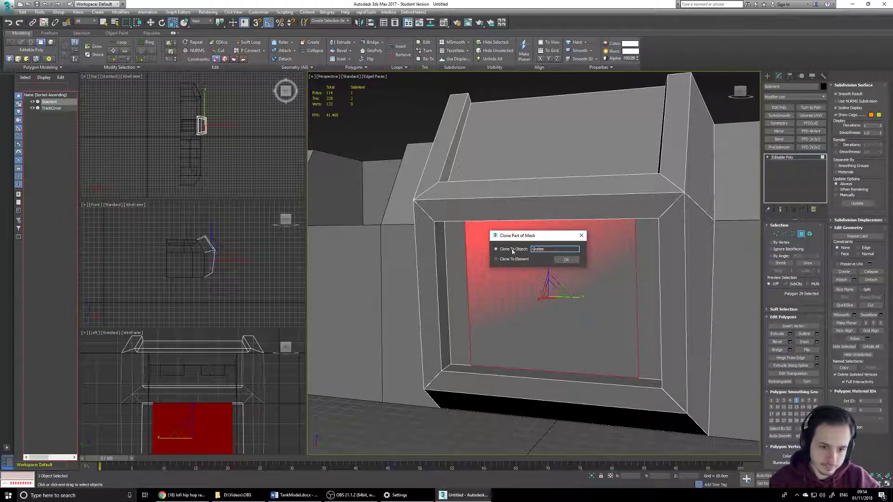
left_click(566, 260)
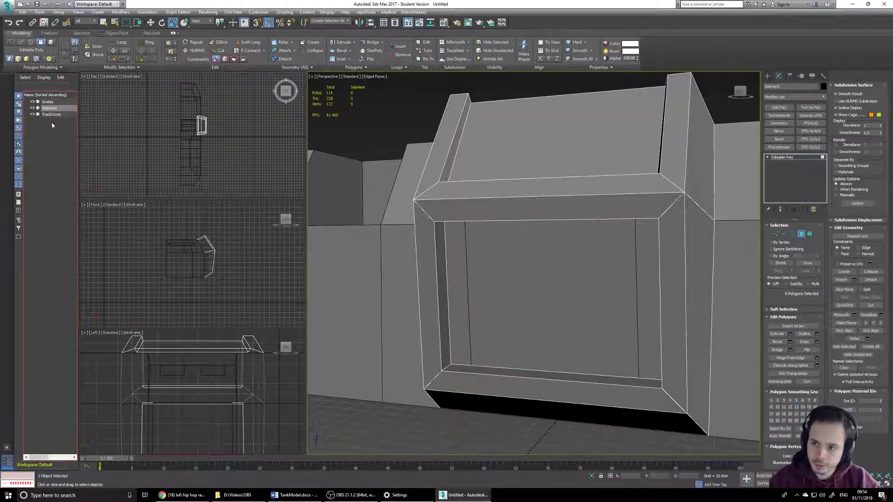
Turn on see-through display for the SideVent object so the Grates plane's edges can be reached
left_click(50, 103)
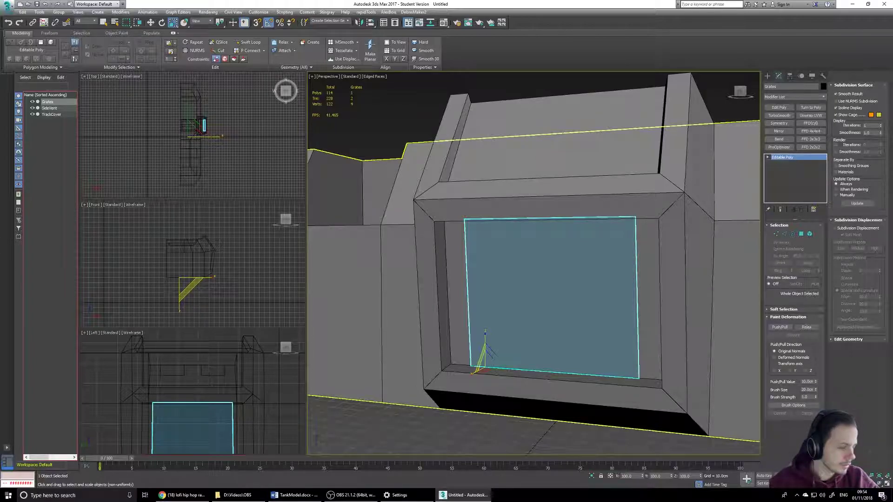
left_click(786, 233)
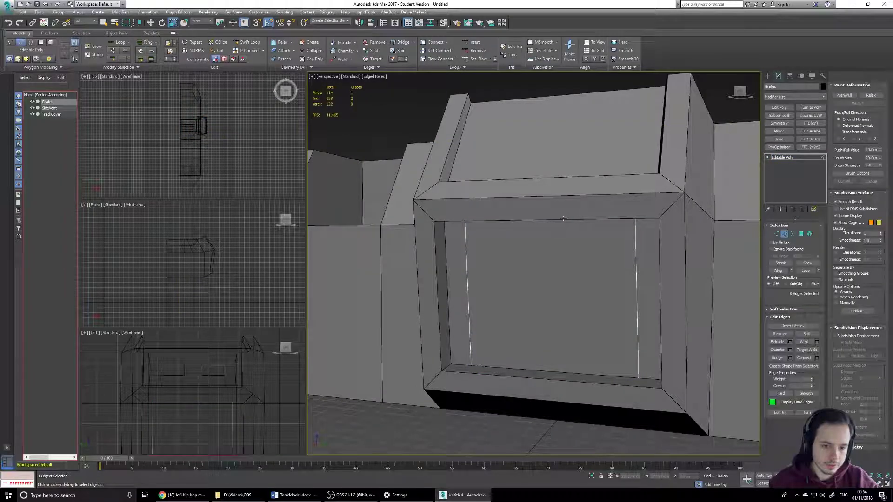
left_click(768, 76)
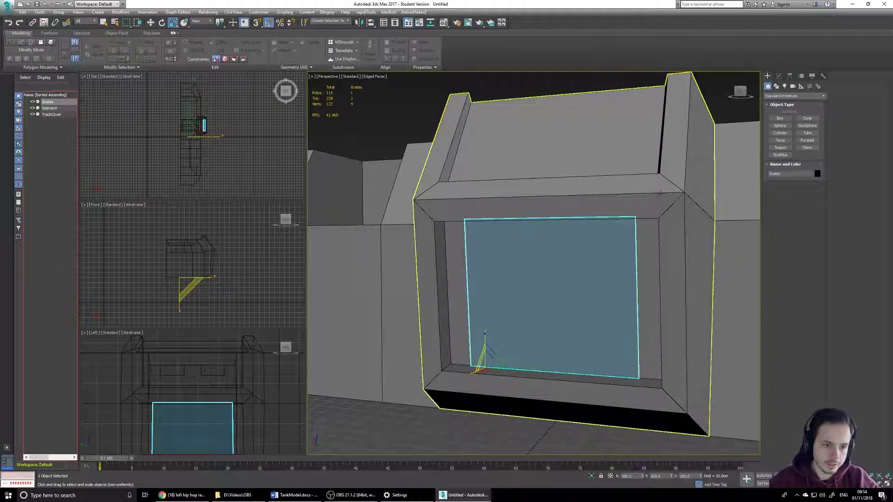
left_click(660, 193)
key("alt+x")
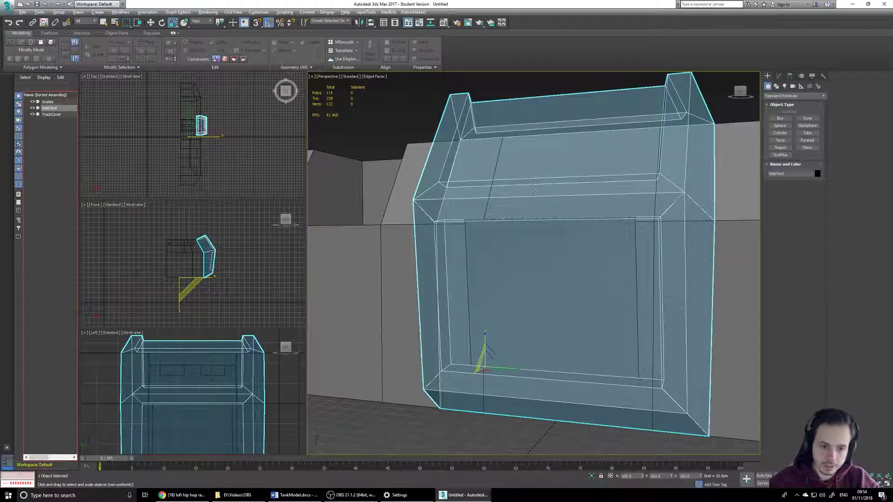
Connect the upper and lower edges of the Grates plane with 10 segments
left_click(48, 102)
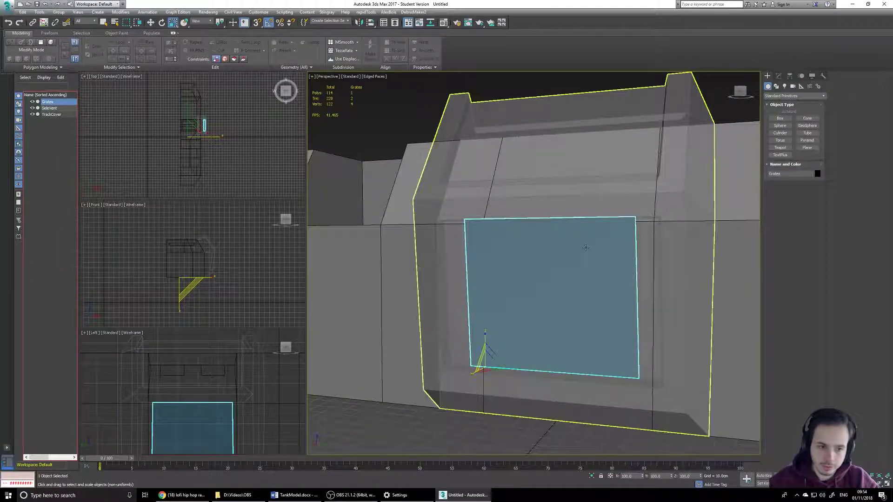
left_click(779, 76)
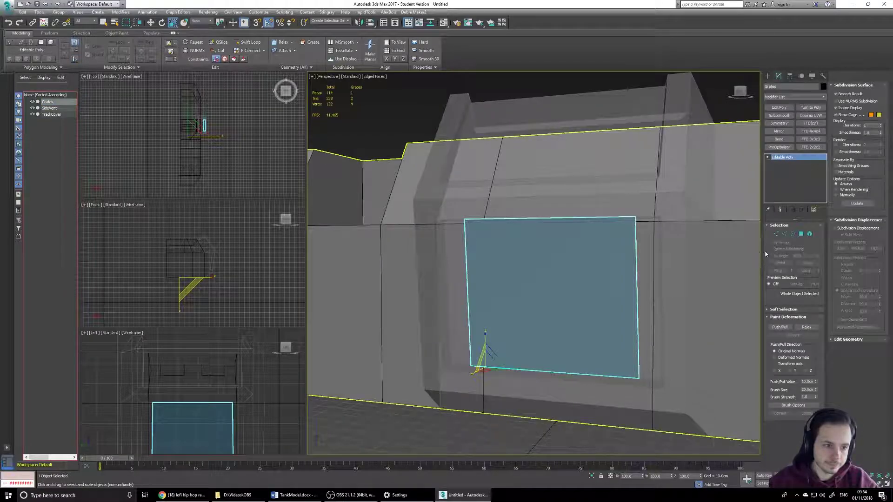
key("2")
left_click(568, 217)
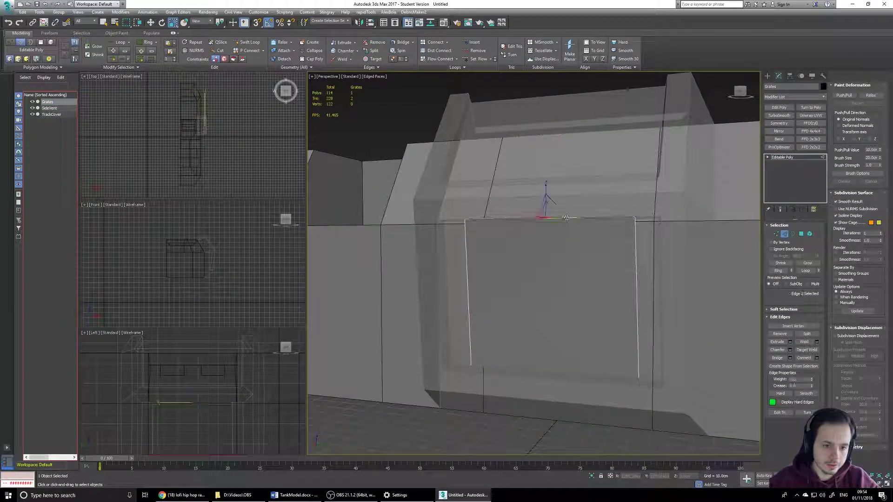
middle_click_drag(563, 375, 562, 391, "alt")
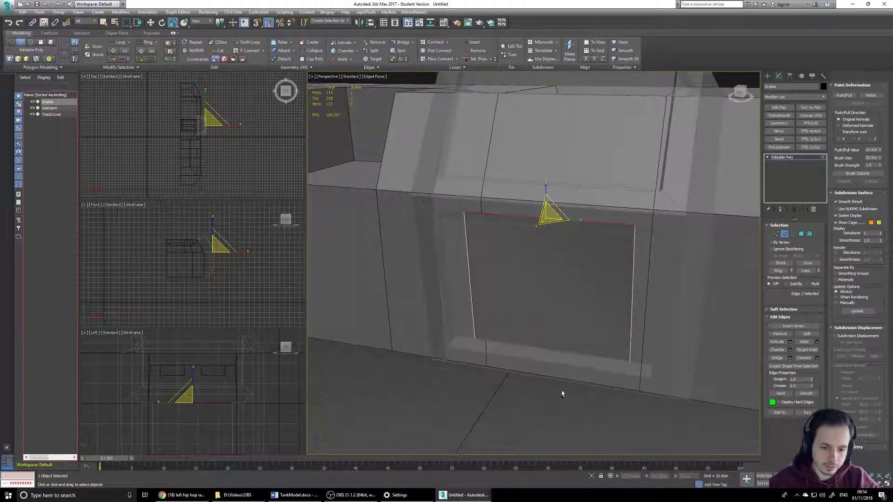
left_click(565, 356, "ctrl")
middle_click_drag(560, 342, 568, 313, "alt")
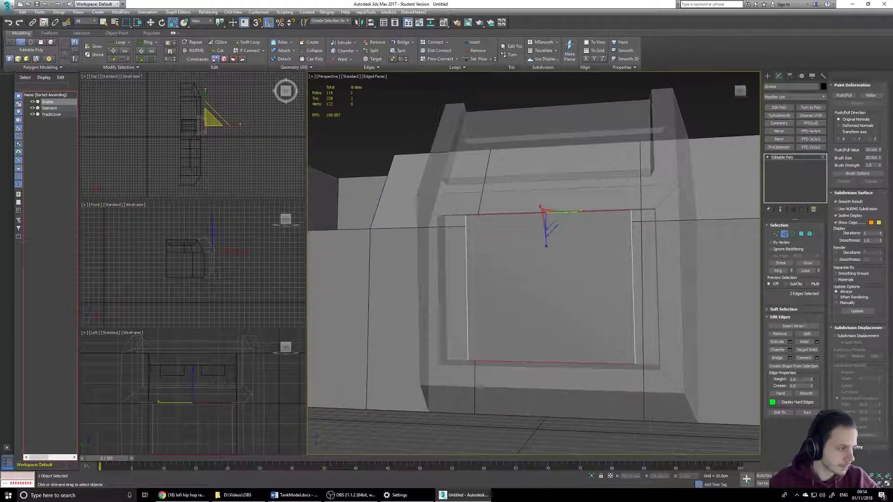
left_click(817, 357)
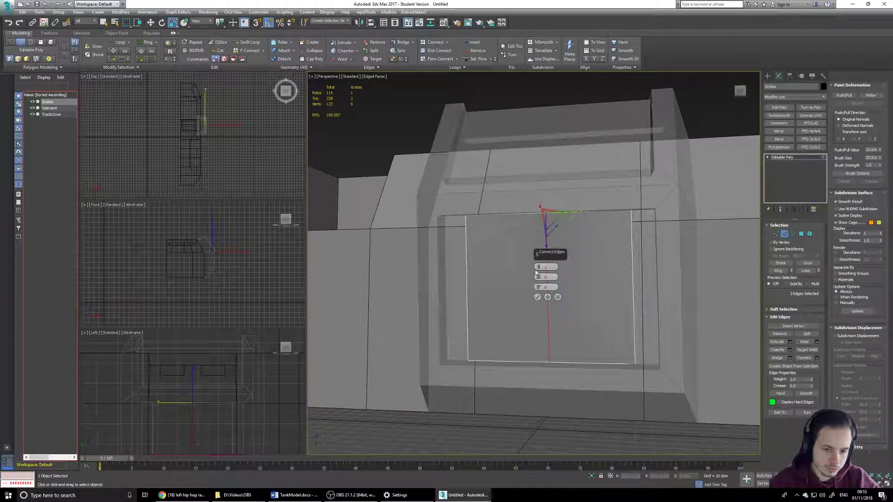
left_click_drag(539, 270, 538, 263)
middle_click_drag(519, 273, 509, 311, "alt")
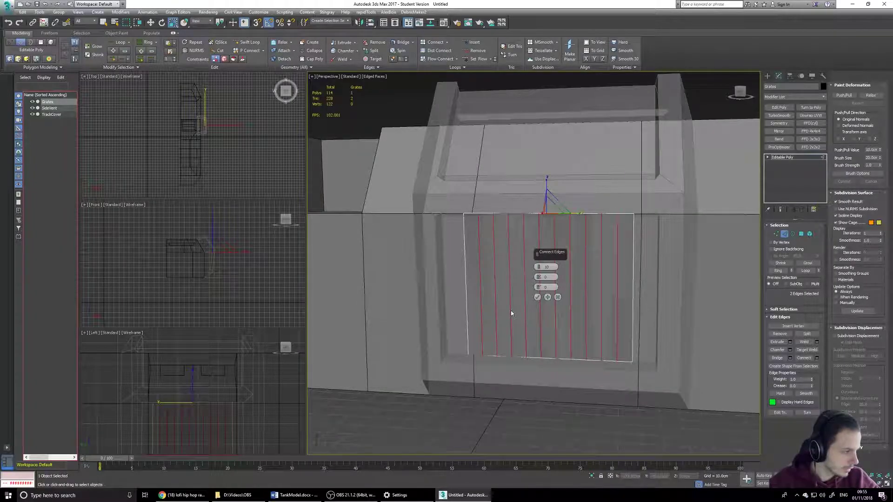
left_click(537, 296)
Delete six alternating strip polygons of the Grates plane, including both outermost strips
left_click(801, 234)
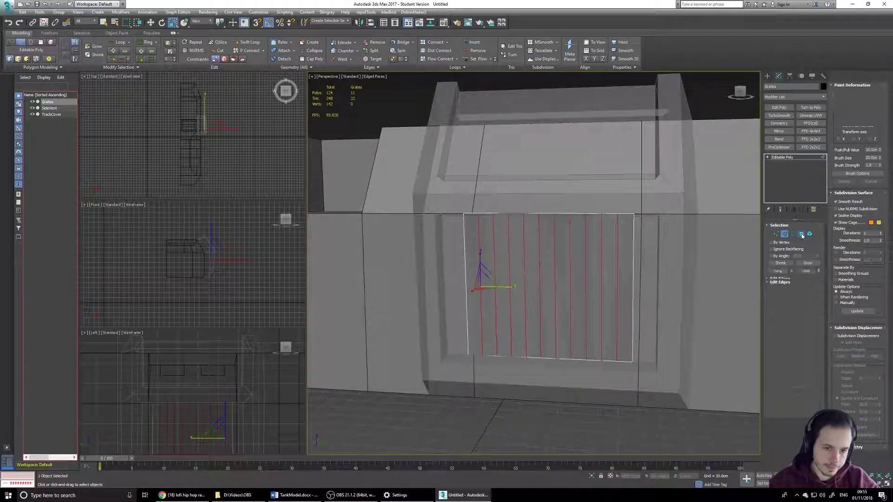
left_click(487, 277, "alt")
left_click(517, 285, "alt")
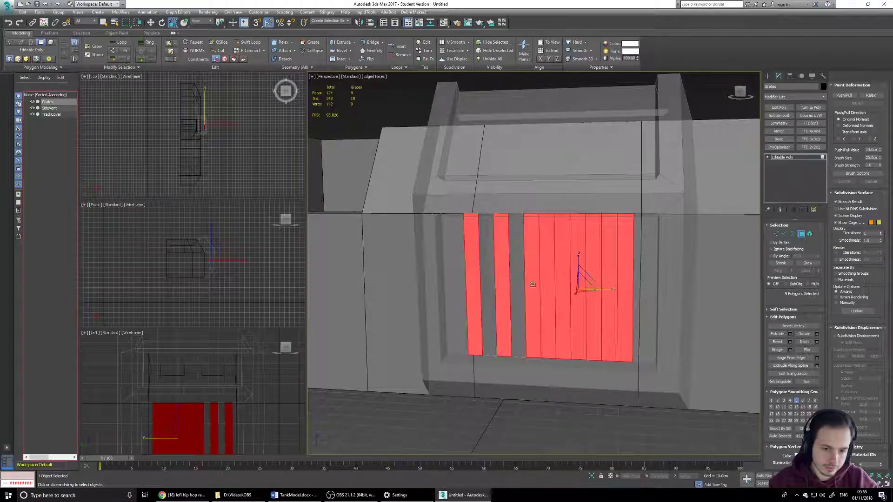
left_click(549, 280, "alt")
left_click(579, 289, "alt")
left_click(611, 291, "alt")
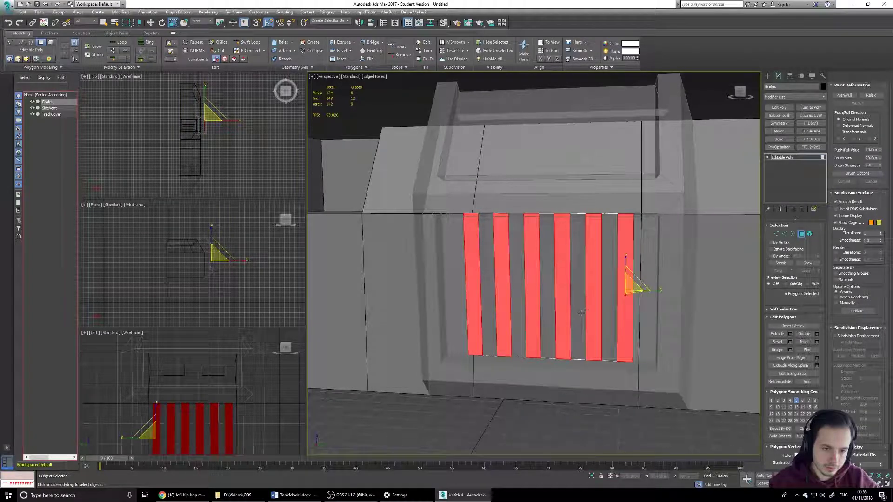
middle_click_drag(623, 284, 614, 293, "alt")
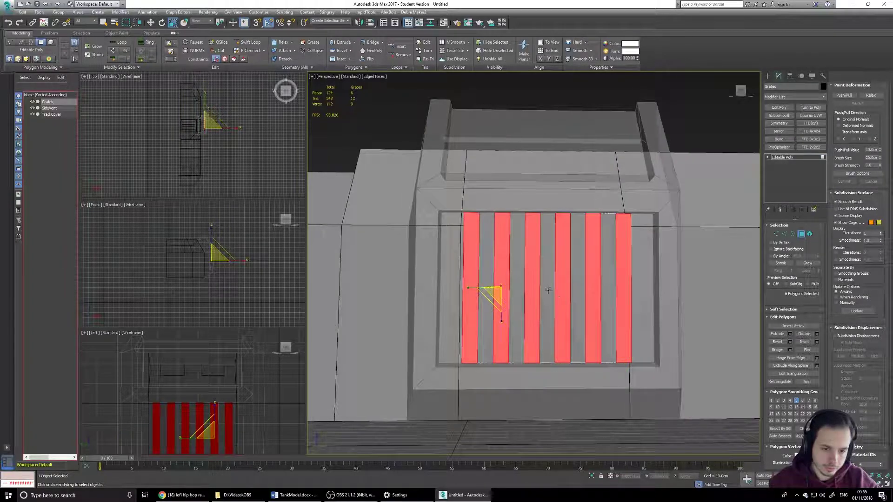
middle_click_drag(587, 293, 594, 297, "alt")
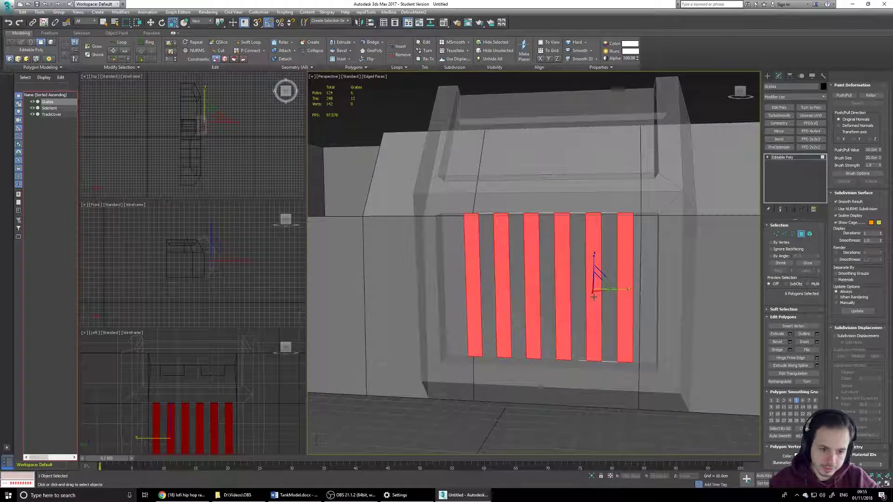
key("Delete")
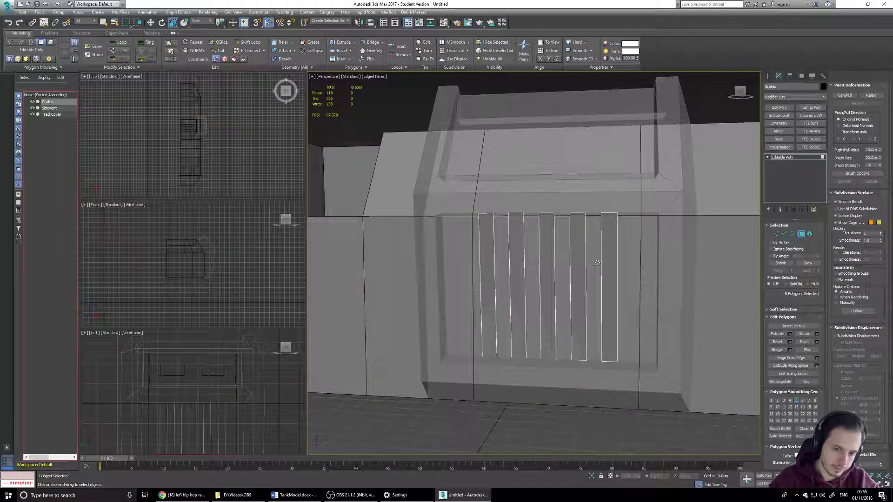
Select all five strip polygons of the Grates object and convert the selection to their vertices
left_click(777, 234)
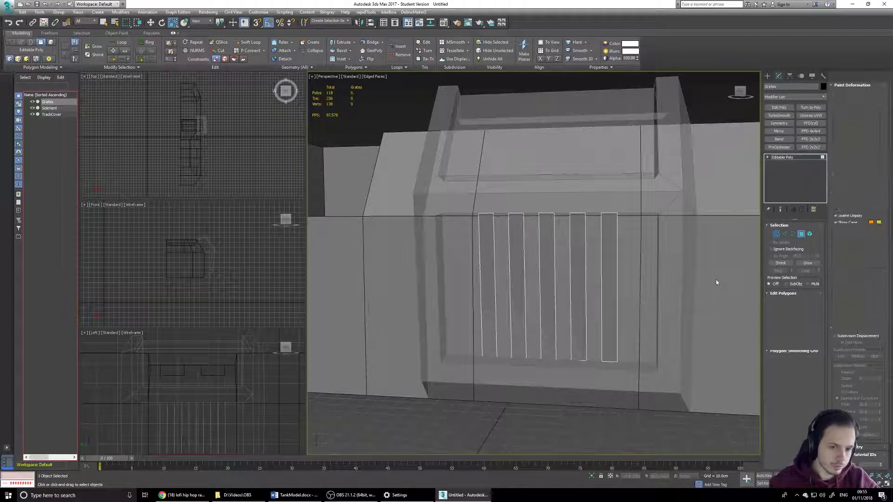
key("ctrl+a")
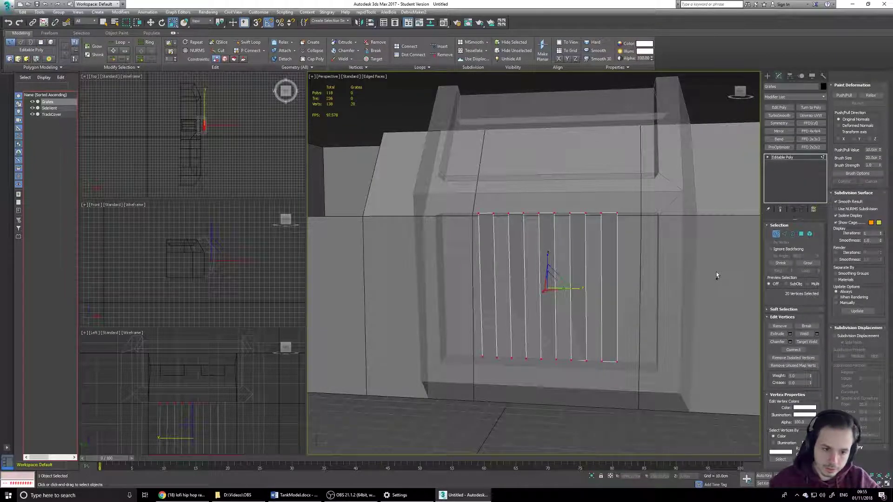
left_click(801, 234)
left_click(612, 279)
left_click(582, 281, "ctrl")
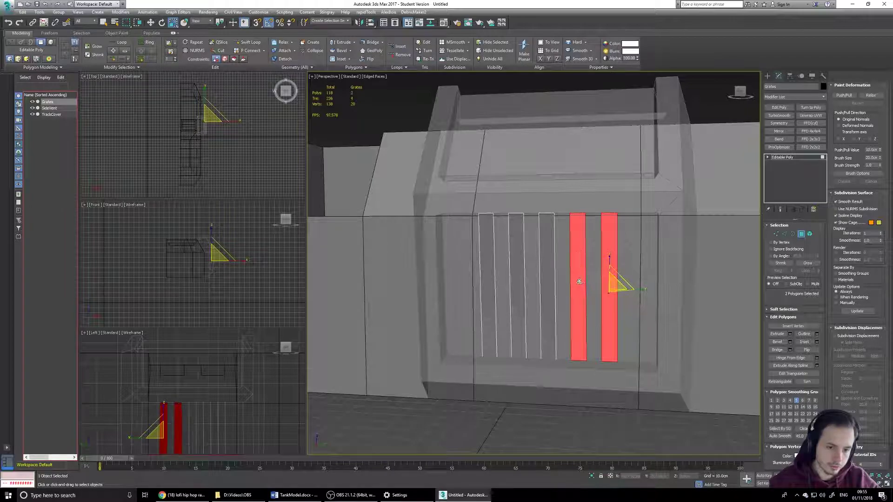
left_click(549, 289, "ctrl")
left_click(519, 298, "ctrl")
left_click(486, 294, "ctrl")
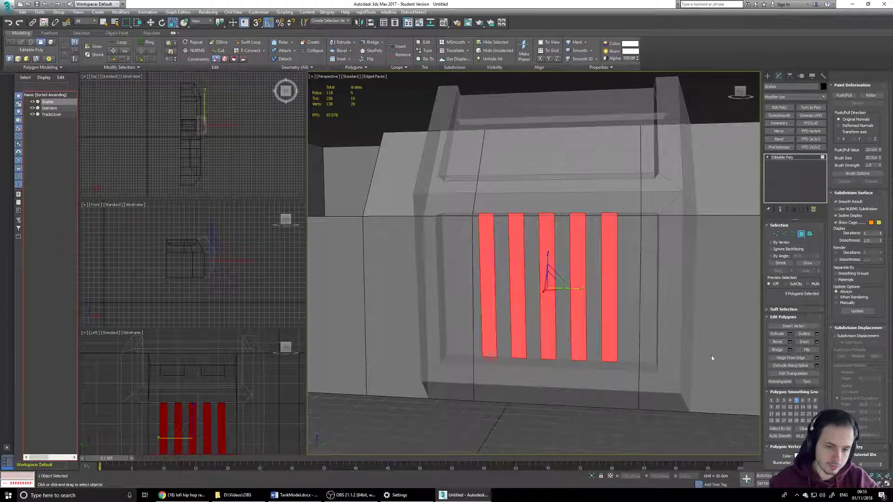
left_click(776, 234, "ctrl")
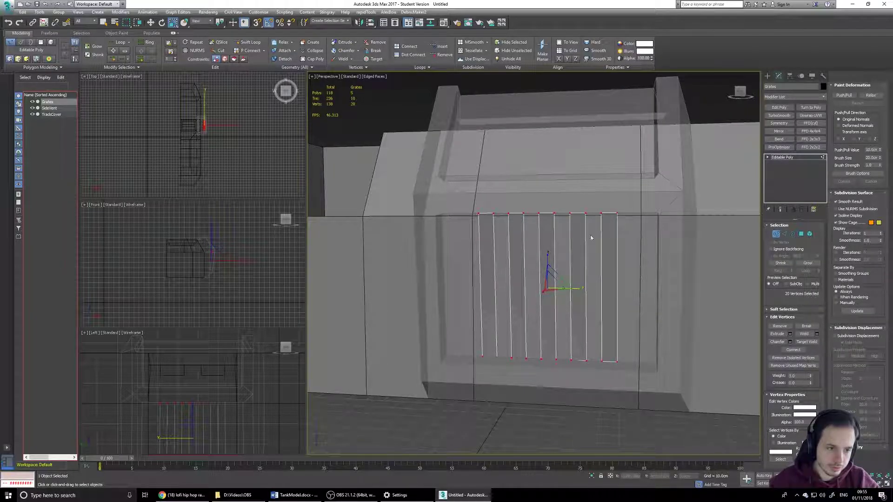
Scale the selected Grates vertices outward along the Y axis so the strips spread across the width of the front recess
middle_click_drag(607, 259, 582, 290, "alt")
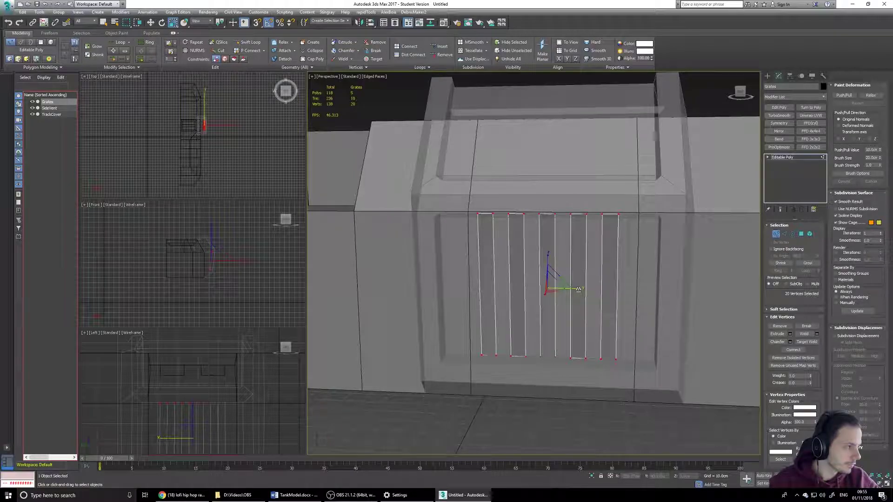
left_click_drag(578, 289, 585, 287)
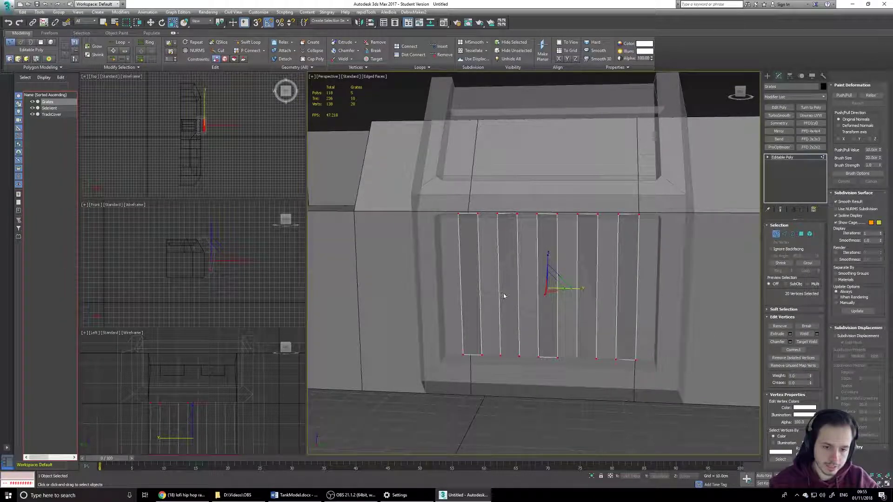
middle_click_drag(624, 335, 627, 319, "alt")
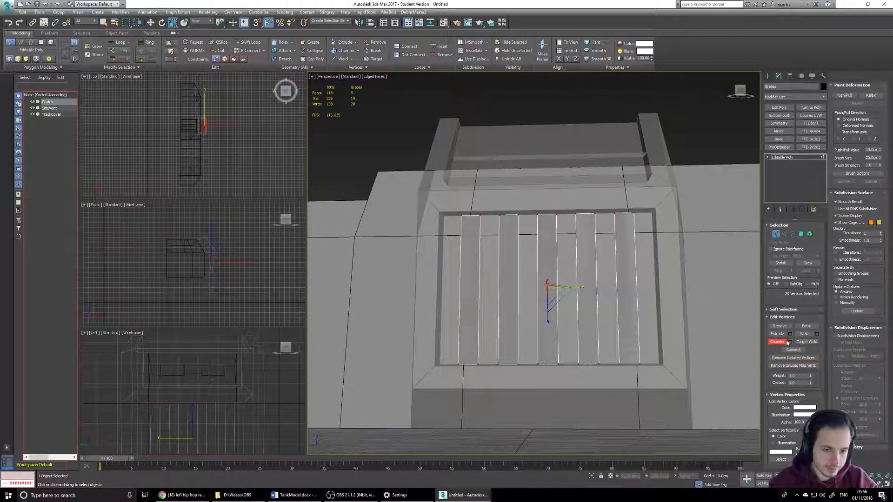
middle_click_drag(710, 345, 673, 353, "alt")
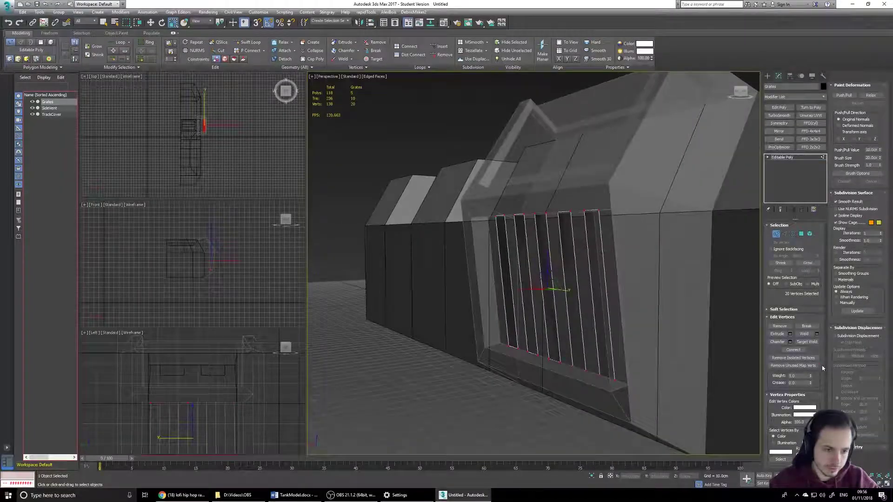
Convert the selection back to the five strip polygons and extrude them by 4 cm
left_click(801, 234, "ctrl")
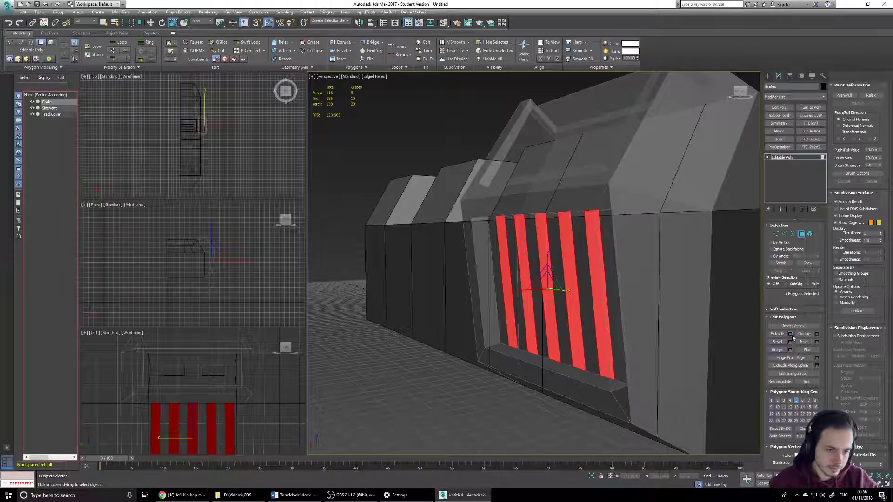
left_click(790, 334)
double_click(552, 277)
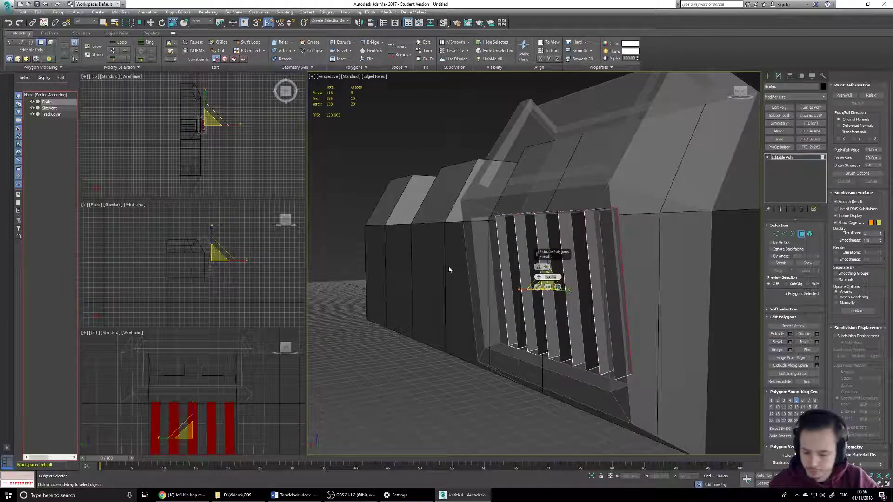
type("4")
key("Return")
middle_click_drag(566, 334, 538, 293)
left_click(541, 289)
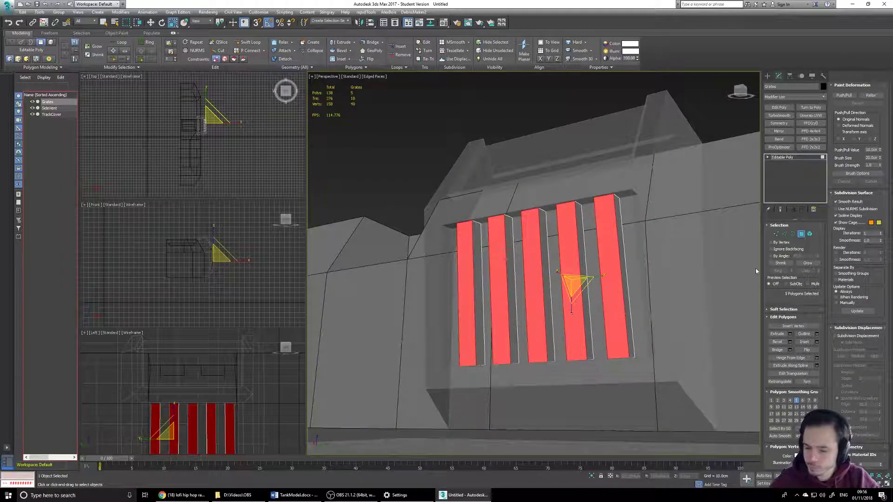
Select the front and side faces of all grate bars, invert the selection, and delete the upper and lower end faces
middle_click_drag(634, 334, 639, 363)
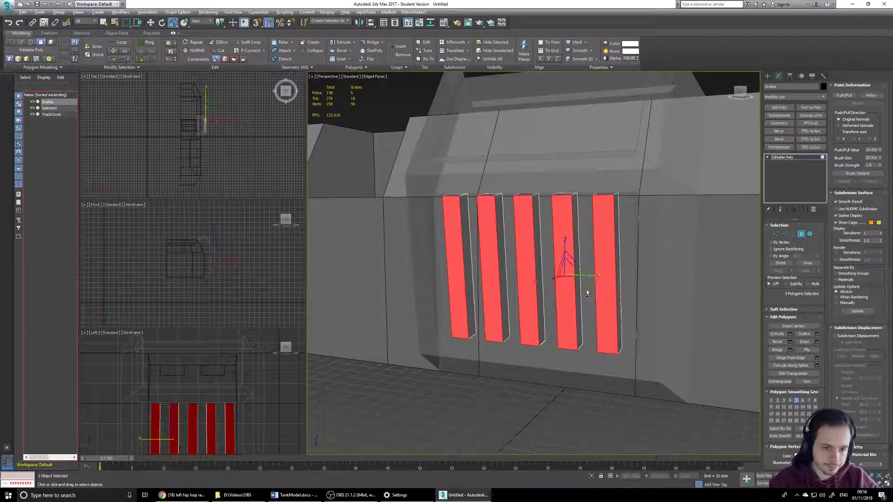
middle_click_drag(585, 293, 596, 290, "alt")
left_click_drag(338, 287, 340, 288)
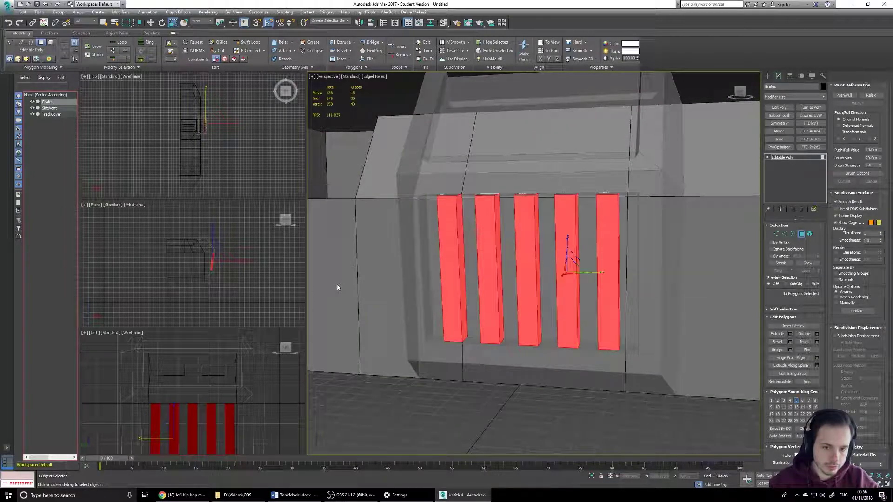
middle_click_drag(552, 283, 712, 269, "alt")
left_click_drag(711, 265, 356, 281)
middle_click_drag(361, 291, 411, 305, "alt")
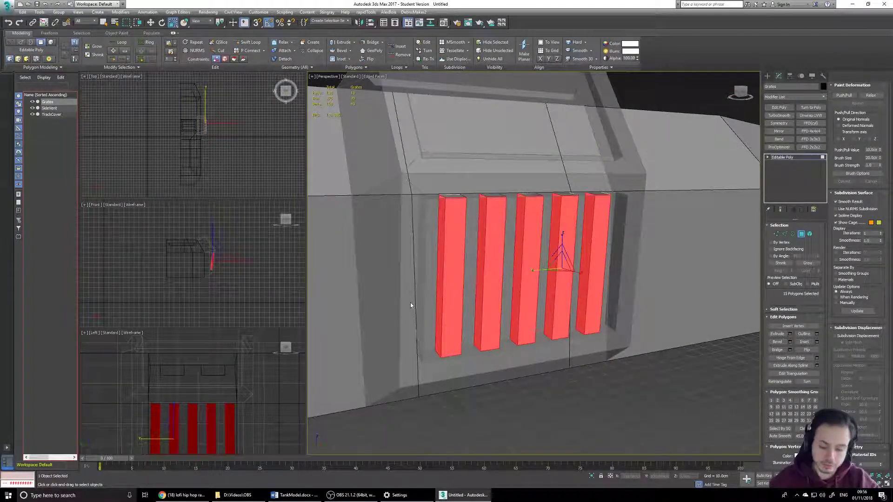
key("ctrl+i")
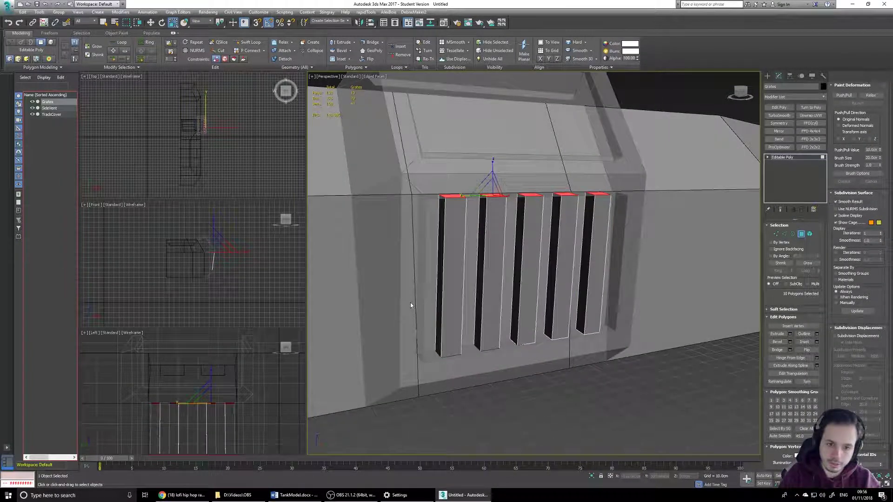
middle_click_drag(580, 285, 571, 285, "alt")
scroll(571, 285, "up", 1)
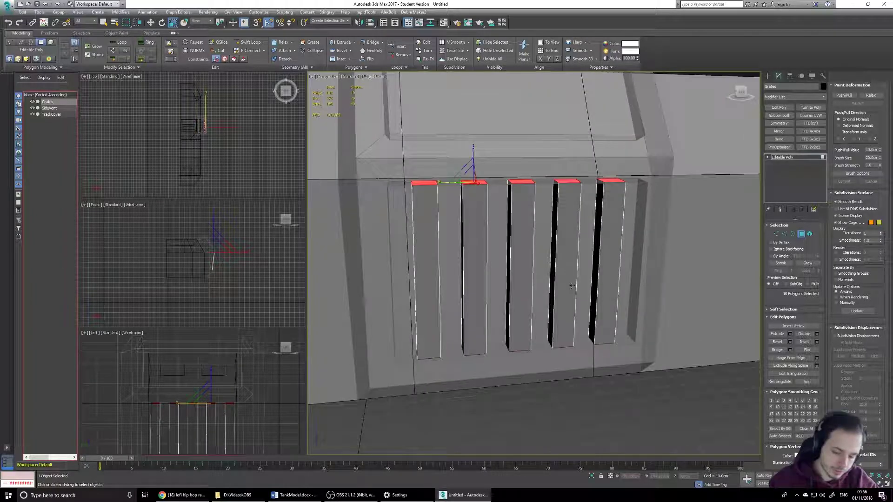
key("Delete")
Examine the open-ended grate bars and how they sit in the front recess from several angles
middle_click_drag(571, 266, 495, 243, "alt")
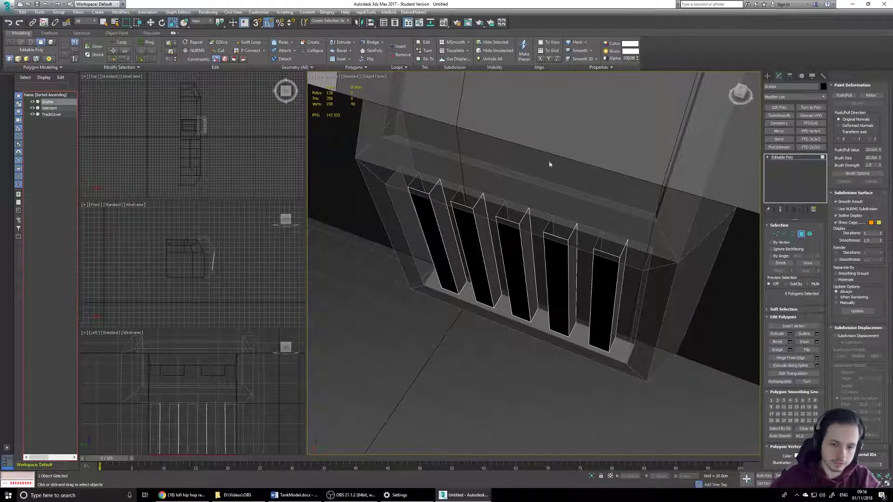
middle_click_drag(589, 296, 630, 265, "alt")
left_click(520, 238)
key("w")
left_click(509, 267)
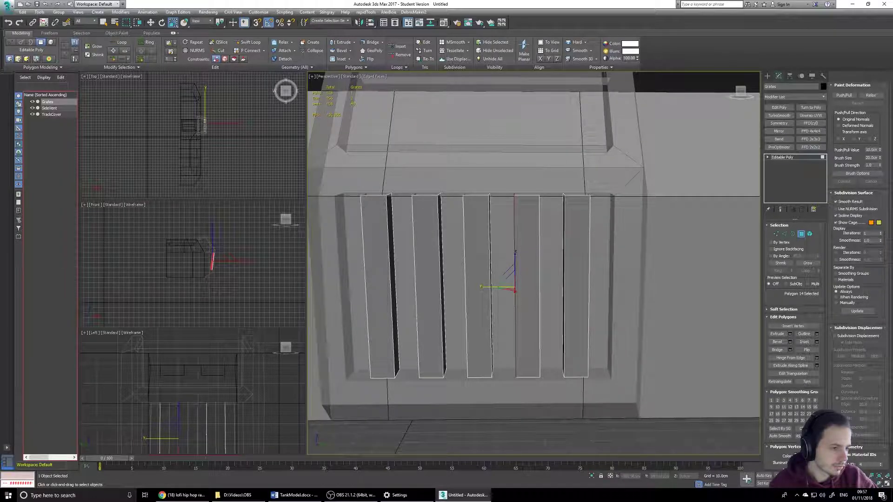
scroll(604, 152, "down", 6)
scroll(531, 215, "up", 3)
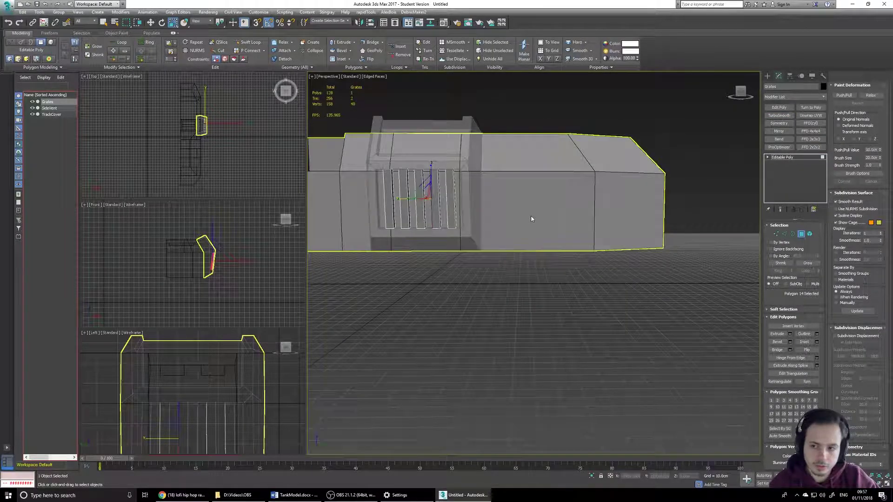
middle_click_drag(531, 215, 594, 221)
Deselect the Grates object and frame the whole model in the Top, Front and Left views
left_click(283, 392)
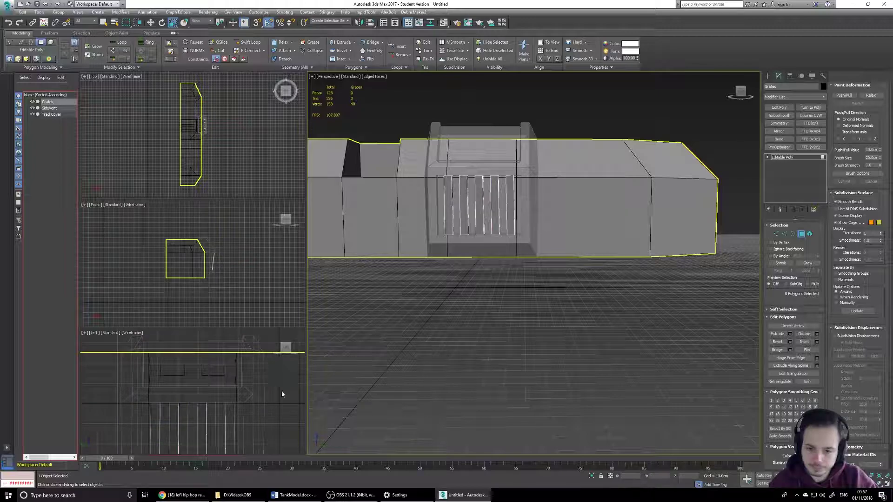
scroll(276, 409, "up", 3)
scroll(270, 267, "up", 5)
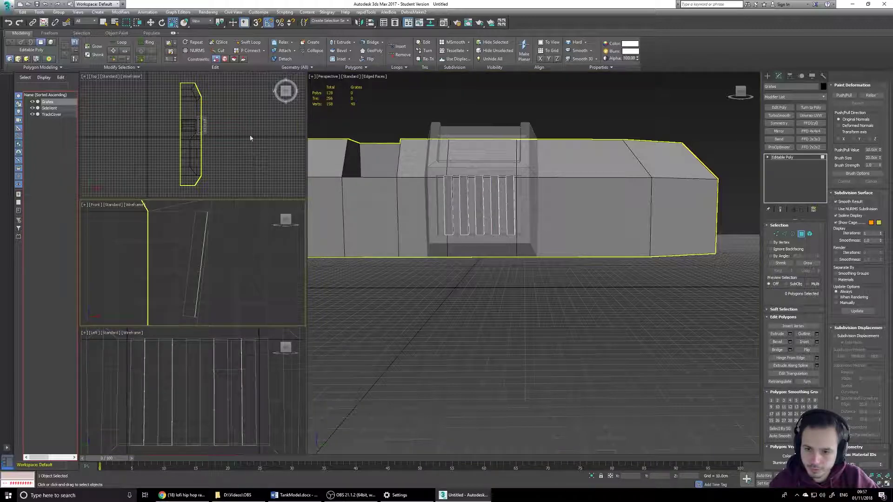
scroll(250, 138, "up", 5)
middle_click_drag(219, 179, 235, 163)
scroll(231, 163, "down", 6)
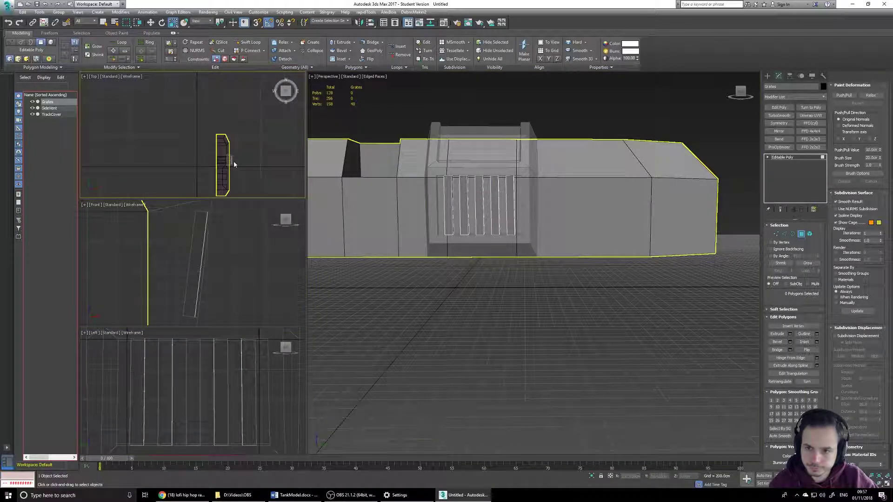
left_click(767, 76)
left_click(546, 301)
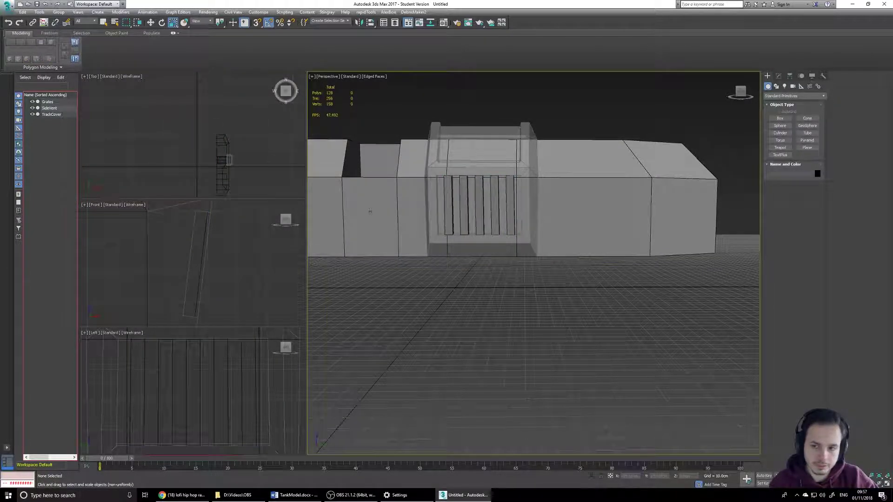
left_click(240, 193)
key("z")
left_click(255, 296)
key("z")
left_click(290, 412)
key("z")
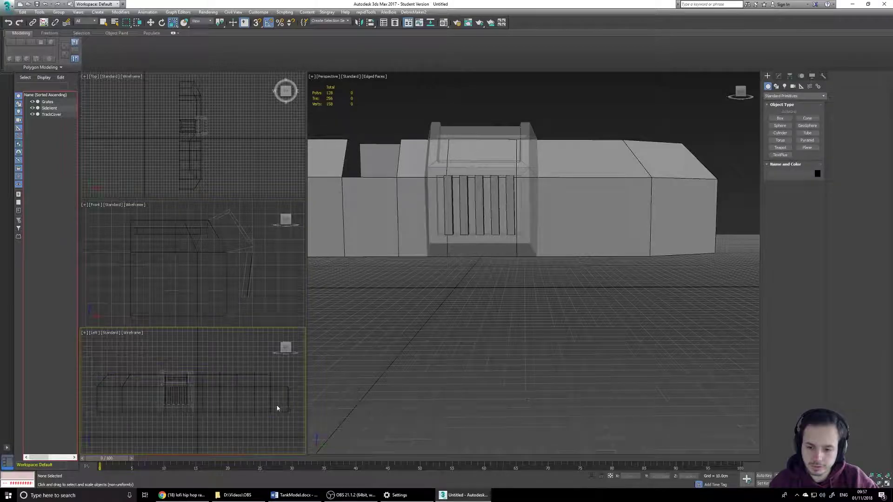
Create a cylinder in the Left view near the front end of the track cover, about 94 cm in radius and 140 cm high
left_click(780, 134)
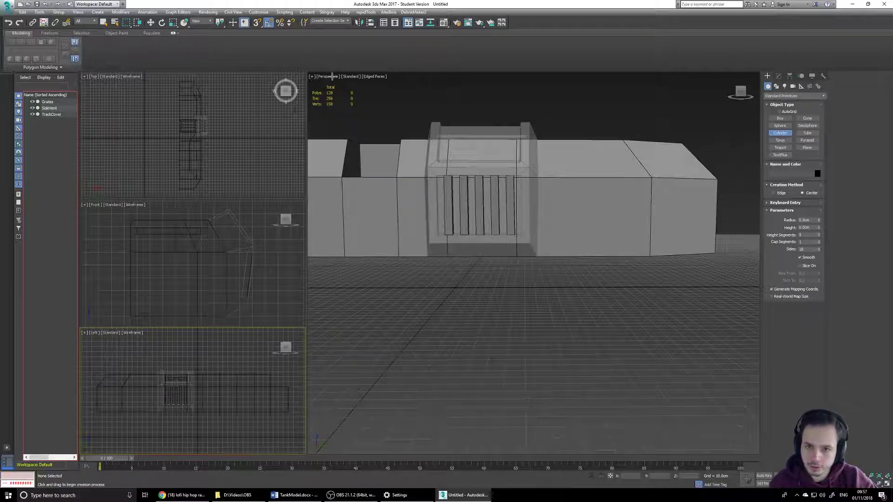
key("l")
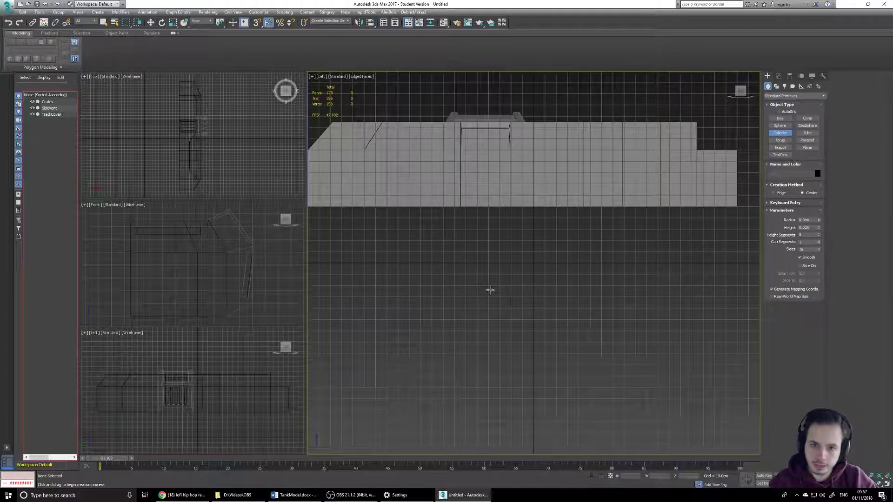
key("z")
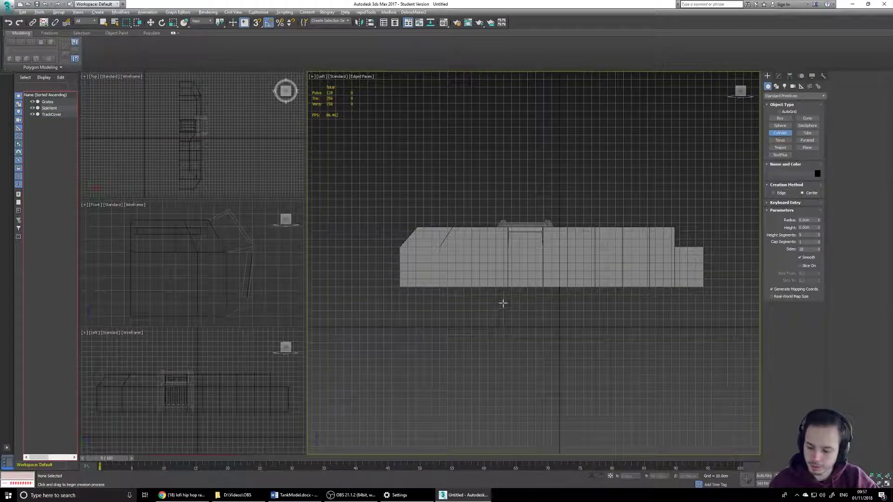
key("alt+w")
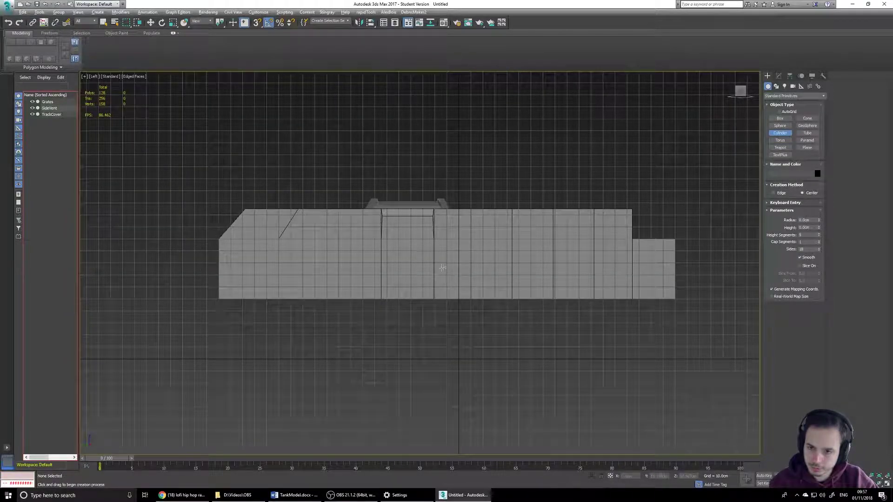
key("alt+w")
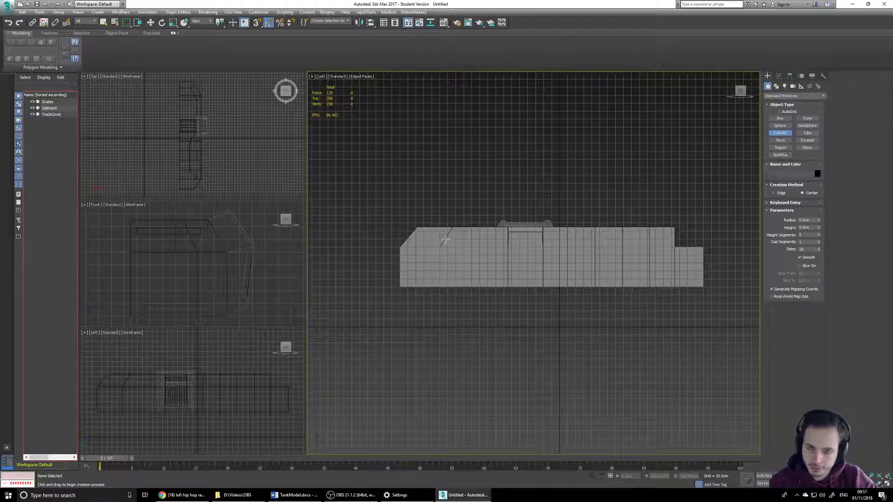
key("p")
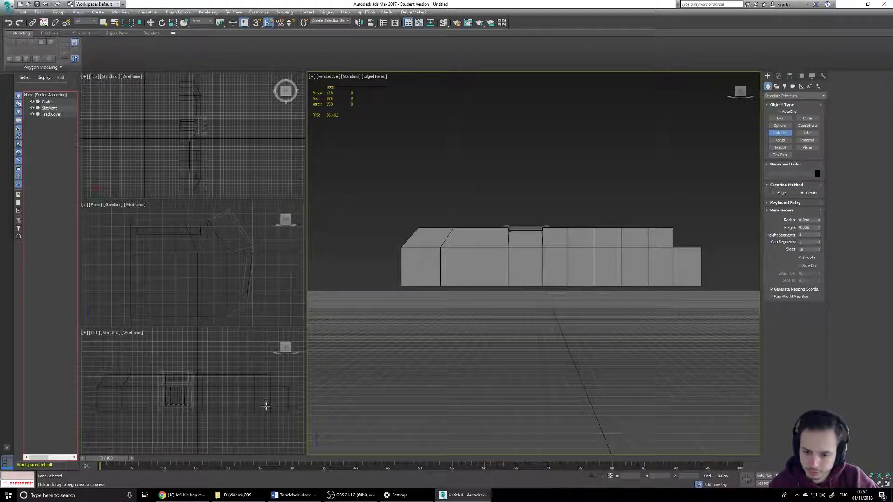
left_click_drag(134, 388, 170, 419)
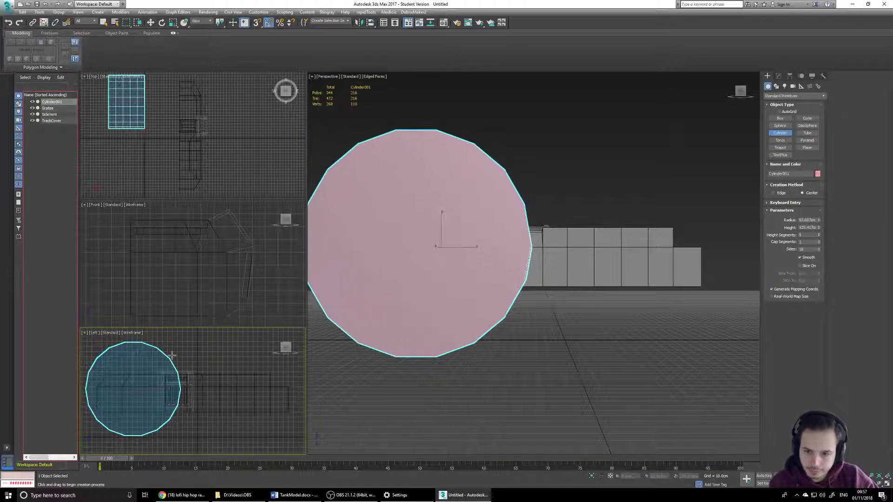
left_click(168, 347)
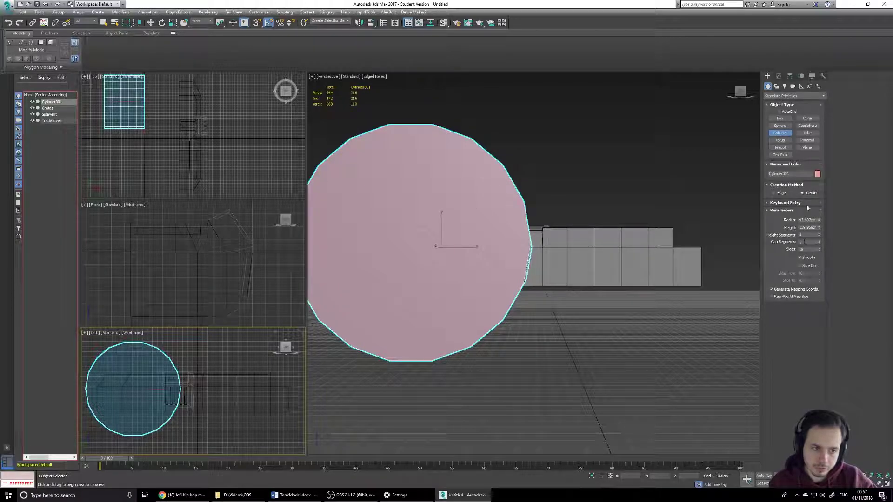
Increase the new cylinder's height to about 225 cm
left_click(778, 76)
key("r")
middle_click_drag(471, 285, 560, 247, "alt")
scroll(560, 248, "down", 2)
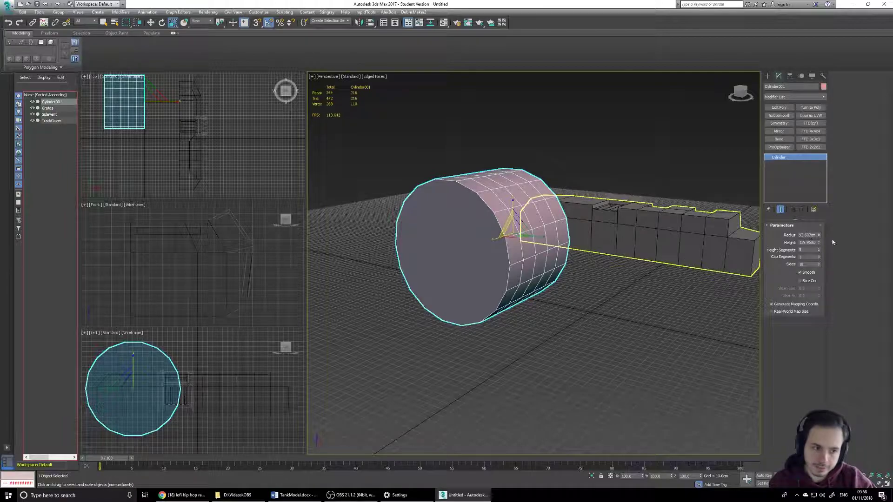
left_click_drag(819, 242, 820, 202)
middle_click_drag(550, 275, 497, 281, "alt")
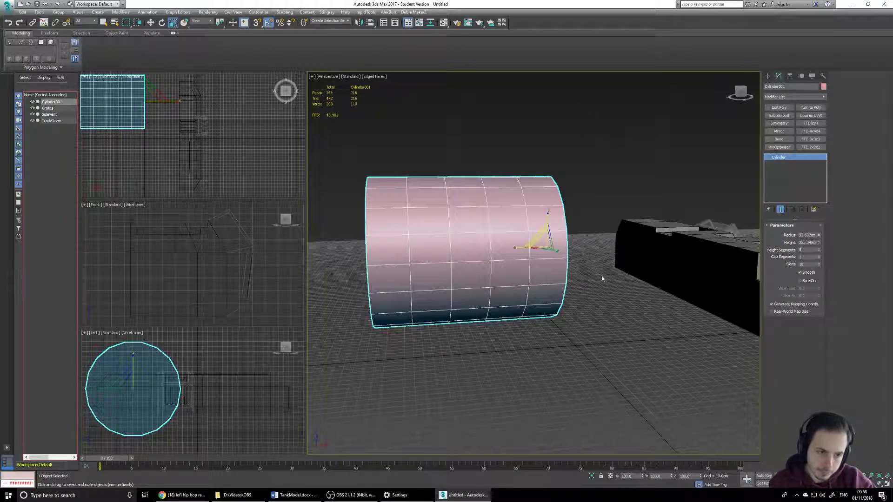
Set the cylinder's radius to 50 cm and its height to 45 cm
middle_click_drag(599, 287, 665, 287, "alt")
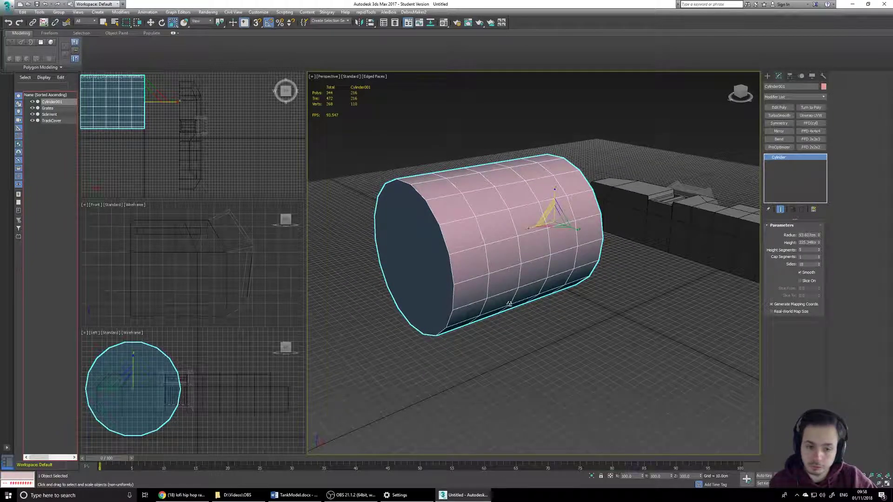
middle_click_drag(518, 299, 581, 216, "alt")
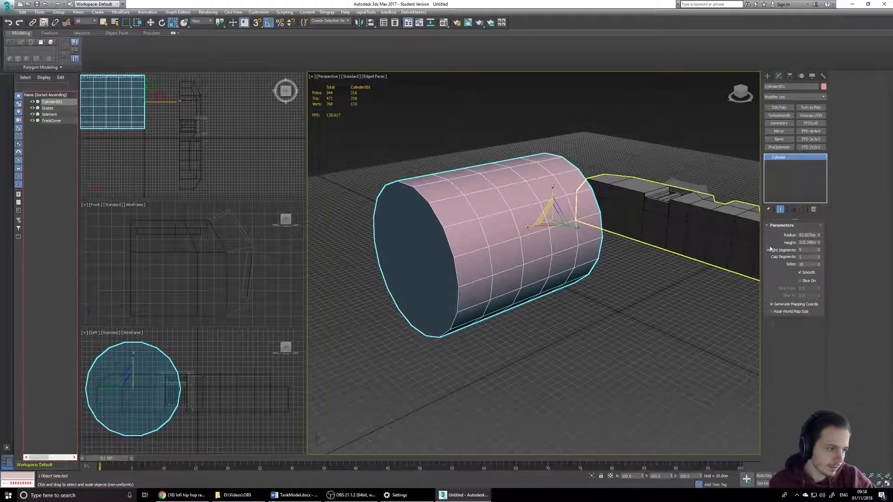
left_click_drag(817, 235, 762, 232)
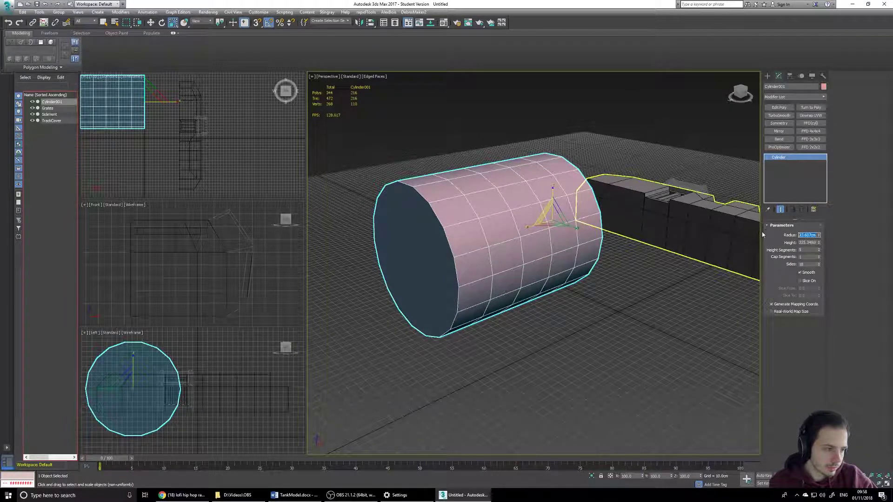
type("50")
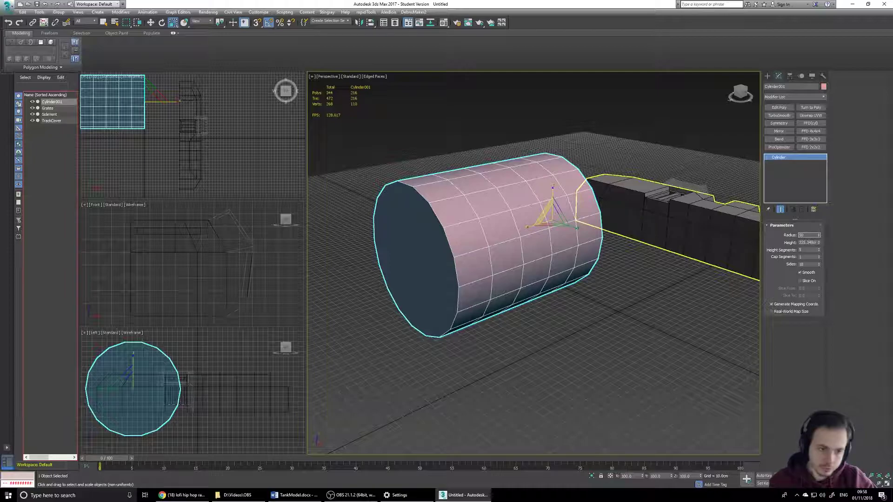
key("Tab")
type("45")
key("Tab")
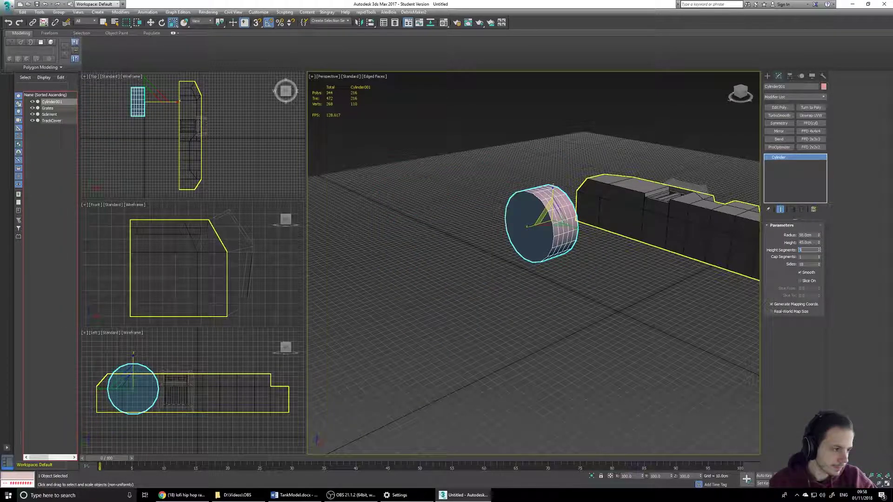
Reduce the cylinder to 1 height segment and 10 sides
key("Tab")
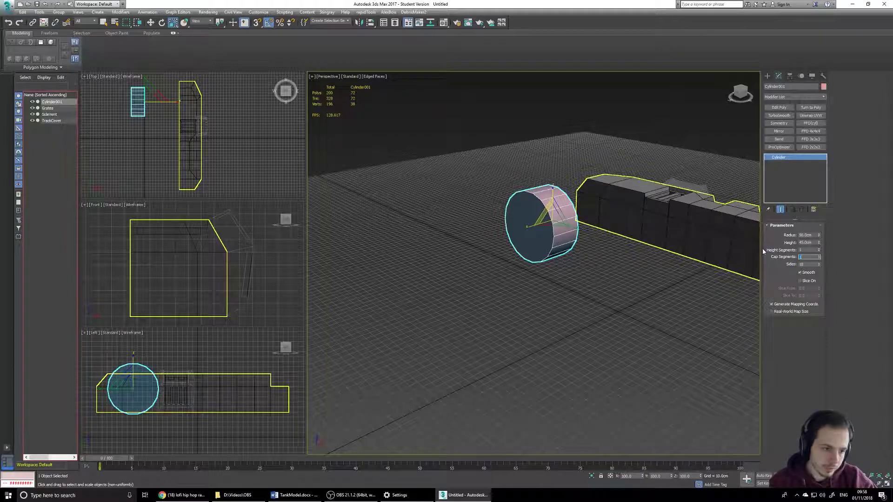
key("Tab")
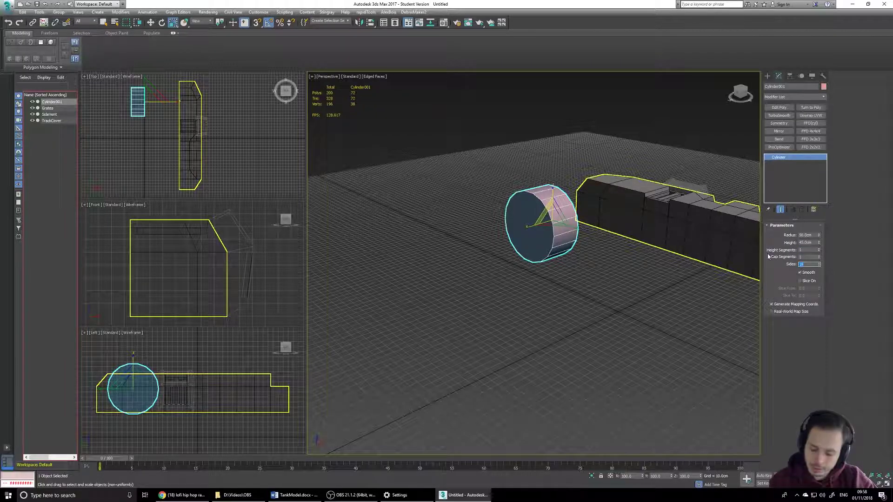
key("Return")
middle_click_drag(527, 252, 554, 271)
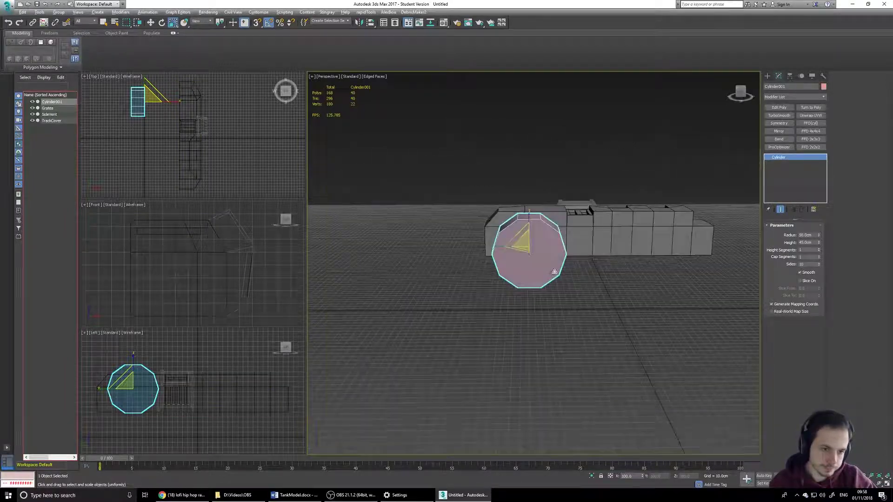
Position the cylinder at X 152.5 cm, Y -145 cm and Z 50 cm
left_click(150, 22)
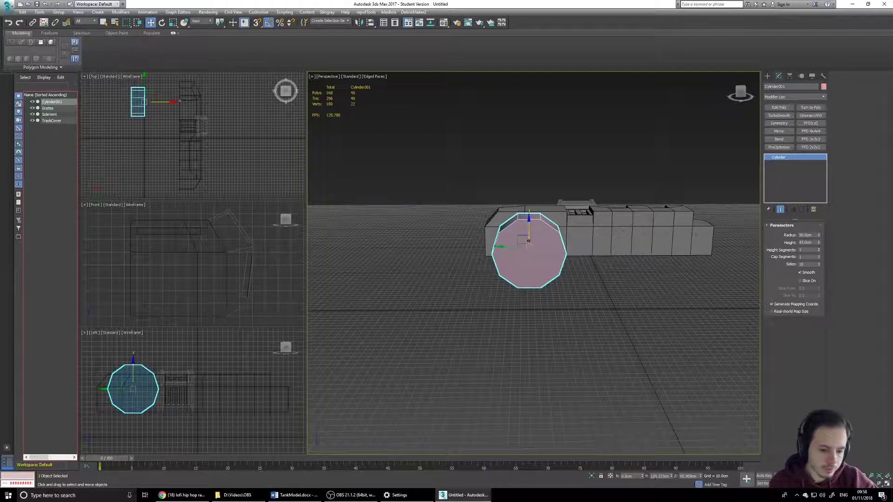
left_click(633, 476)
type("15")
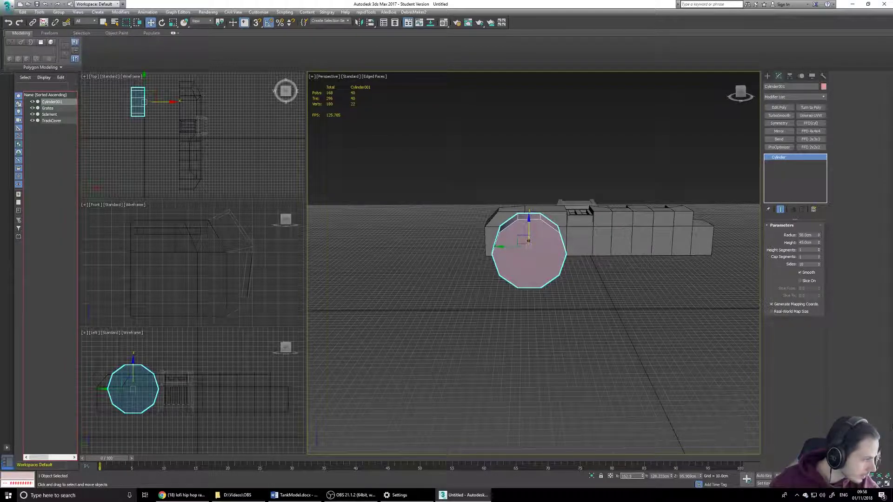
type("2.5")
key("Return")
middle_click_drag(422, 378, 592, 309, "alt")
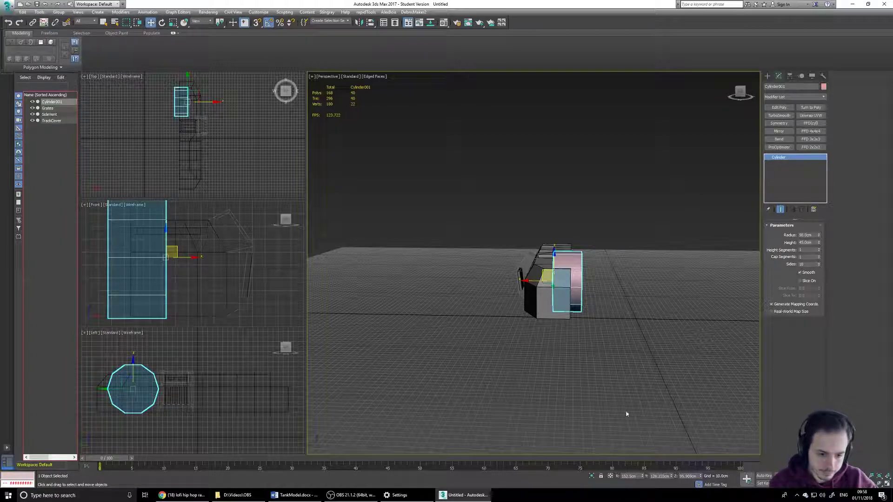
double_click(668, 478)
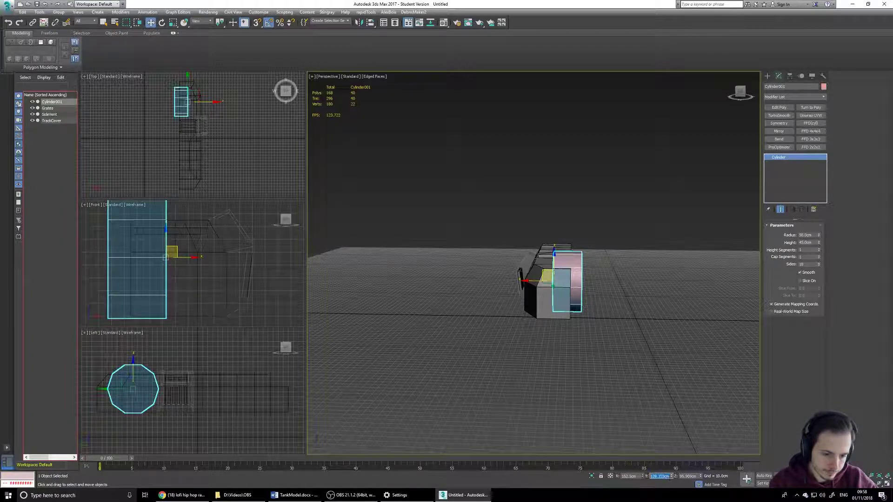
type("-145")
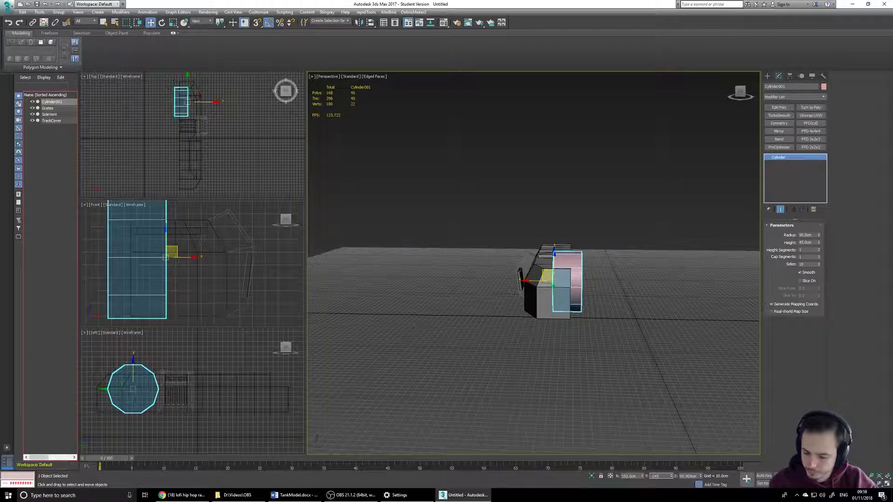
key("Tab")
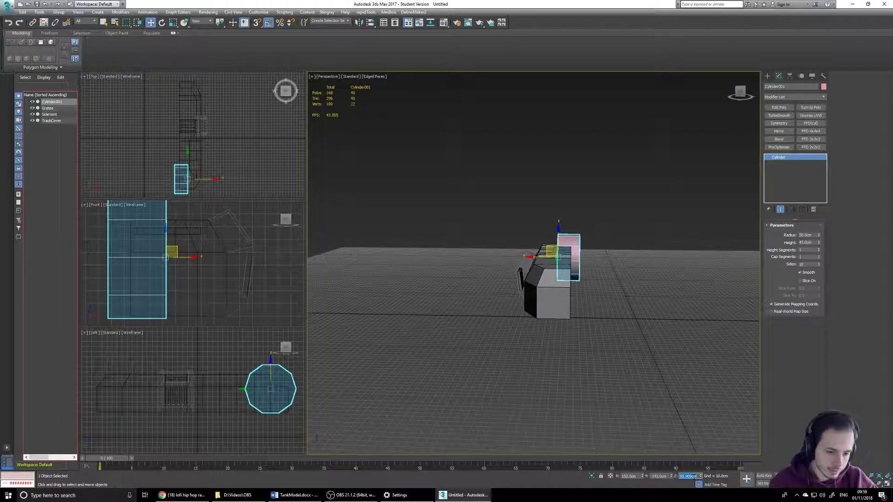
type("50")
key("Tab")
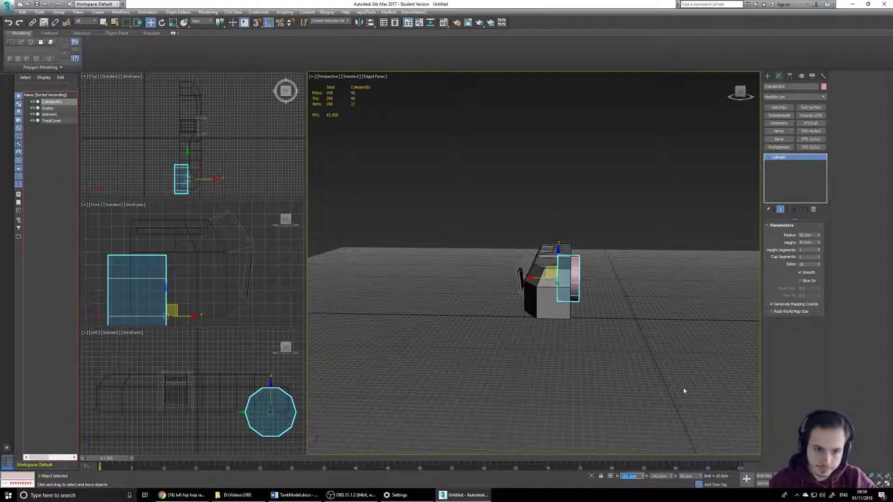
Set the cylinder's X position to 175 cm so it sits beneath the track cover
middle_click_drag(584, 300, 451, 318)
key("super")
key("super")
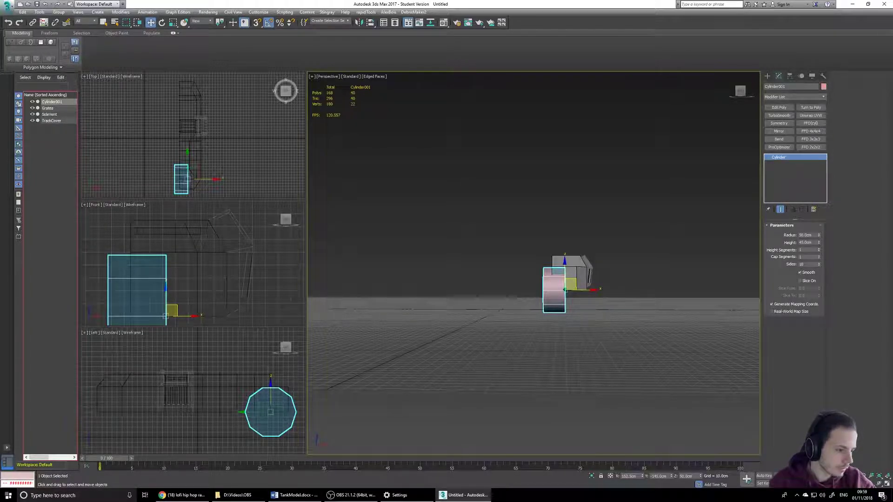
scroll(582, 300, "up", 2)
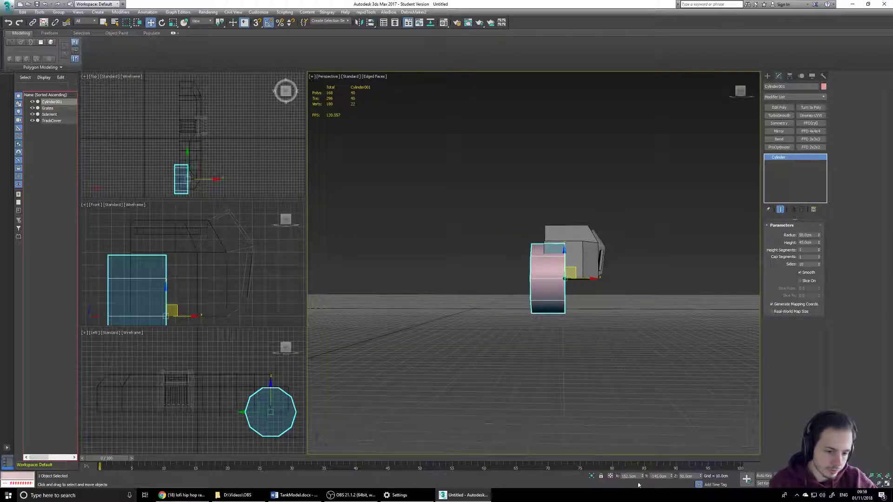
left_click_drag(639, 477, 591, 475)
type("17")
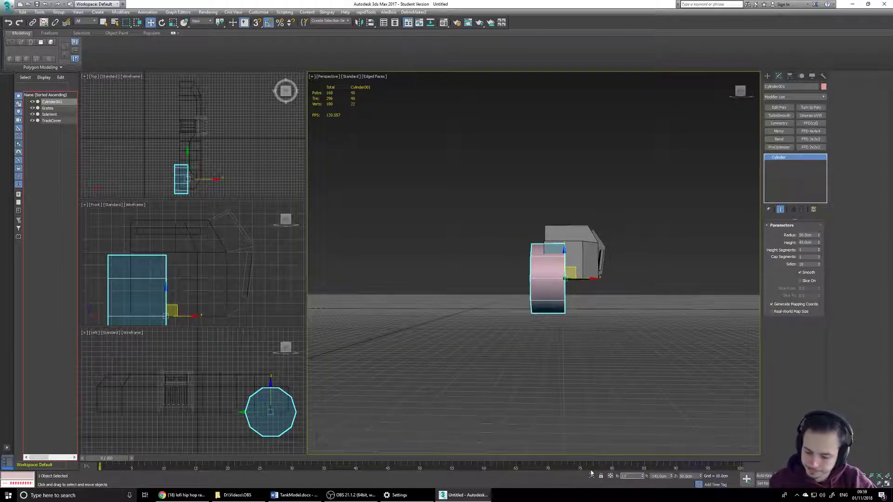
type("5")
key("Return")
middle_click_drag(624, 419, 499, 332, "alt")
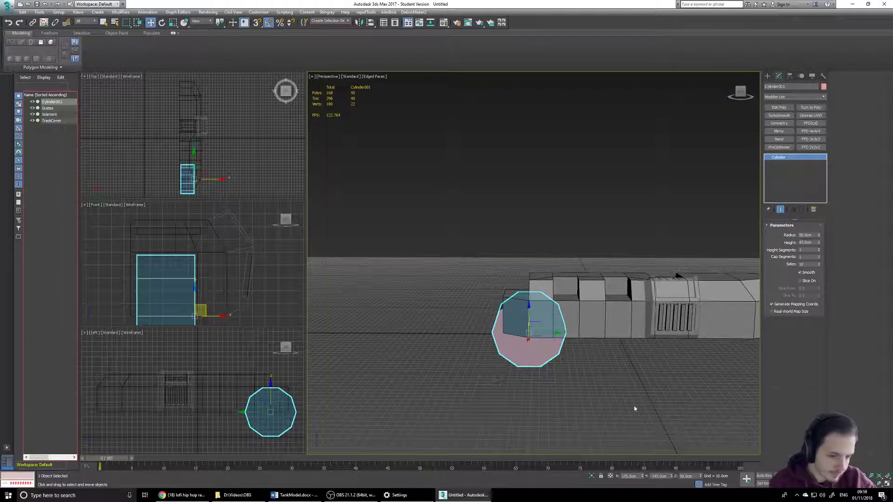
Set the cylinder's Y position to -140 cm
left_click(657, 476)
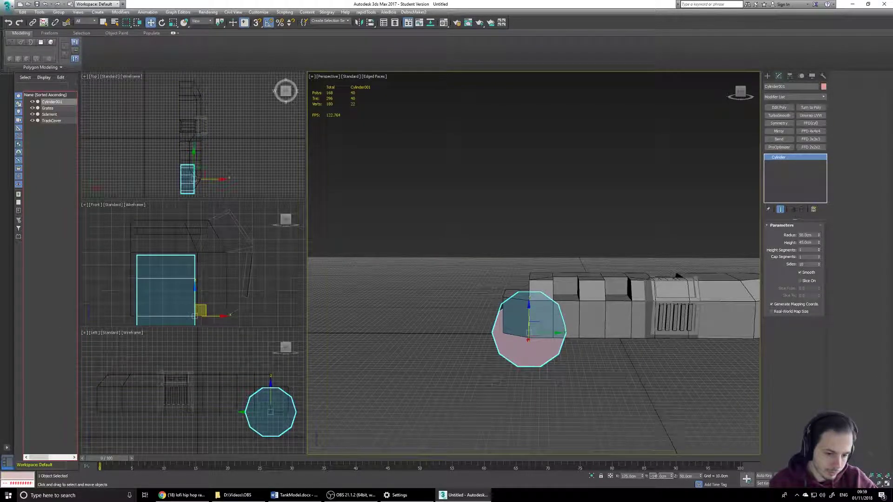
type("-140")
key("Tab")
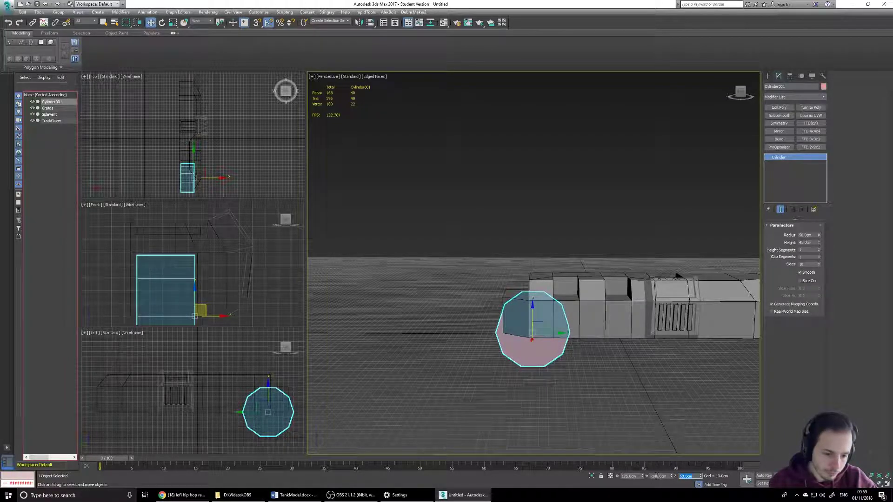
Set the cylinder's Y position to 140 cm, at the end of the track cover nearer the side vent
double_click(659, 476)
type("1")
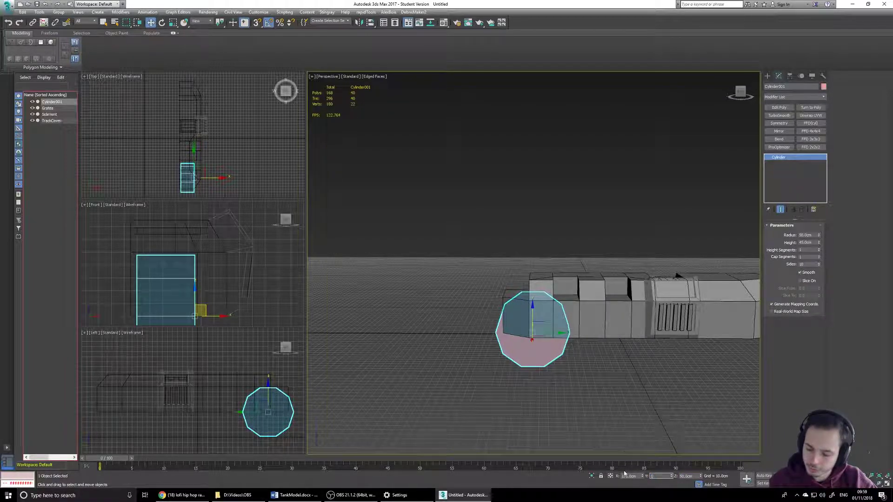
type("40")
key("Return")
Check the cylinder's fit beneath the track cover and convert it to an Editable Poly
middle_click_drag(715, 337, 451, 319)
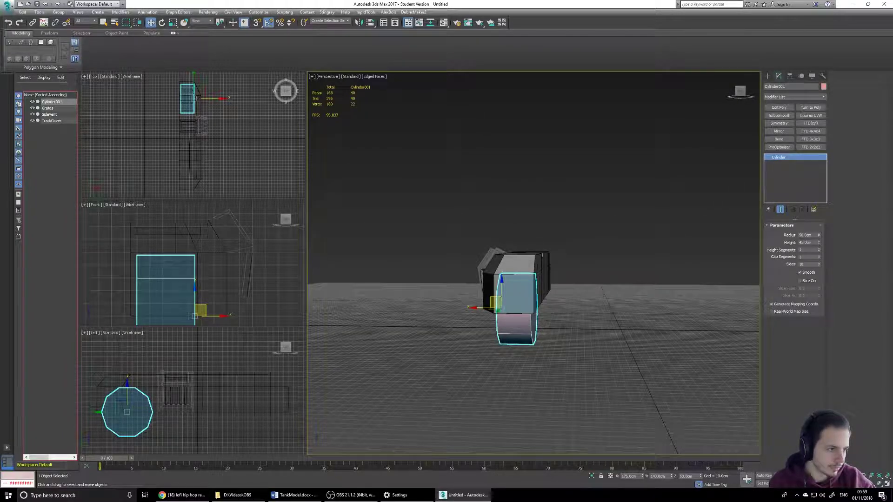
middle_click_drag(554, 342, 519, 347, "alt")
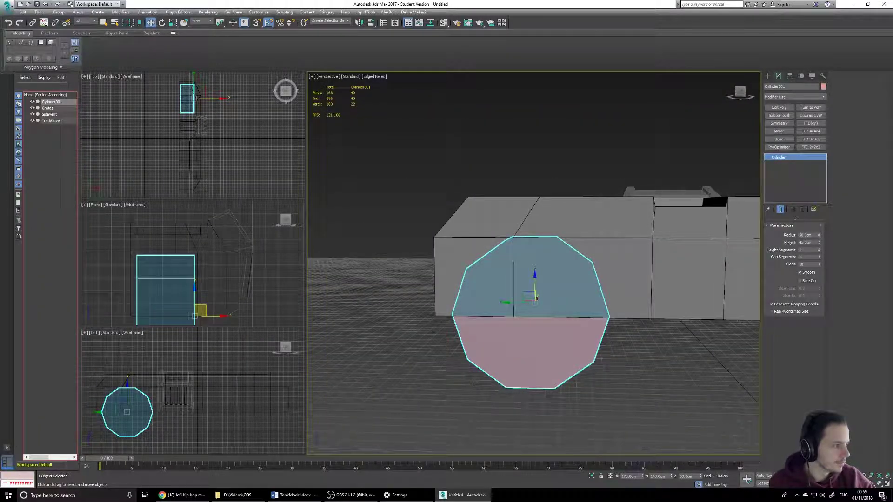
middle_click_drag(503, 267, 662, 252)
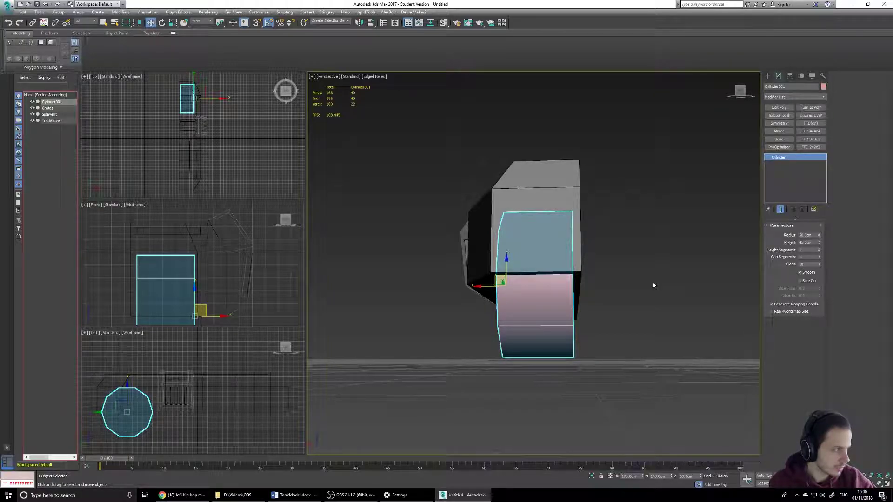
middle_click_drag(631, 304, 647, 323, "alt")
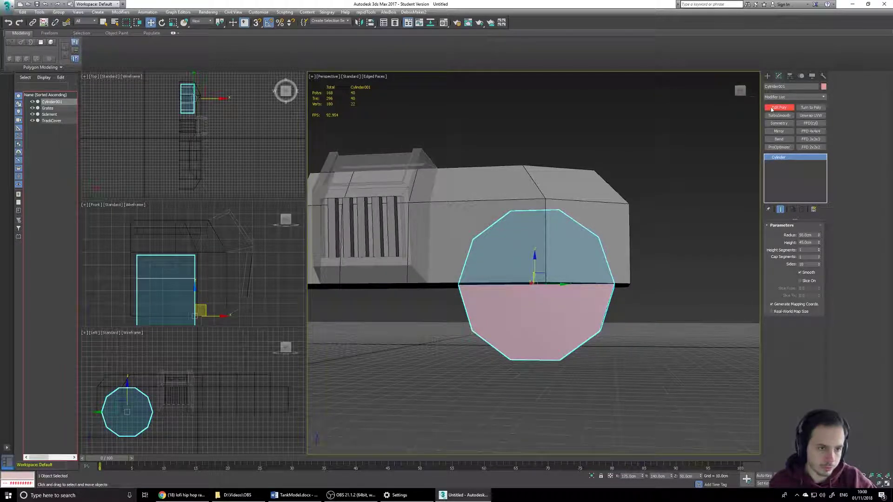
left_click(794, 97)
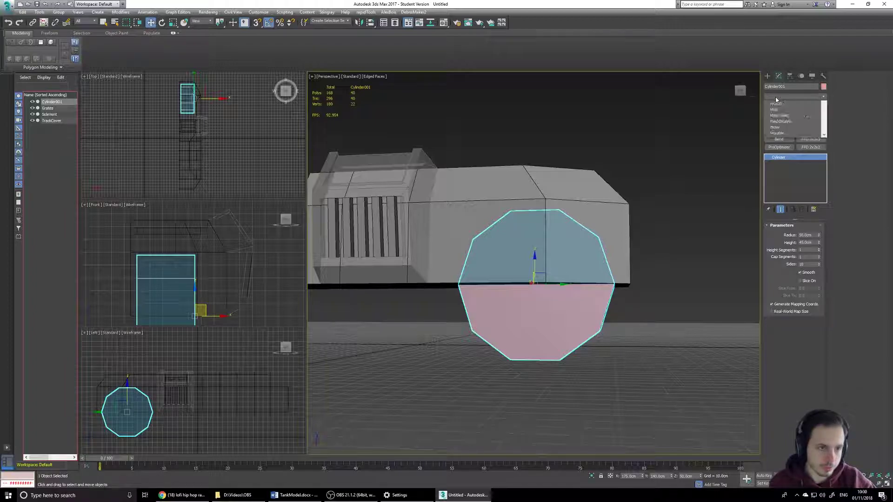
left_click(635, 329)
right_click(580, 318)
mouse_move(636, 394)
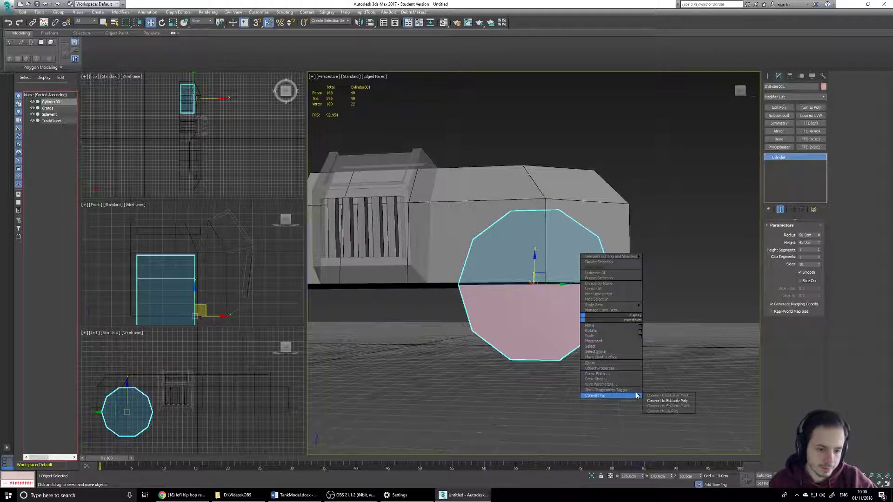
left_click(667, 400)
Select the vertices on the half of the cylinder nearer the side vent
left_click(776, 234)
middle_click_drag(512, 314, 632, 316)
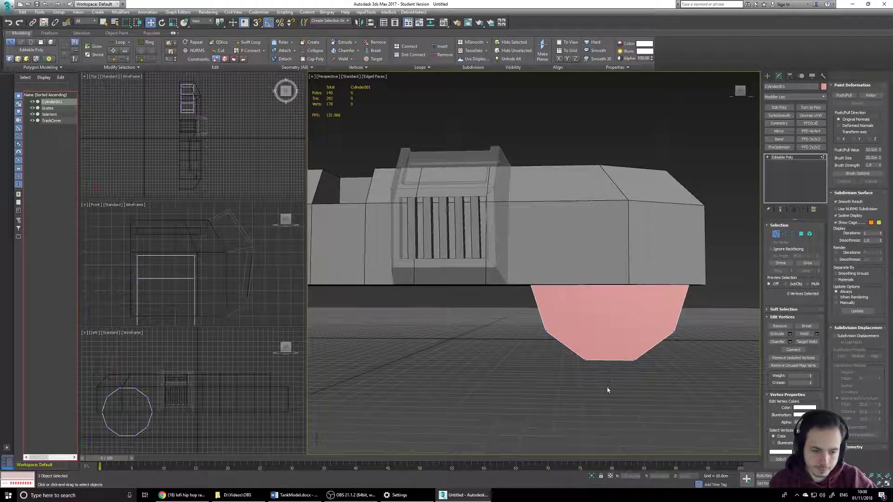
left_click_drag(540, 200, 407, 143)
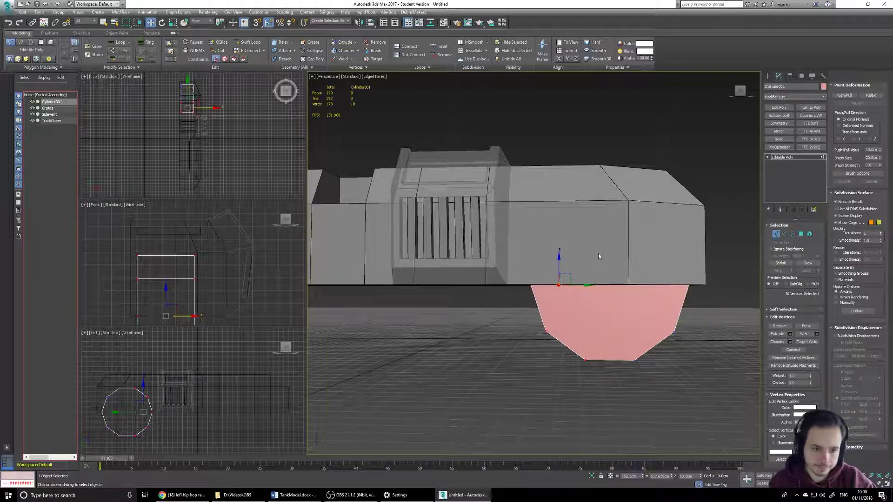
Display TrackCover in see-through mode with the cylinder opaque, and return to editing the cylinder's vent-side vertices
left_click(767, 76)
left_click(647, 209)
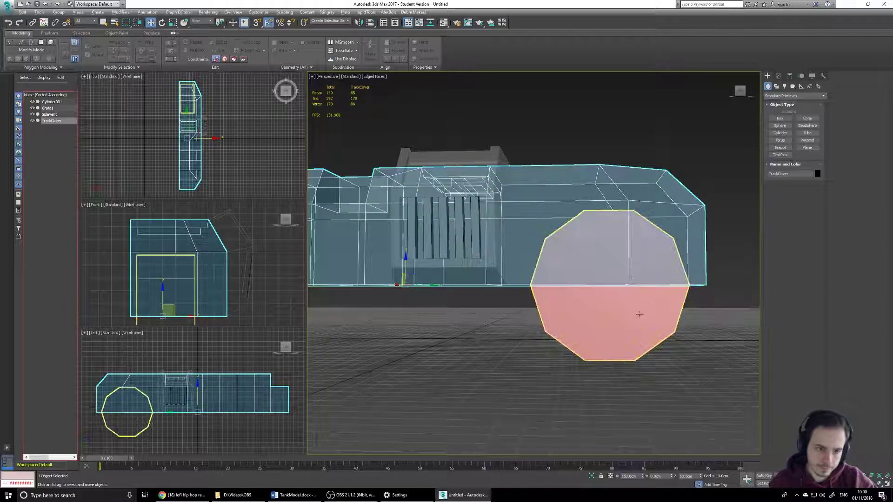
left_click(640, 314)
left_click(779, 75)
left_click(775, 234)
left_click_drag(604, 370, 559, 238)
middle_click_drag(457, 163, 581, 263, "alt")
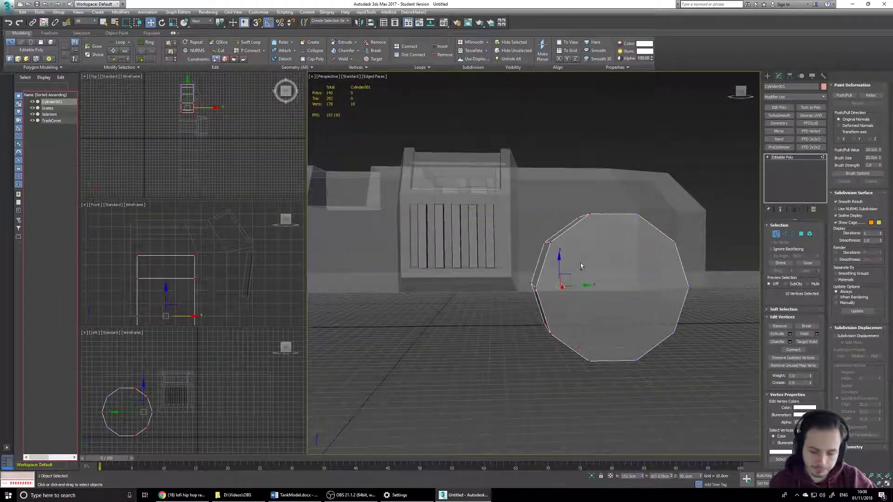
key("alt+x")
middle_click_drag(578, 320, 645, 316)
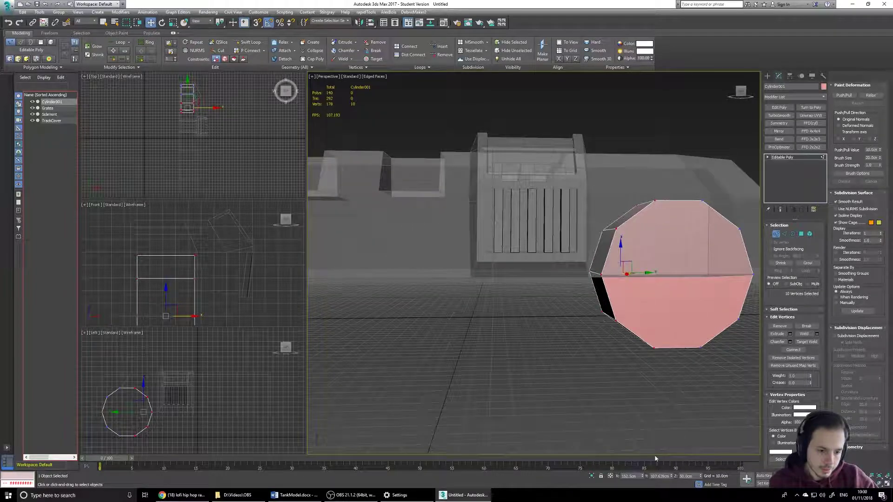
Try to move the selected cylinder vertices to X -145 cm and undo the move
left_click_drag(638, 478, 561, 455)
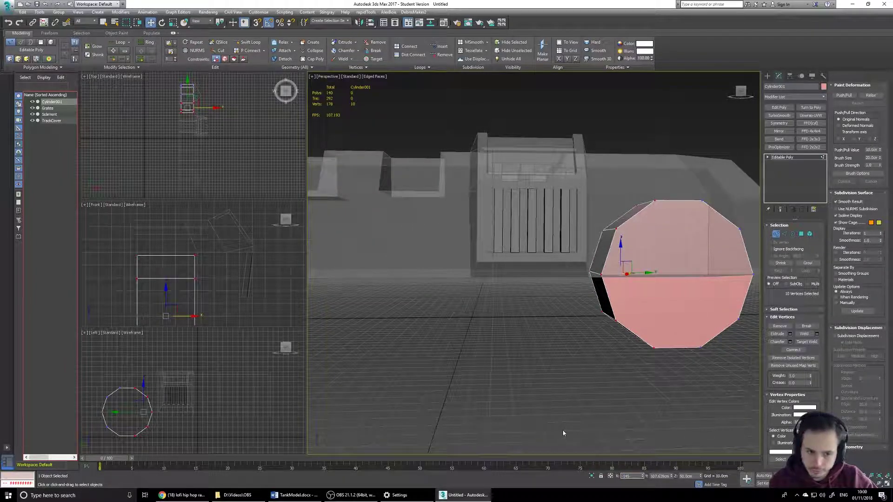
type("-145")
key("Return")
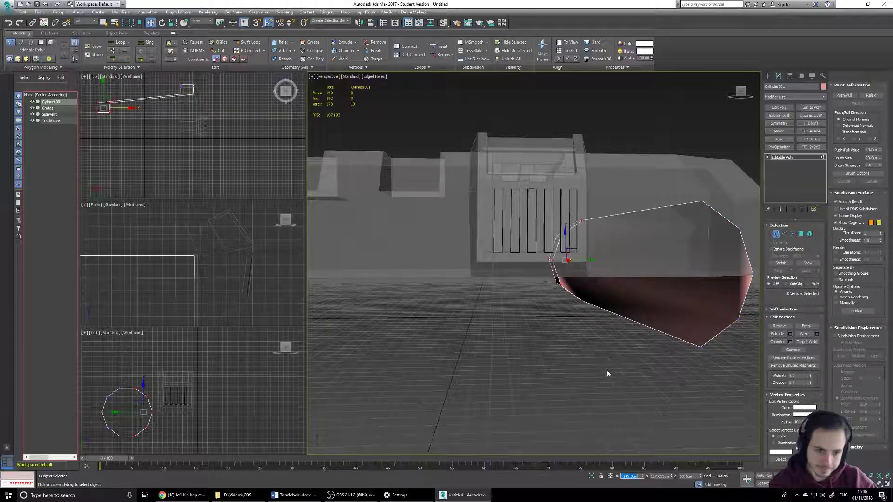
key("ctrl+z")
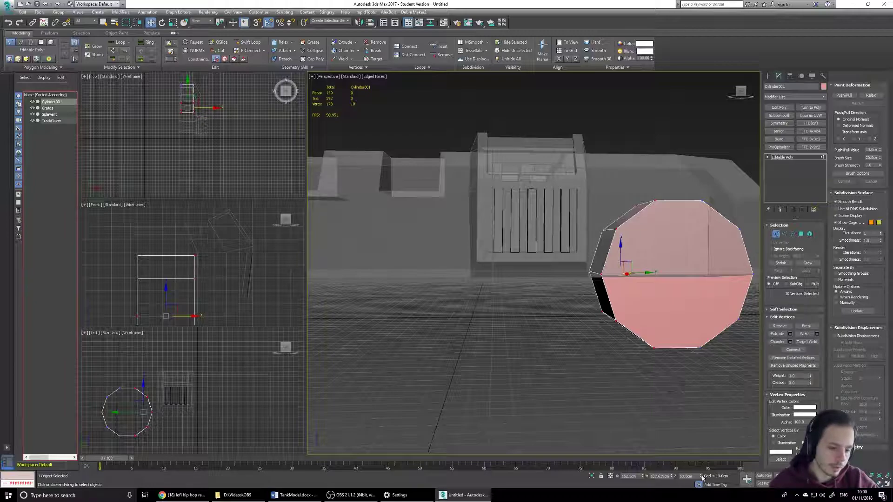
Open the Y position of the selected cylinder vertices for editing
left_click(670, 476)
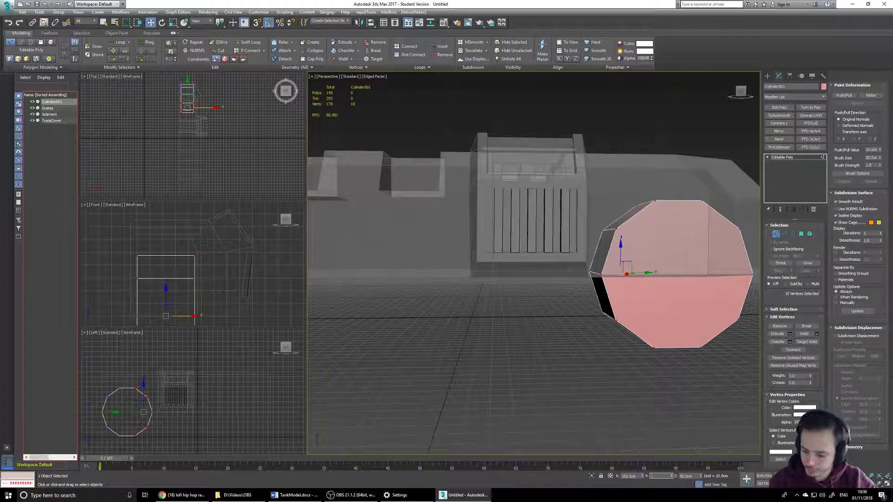
Move the cylinder's selected half of vertices along Y to stretch it into a long track shape, then clear the selection
type("-12")
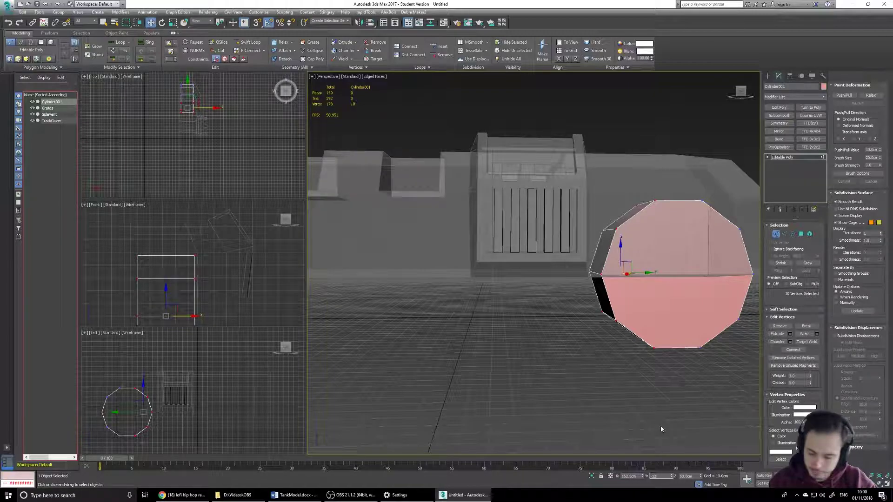
key("BackSpace")
key("Return")
mouse_move(538, 355)
middle_mouse_down()
mouse_move(670, 335)
mouse_move(678, 320)
mouse_move(532, 345)
middle_mouse_up()
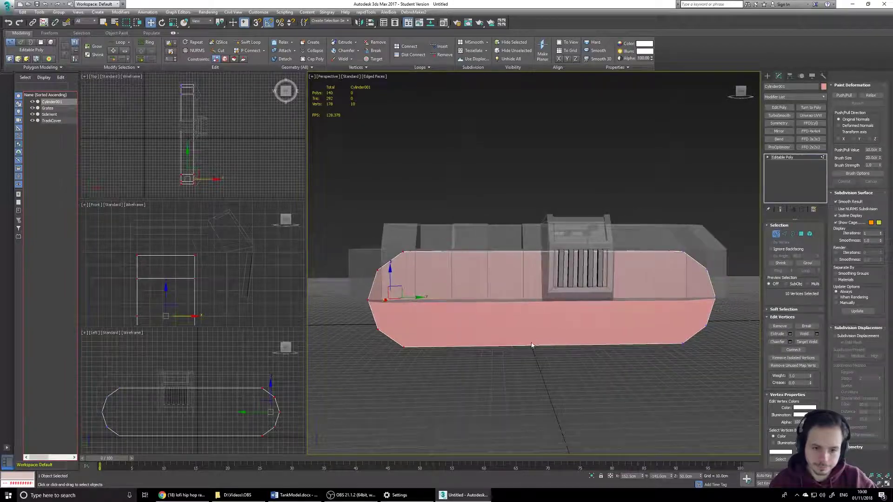
scroll(532, 345, "down", 3)
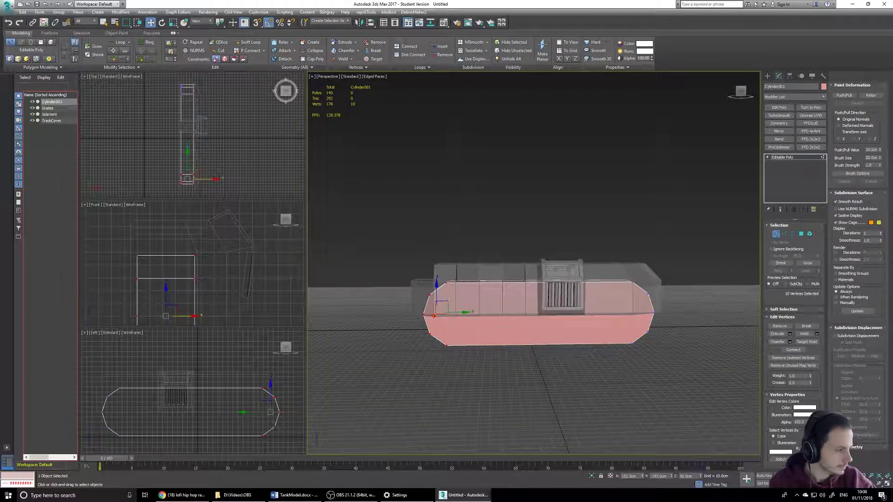
left_click(569, 383)
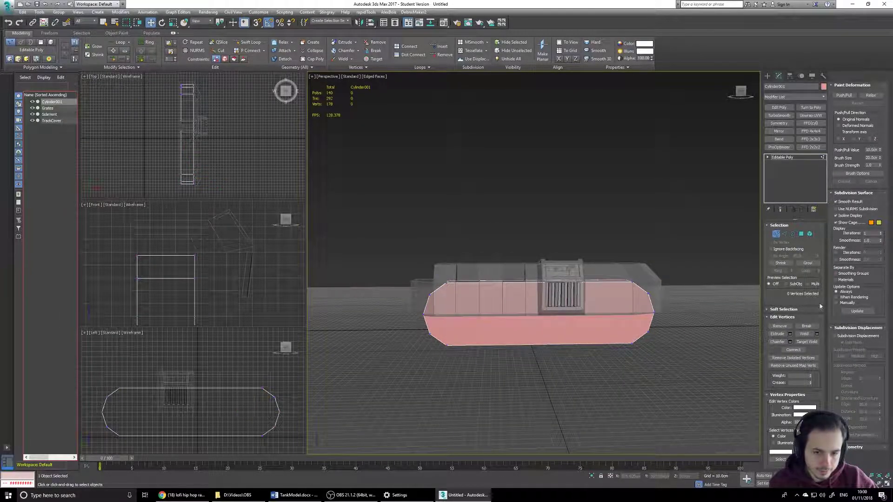
Inset the two flat side polygons on each side of the stretched track by 10 cm
left_click(810, 234)
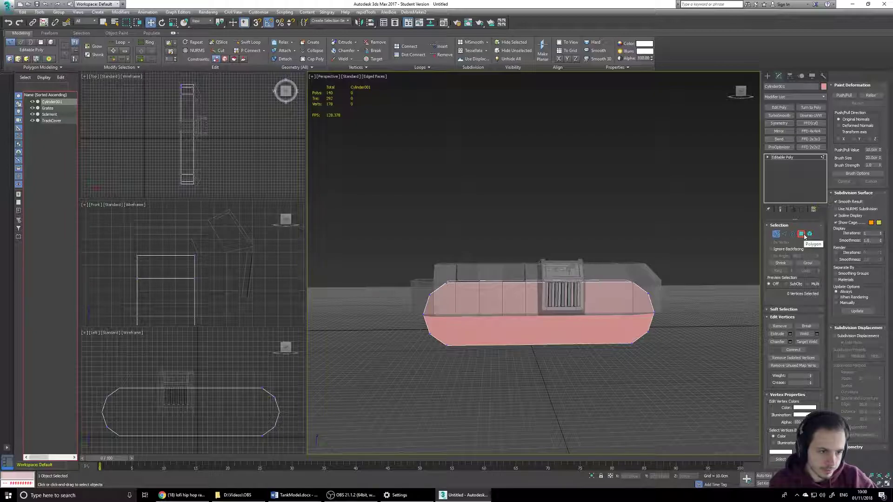
left_click(582, 331)
mouse_move(581, 332)
middle_mouse_down("alt")
mouse_move(571, 313)
mouse_move(595, 333)
middle_mouse_up("alt")
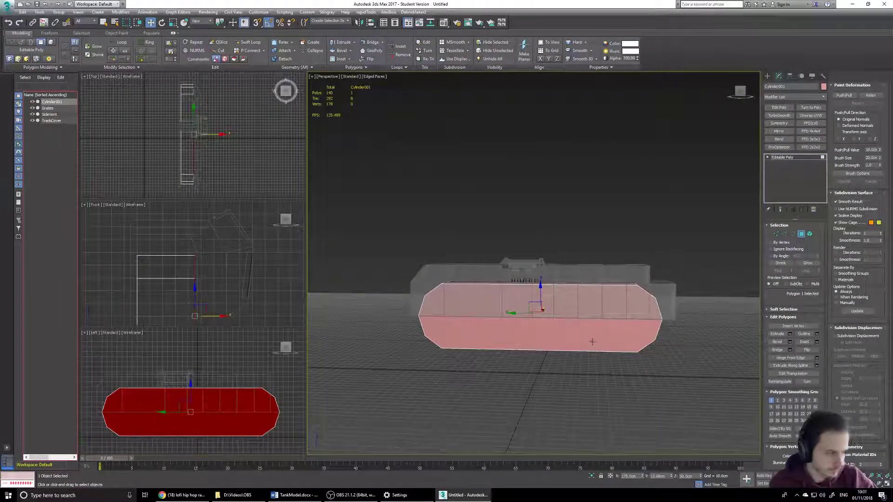
left_click(592, 342, "ctrl")
middle_click_drag(595, 344, 558, 325, "alt")
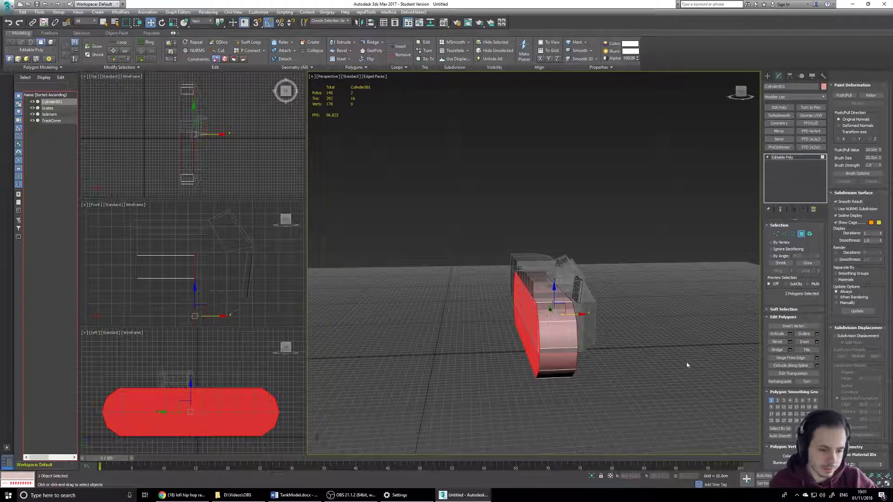
left_click(817, 342)
middle_click_drag(516, 293, 497, 277, "alt")
type("10")
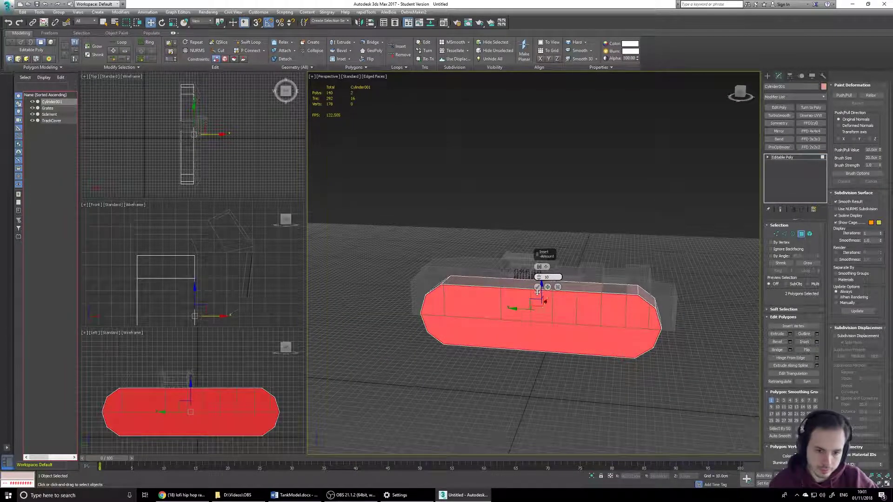
left_click(537, 287)
left_click(537, 284)
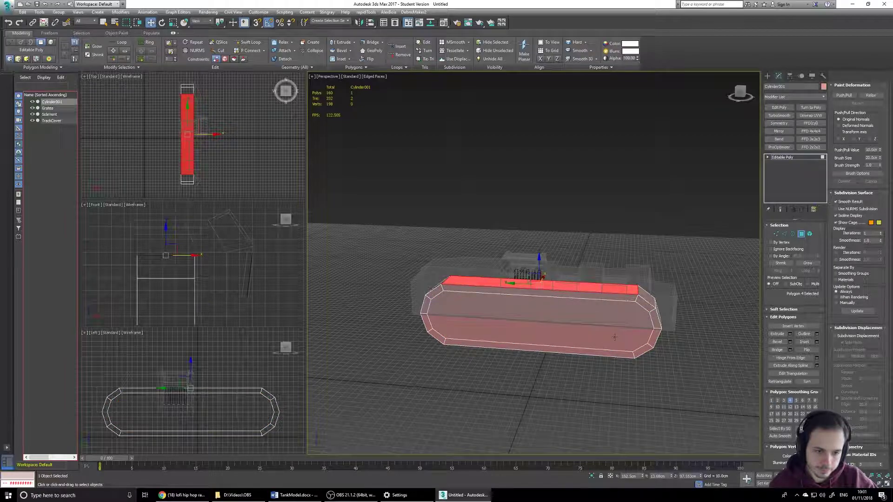
Extrude the inset polygons on both sides of the track inward by -10 cm
mouse_move(706, 349)
middle_mouse_down("alt")
mouse_move(680, 333)
mouse_move(699, 339)
middle_mouse_up("alt")
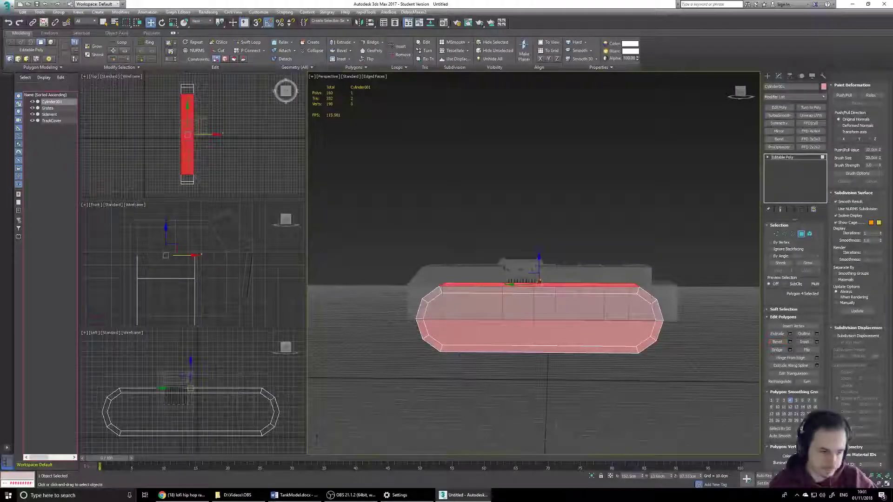
left_click(523, 325)
middle_click_drag(523, 325, 557, 335, "alt")
left_click(557, 335, "ctrl")
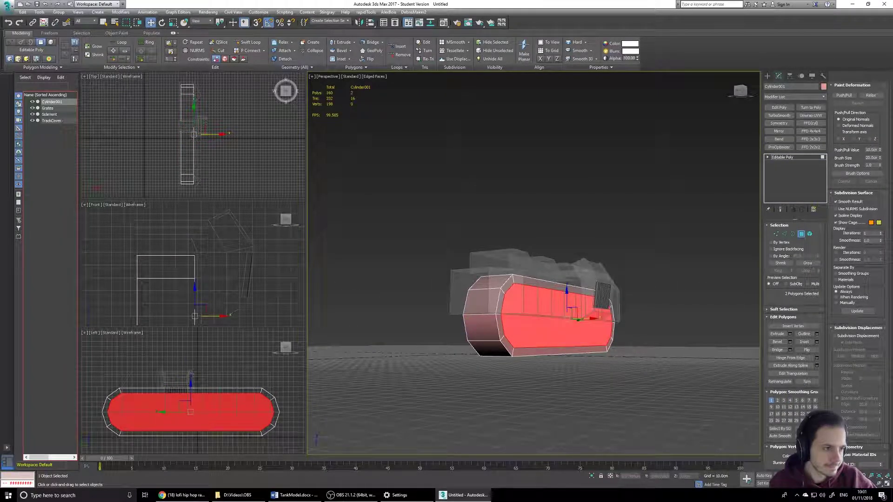
left_click(790, 334)
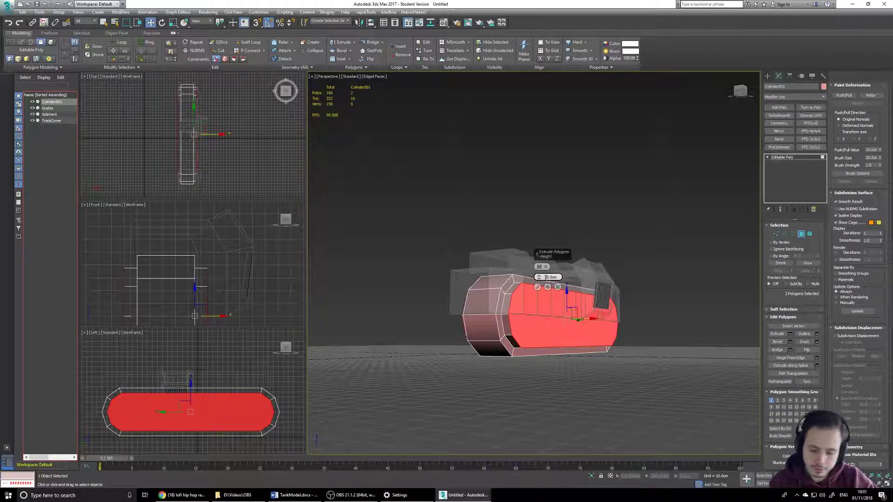
left_click(539, 287)
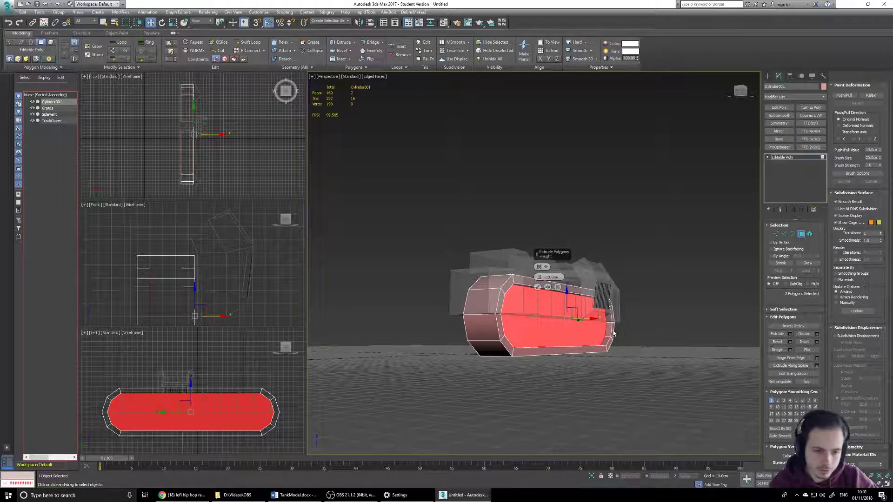
left_click(538, 287)
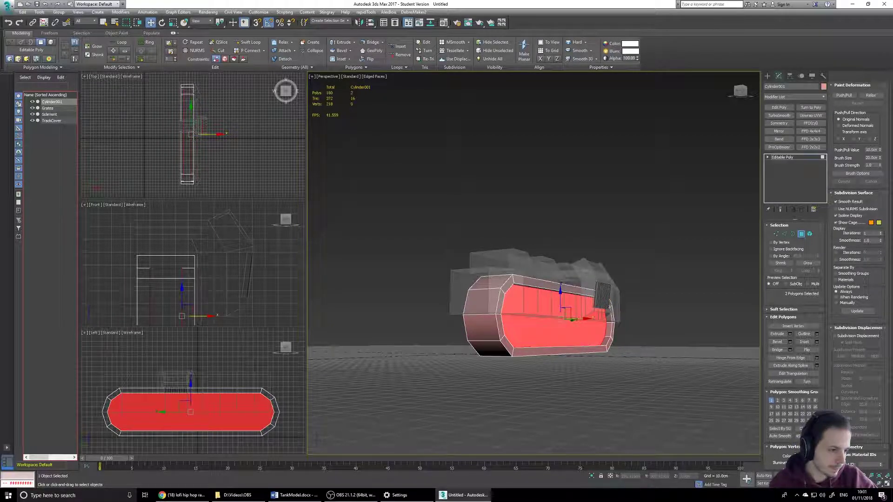
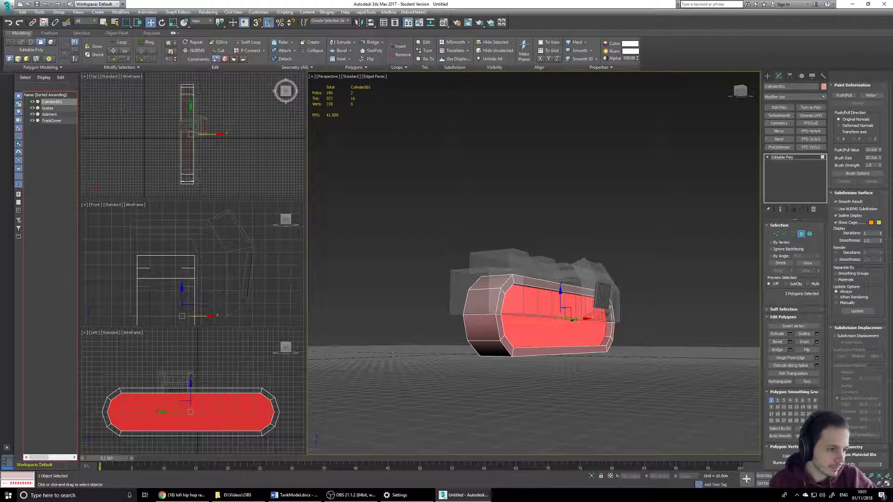
Leave the track's polygon editing, select the TrackCover object and turn off its see-through display
middle_click_drag(462, 286, 598, 252, "alt")
left_click(767, 76)
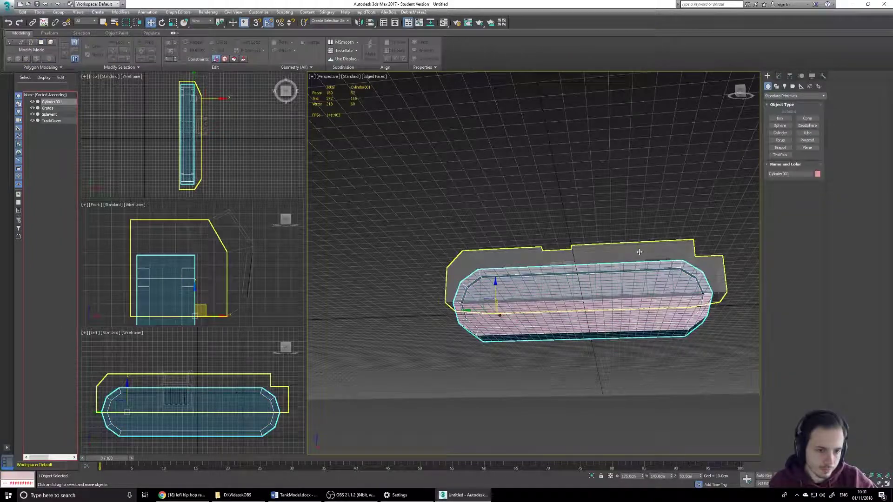
left_click(638, 251)
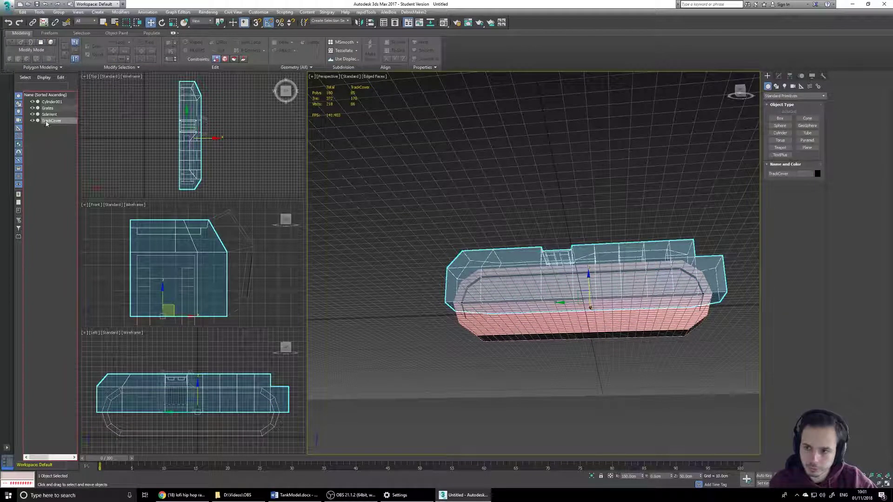
middle_click_drag(455, 316, 450, 327, "alt")
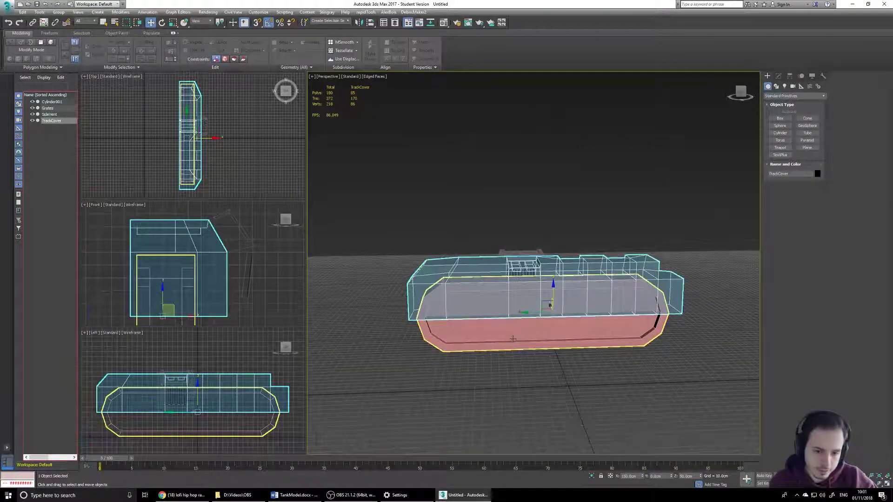
left_click(450, 327)
left_click(520, 320)
middle_click_drag(519, 320, 525, 265, "alt")
key("alt+x")
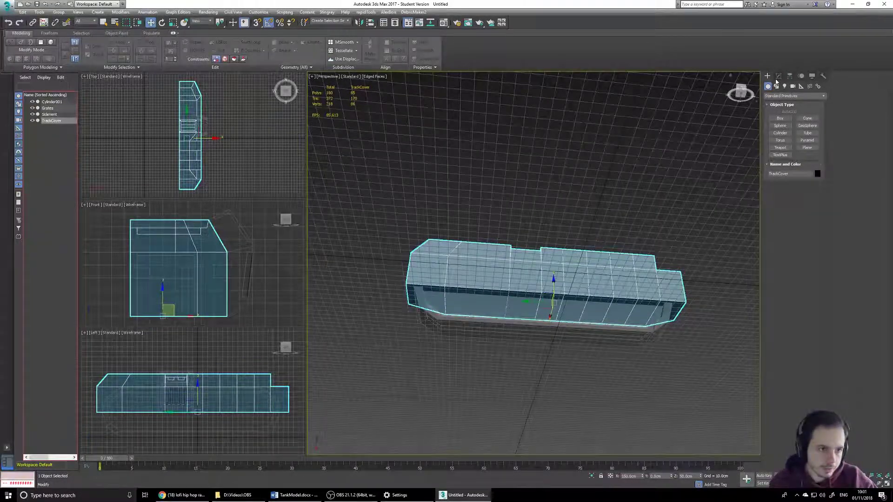
Lower the seven middle polygons on the underside of TrackCover along Z
left_click(778, 77)
left_click(801, 234)
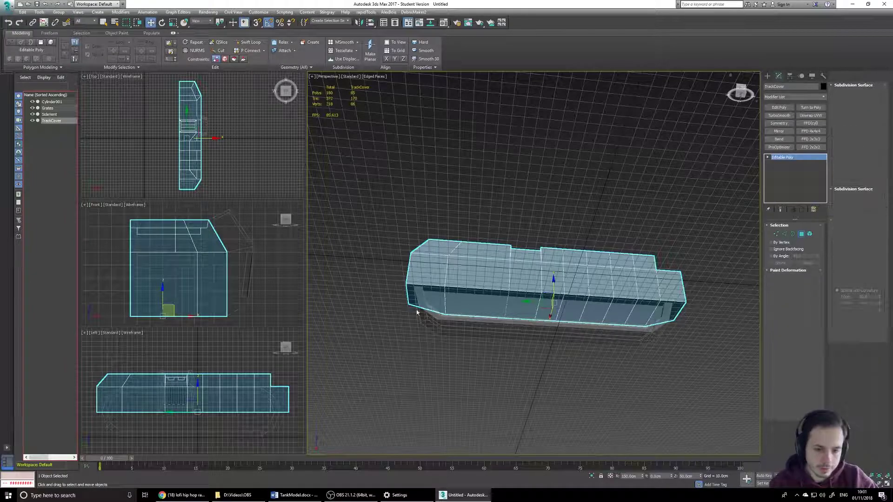
left_click(475, 302)
left_click(530, 297, "ctrl")
left_click(553, 301, "ctrl")
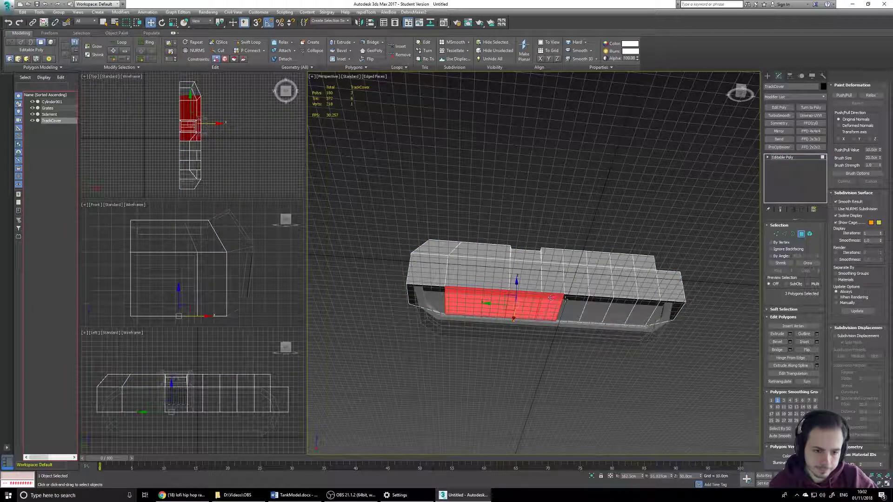
left_click(577, 301, "ctrl")
left_click(599, 305, "ctrl")
left_click(623, 308, "ctrl")
left_click(644, 310, "ctrl")
middle_click_drag(643, 311, 607, 337, "alt")
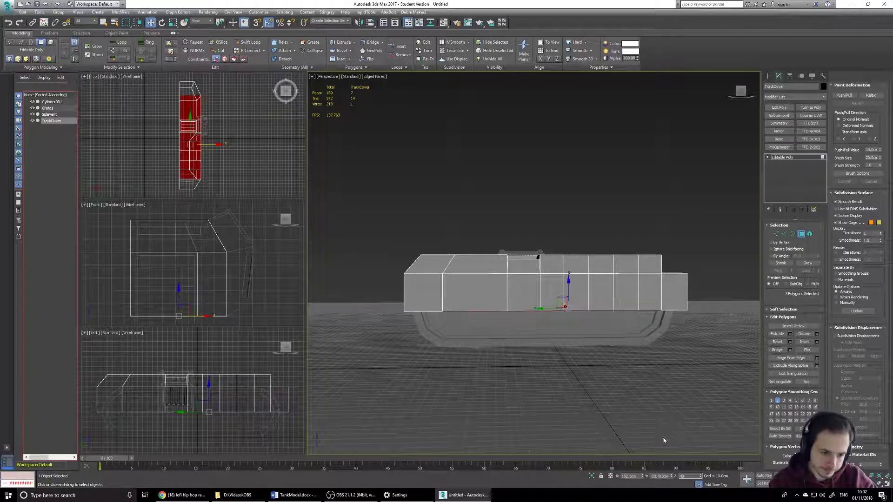
key("Return")
left_click(542, 365)
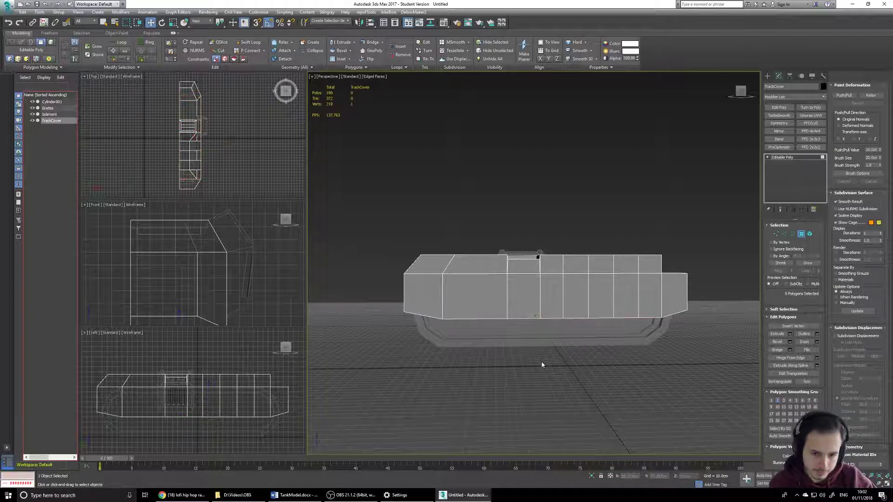
mouse_move(502, 370)
middle_mouse_down("alt")
mouse_move(658, 363)
mouse_move(561, 381)
mouse_move(505, 371)
middle_mouse_up("alt")
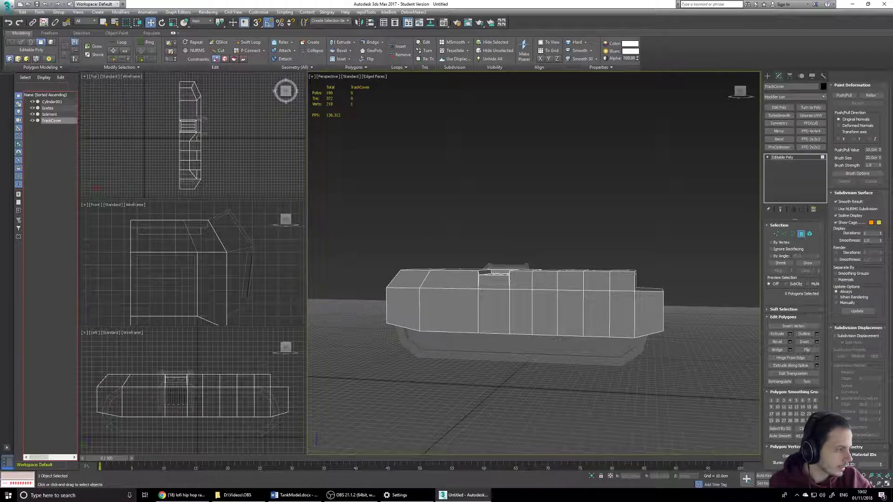
Create a Box about 213 cm long and 275 cm wide in the maximized Top view, clear of the track, extending downward
left_click(767, 76)
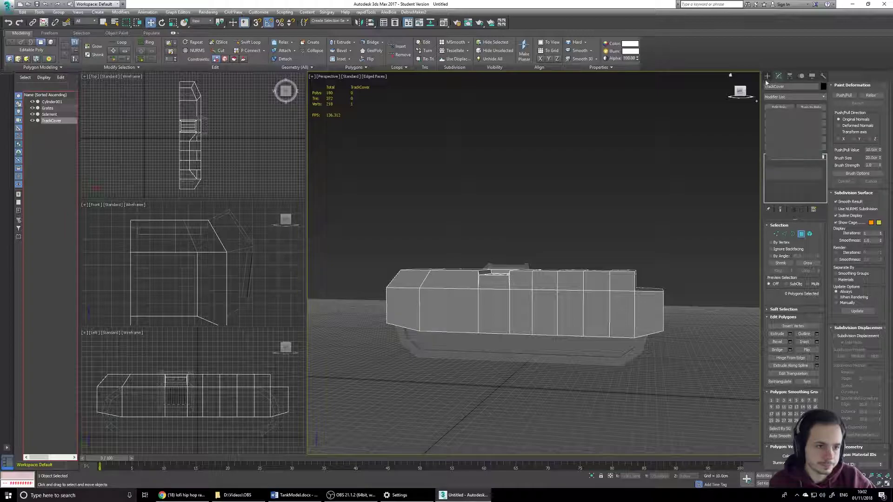
left_click(780, 118)
left_click(782, 119)
middle_click_drag(457, 328, 478, 306, "alt")
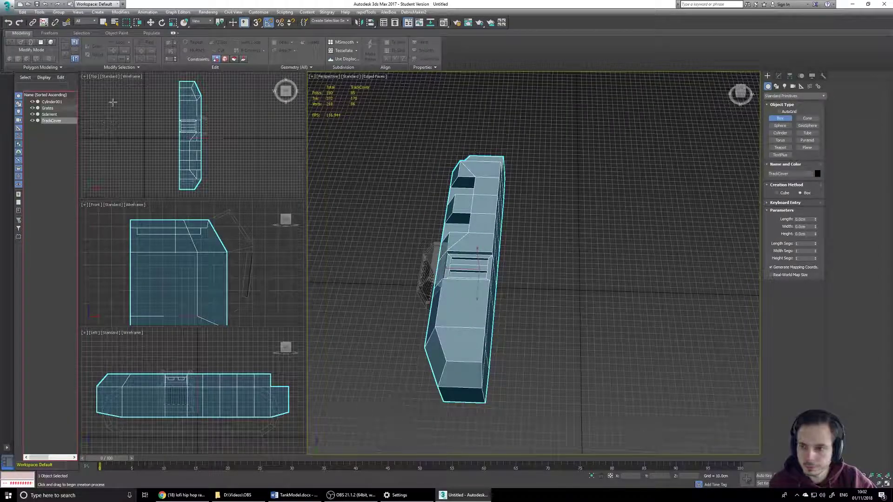
middle_click_drag(151, 139, 175, 138)
middle_click(594, 282)
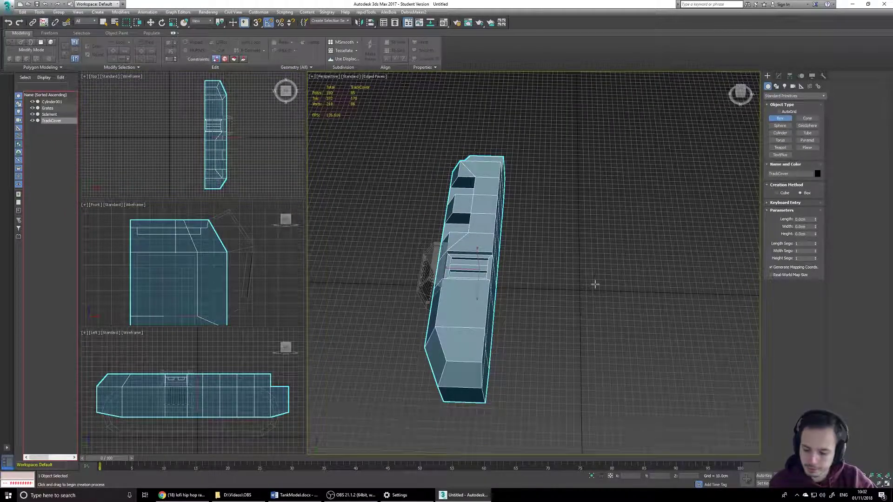
key("alt+w")
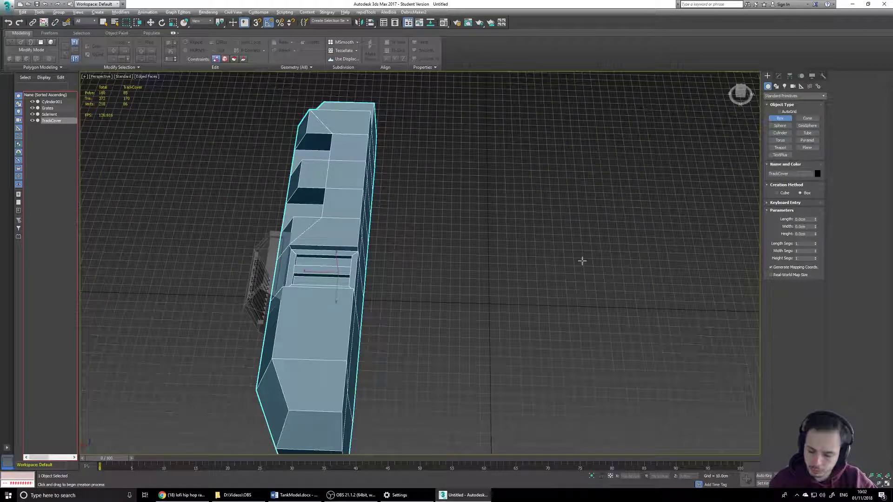
key("t")
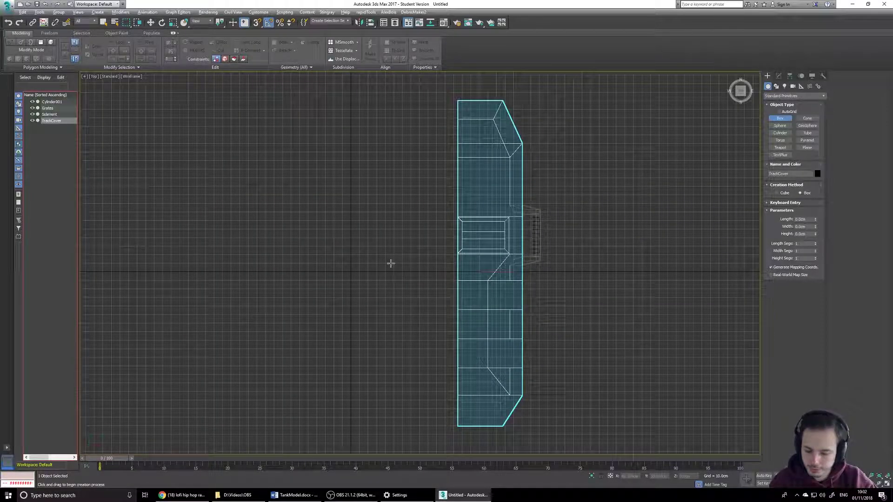
key("shift+z")
key("t")
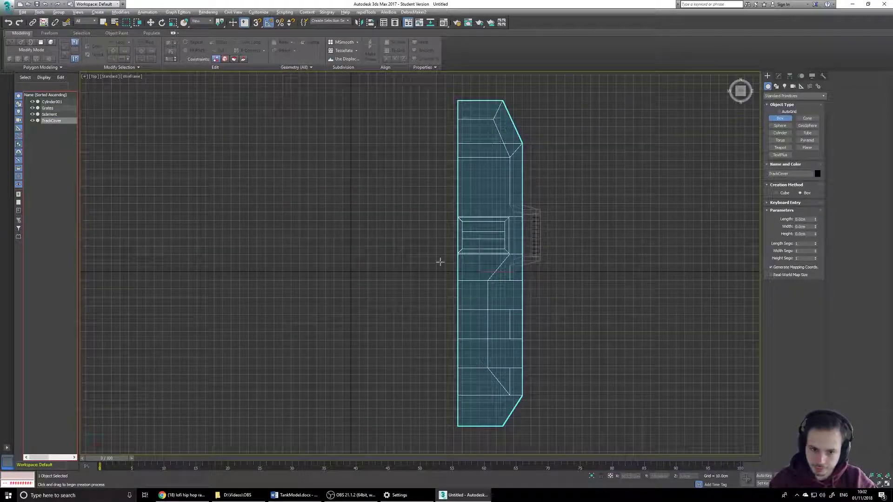
scroll(390, 251, "down", 3)
middle_click_drag(389, 258, 409, 256)
left_click_drag(298, 170, 178, 77)
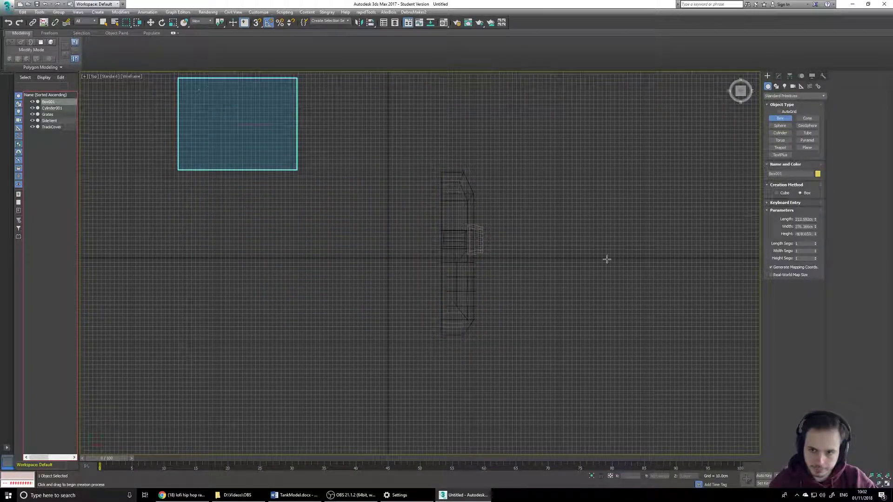
left_click(367, 187)
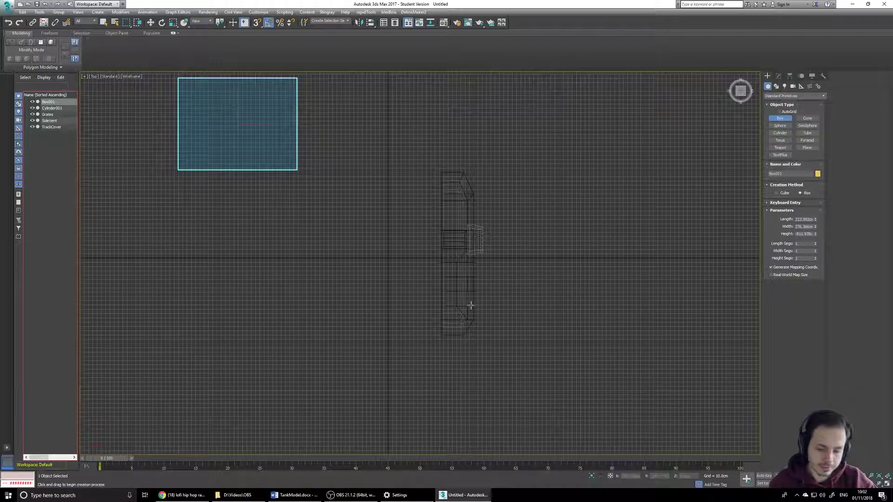
Return to the Perspective view in the four-viewport layout and frame the new box together with the track cover
key("p")
scroll(340, 270, "down", 5)
mouse_move(340, 271)
middle_mouse_down("alt")
mouse_move(379, 365)
mouse_move(447, 309)
mouse_move(390, 328)
mouse_move(355, 267)
middle_mouse_up("alt")
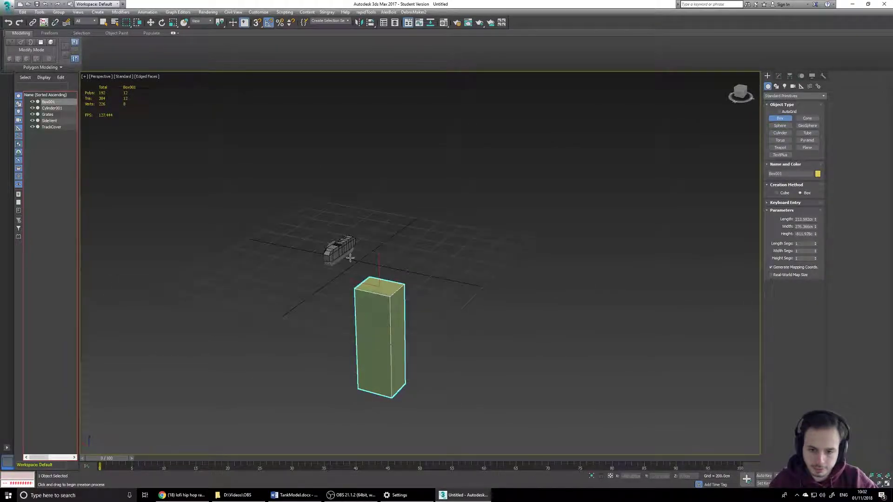
key("alt+w")
scroll(499, 254, "up", 7)
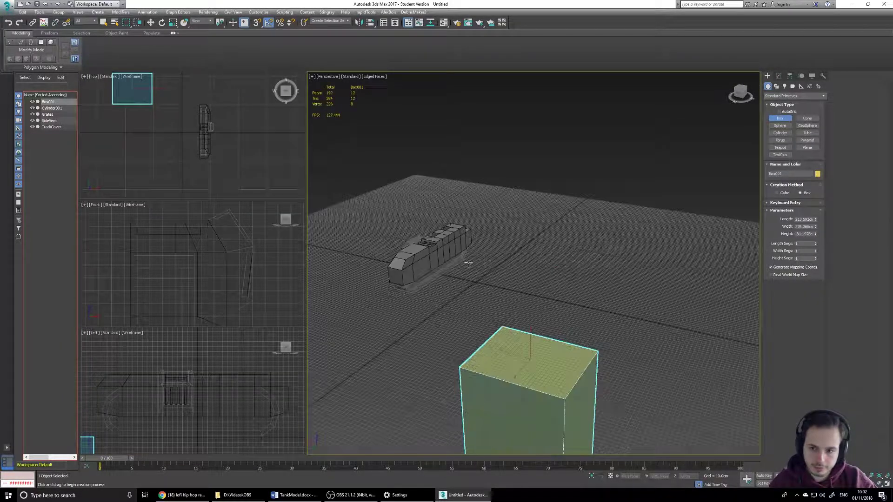
middle_click_drag(535, 330, 560, 282)
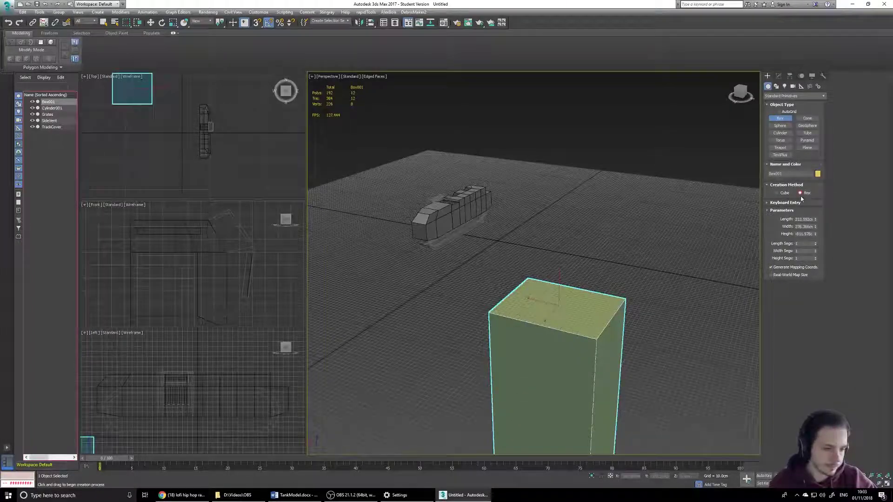
Set the new box's length to 325 cm, its width to 125 cm and its height to 50 cm
left_click_drag(812, 219, 744, 219)
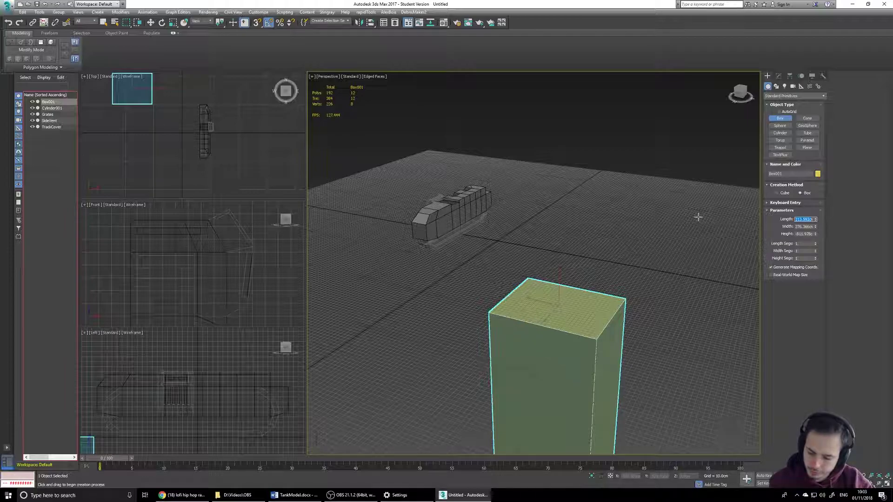
type("32500")
key("Tab")
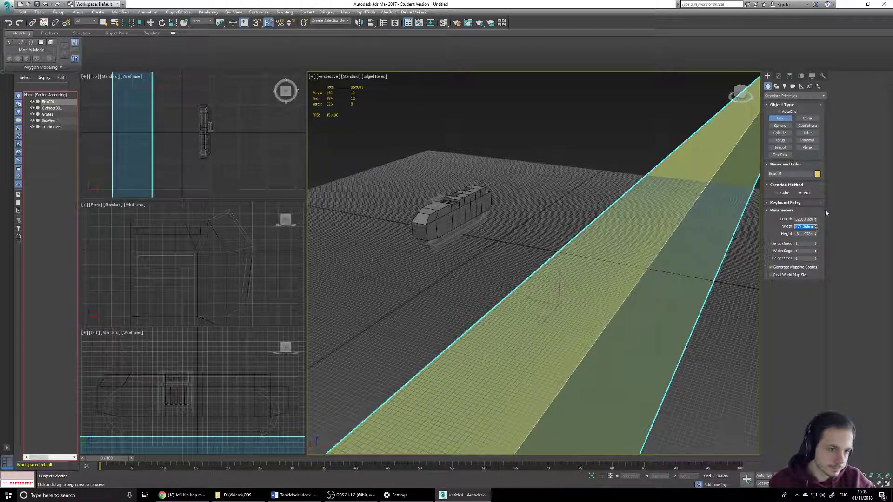
left_click(807, 219)
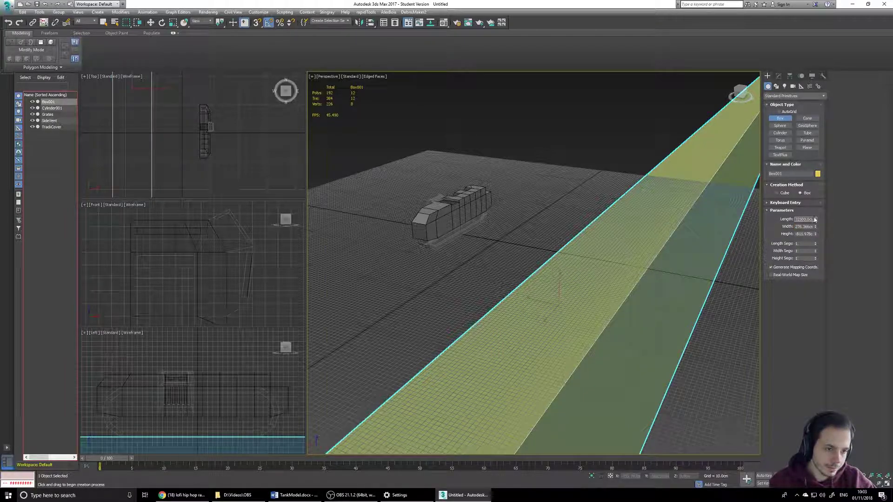
type("325")
key("Return")
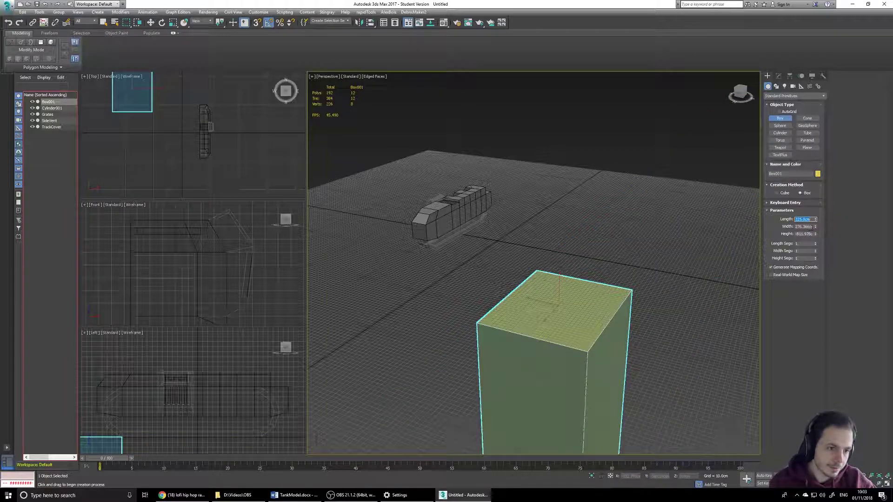
key("Tab")
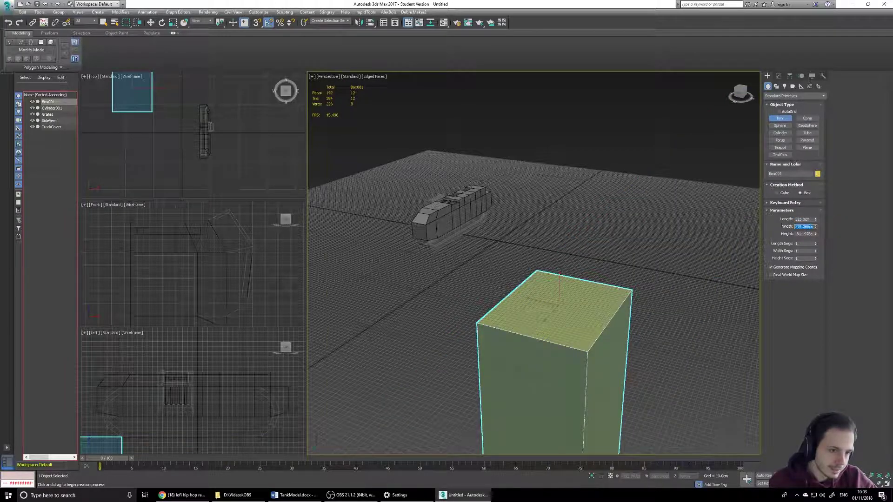
type("125")
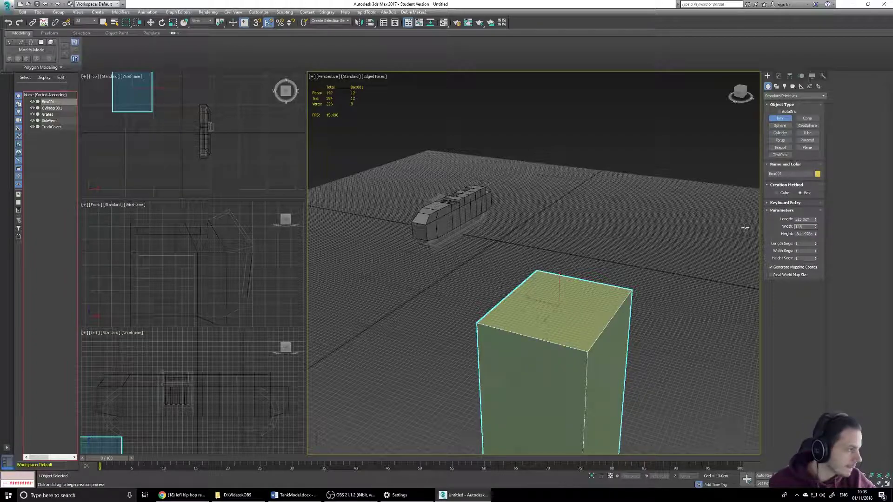
key("Tab")
type("50")
key("Tab")
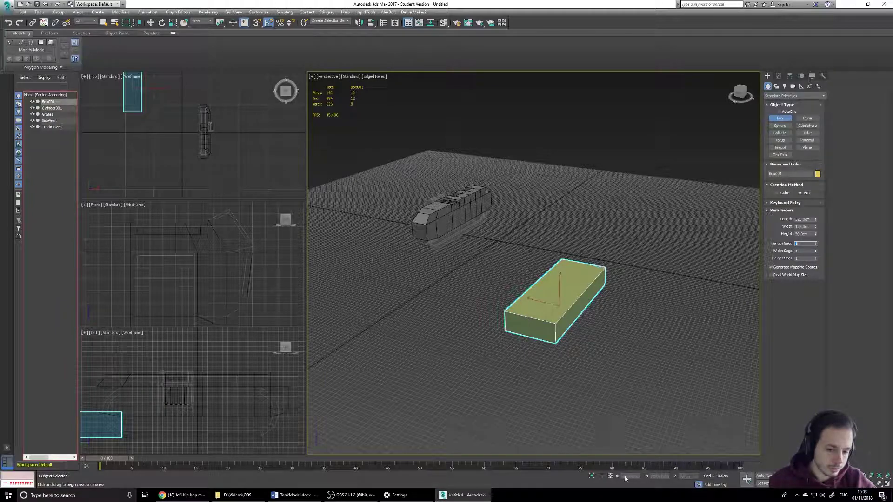
Move the box to X -62.5 cm and Y -12.5 cm using exact coordinates
left_click(151, 22)
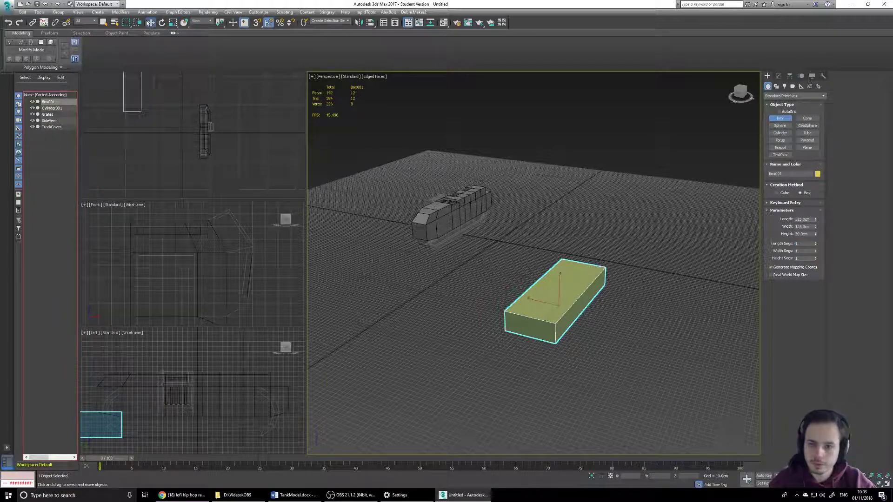
double_click(625, 476)
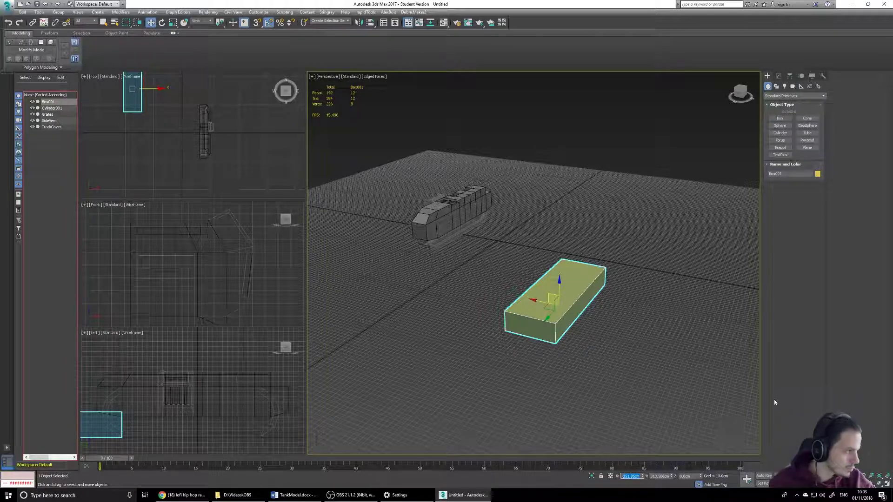
type("-62")
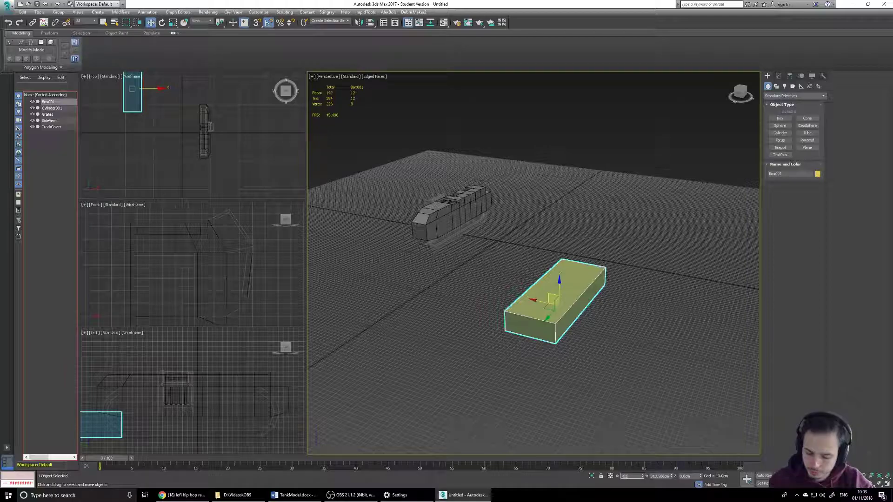
key("Tab")
middle_click_drag(539, 327, 568, 334)
scroll(208, 396, "down", 4)
scroll(205, 270, "down", 5)
scroll(206, 135, "down", 4)
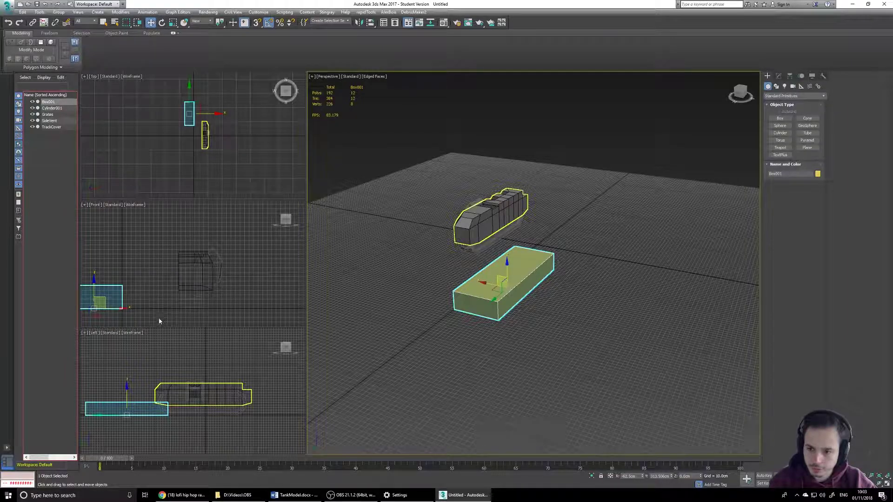
scroll(163, 310, "down", 2)
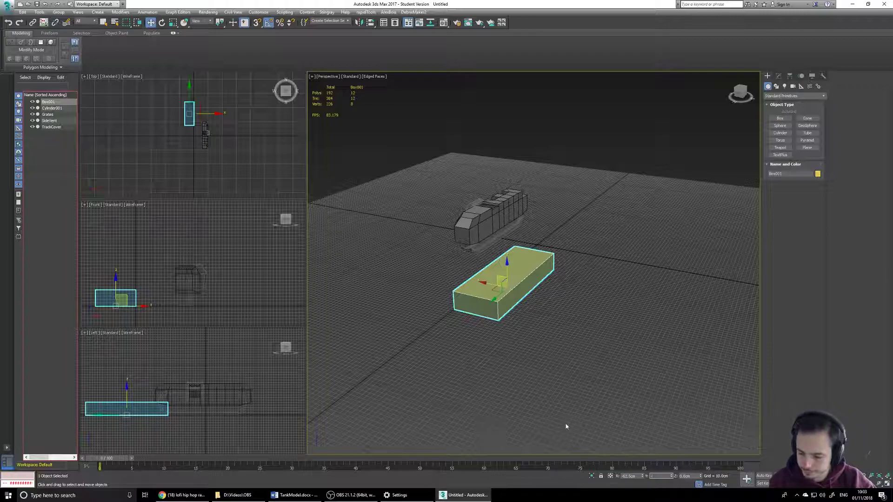
type("12")
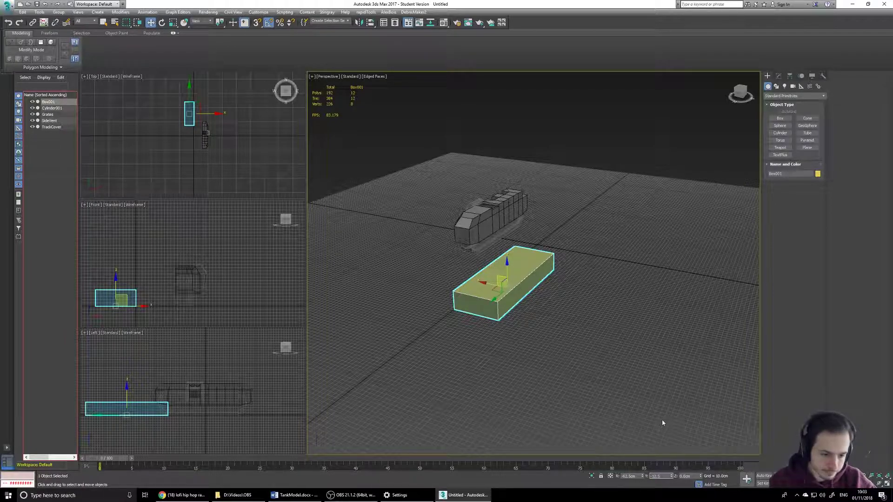
type(".5")
key("Tab")
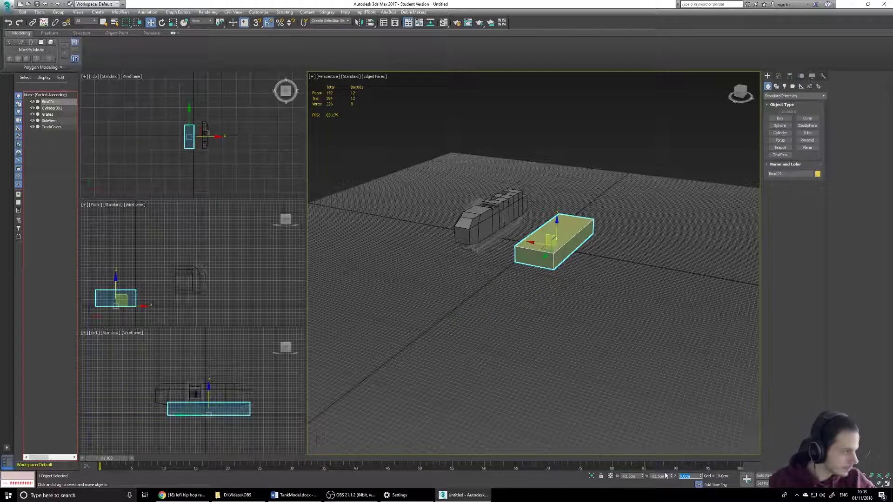
Reposition the box at X 62.5 cm and raise it to Z 50 cm
left_click(627, 476)
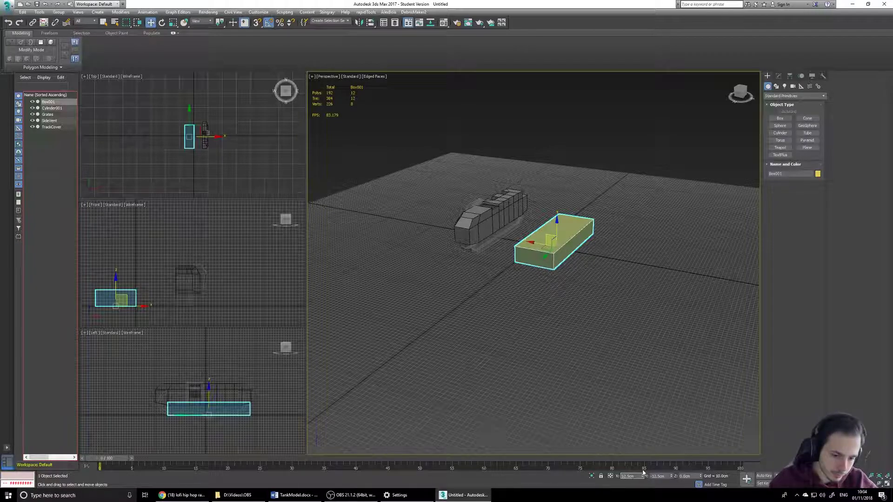
key("Return")
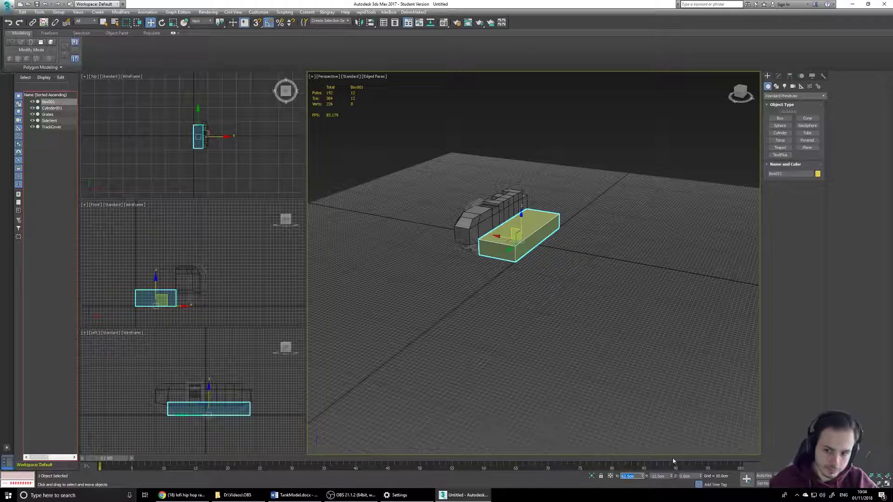
left_click(688, 476)
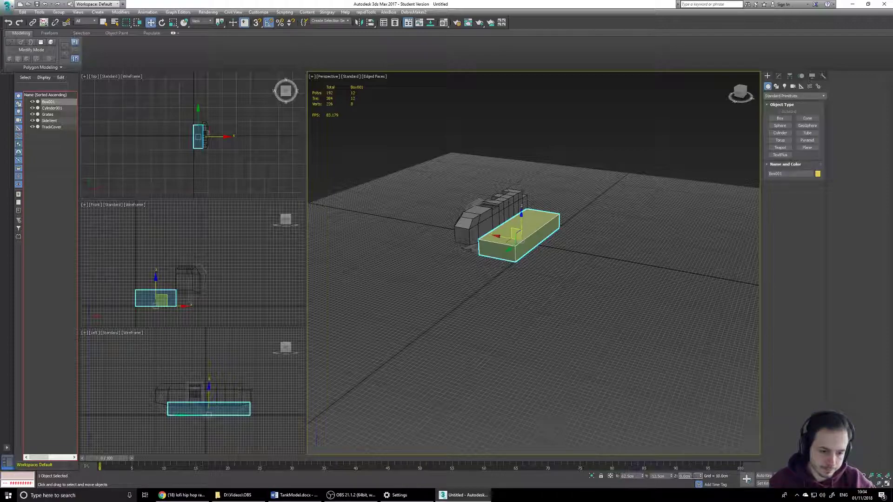
type("50")
key("Return")
Examine how the box sits against the track cover in the Perspective, Front, Left and Top views
middle_click_drag(541, 288, 581, 313)
mouse_move(582, 312)
middle_mouse_down("alt")
mouse_move(608, 299)
mouse_move(595, 307)
middle_mouse_up("alt")
scroll(556, 260, "up", 6)
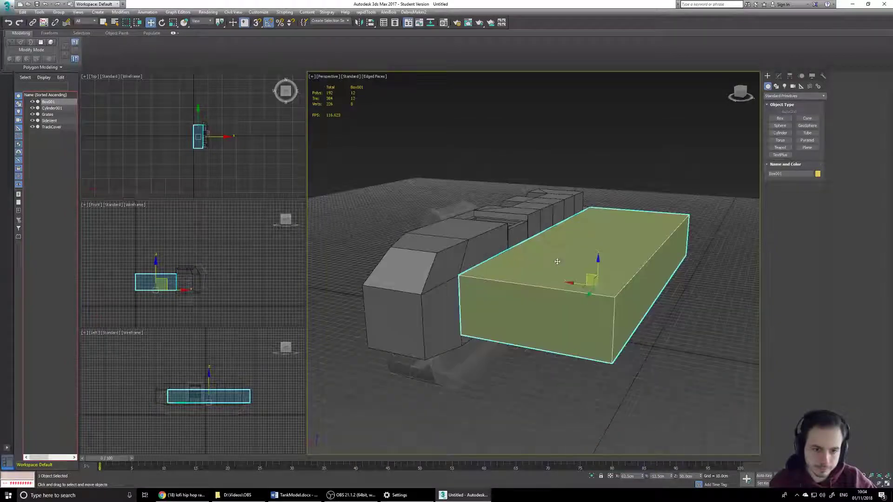
scroll(226, 279, "up", 5)
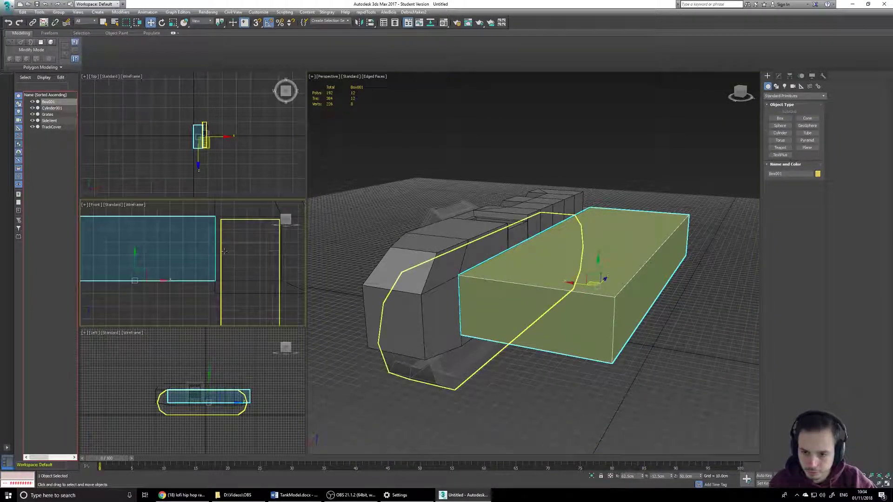
scroll(207, 279, "down", 4)
scroll(204, 289, "up", 4)
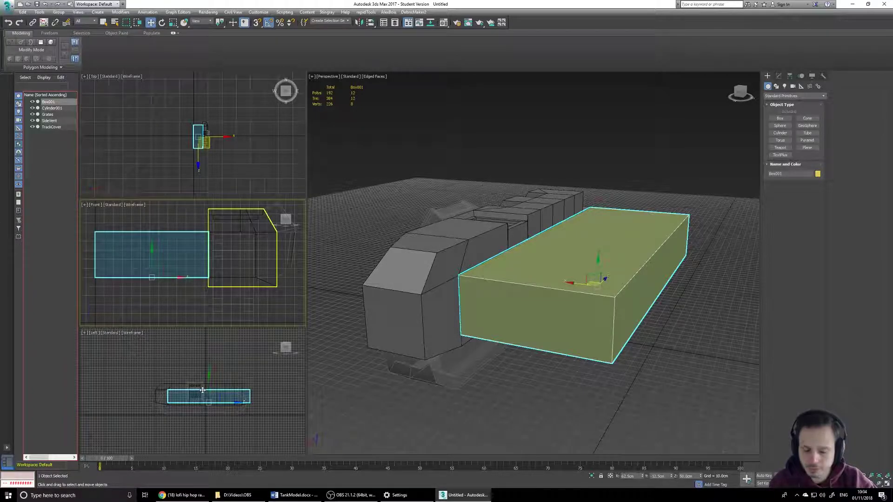
middle_click_drag(203, 389, 205, 379, "alt")
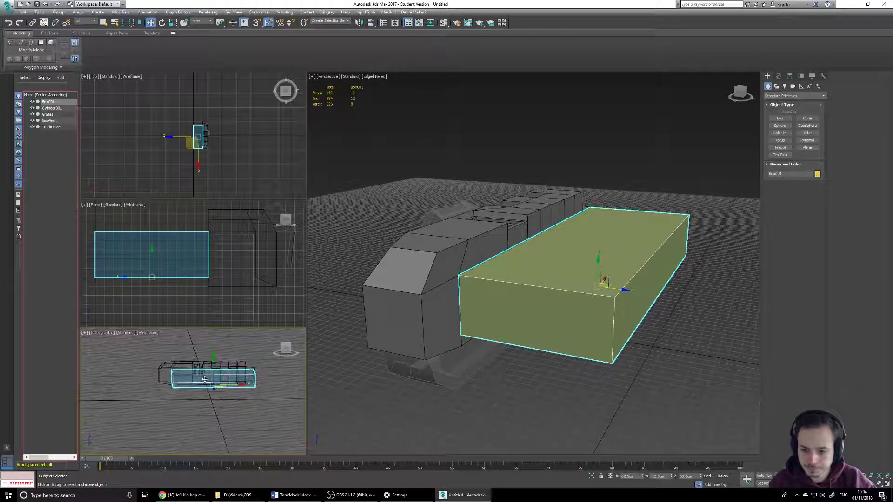
key("l")
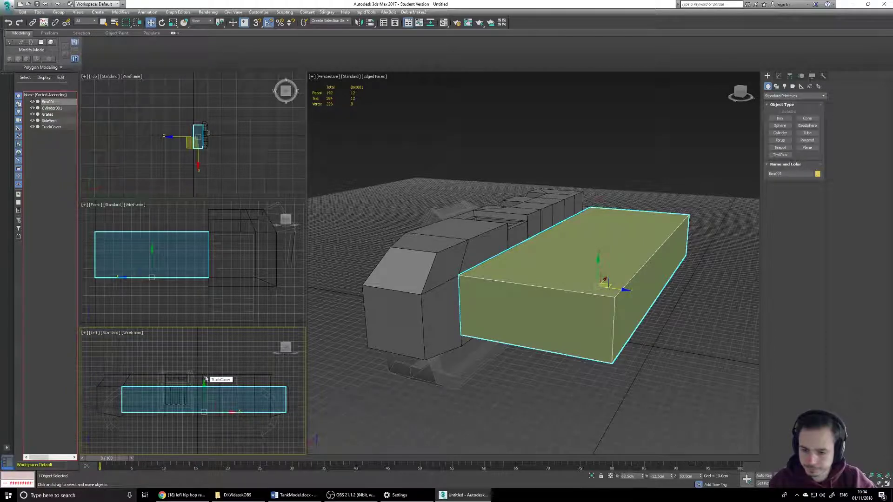
key("z")
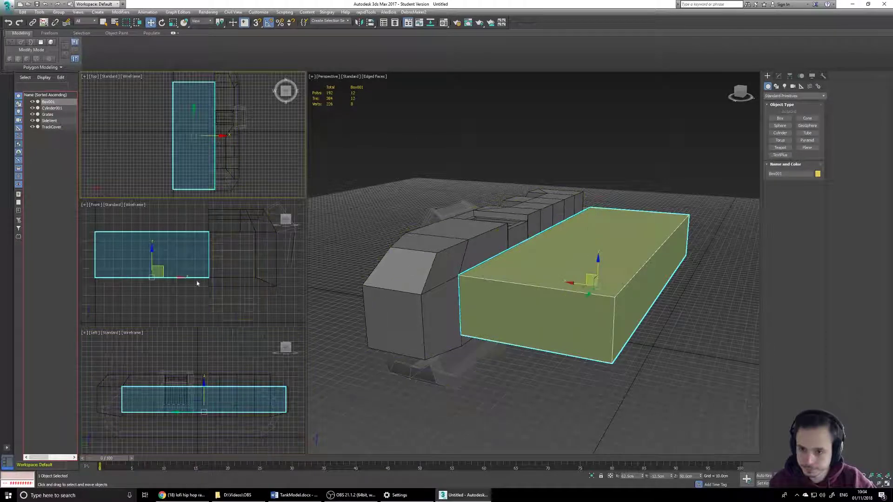
key("z")
key("z")
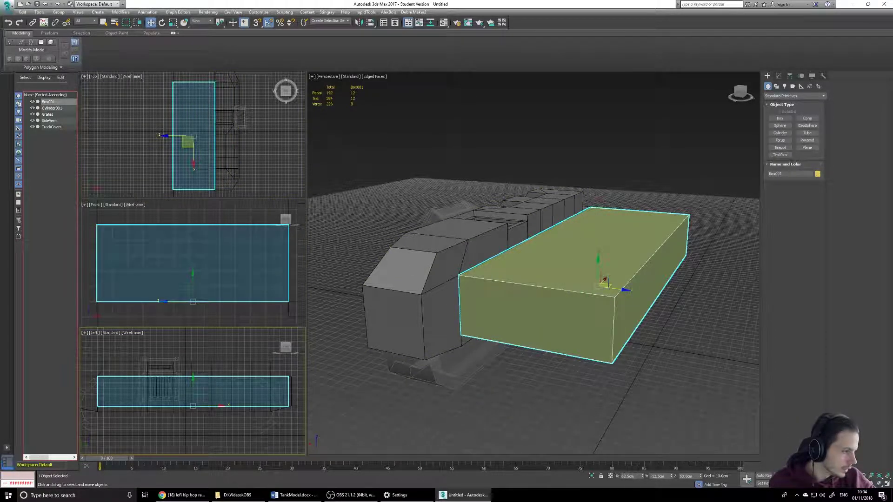
middle_click_drag(660, 281, 642, 278, "alt")
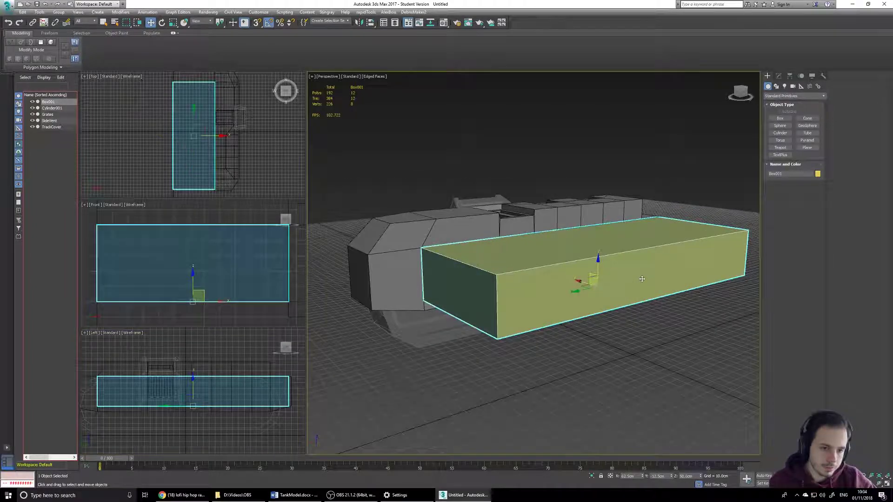
Convert the box to an Editable Poly and delete its long side polygon facing away from the track
left_click(779, 76)
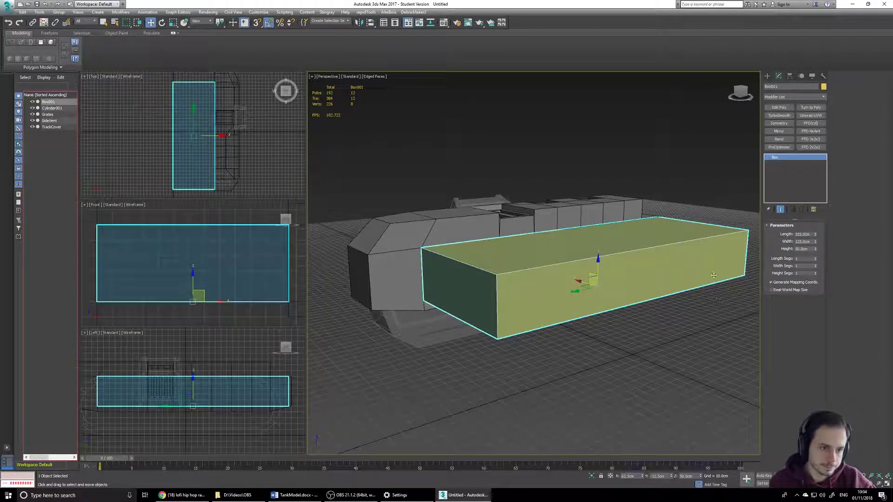
right_click(678, 264)
mouse_move(690, 338)
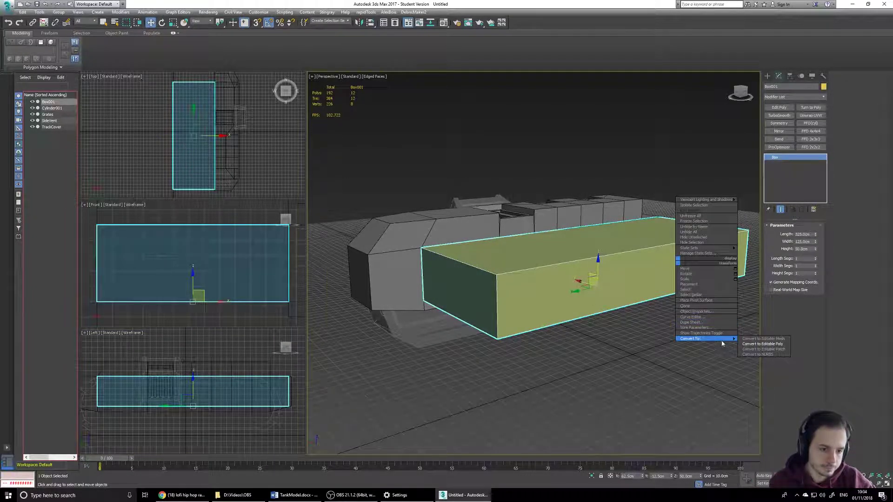
left_click(757, 344)
left_click(801, 234)
left_click(642, 261)
middle_click_drag(642, 261, 605, 275, "alt")
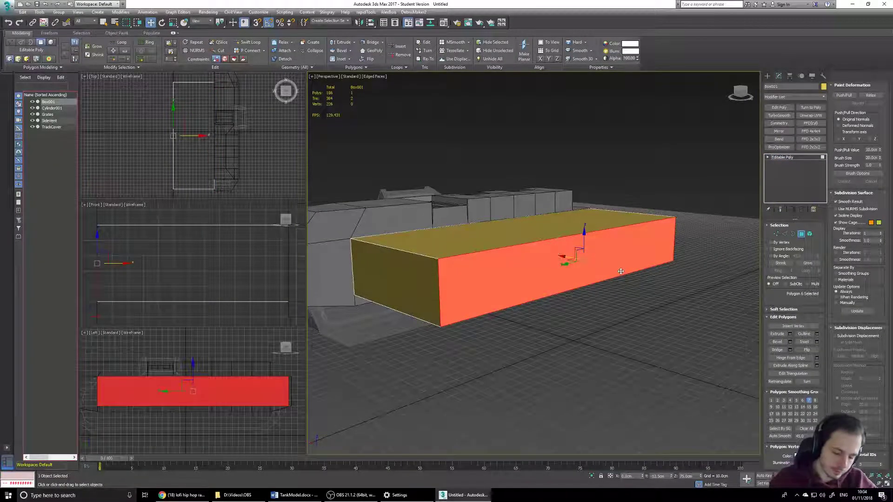
key("Delete")
Examine the box beside the track cover from above, from its end and from the open side
middle_click_drag(535, 293, 646, 325, "alt")
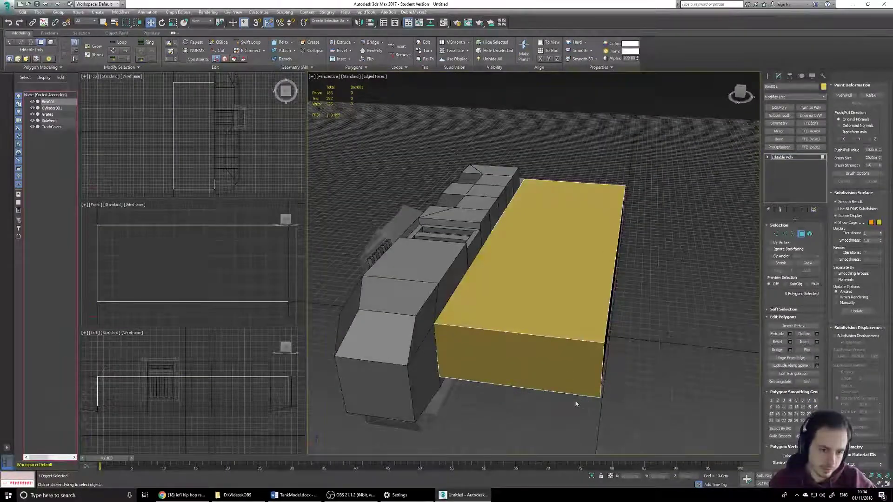
scroll(572, 303, "down", 4)
middle_click_drag(572, 303, 587, 334, "alt")
middle_click_drag(673, 308, 670, 328, "alt")
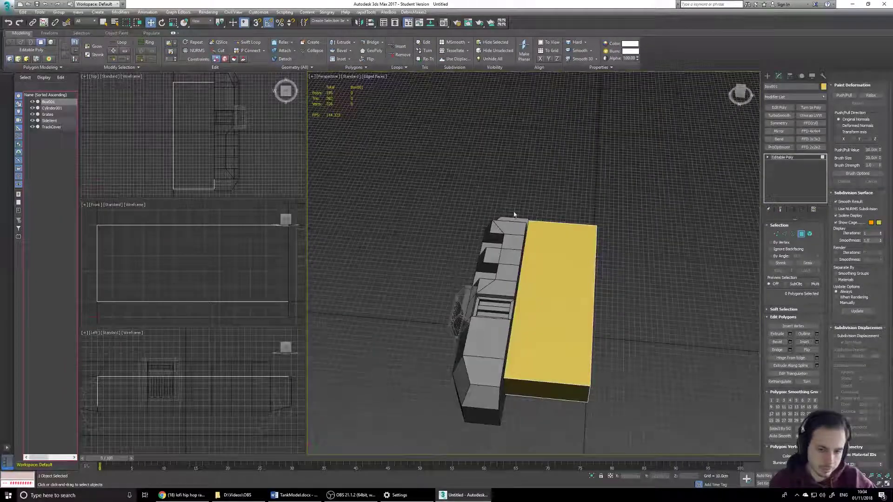
middle_click_drag(566, 339, 561, 274)
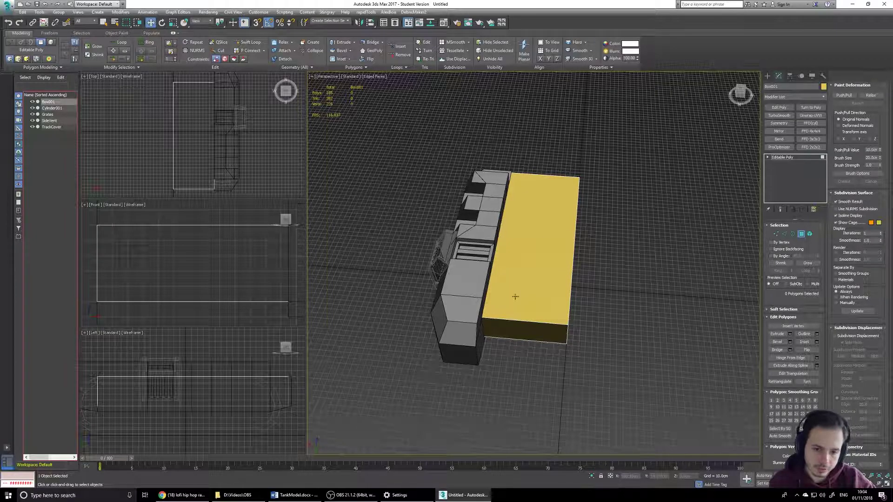
middle_click_drag(512, 299, 517, 251)
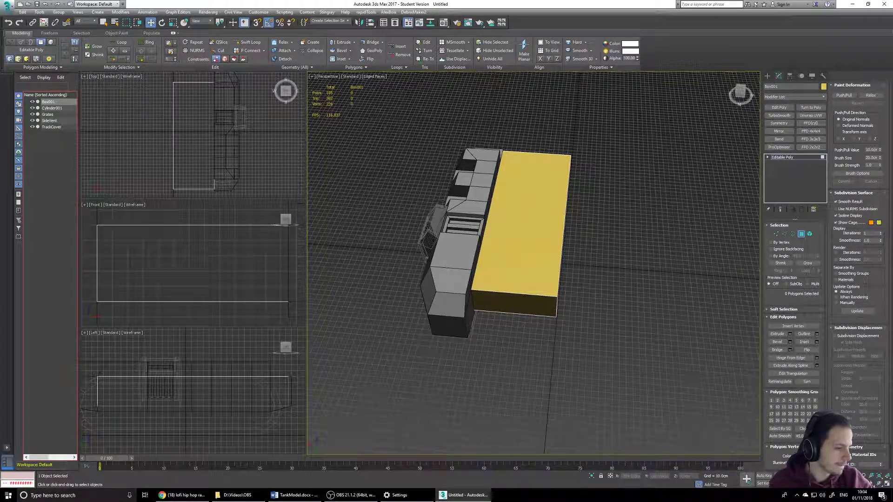
middle_click_drag(723, 240, 675, 233, "alt")
Connect the box's four long edges with 2 segments and a pinch of 45
key("2")
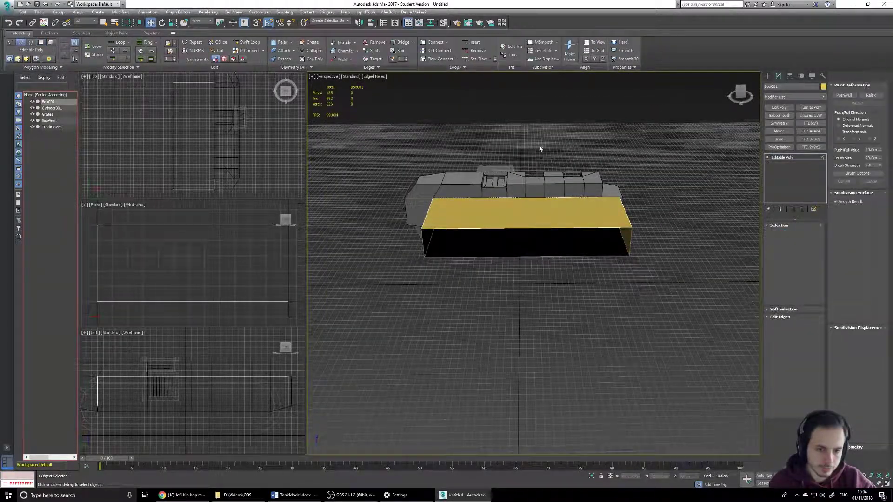
left_click(552, 228)
left_click(538, 254, "ctrl")
mouse_move(538, 251)
middle_mouse_down("alt")
mouse_move(540, 182)
mouse_move(558, 251)
mouse_move(533, 241)
middle_mouse_up("alt")
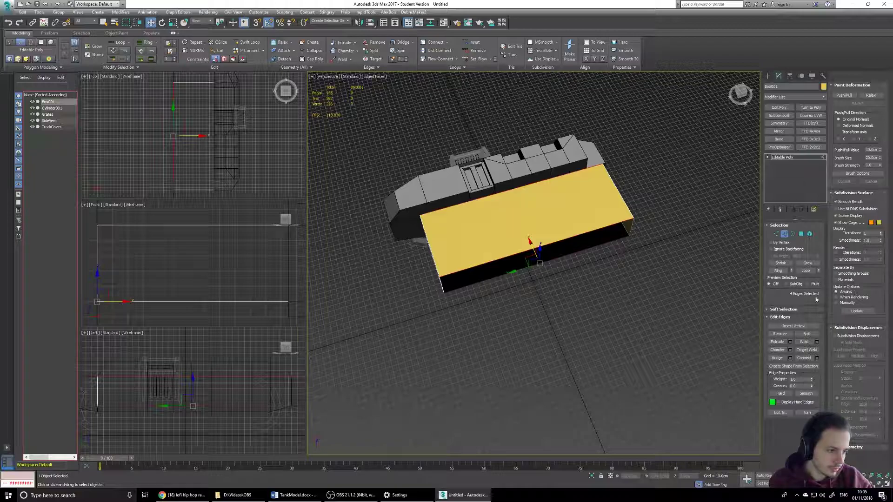
left_click(817, 361)
left_click_drag(538, 268, 538, 266)
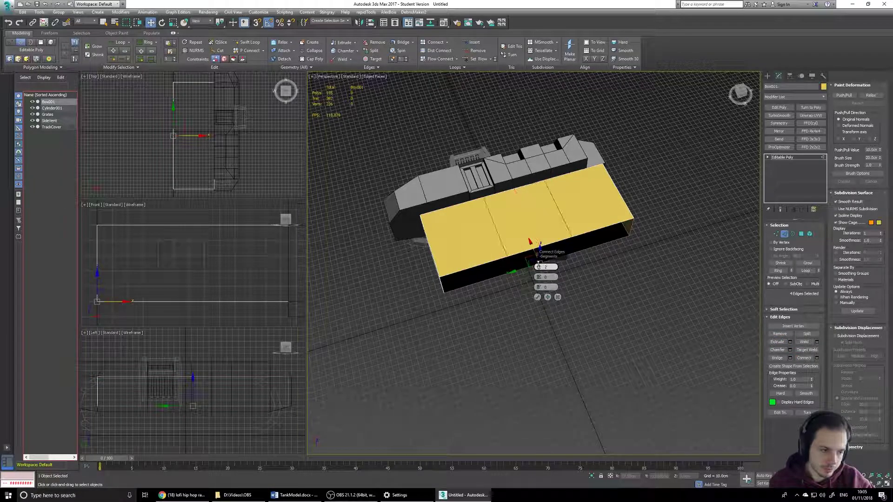
left_click(547, 277)
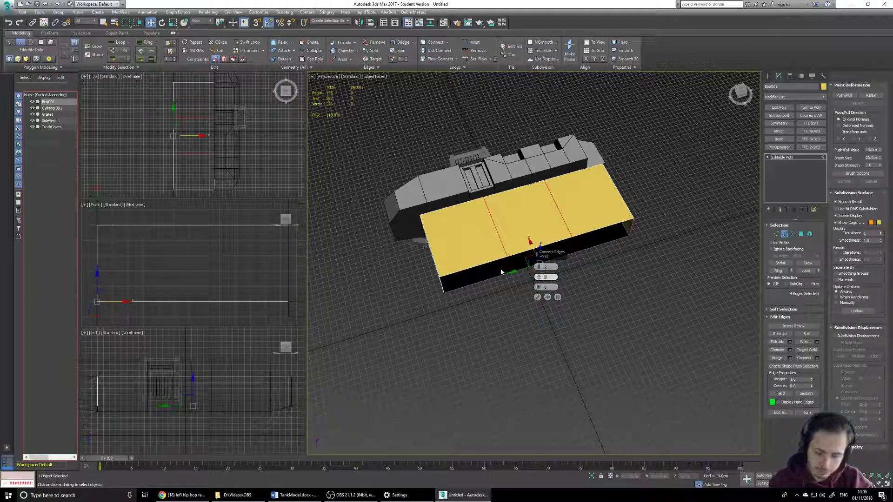
type("45")
key("Tab")
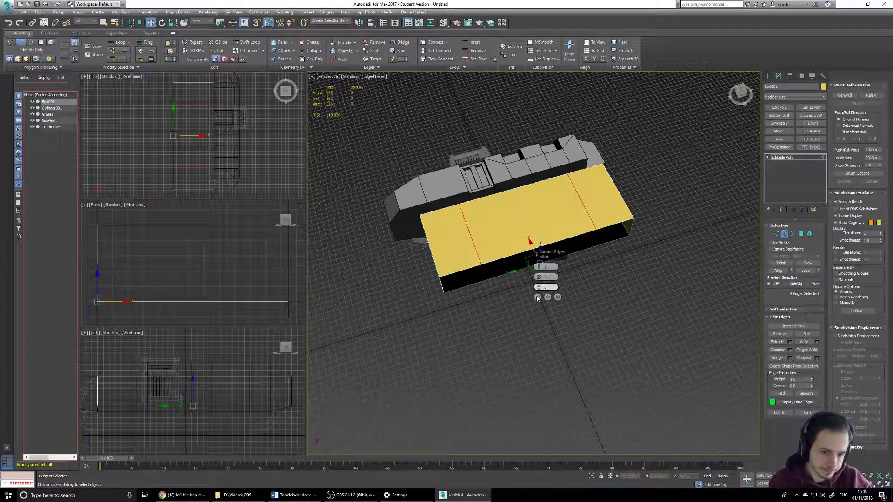
left_click(537, 297)
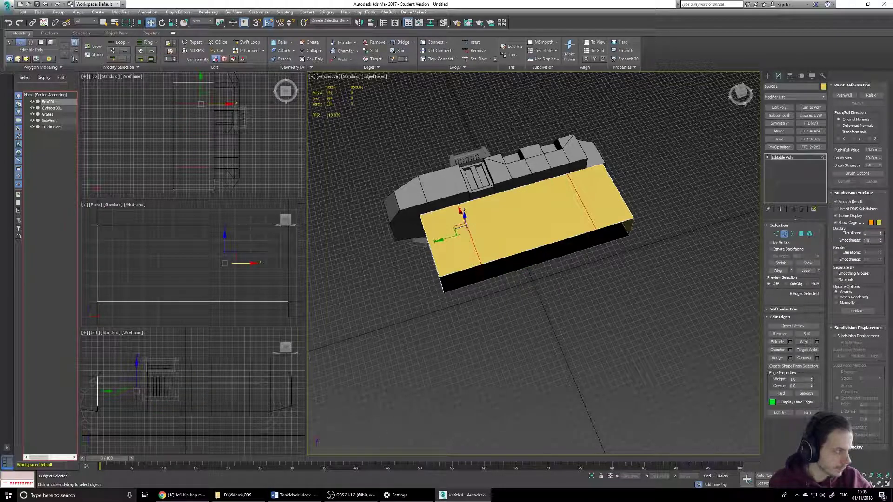
Raise the middle polygon on the box's upper face to Z 118 cm
left_click(801, 234)
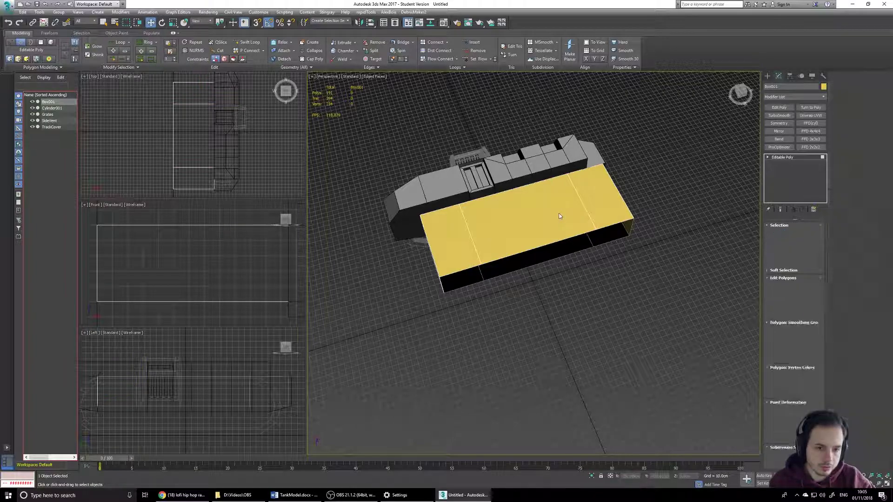
left_click(560, 216)
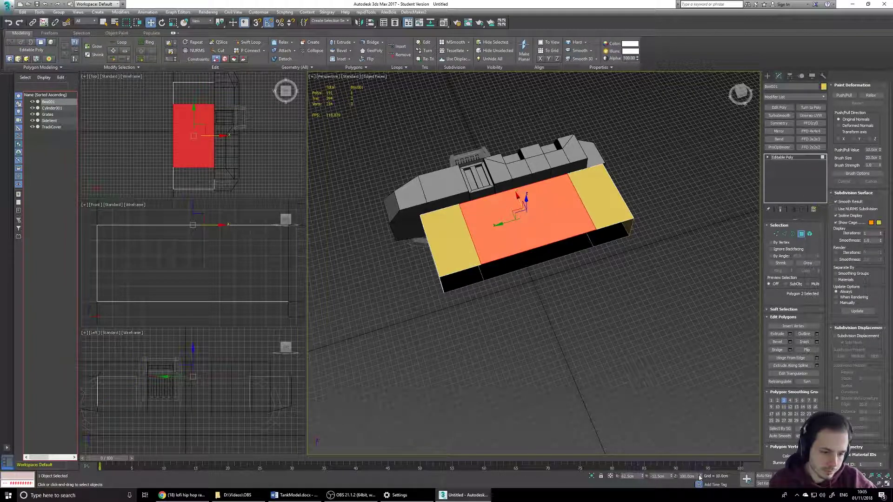
left_click_drag(698, 478, 637, 461)
type("118")
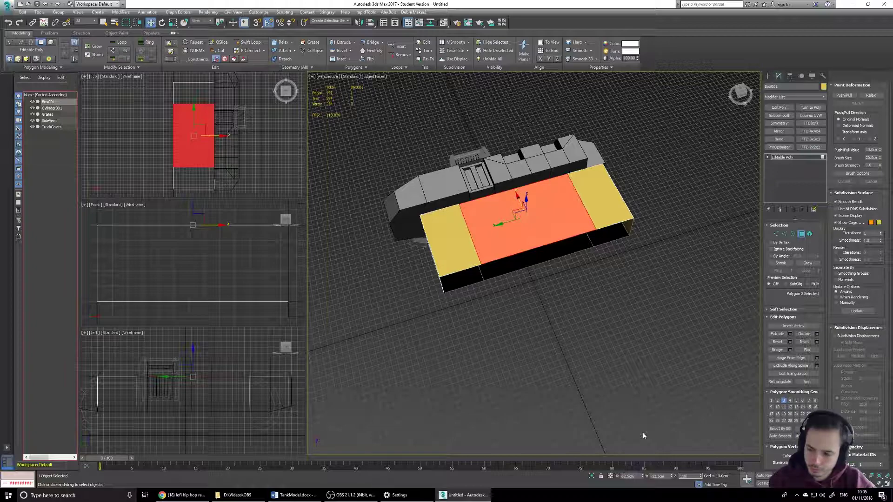
key("Return")
Connect the middle section's four lengthwise edges with 1 segment, pinch 0 and slide 35
middle_click_drag(587, 283, 631, 282, "alt")
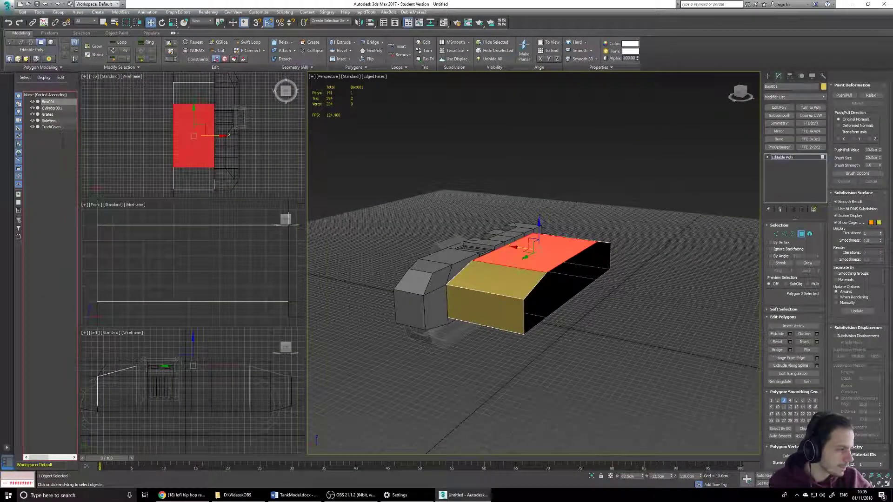
middle_click_drag(637, 284, 714, 294, "alt")
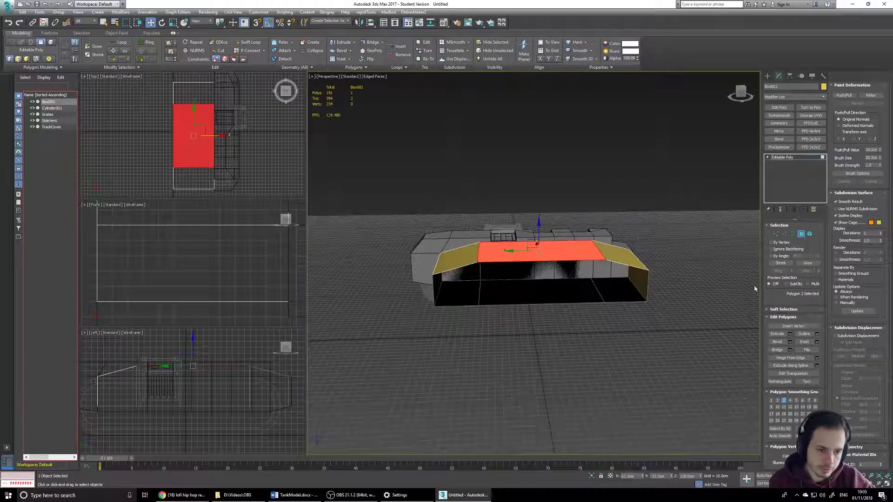
key("2")
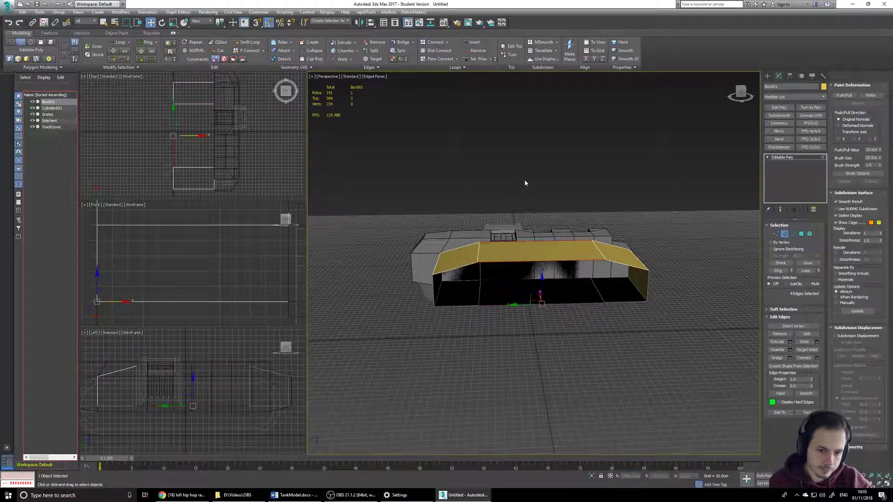
left_click(817, 359)
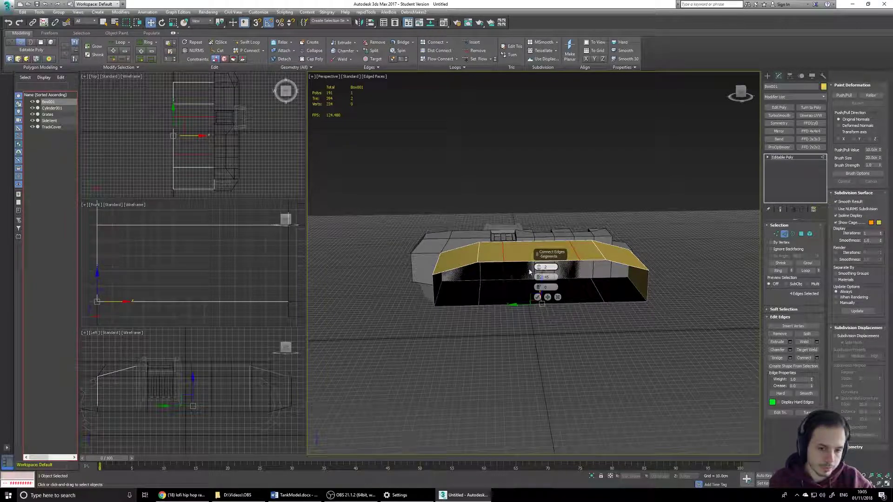
left_click(537, 269)
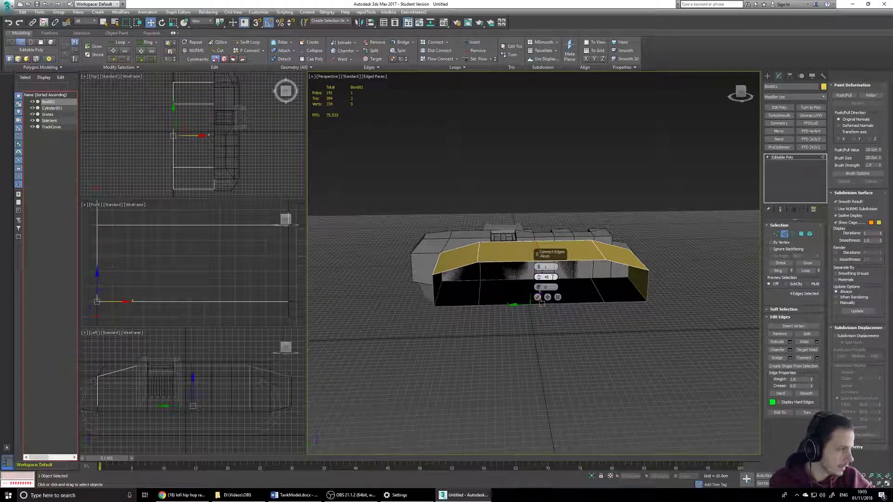
right_click(538, 278)
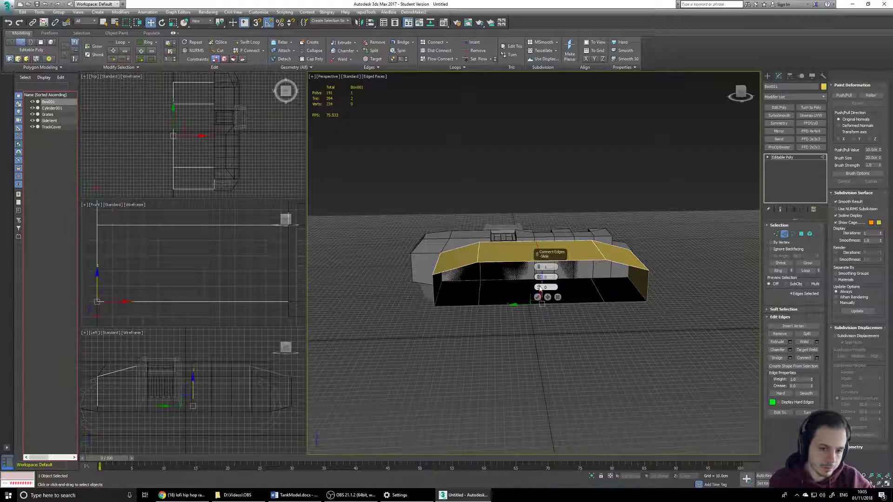
left_click_drag(556, 287, 486, 282)
type("35")
key("Return")
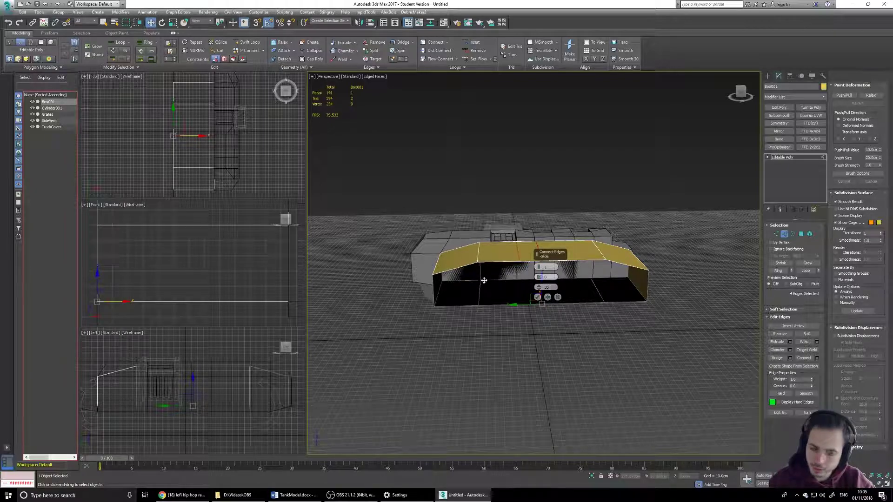
scroll(496, 248, "up", 4)
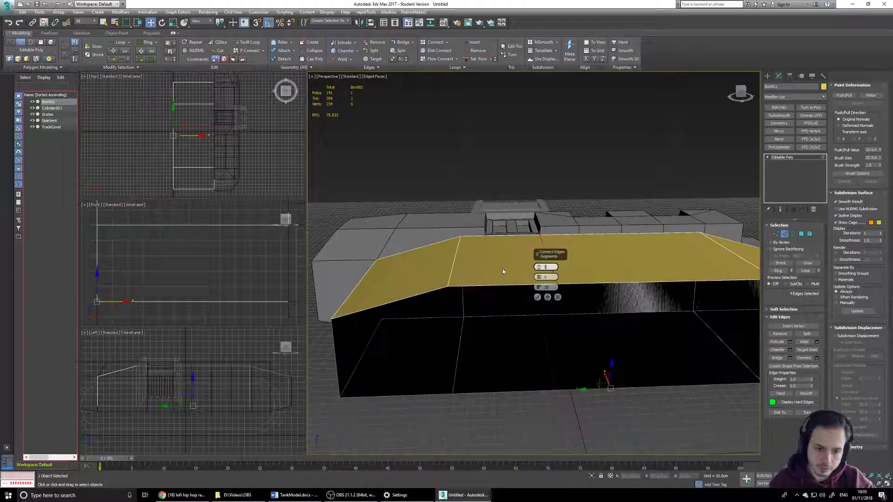
left_click(538, 297)
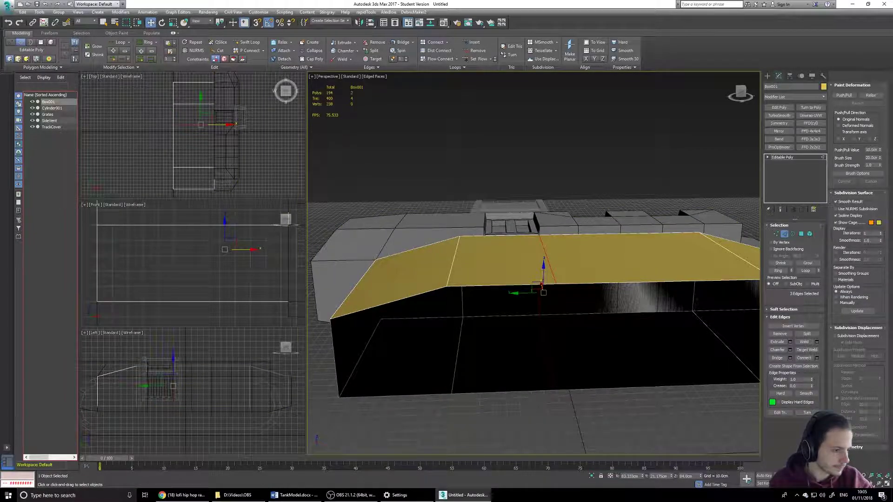
Raise the larger of the two middle polygons on the hull's upper face to Z 130 cm
left_click(801, 234)
left_click(657, 250)
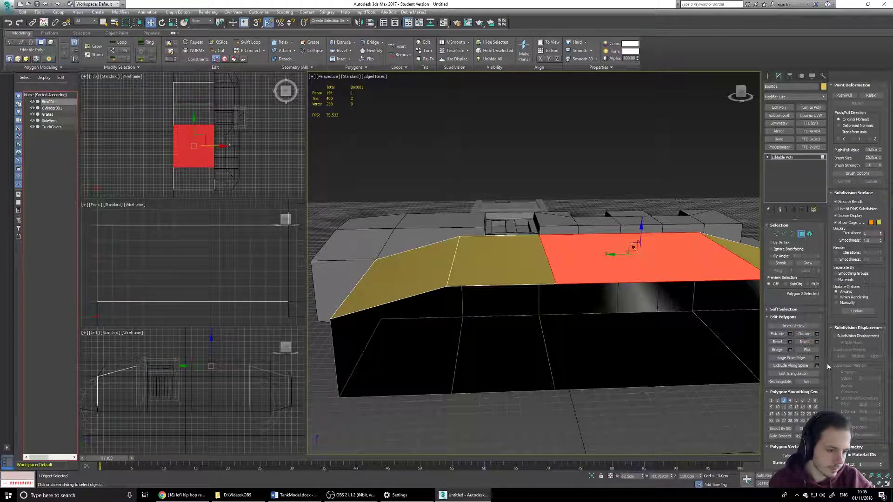
left_click_drag(698, 475, 507, 399)
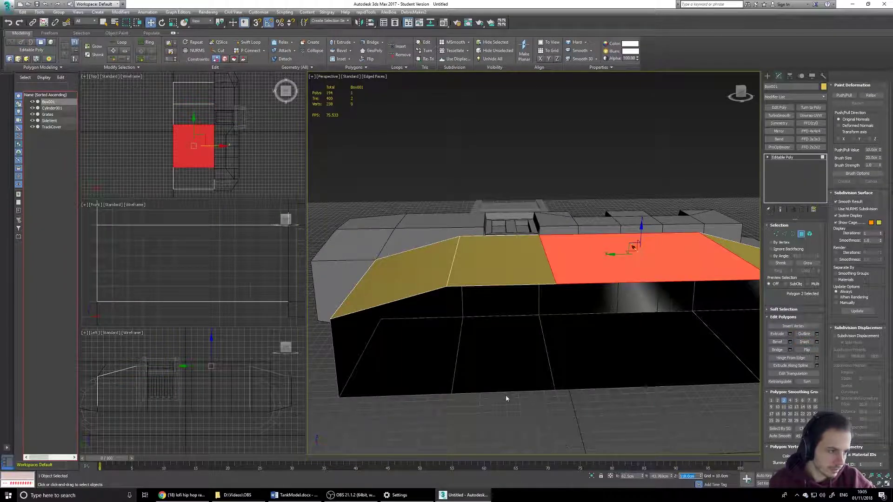
key("Return")
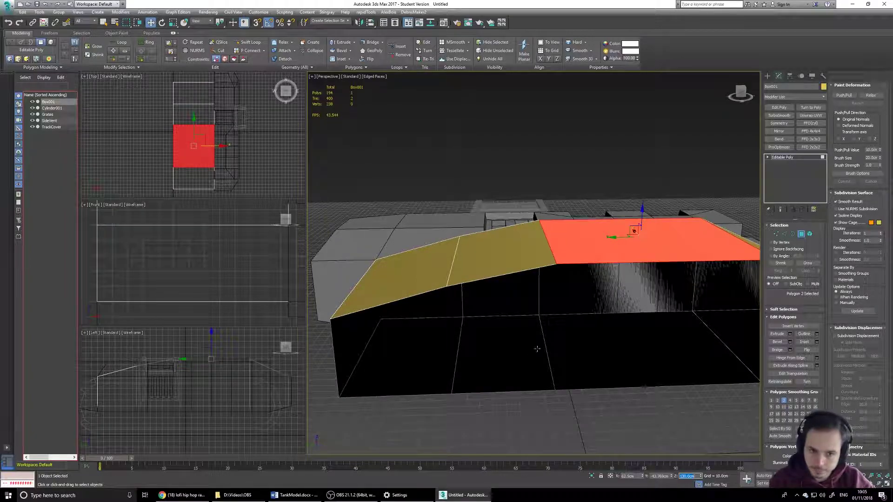
Move the cross edge between the hull's two front slope segments to Y 80 cm and Z 123 cm
scroll(562, 349, "down", 5)
scroll(532, 347, "up", 3)
middle_click_drag(532, 348, 674, 343, "alt")
middle_click_drag(567, 244, 537, 259, "alt")
middle_click_drag(695, 279, 540, 346, "alt")
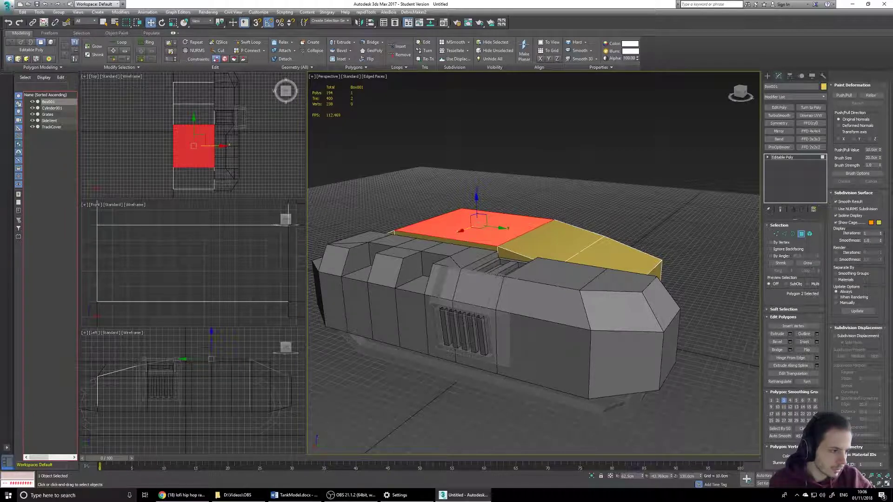
middle_click_drag(634, 188, 607, 196, "alt")
left_click(787, 235)
double_click(510, 285)
middle_click_drag(510, 285, 482, 270, "alt")
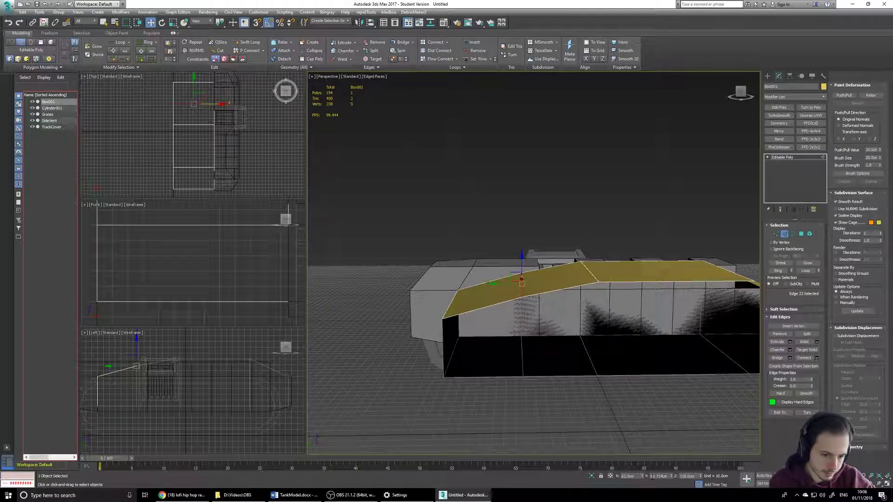
type("80")
key("Tab")
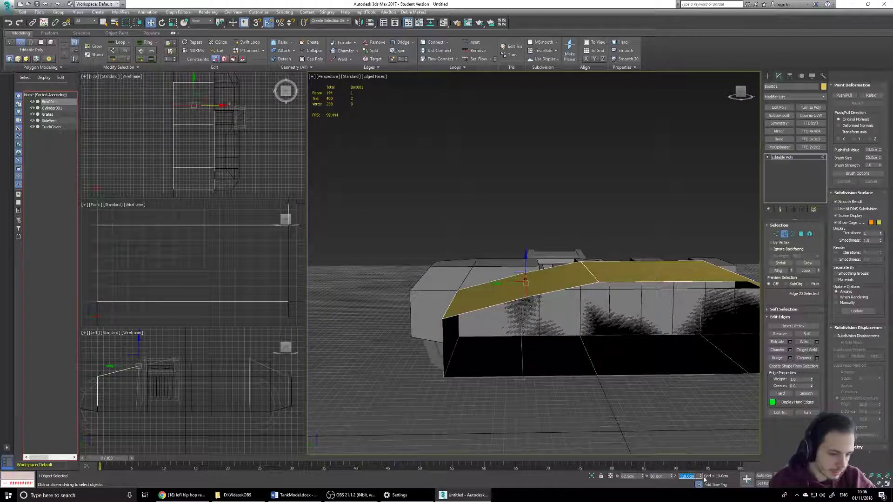
type("123")
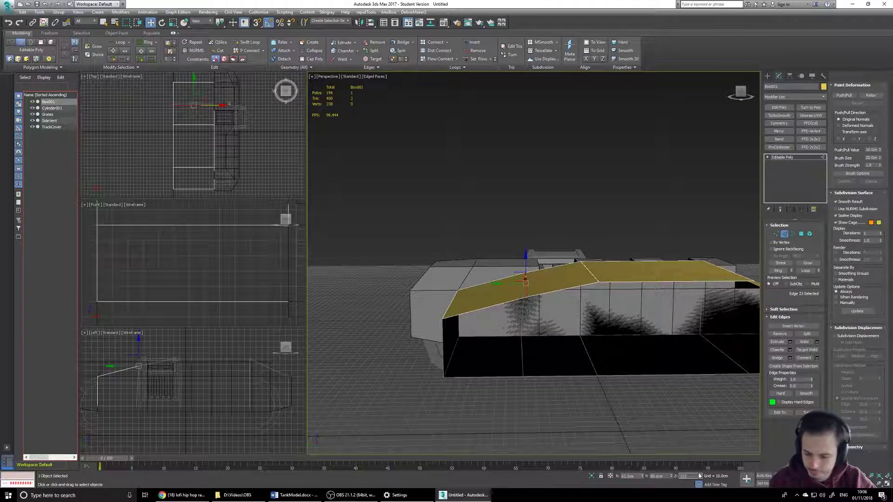
key("Return")
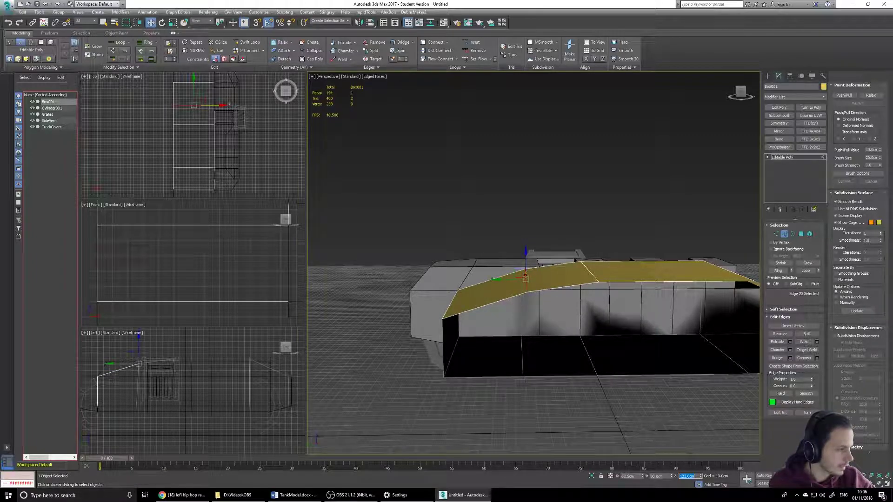
Lower the upper edge of the hull's front end face to Z 90 cm
left_click(452, 303)
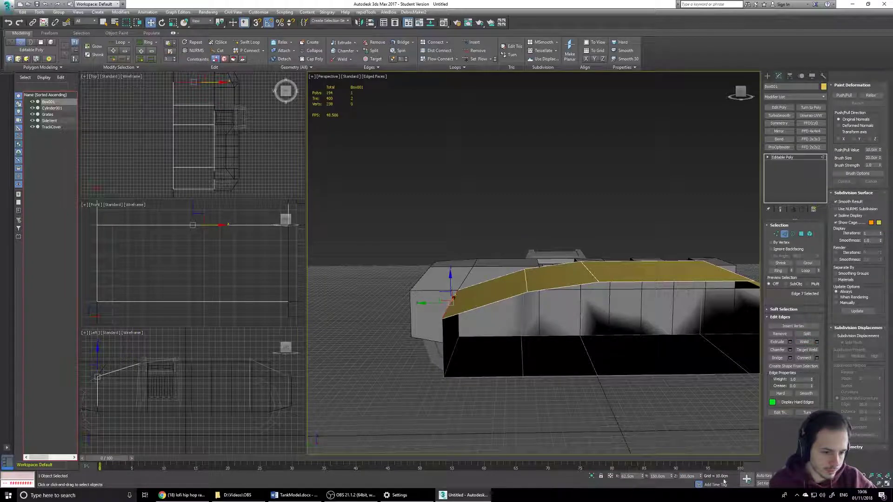
double_click(694, 476)
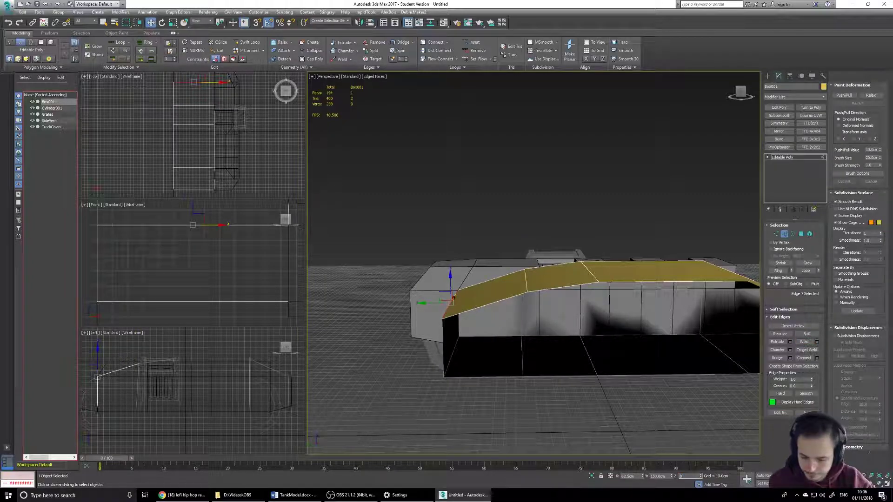
key("Return")
middle_click_drag(533, 313, 641, 300, "alt")
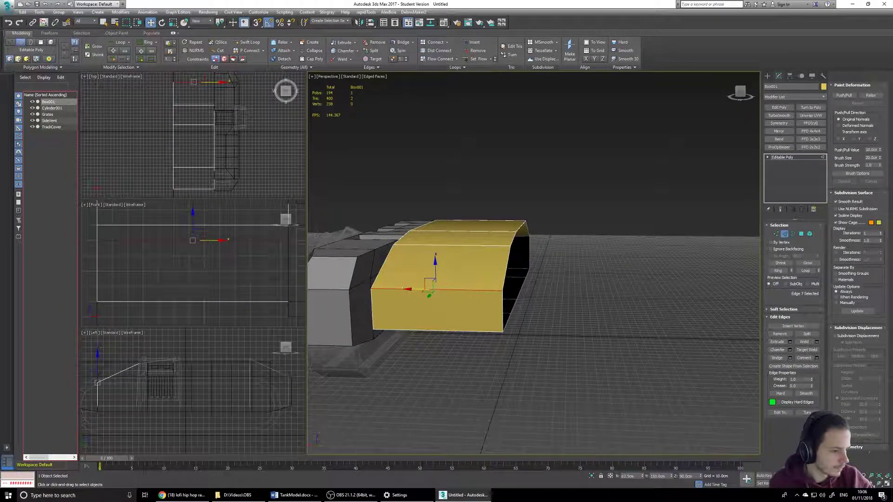
Assign smoothing group 1 to all of the hull's polygons and inspect the shading without the edge overlay
left_click(801, 234)
key("ctrl+a")
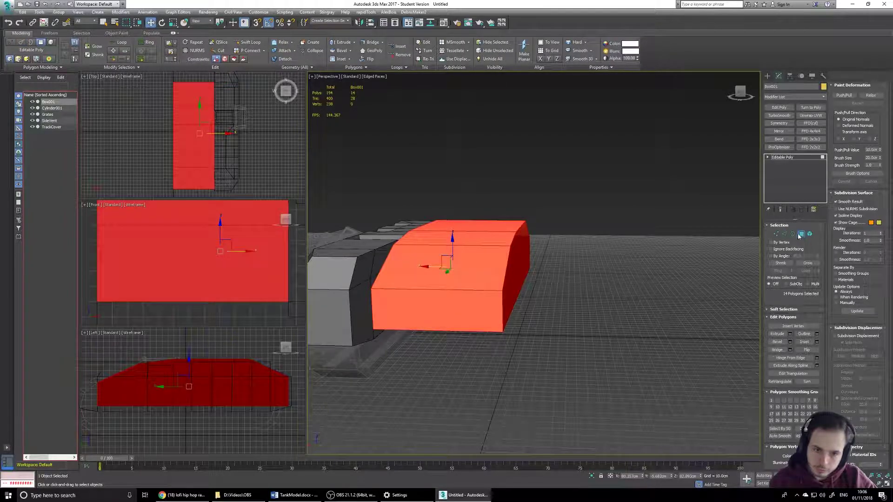
left_click(603, 187)
key("ctrl+a")
mouse_move(515, 296)
middle_mouse_down("alt")
mouse_move(587, 332)
mouse_move(562, 302)
mouse_move(515, 303)
middle_mouse_up("alt")
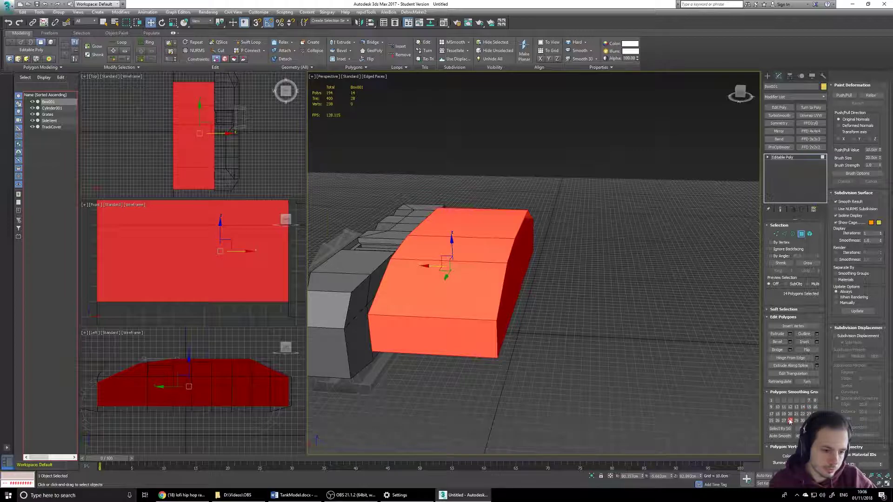
left_click(773, 401)
left_click(592, 294)
mouse_move(586, 329)
middle_mouse_down("alt")
mouse_move(610, 370)
mouse_move(607, 398)
middle_mouse_up("alt")
key("F4")
middle_click_drag(607, 354, 600, 284, "alt")
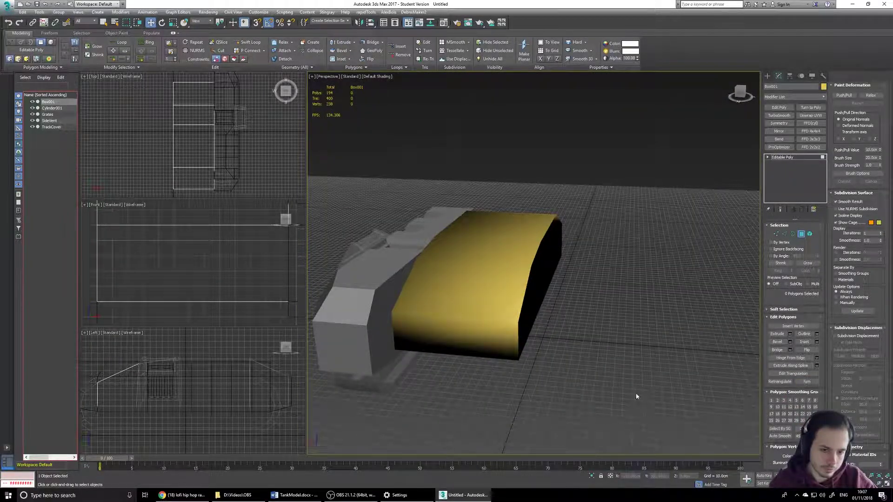
Auto-smooth all of the hull's polygons with the default threshold and inspect the shading from several angles
left_click_drag(343, 147, 716, 401)
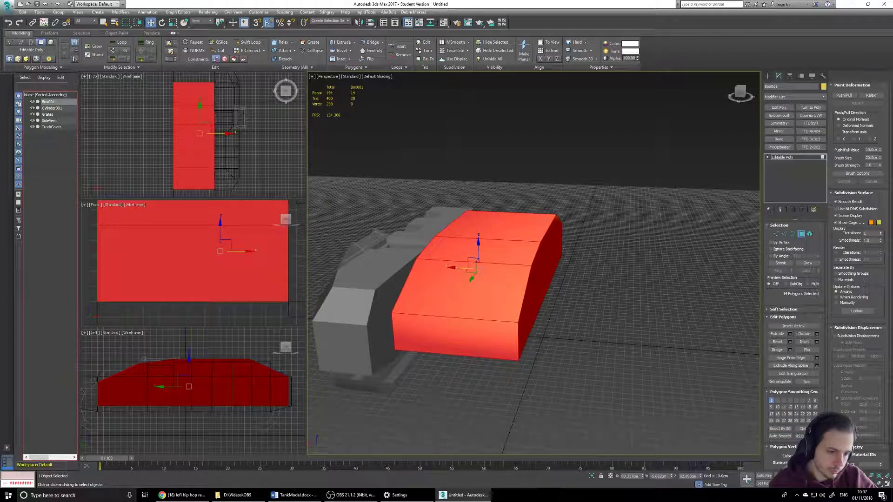
middle_click_drag(569, 357, 537, 350, "alt")
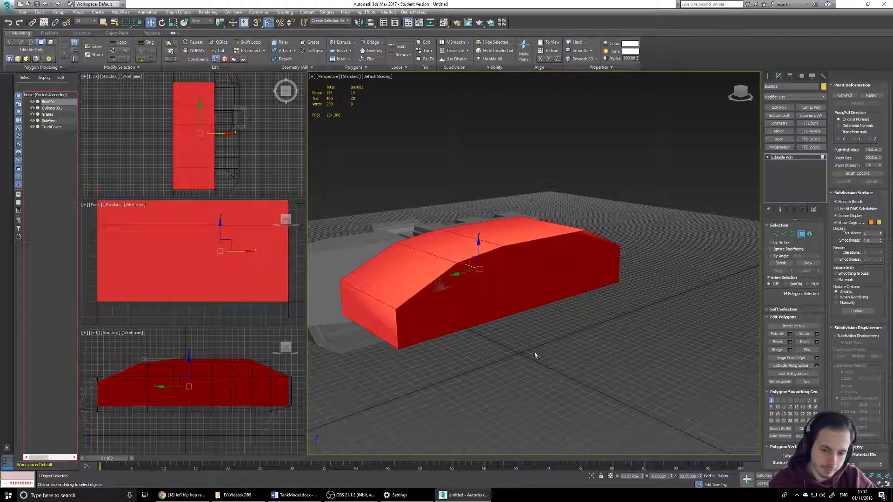
left_click(780, 436)
left_click(476, 378)
middle_click_drag(476, 379, 502, 385, "alt")
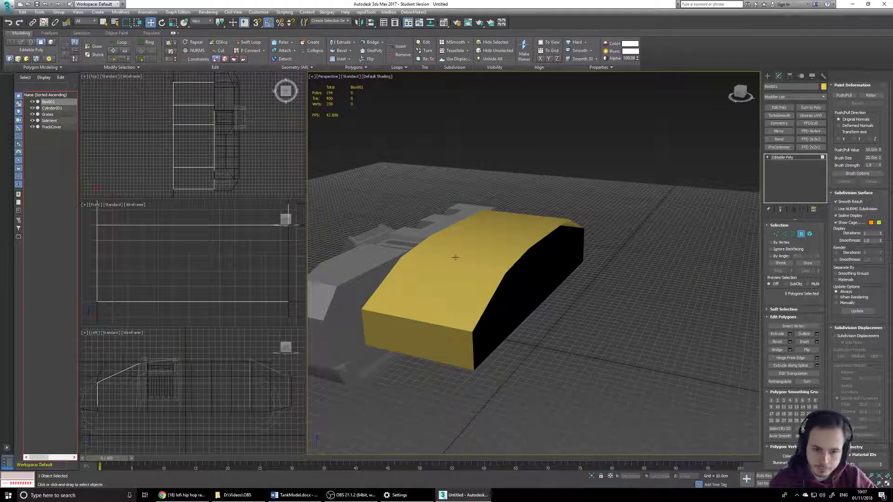
middle_click_drag(455, 257, 416, 314, "alt")
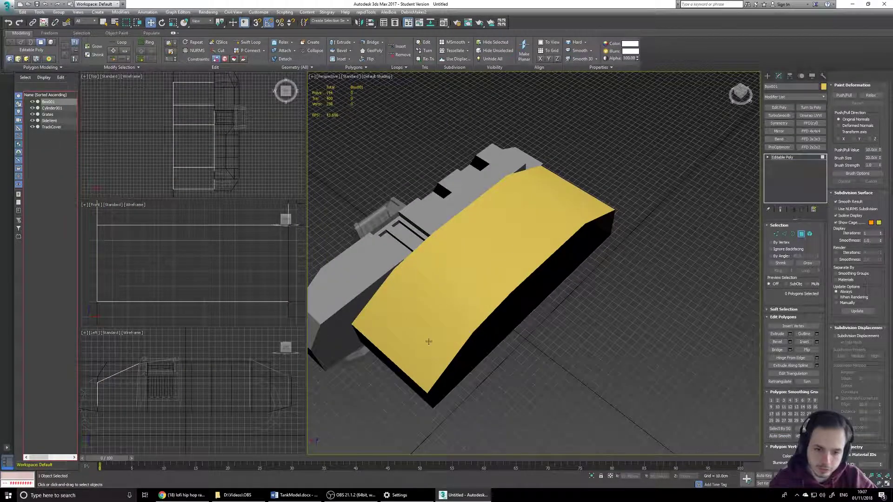
middle_click_drag(532, 258, 495, 279, "alt")
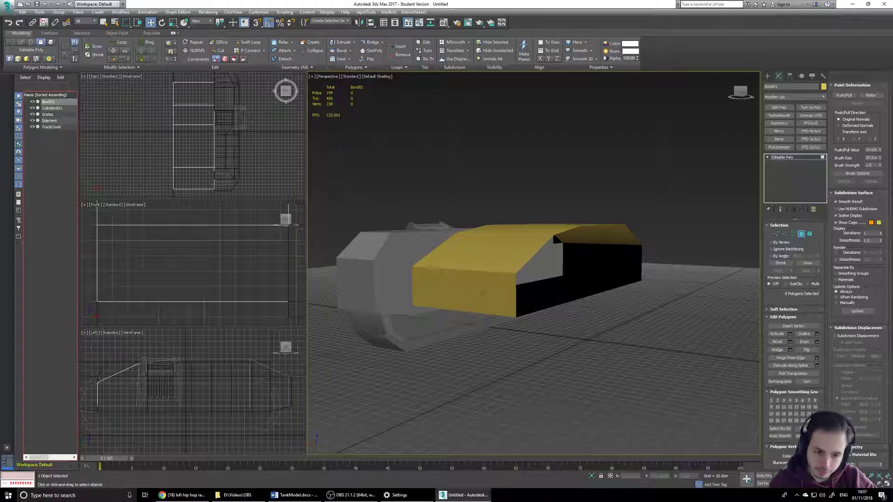
Reapply Auto Smooth to all of the hull's polygons with a lower threshold angle
left_click_drag(808, 436, 758, 435)
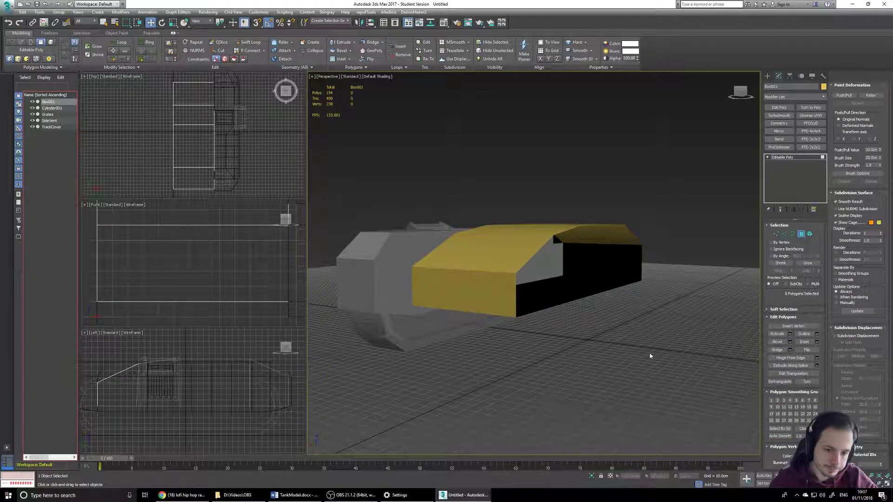
key("ctrl+a")
left_click(782, 436)
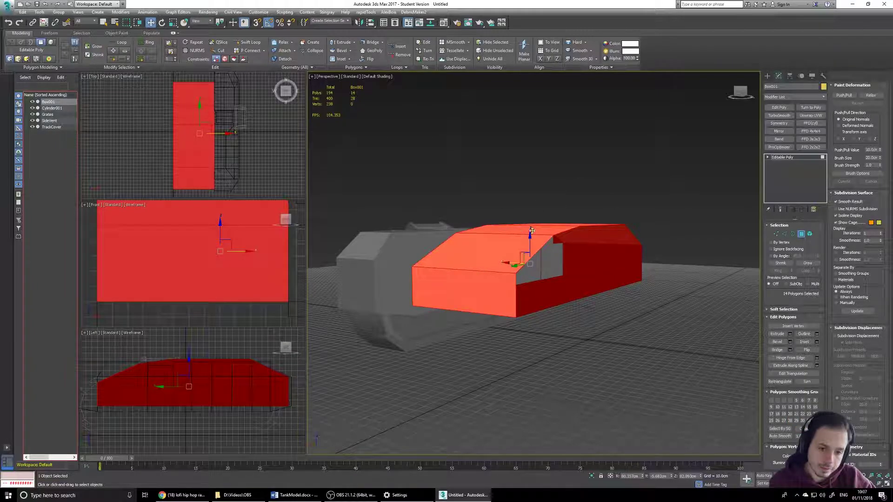
left_click(614, 361)
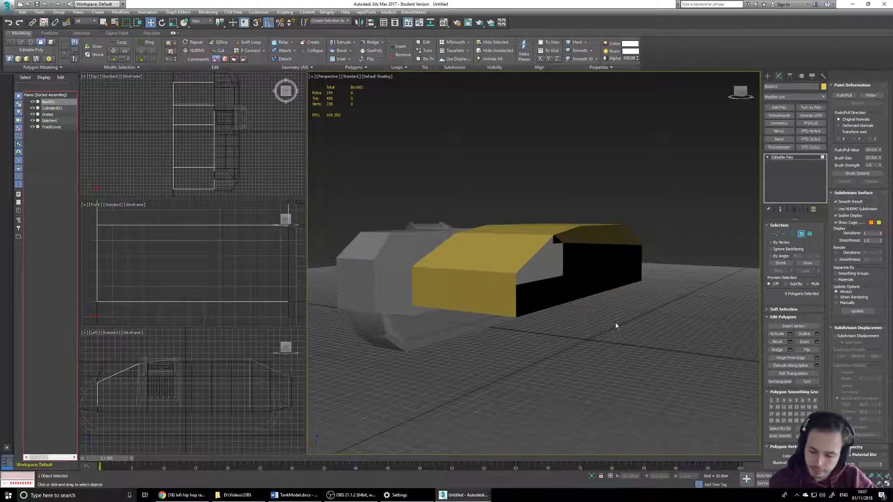
middle_click_drag(568, 297, 538, 256, "alt")
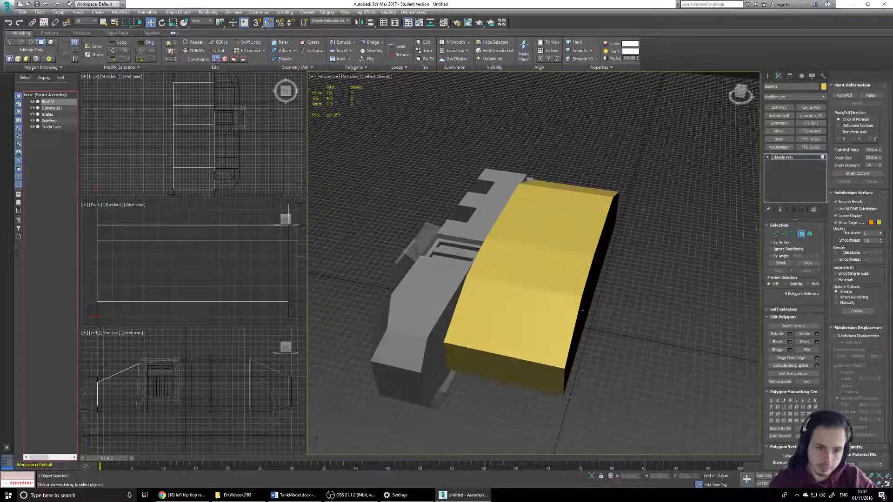
Examine from several angles how the track fits under its cover and beside the half hull
middle_click_drag(570, 332, 542, 310, "alt")
scroll(610, 262, "up", 3)
middle_click_drag(610, 262, 544, 288, "alt")
scroll(663, 258, "down", 3)
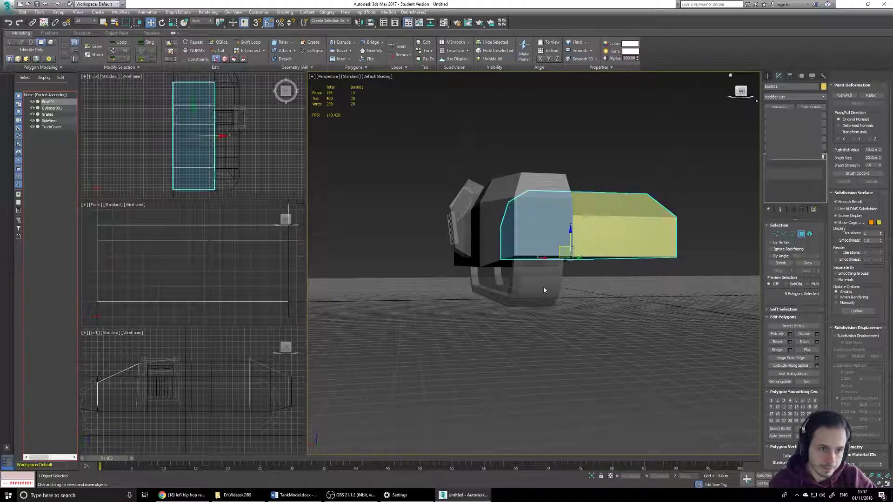
left_click(544, 288)
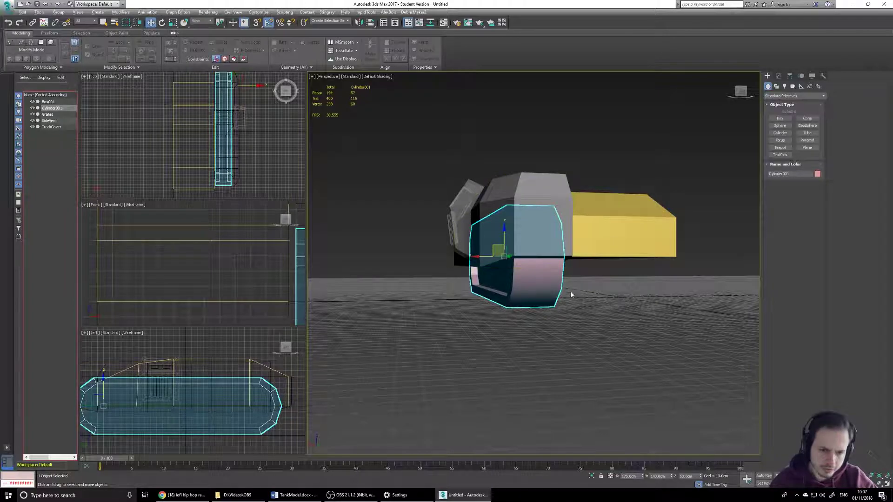
middle_click_drag(570, 297, 659, 270, "alt")
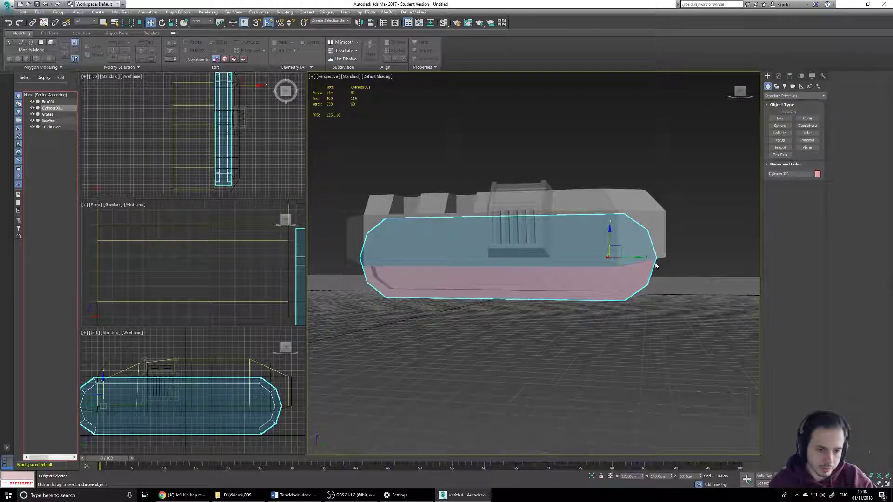
middle_click_drag(653, 275, 594, 292, "alt")
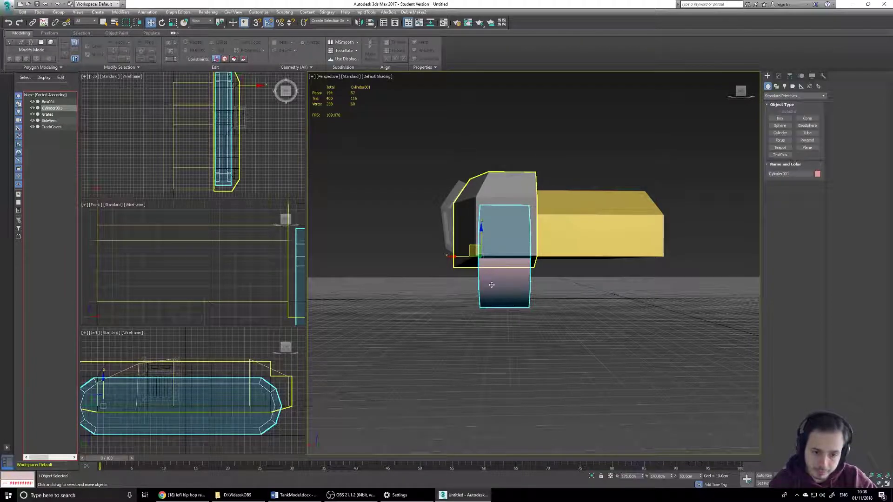
middle_click_drag(495, 345, 527, 285, "alt")
left_click(642, 329)
middle_click_drag(649, 313, 660, 295, "alt")
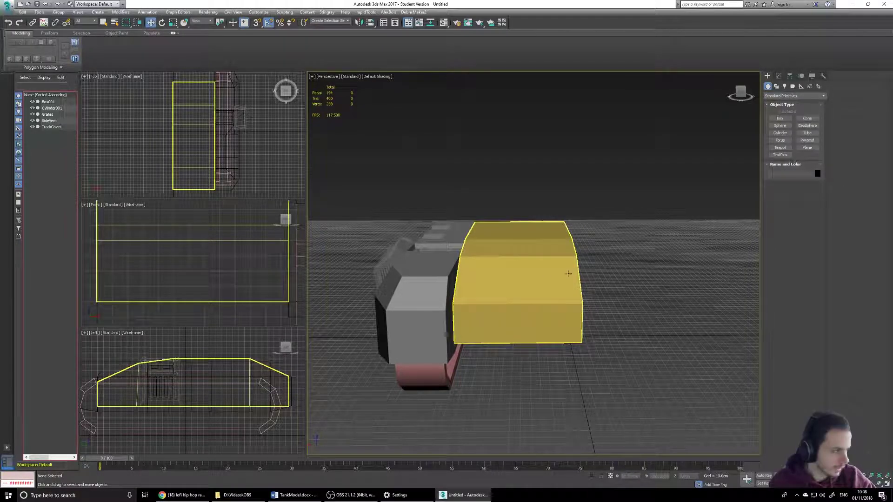
middle_click_drag(548, 273, 598, 304, "alt")
Connect the four lengthwise edges of the hull's rear sloped section with 1 segment
left_click(612, 207)
left_click(780, 77)
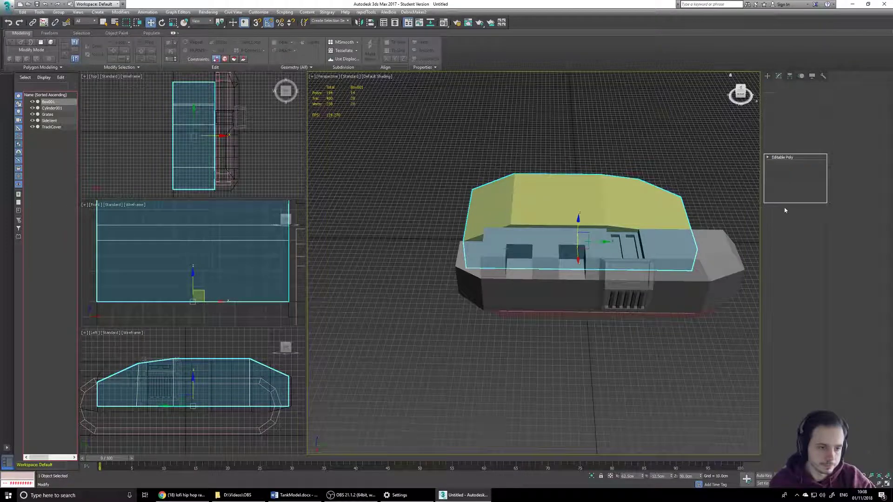
key("2")
middle_click_drag(479, 171, 538, 161)
left_click_drag(538, 162, 534, 324)
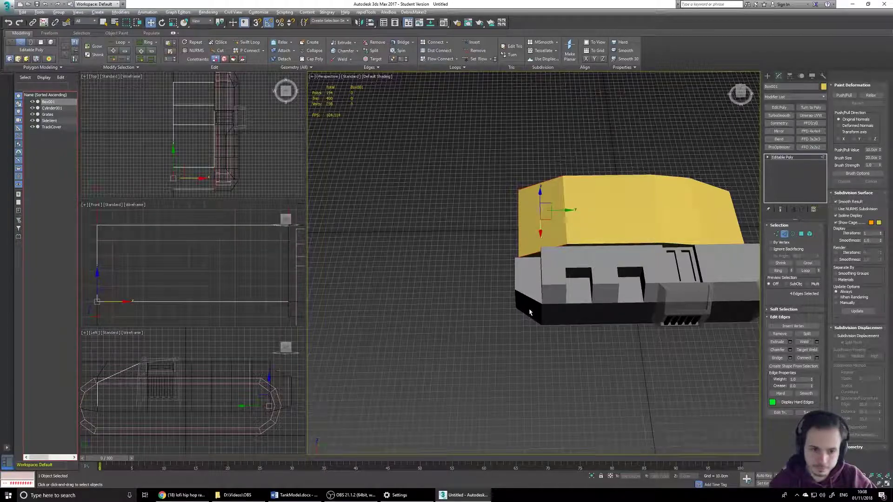
middle_click_drag(535, 265, 647, 261, "alt")
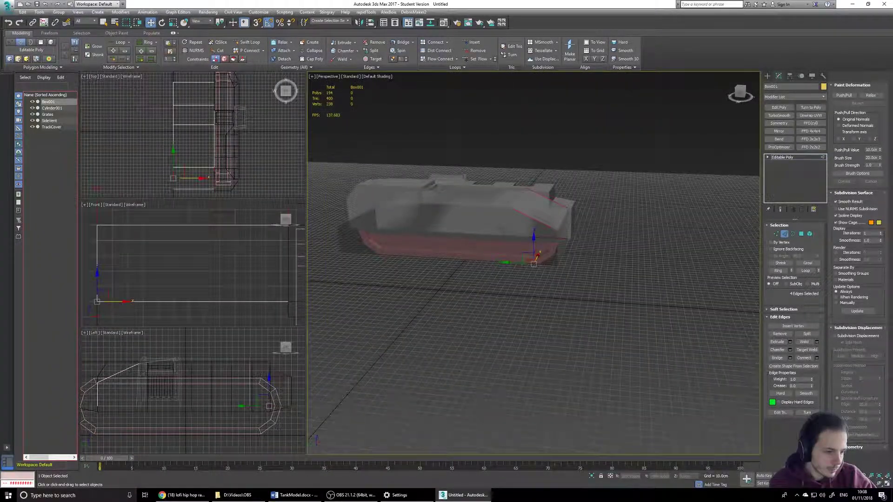
left_click(817, 357)
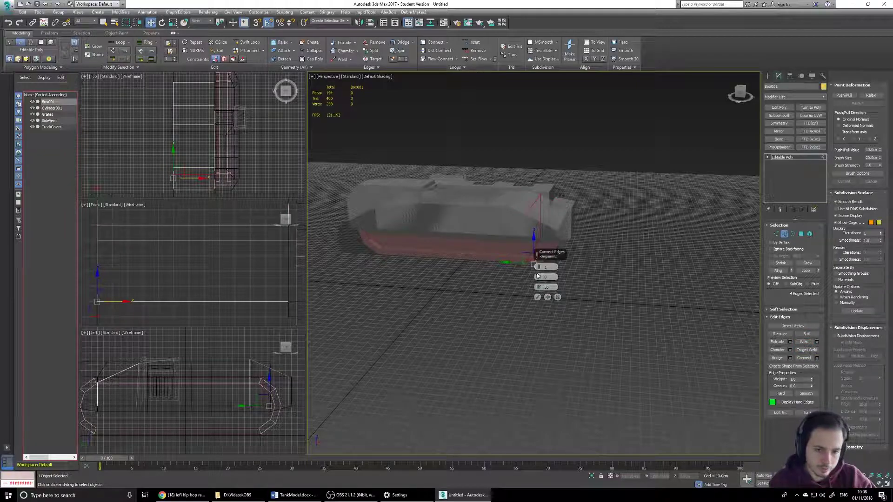
left_click(537, 297)
middle_click_drag(547, 286, 595, 273, "alt")
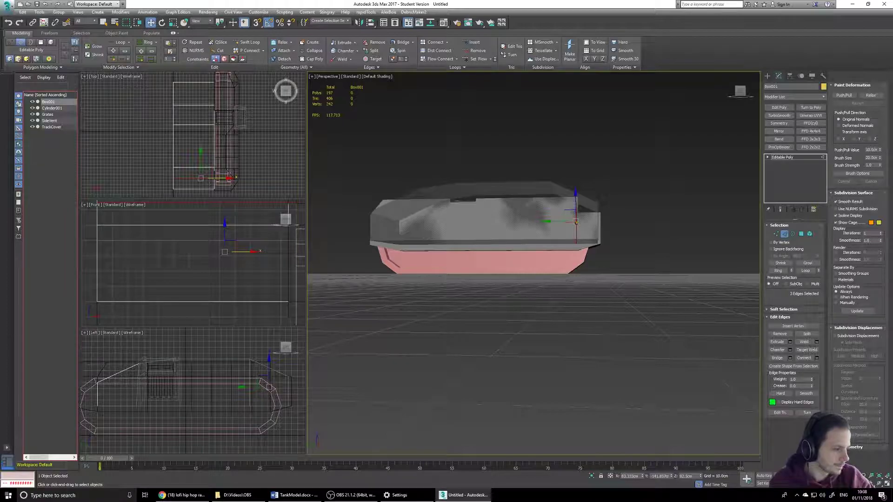
Clone the lower polygon of the hull's rear slope upward as a separate object named Vent
key("4")
middle_click_drag(608, 224, 597, 240, "alt")
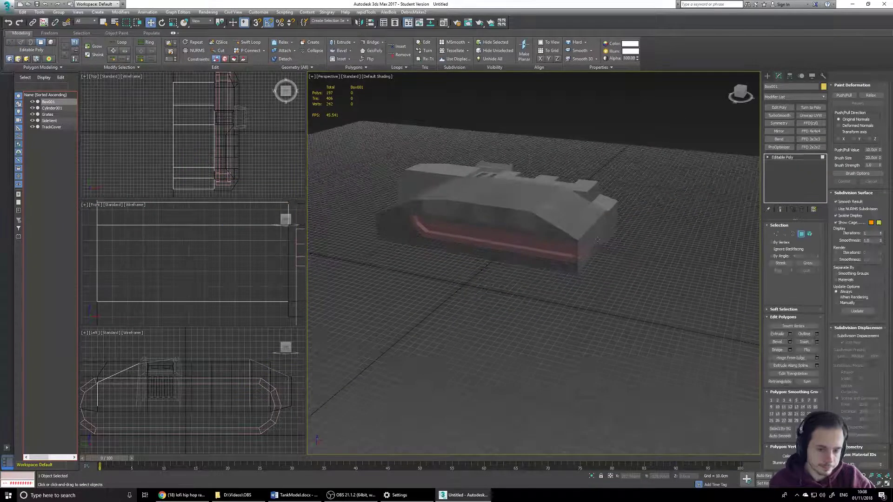
left_click(584, 217)
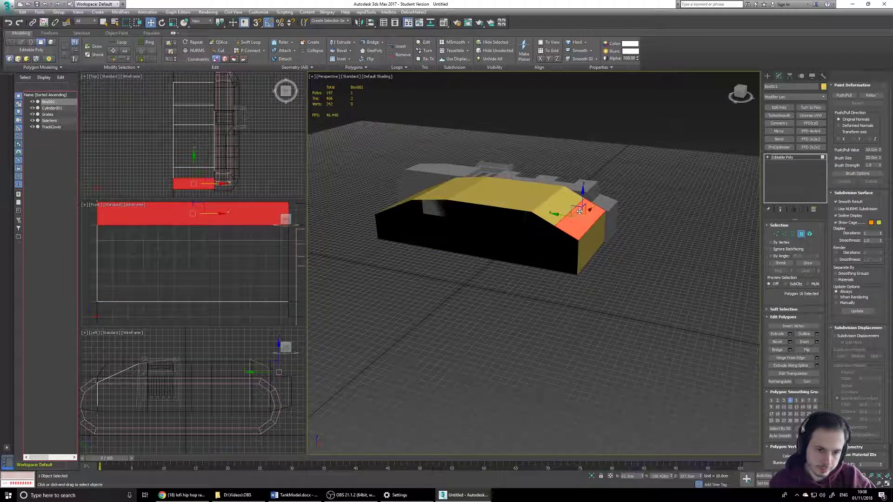
scroll(584, 199, "up", 3)
left_click_drag(586, 210, 587, 161, "shift")
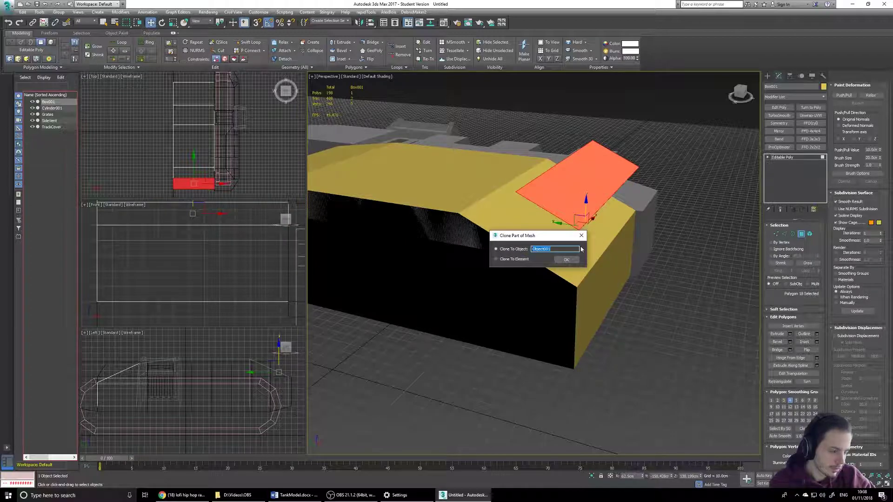
type("vent")
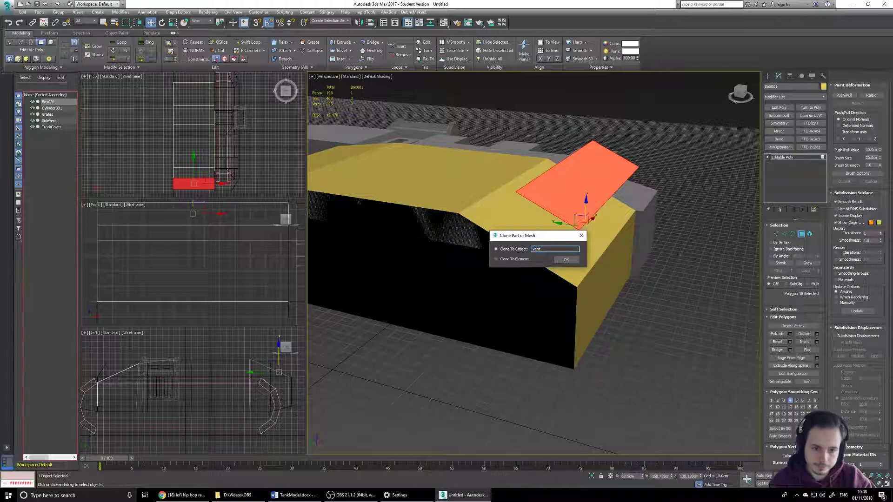
left_click(565, 259)
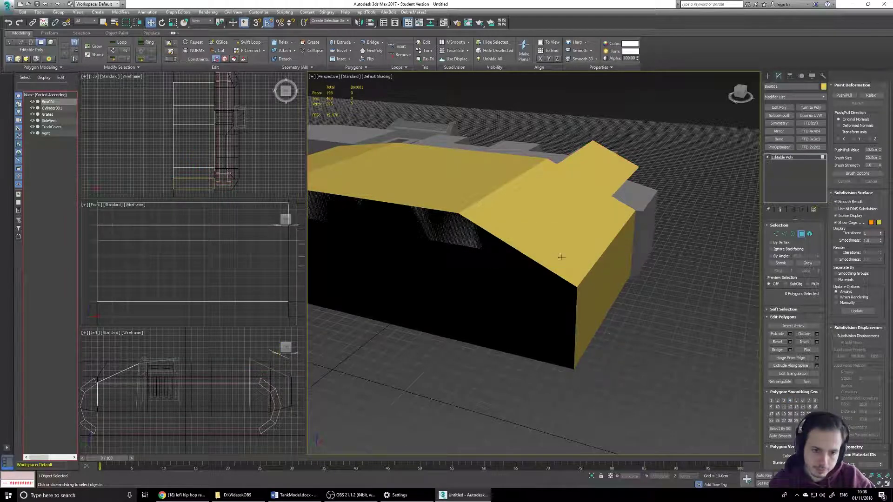
left_click(48, 134)
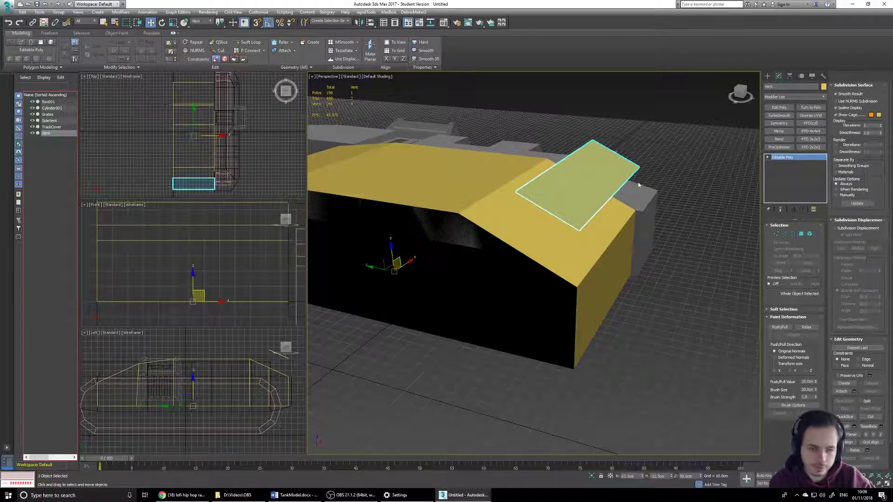
Remove the three-edge cross loop from the hull's rear sloped section, with edged faces displayed
left_click(584, 235)
key("4")
left_click(767, 78)
left_click(779, 75)
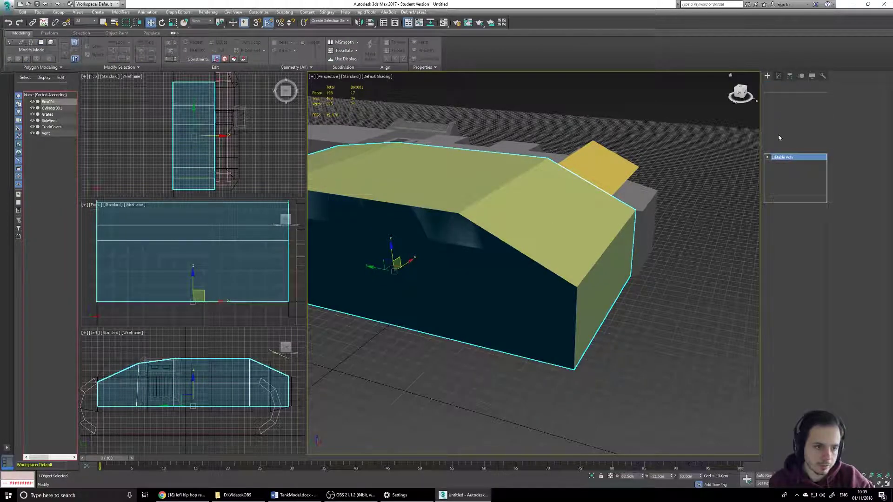
key("2")
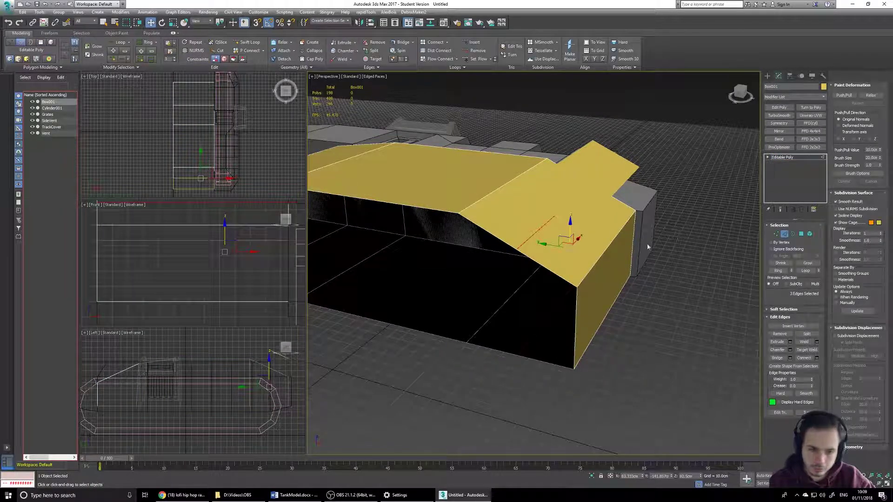
middle_click_drag(559, 258, 587, 251, "alt")
left_click(694, 275)
double_click(564, 223)
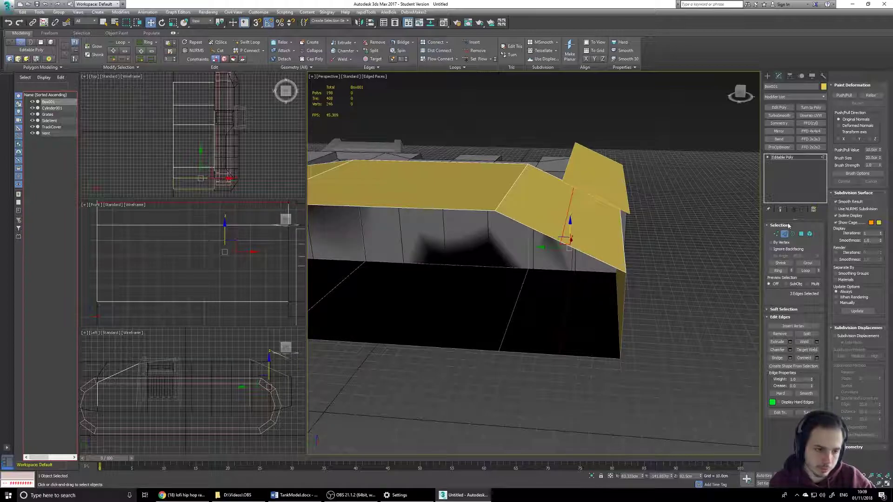
left_click(774, 350)
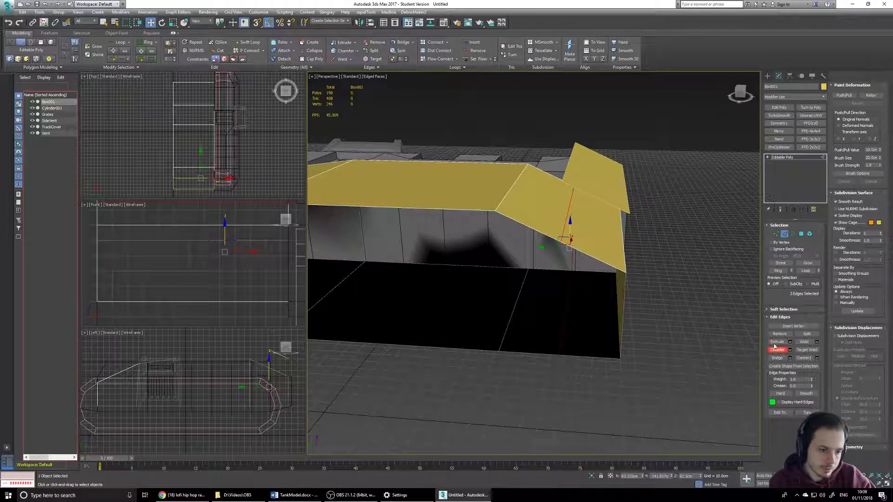
left_click(780, 333)
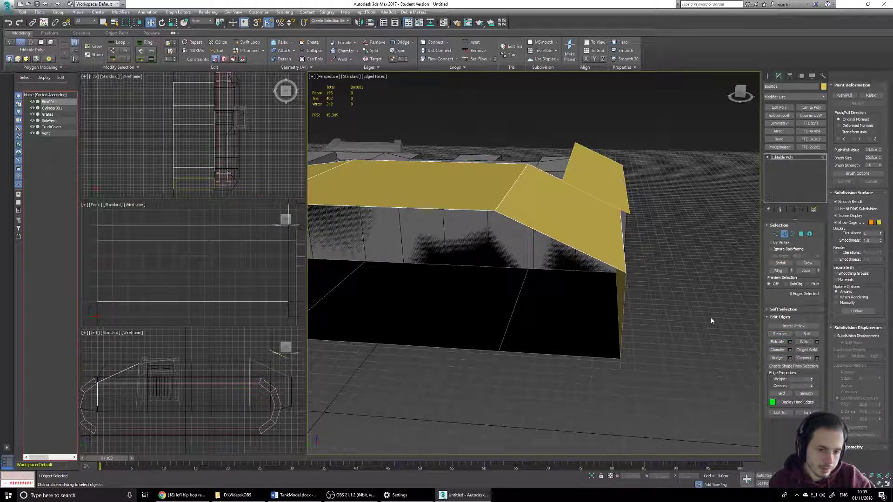
key("ctrl+z")
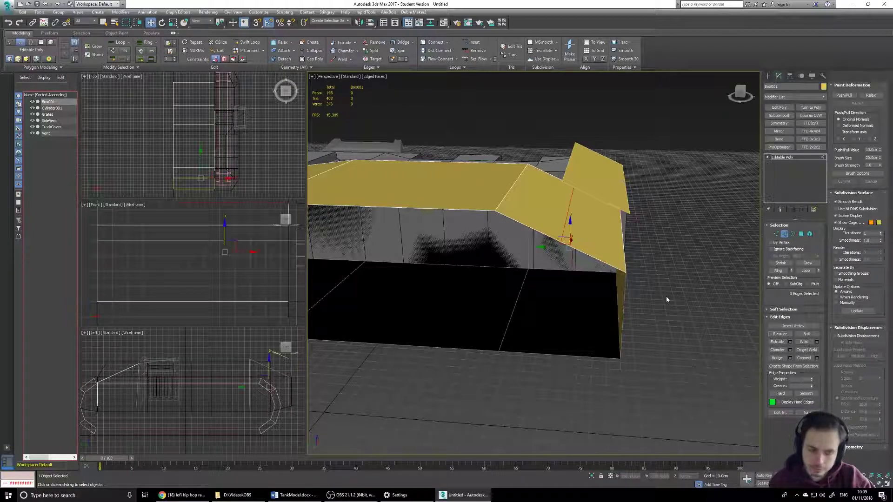
key("ctrl+y")
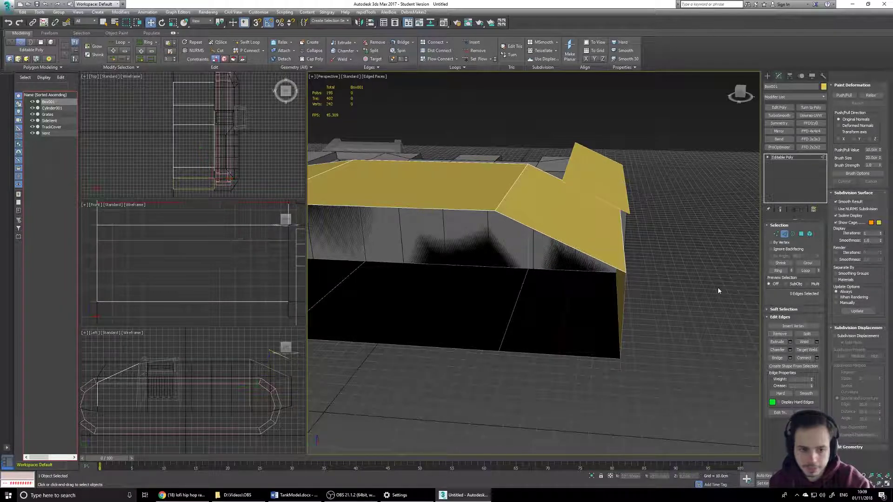
Try to remove the cross edge loop from the hull's rear slope, check the vertices there, and undo the removal
left_click(776, 234)
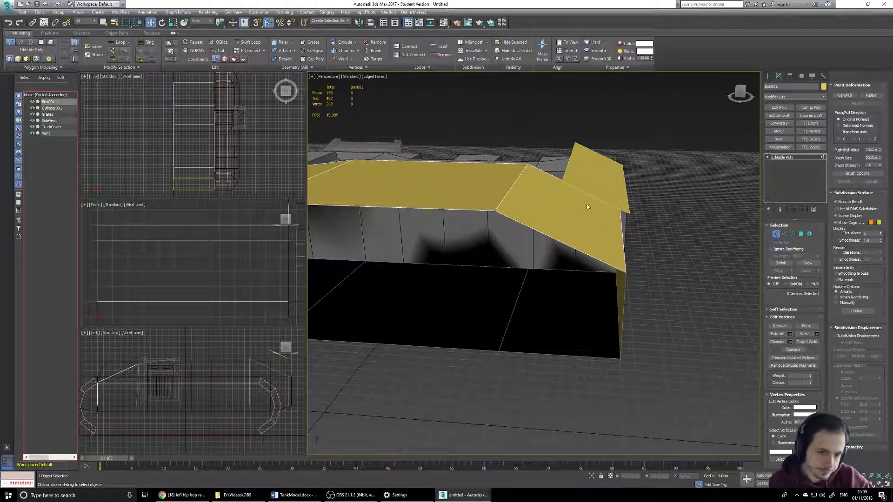
left_click(562, 243)
left_click(784, 234)
double_click(568, 231)
key("ctrl+BackSpace")
left_click(776, 234)
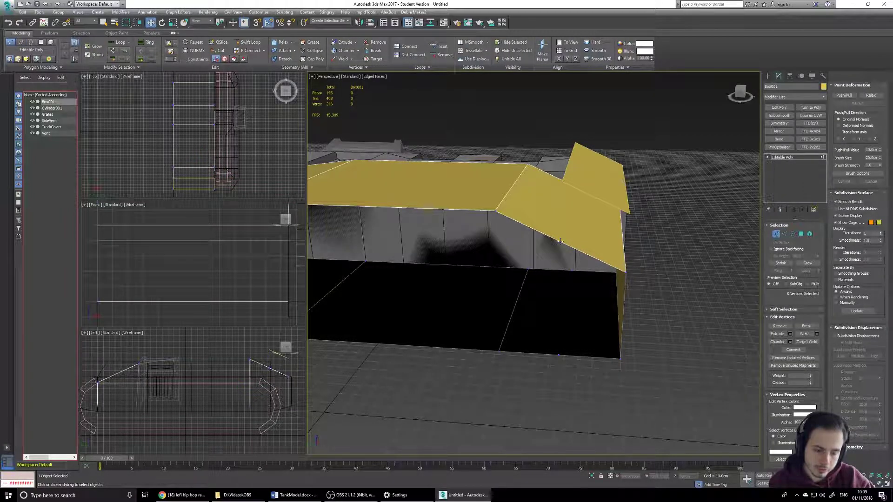
middle_click_drag(570, 231, 556, 233, "alt")
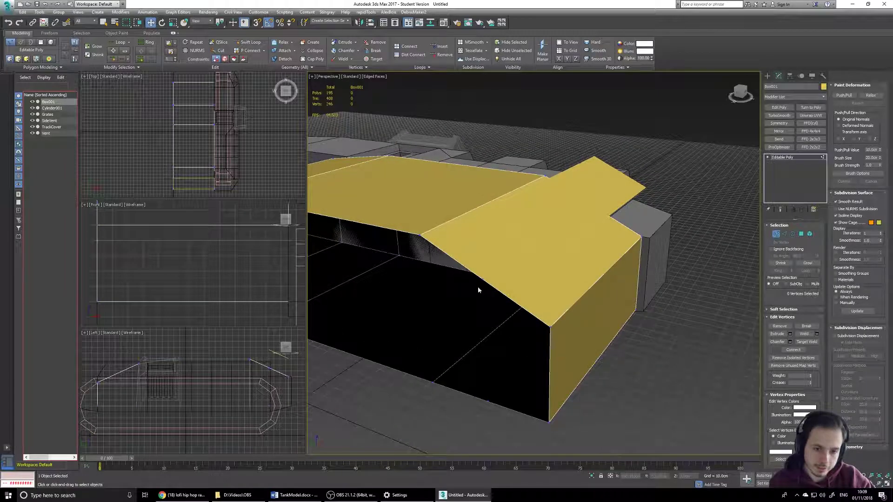
middle_click_drag(484, 291, 498, 291, "alt")
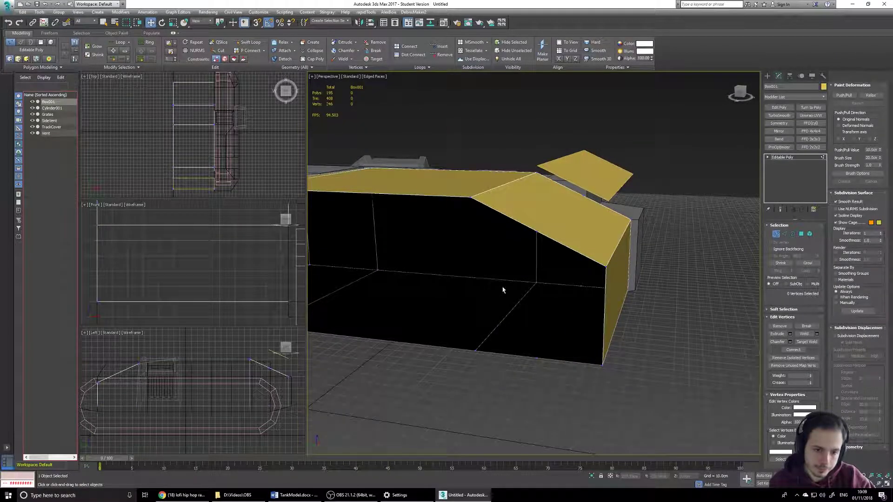
key("ctrl+z")
Remove the cross edge loop from the hull's rear slope together with its vertices
left_click(785, 234)
double_click(570, 229)
left_click(779, 334)
left_click(776, 234)
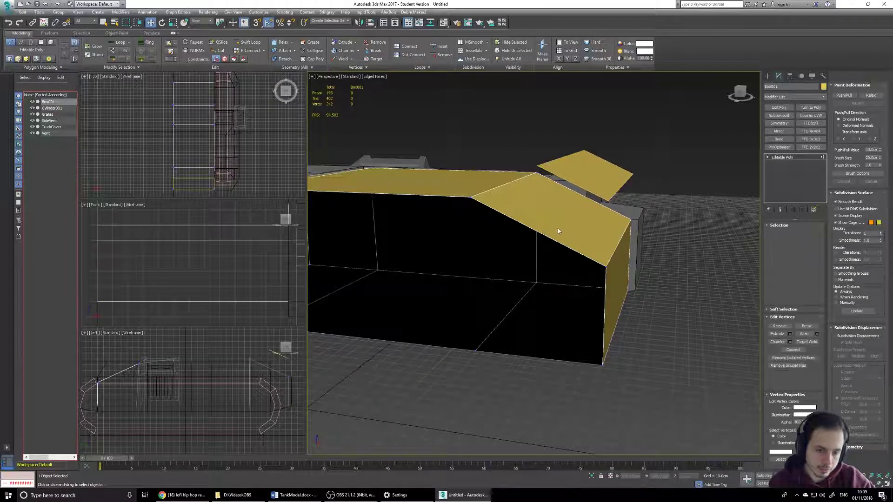
middle_click_drag(560, 225, 574, 243)
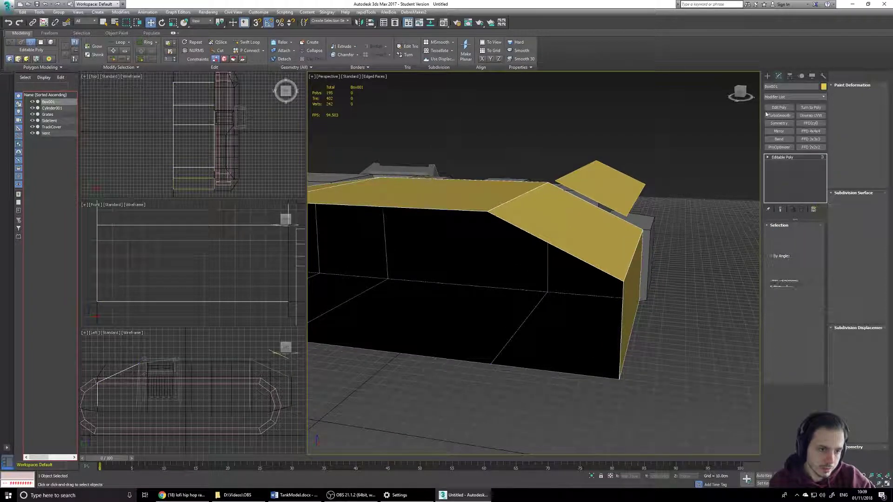
Try to place the whole Vent object at a Z position of 107.5 cm, and return it to 50 cm
left_click(767, 75)
left_click(613, 187)
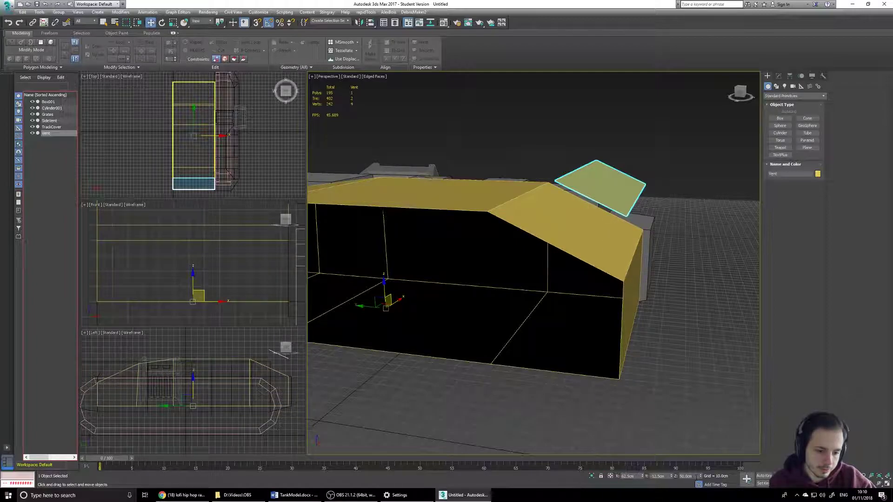
left_click_drag(693, 475, 614, 471)
type("107.5")
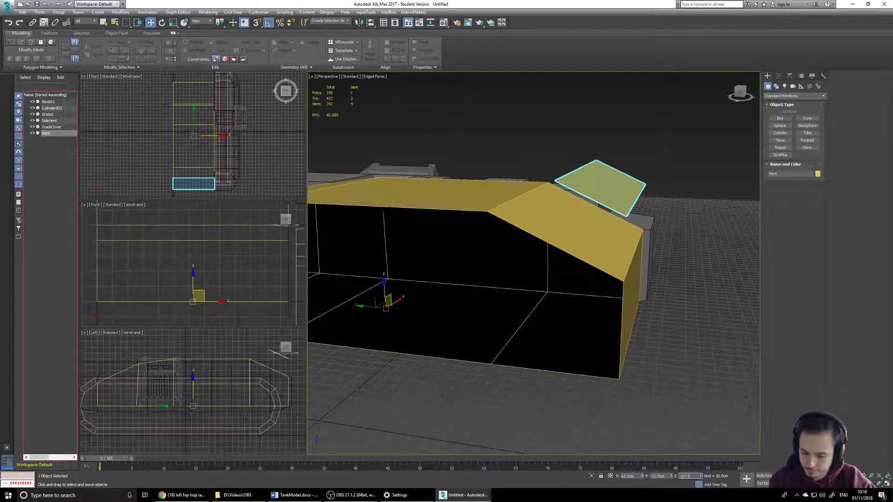
key("Return")
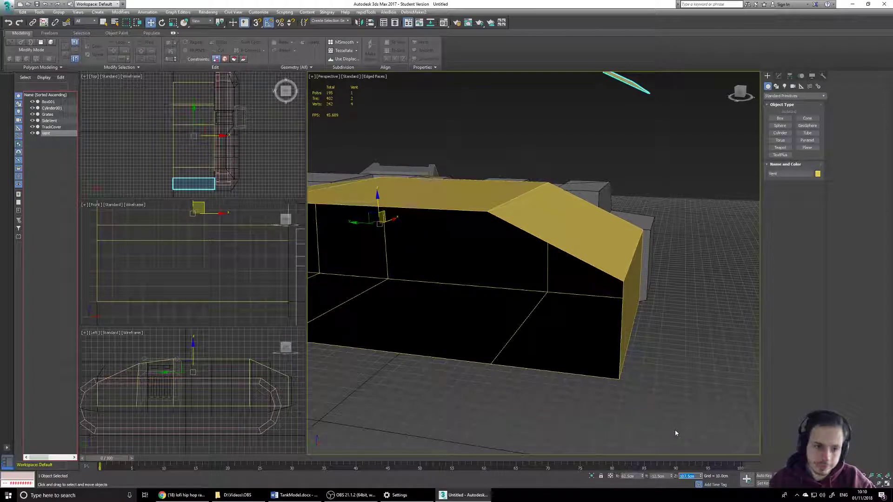
type("50")
key("Return")
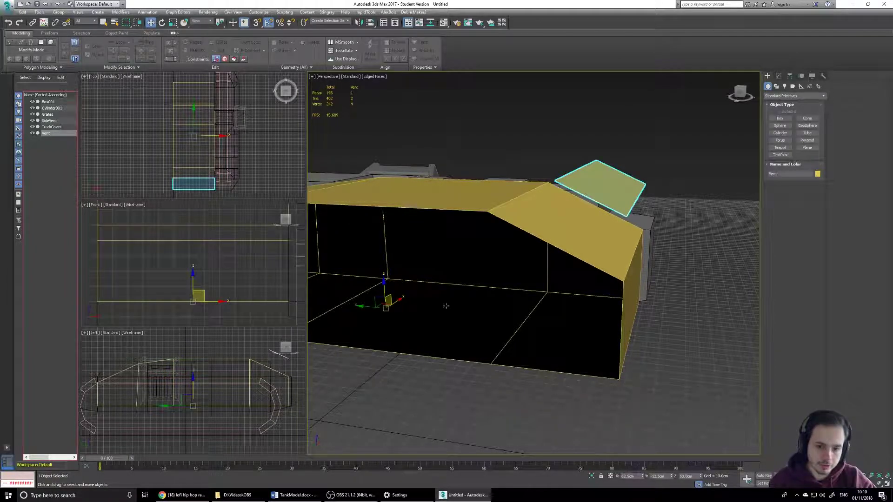
Lower the Vent's single polygon onto the hull's rear slope by setting its Z position to 107.5 cm
left_click(778, 75)
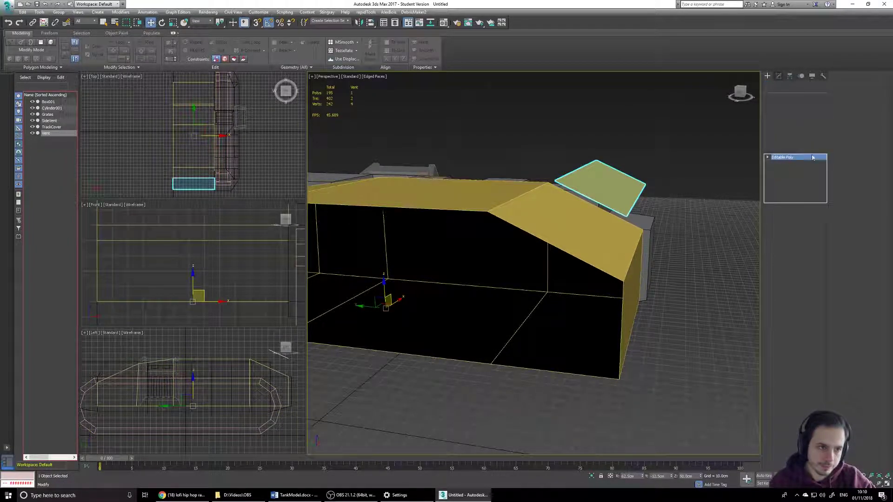
left_click(802, 233)
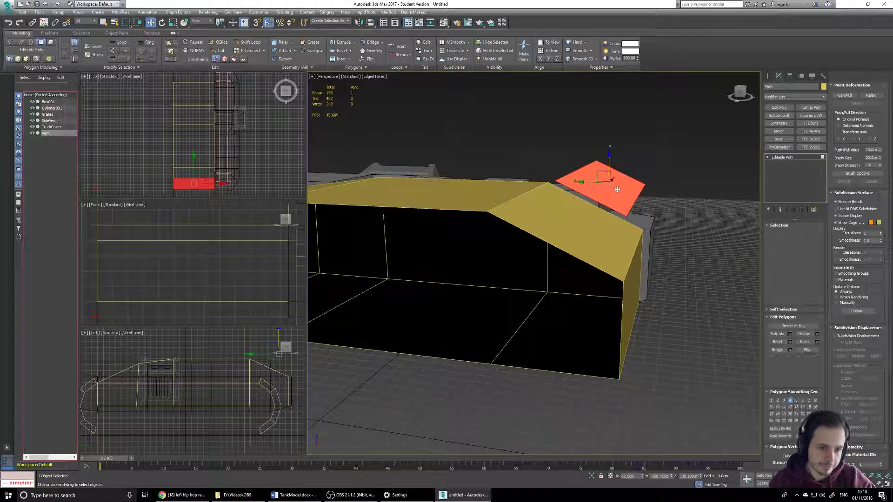
left_click_drag(698, 475, 629, 475)
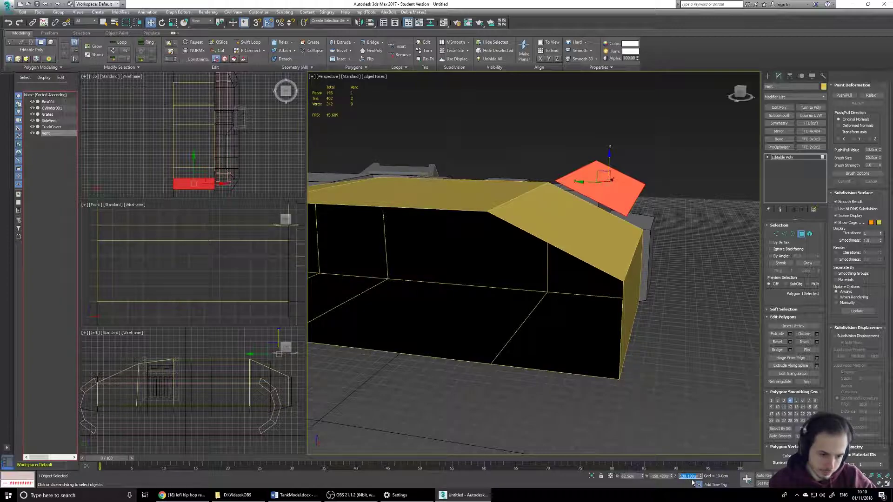
key("ctrl+v")
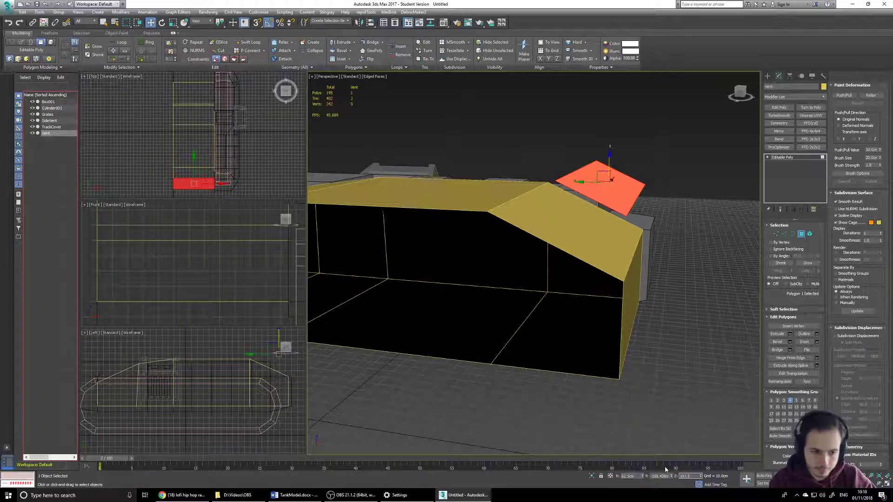
key("Return")
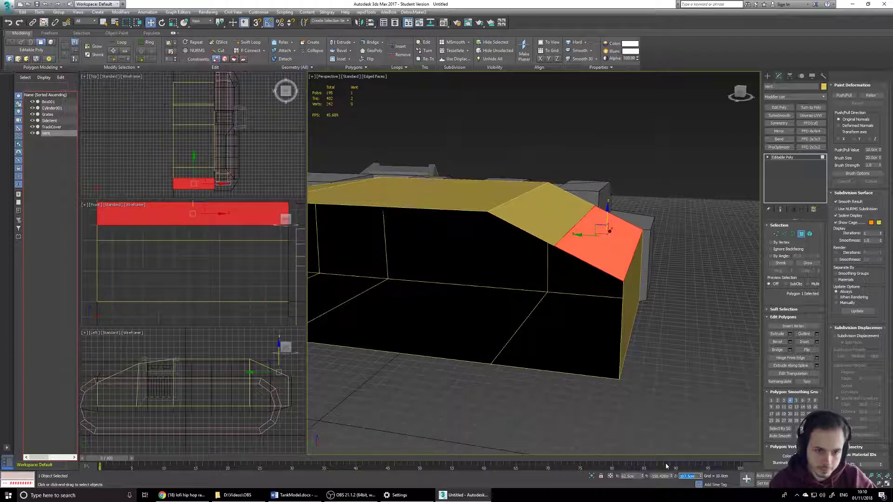
left_click(680, 292)
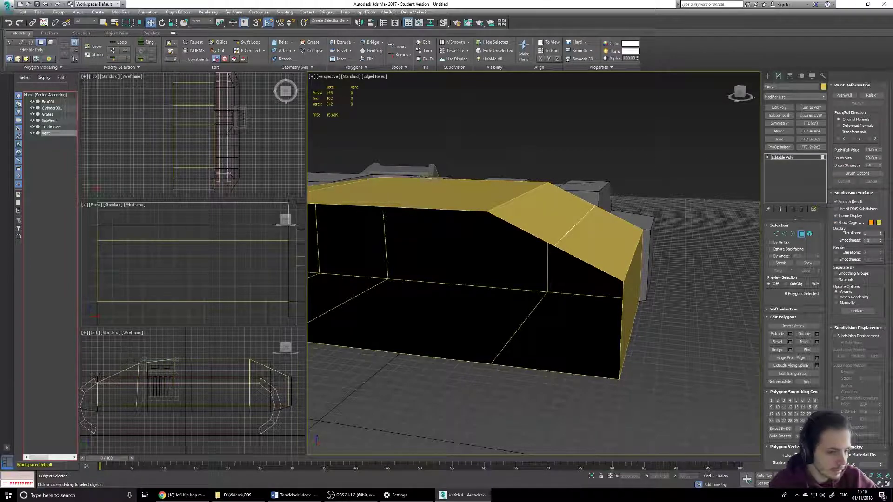
Bevel the Vent's polygon with a height of 12.5 cm and an outline of -5 cm
left_click(587, 235)
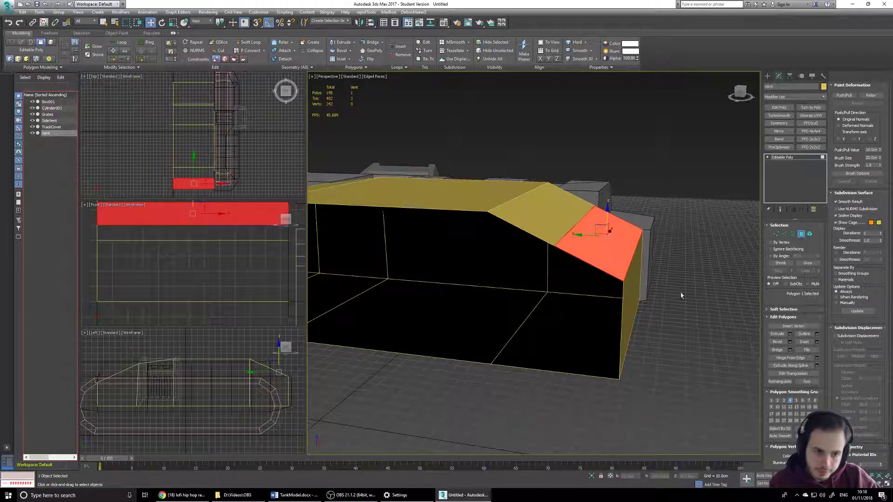
left_click(789, 342)
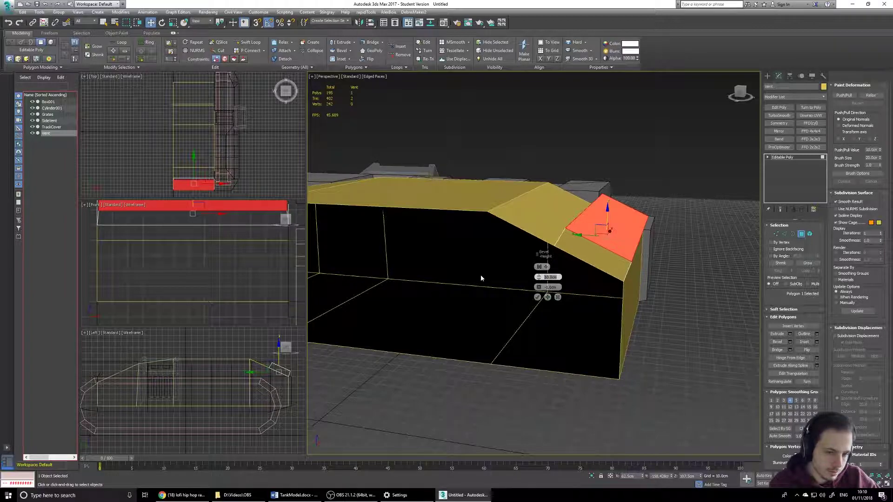
type("12")
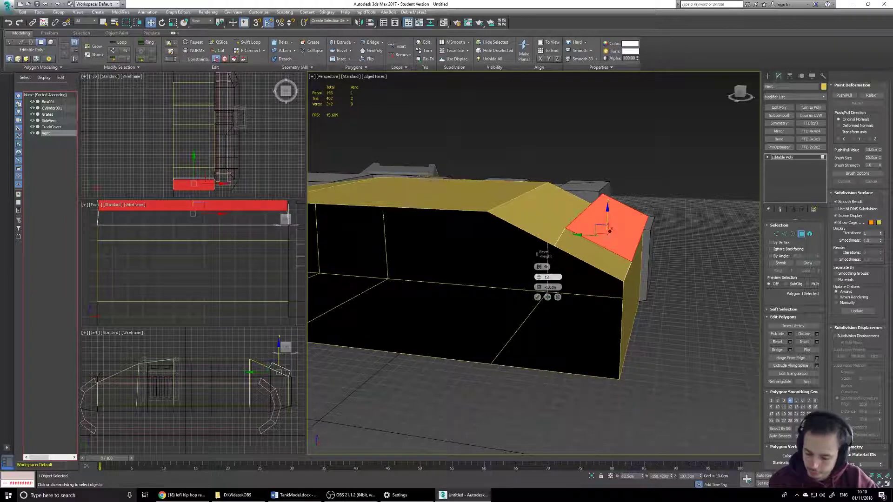
type(".5")
key("Tab")
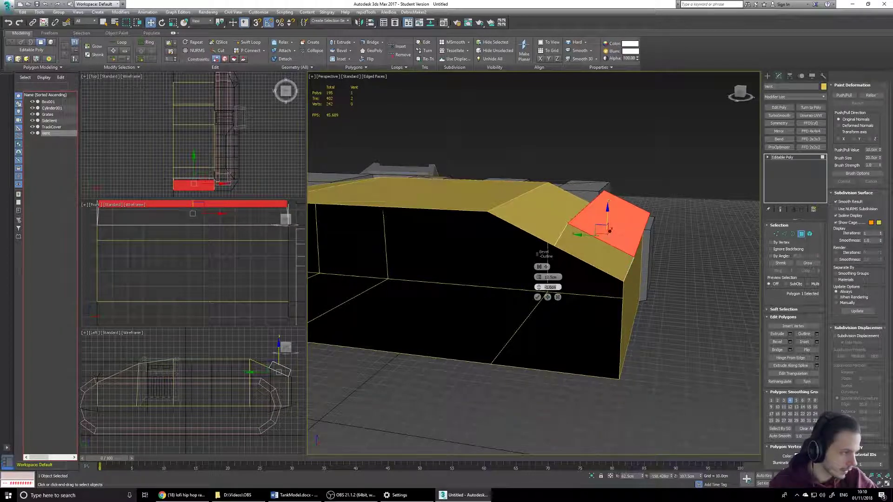
type("-5")
key("Return")
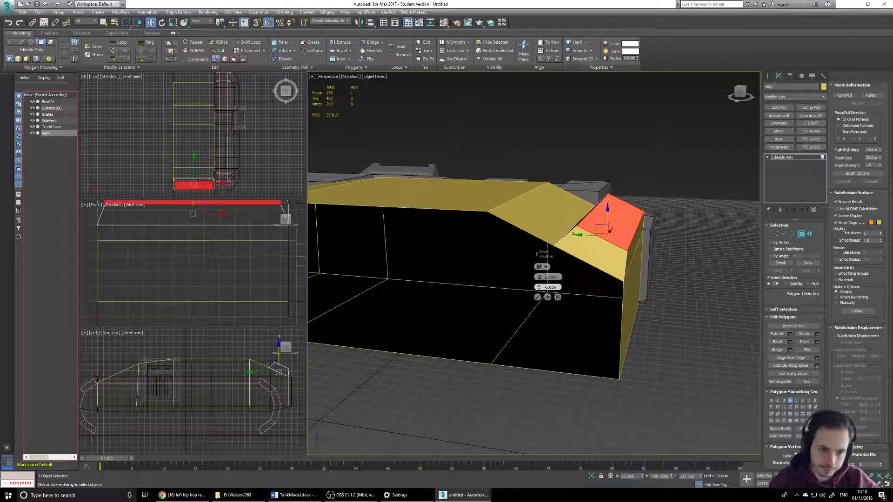
middle_click_drag(583, 262, 534, 307, "alt")
left_click(538, 297)
left_click(577, 354)
Inset the Vent's upper sloped polygon by 3 cm
middle_click_drag(577, 355, 646, 317, "alt")
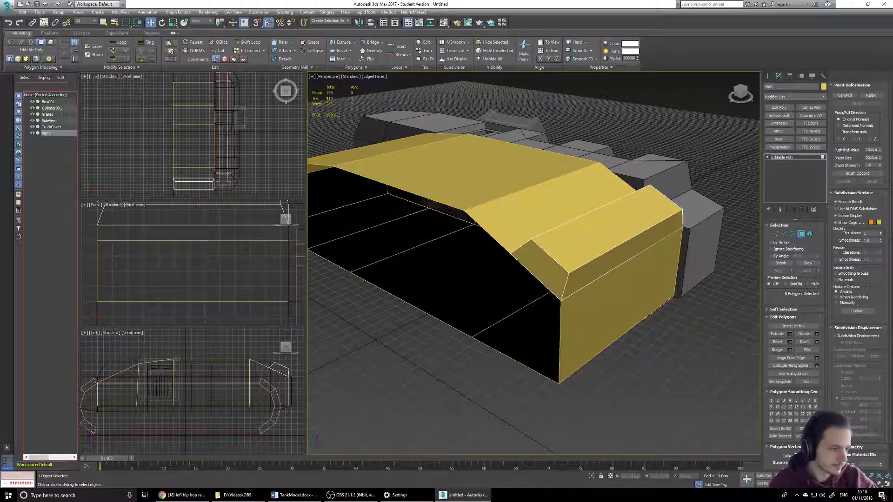
left_click(618, 223)
left_click(787, 345)
left_click(816, 341)
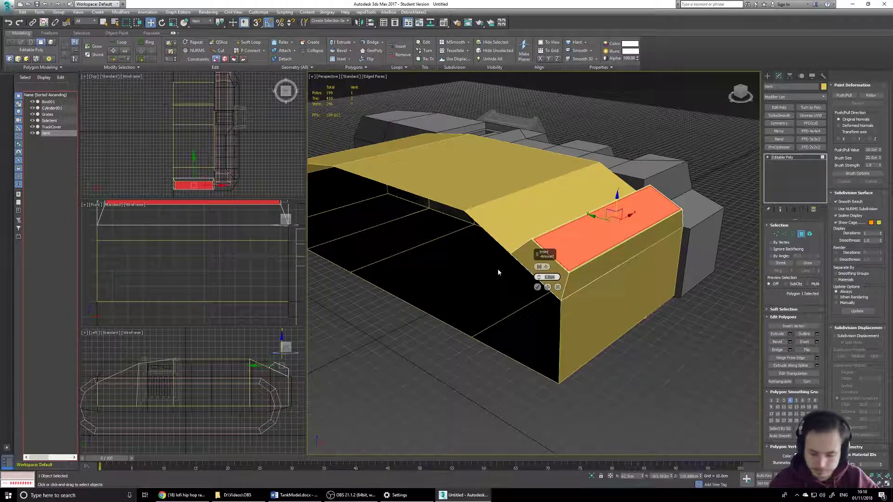
type("3")
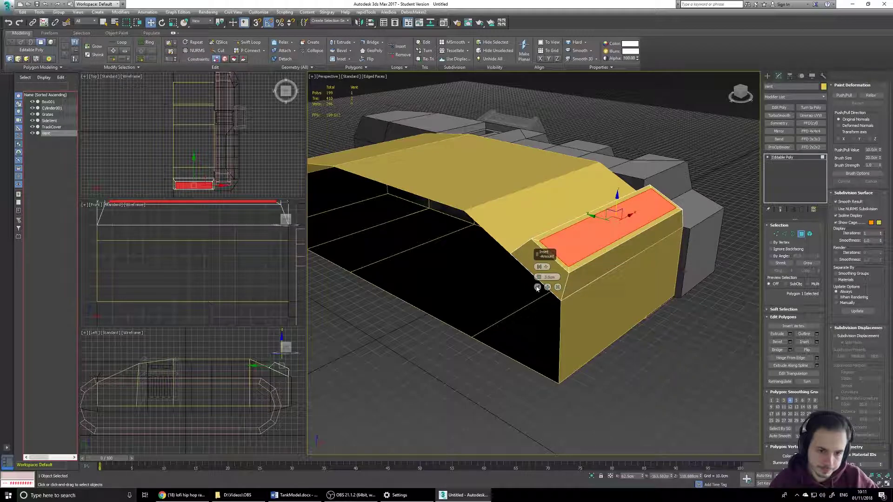
left_click(537, 288)
left_click(671, 333)
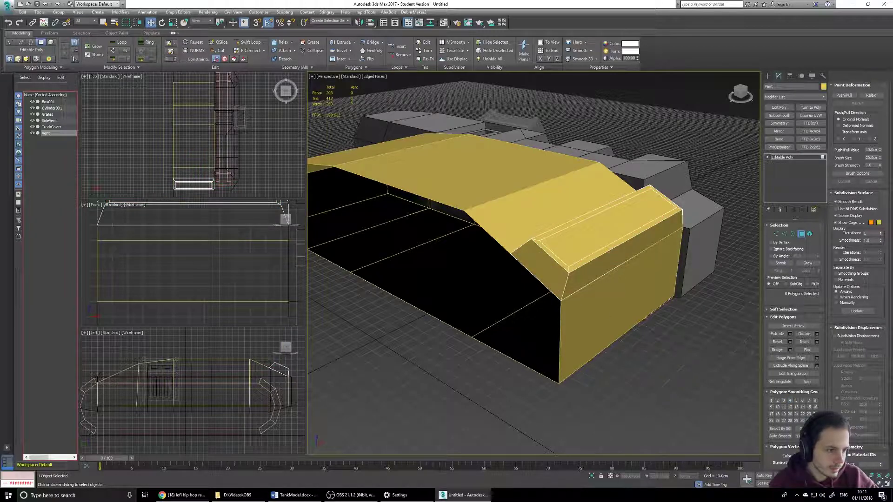
Extrude the Vent's inset polygon inward by -5 cm to form a recess
left_click(564, 222)
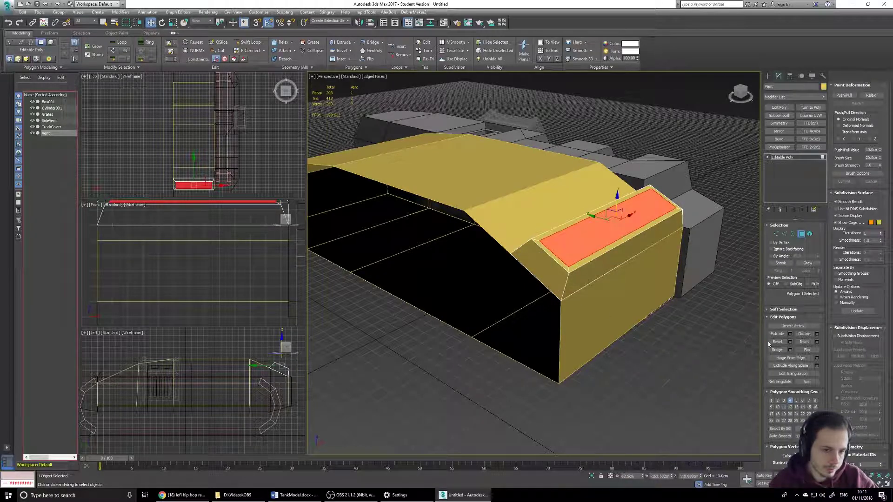
left_click(789, 334)
left_click_drag(558, 278, 455, 273)
type("-5")
key("Return")
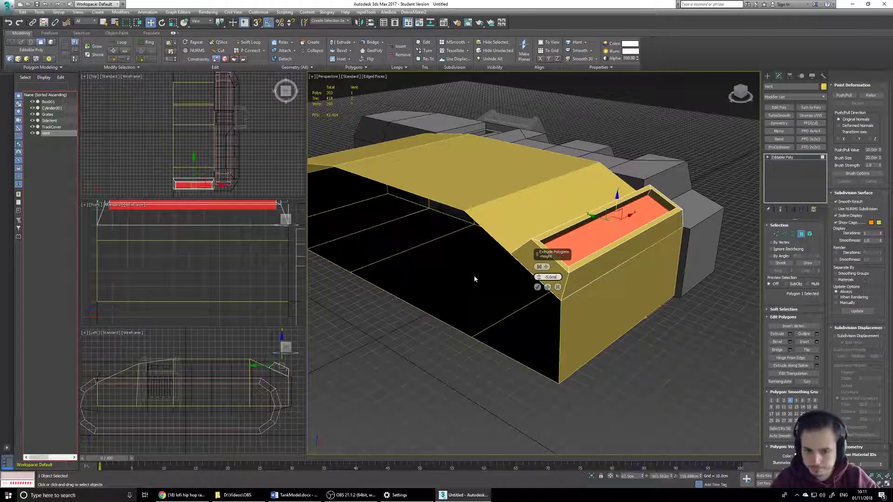
left_click(538, 287)
key("ctrl+d")
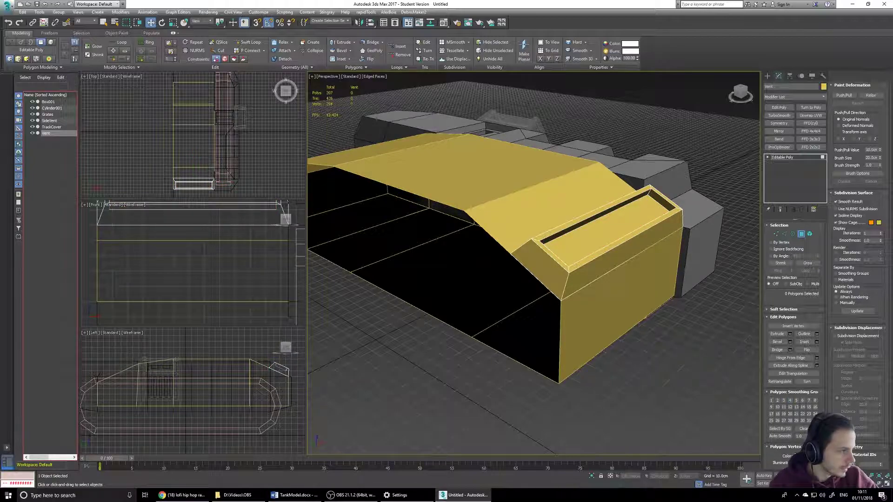
Examine the half hull with its recessed rear vent and neighbouring track cover from several angles
middle_click_drag(560, 259, 638, 243, "alt")
scroll(636, 243, "down", 3)
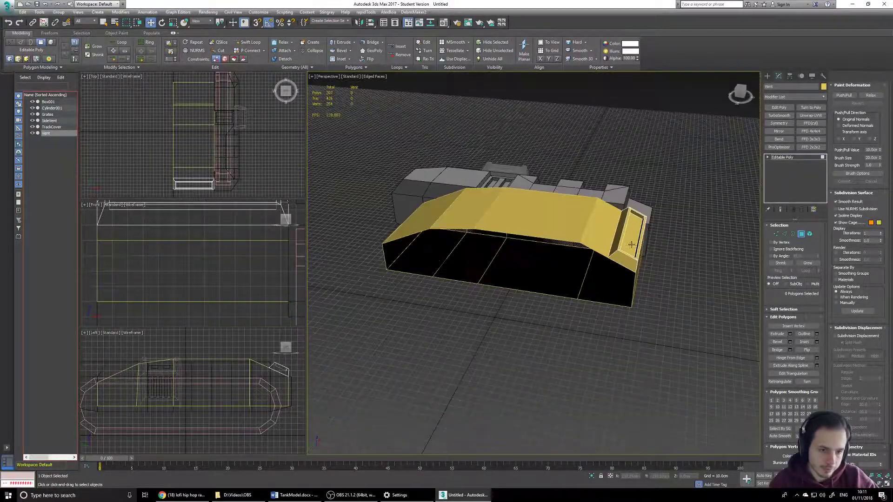
middle_click_drag(515, 227, 621, 233)
scroll(670, 221, "down", 2)
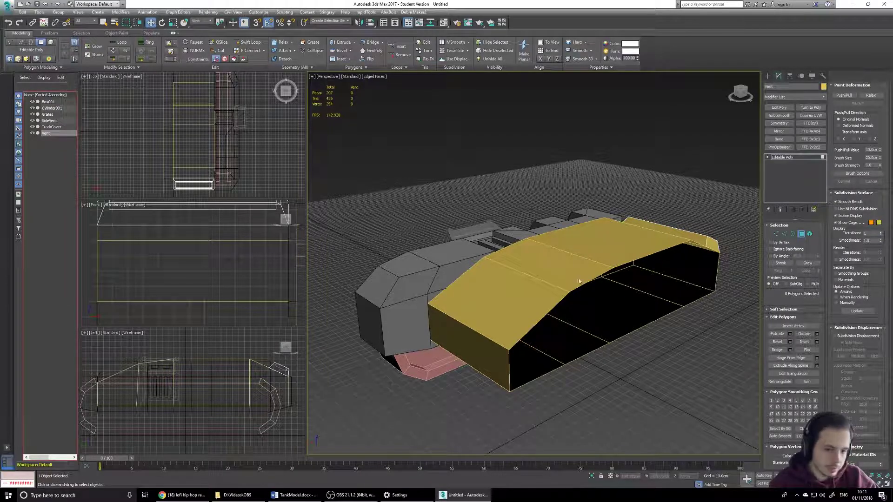
scroll(672, 263, "up", 5)
scroll(580, 286, "down", 4)
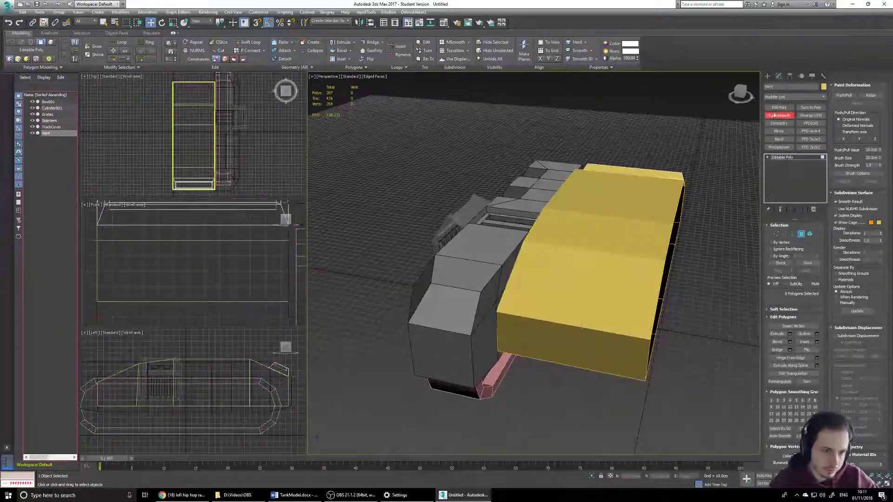
left_click(581, 279)
left_click(767, 76)
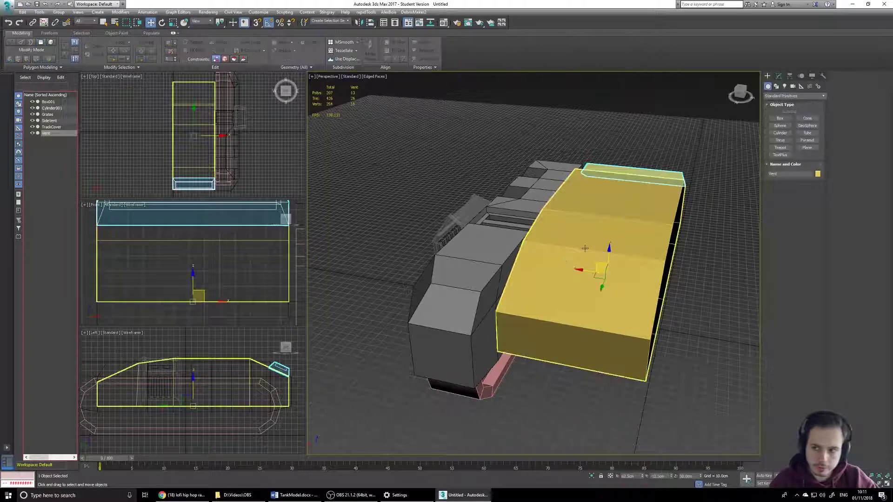
Rename the Cylinder001 object as Tracks
left_click(55, 109)
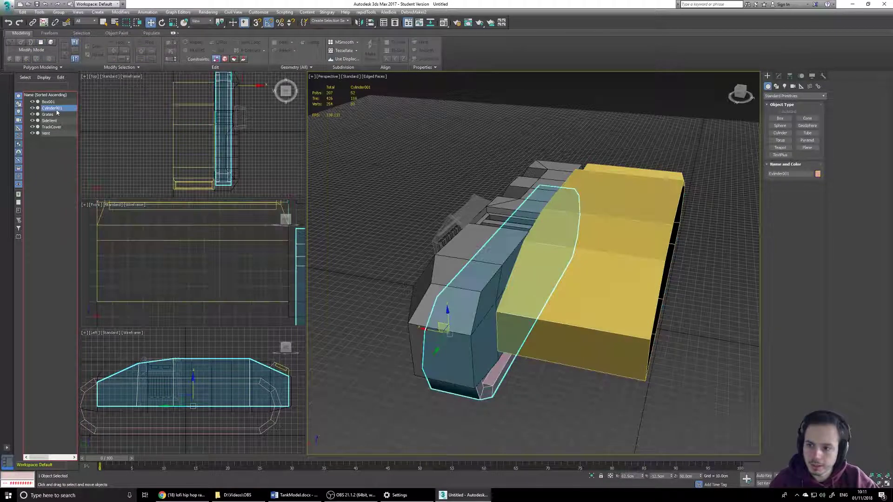
left_click(779, 75)
left_click(795, 87)
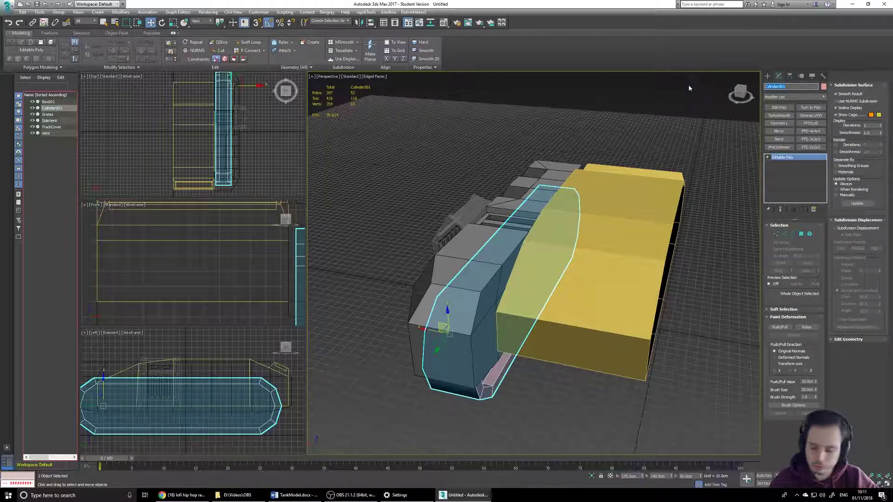
type("Tri")
type("ck")
type("s")
key("Return")
left_click(650, 158)
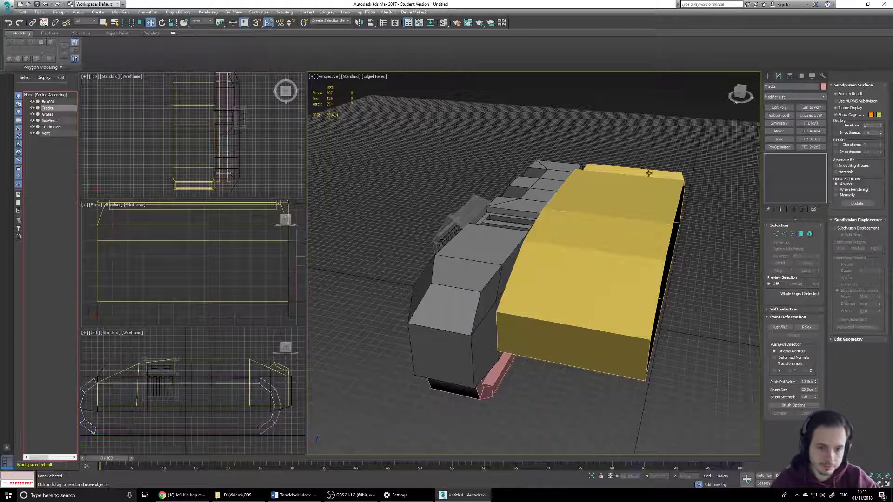
Rename the Box001 hull object as TankBody
left_click(47, 102)
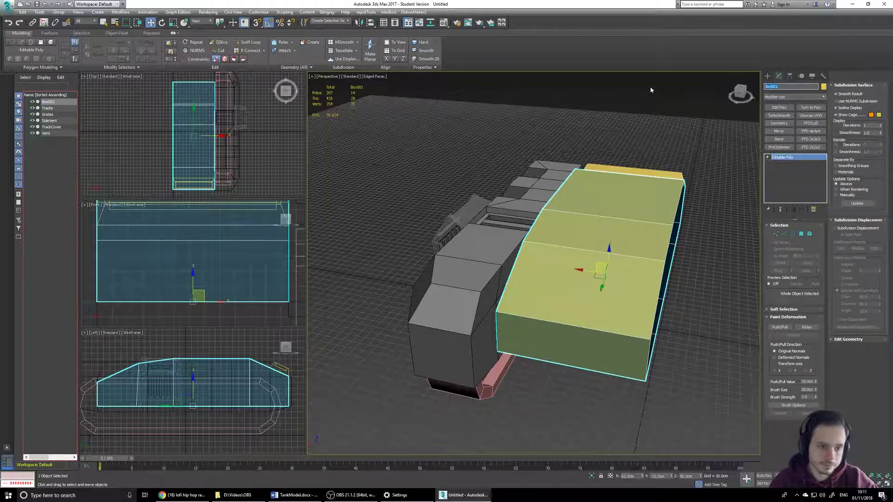
type("Tank")
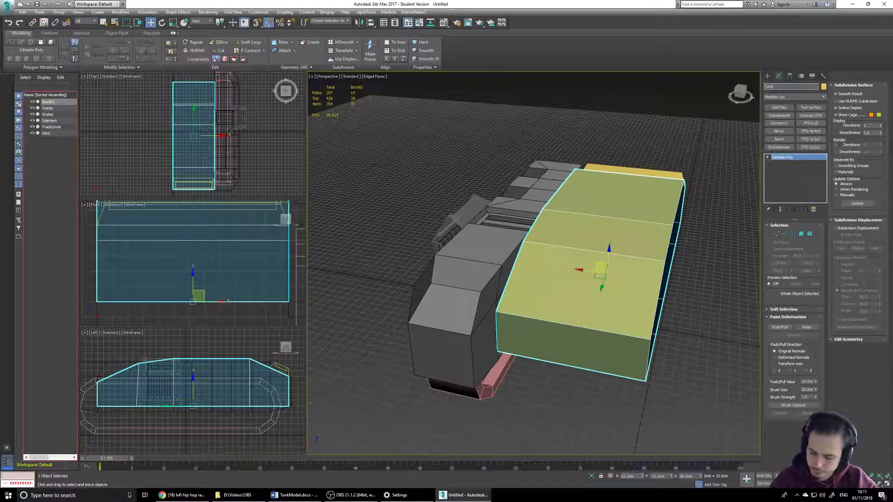
type("Bod")
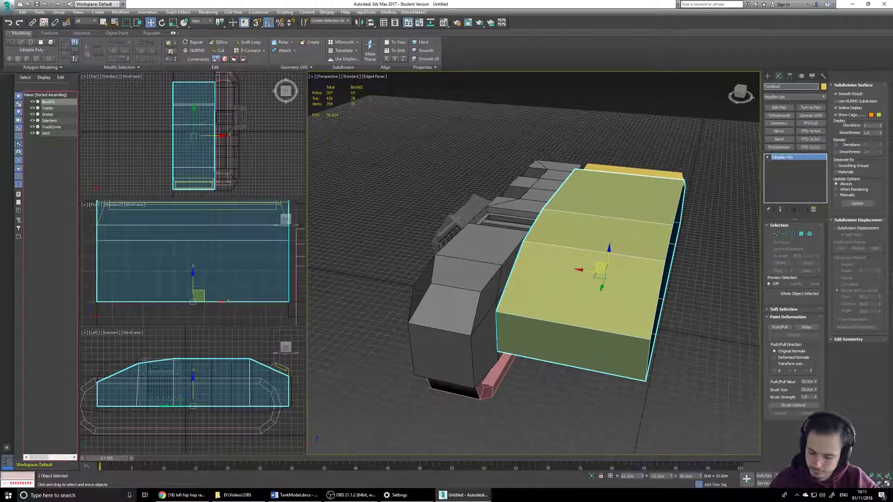
type("y")
key("Return")
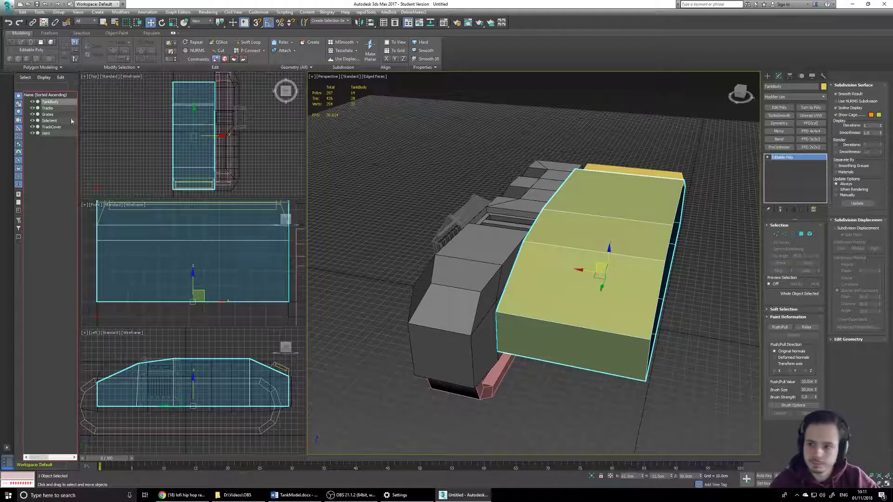
Clone TankBody's front sloped polygon, scaled narrower across its width, to a new object named FrontDetail
left_click(54, 134)
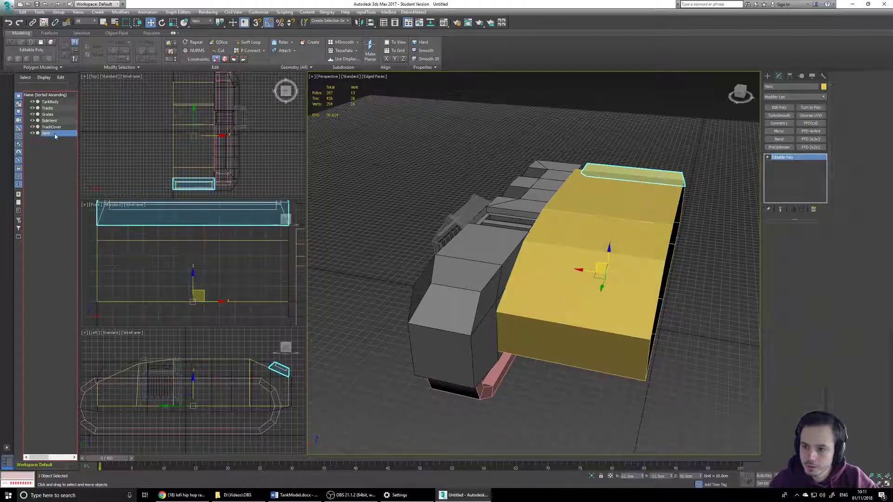
left_click(55, 102)
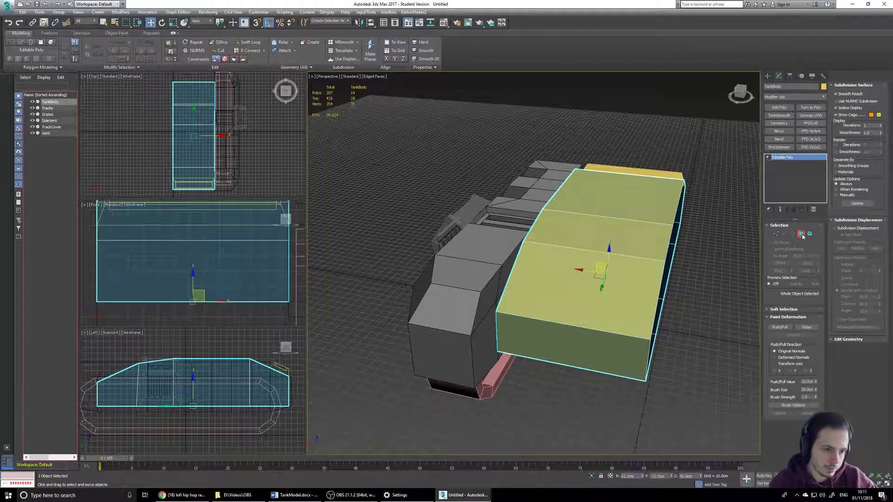
key("4")
left_click(583, 264)
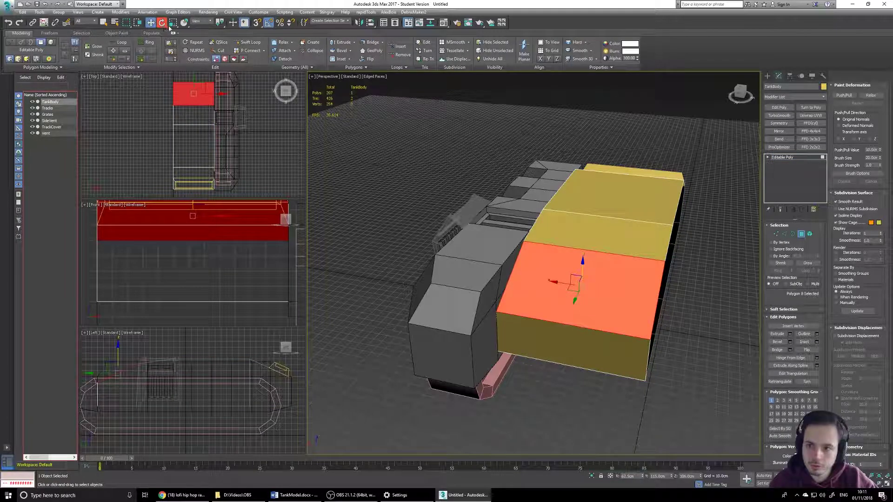
middle_click_drag(611, 307, 598, 254, "alt")
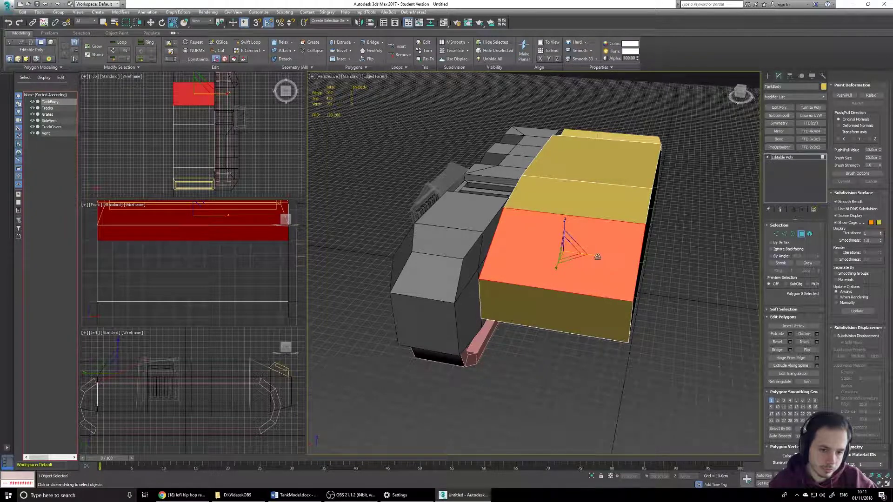
left_click_drag(597, 256, 587, 257, "shift")
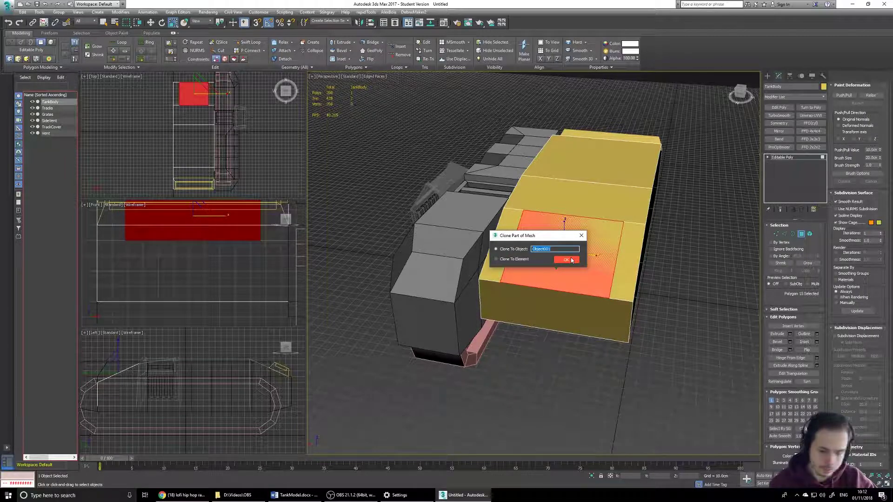
type("FrontDetail")
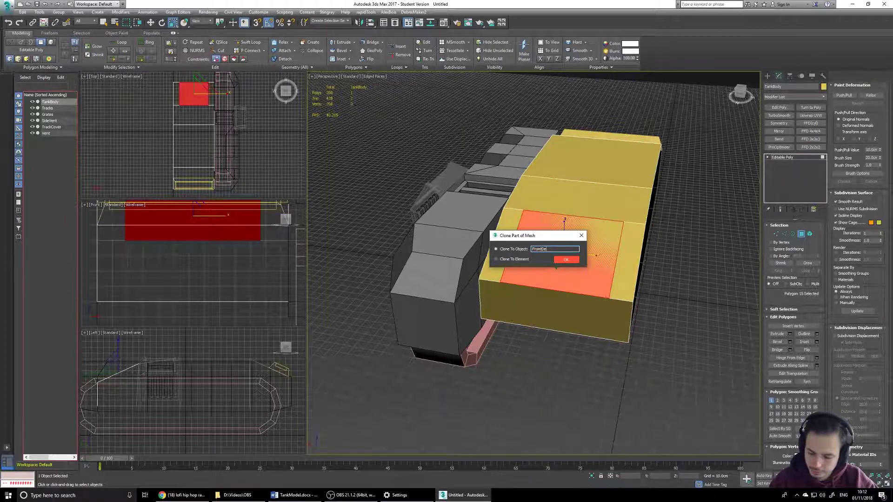
left_click(566, 259)
Extend FrontDetail with a copy of its side edge nearest the hull's open side, placing the new edge at X 0 cm
left_click(51, 102)
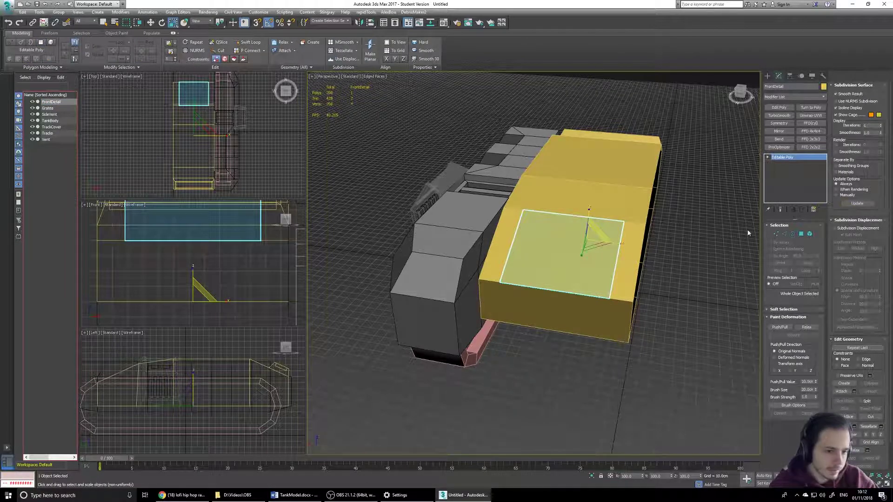
left_click(784, 234)
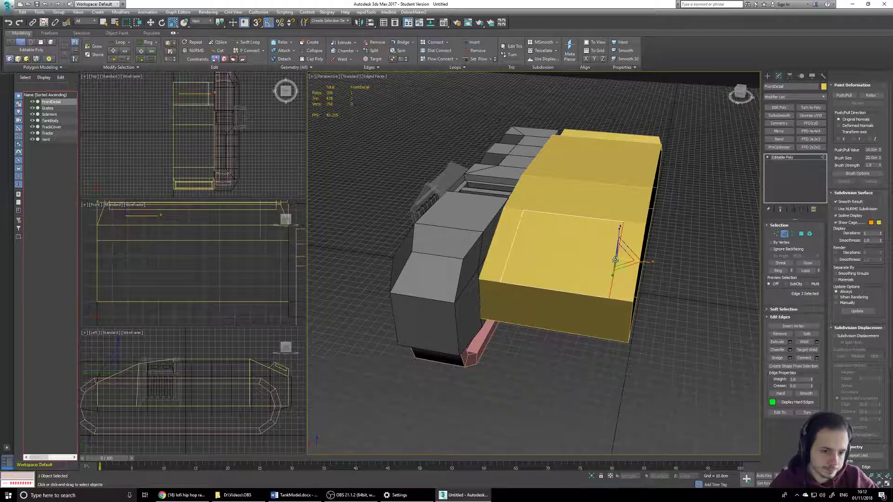
key("w")
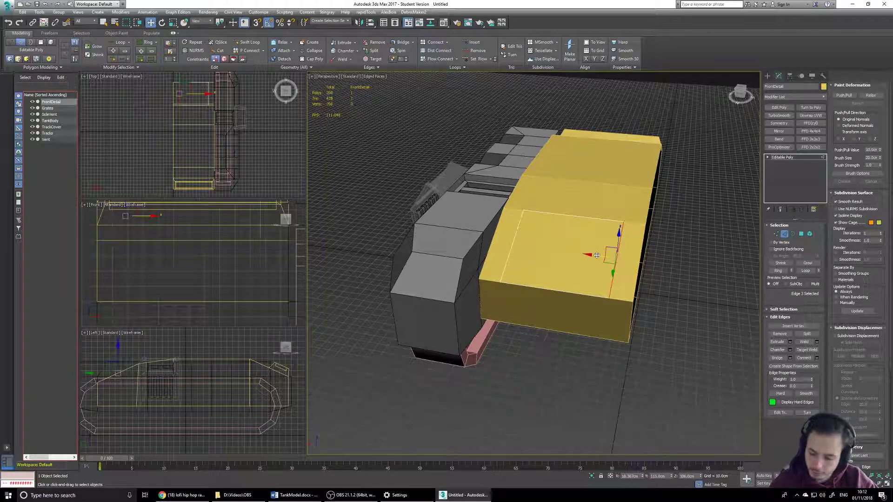
left_click_drag(596, 256, 641, 259, "shift")
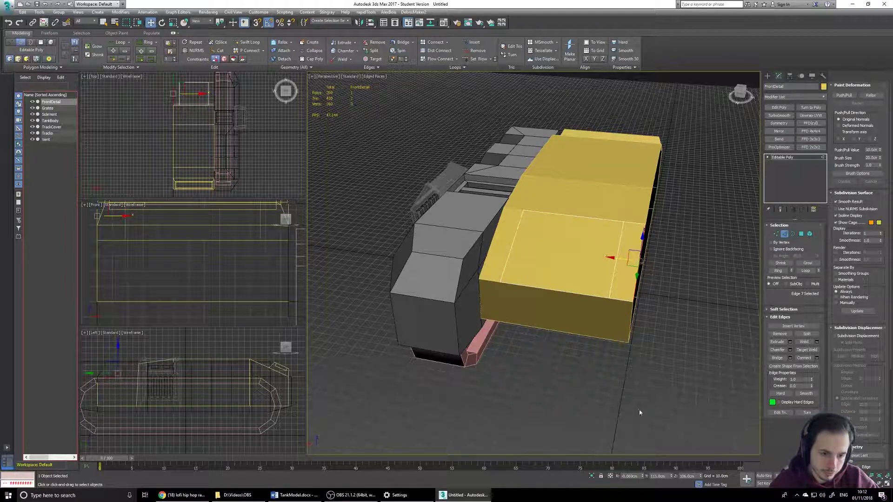
right_click(642, 478)
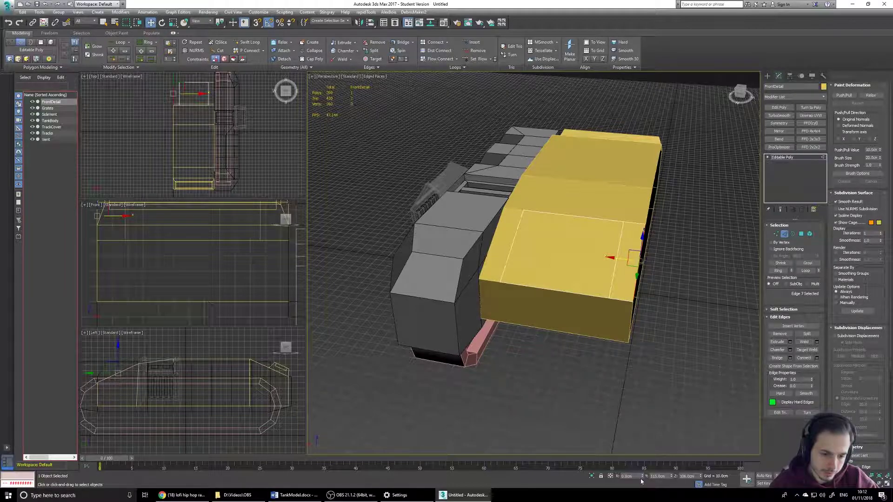
Detach FrontDetail's narrow strip polygon beside the hull's open side as a separate object named FrontBumper
scroll(642, 266, "up", 5)
middle_click_drag(641, 261, 595, 207)
scroll(599, 205, "up", 4)
scroll(598, 205, "down", 7)
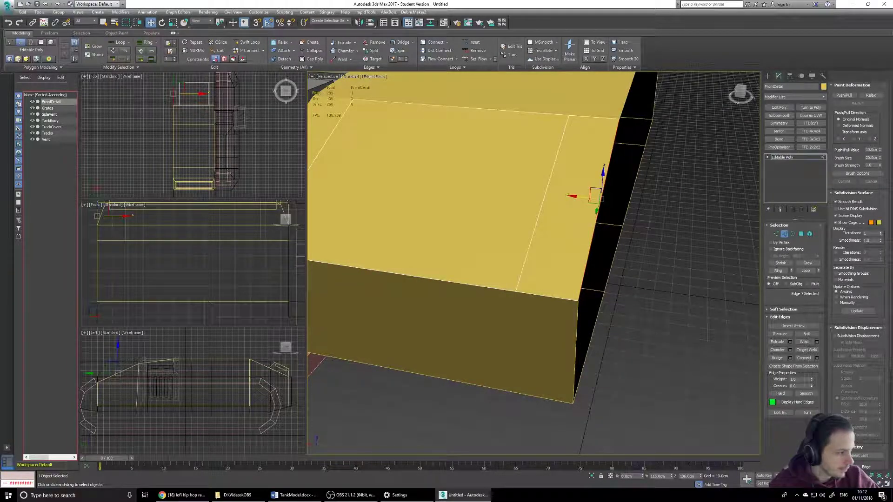
key("4")
left_click(576, 204)
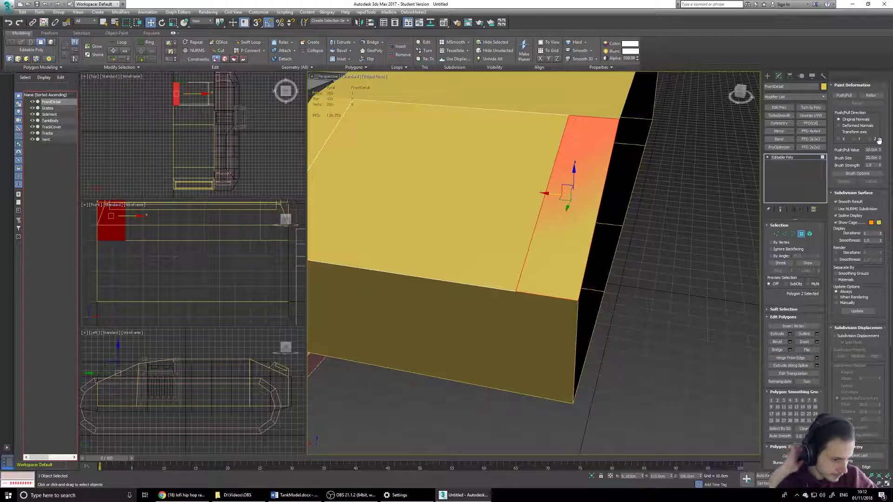
scroll(866, 359, "down", 4)
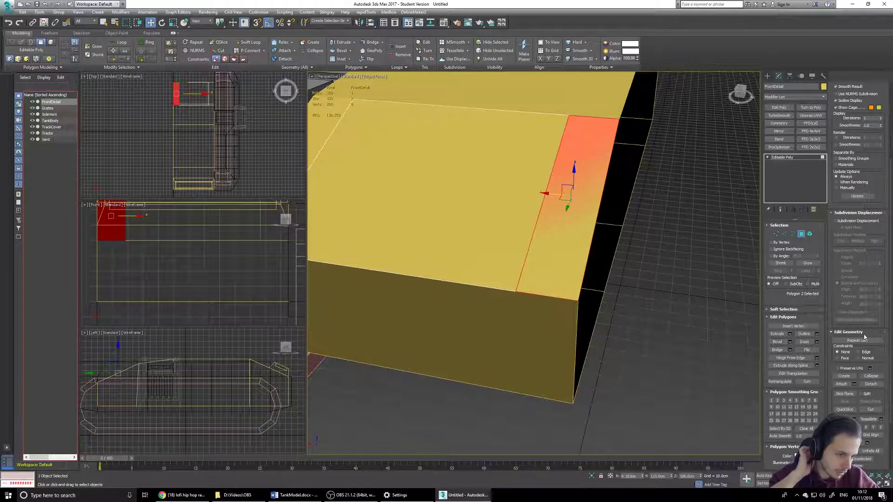
left_click(870, 384)
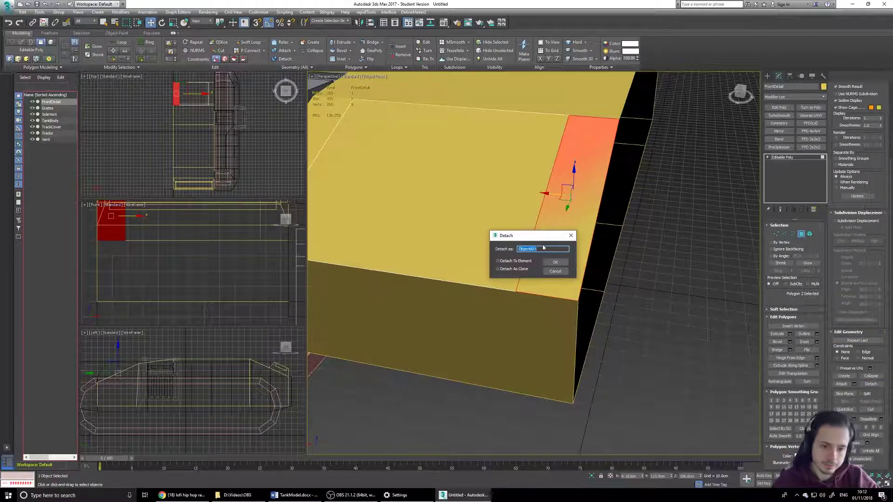
type("rontBumbn")
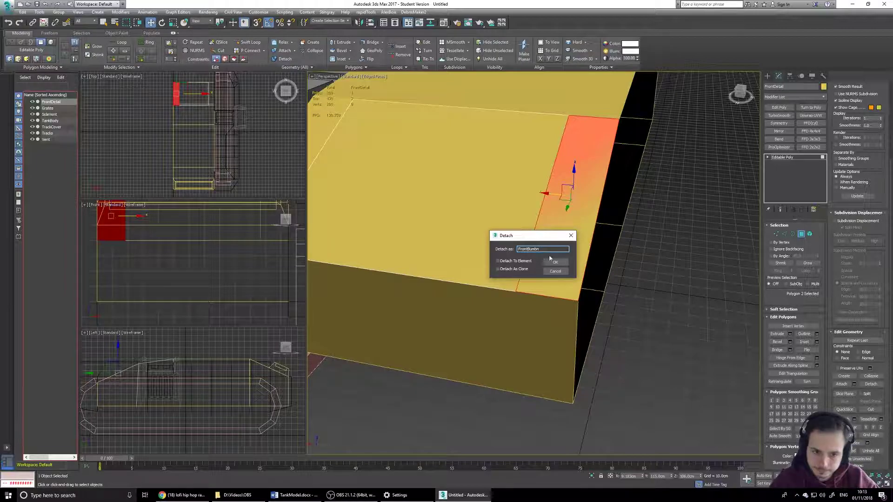
key("BackSpace")
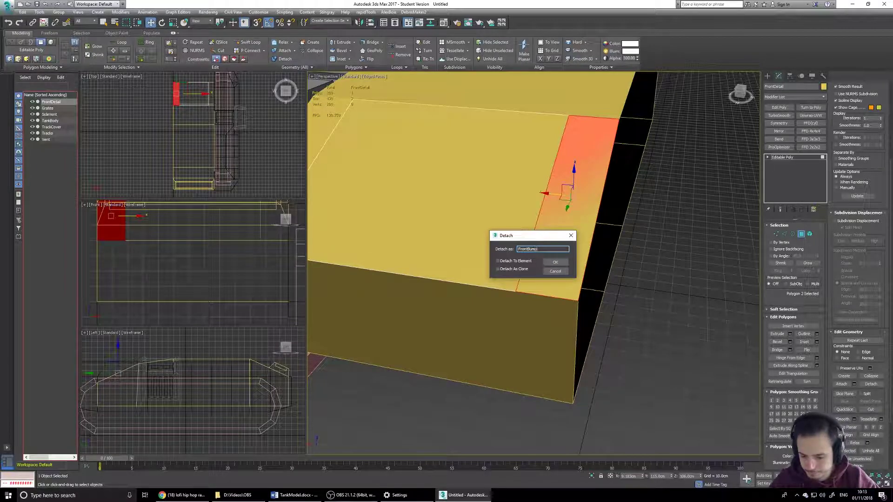
type("er")
left_click(555, 262)
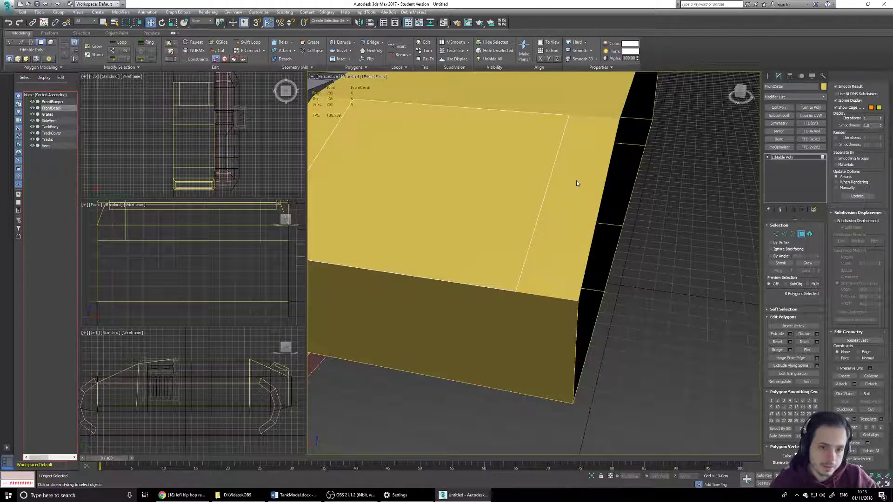
Select the FrontBumper object and set its geometry constraint to Edge
left_click(52, 102)
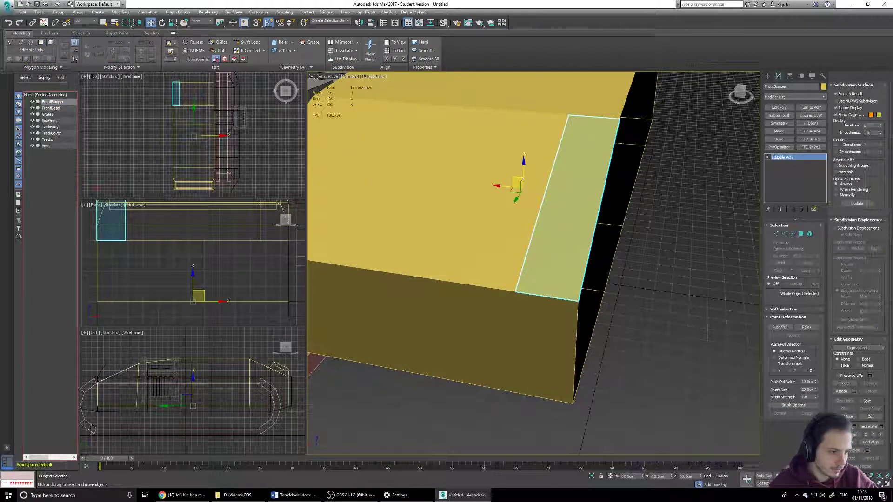
middle_click_drag(455, 205, 714, 247, "alt")
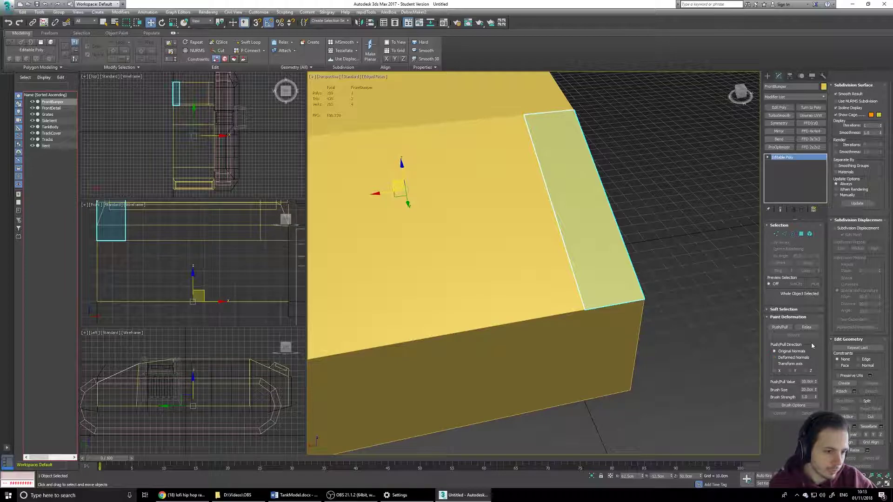
left_click(858, 359)
middle_click_drag(544, 195, 528, 214, "alt")
Try to slide FrontBumper's lower front edge along the slope with the Edge constraint active
left_click(784, 234)
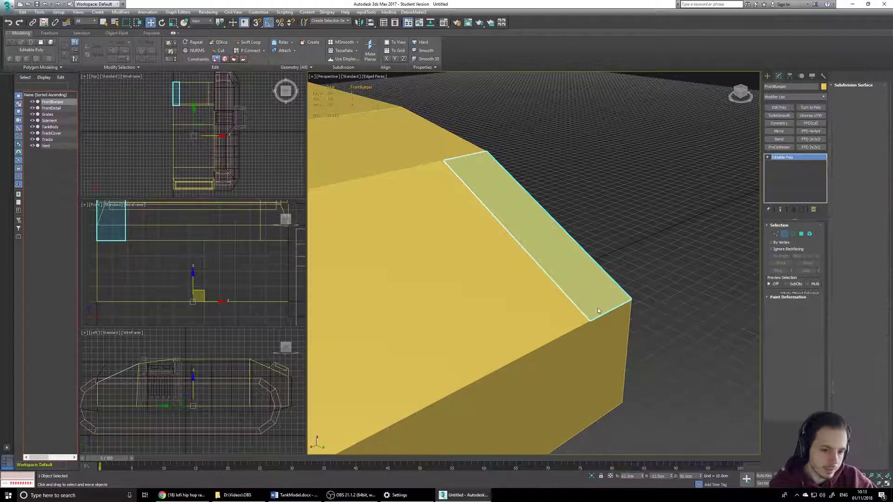
left_click(610, 310)
scroll(851, 355, "down", 5)
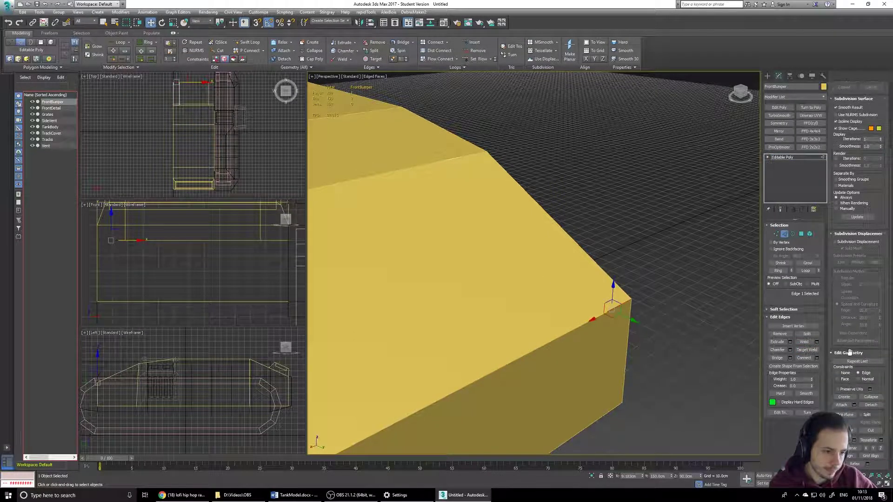
scroll(850, 355, "up", 5)
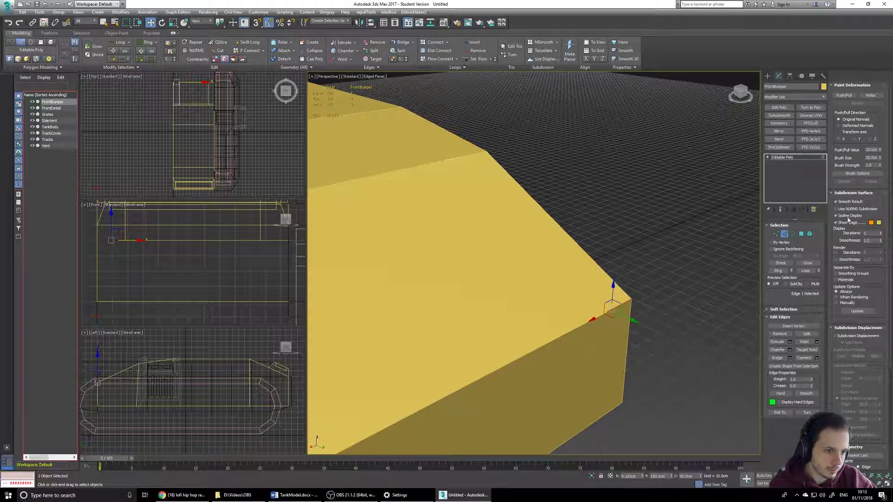
left_click(833, 193)
left_click(832, 201)
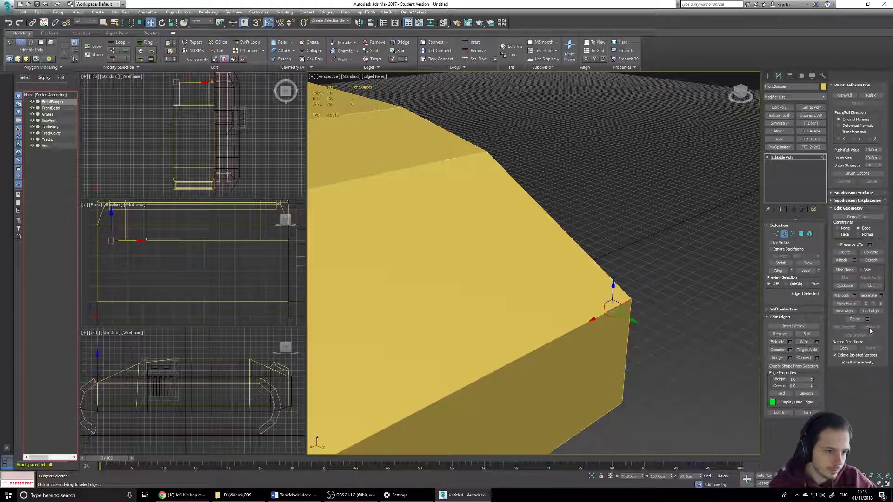
left_click(859, 229)
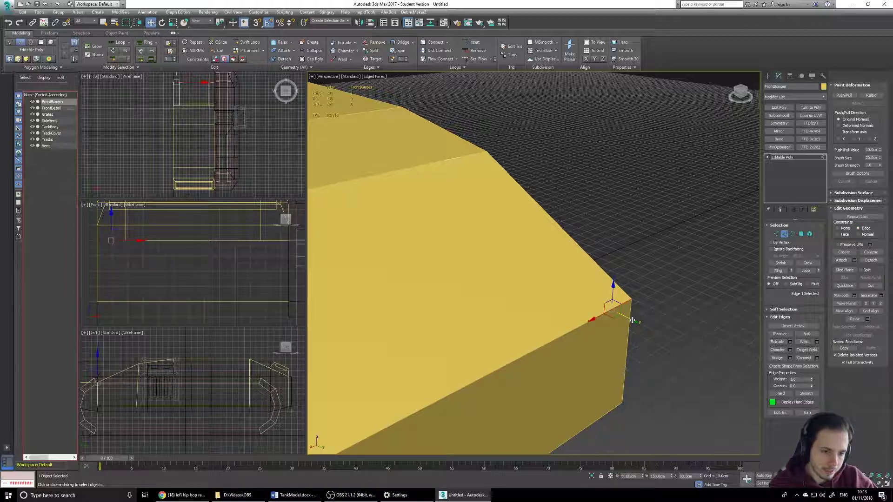
middle_click_drag(637, 325, 537, 307, "alt")
mouse_move(628, 317)
middle_mouse_down("alt")
mouse_move(656, 329)
mouse_move(626, 311)
middle_mouse_up("alt")
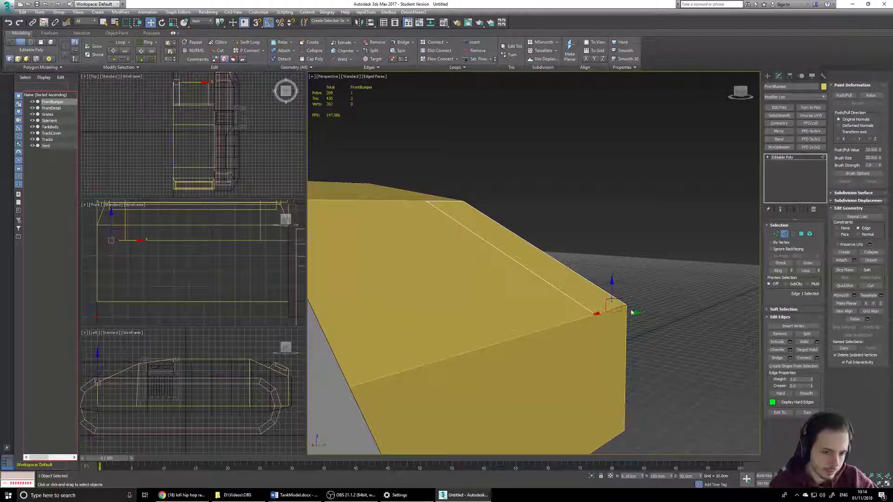
left_click_drag(635, 312, 592, 308)
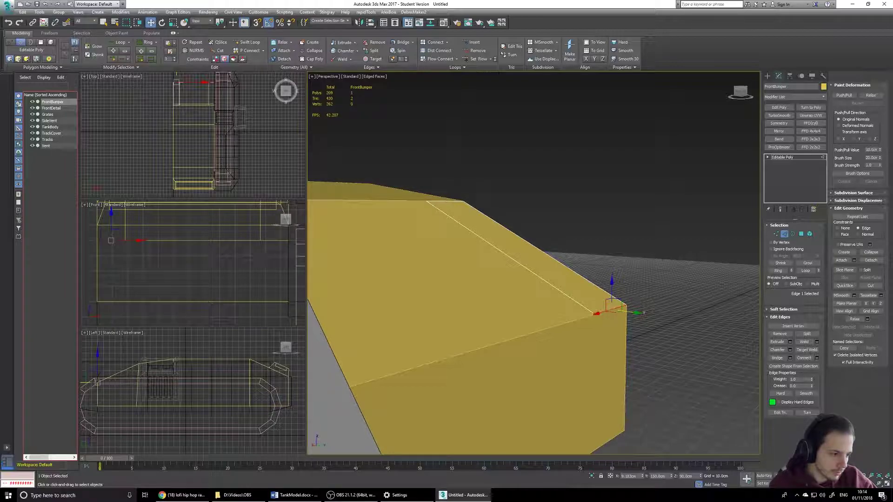
Slide FrontBumper's two upper vertices slightly down the slope along its side edges, and switch to its polygon for editing
left_click(776, 234)
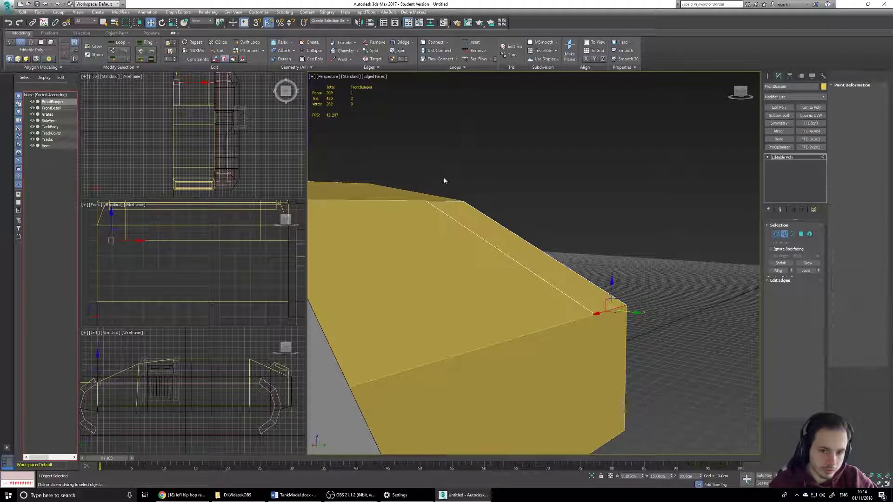
left_click_drag(477, 187, 414, 219)
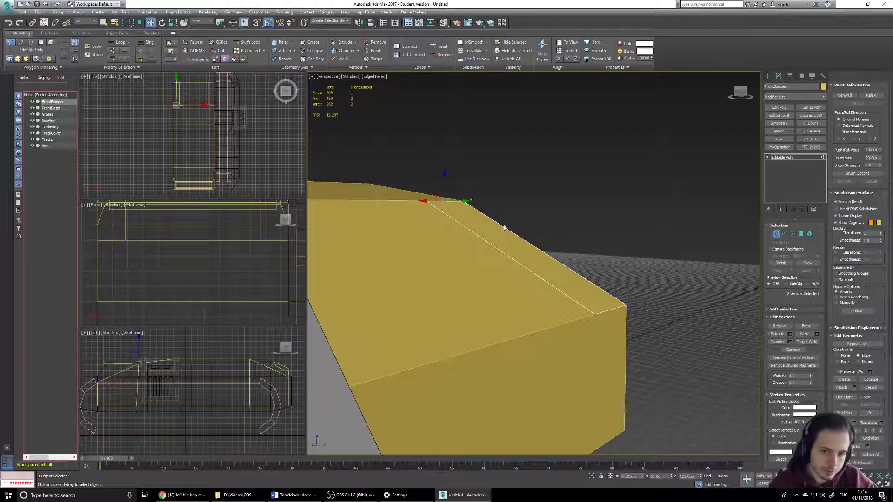
left_click_drag(462, 202, 483, 203)
middle_click_drag(559, 241, 574, 251, "alt")
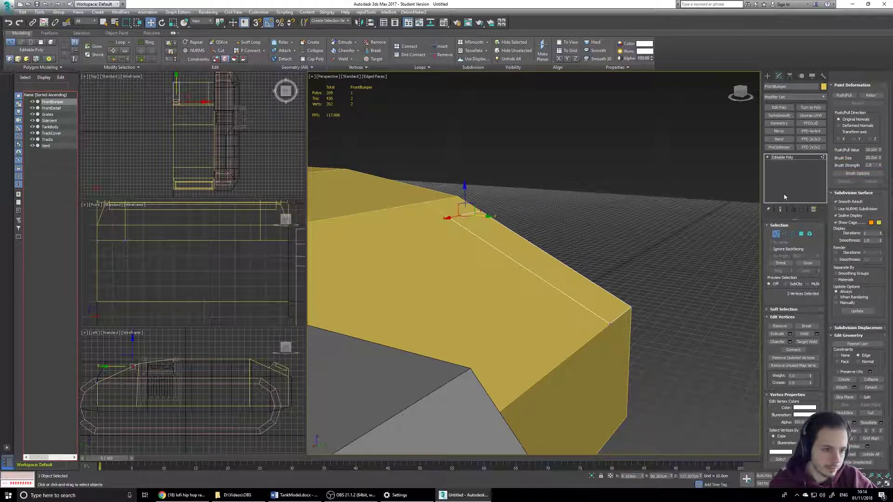
left_click(801, 234)
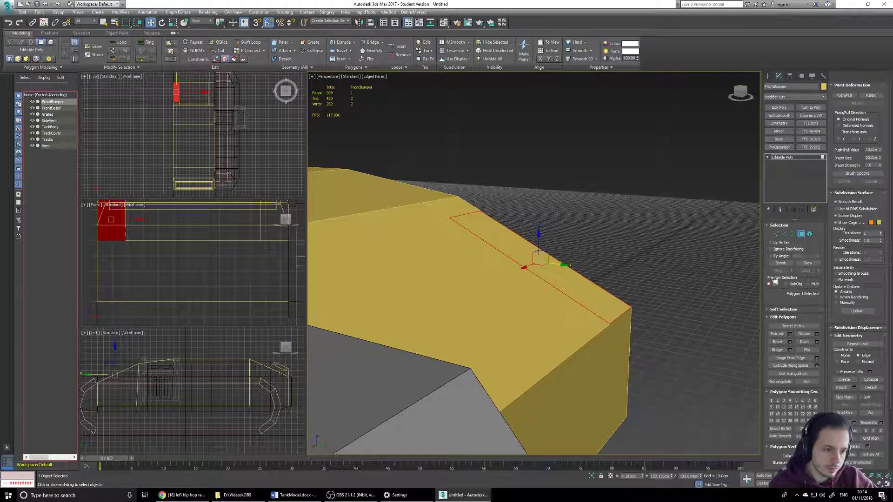
Reset the geometry constraint to None and extrude FrontBumper's polygon outward by 10 cm
left_click(837, 355)
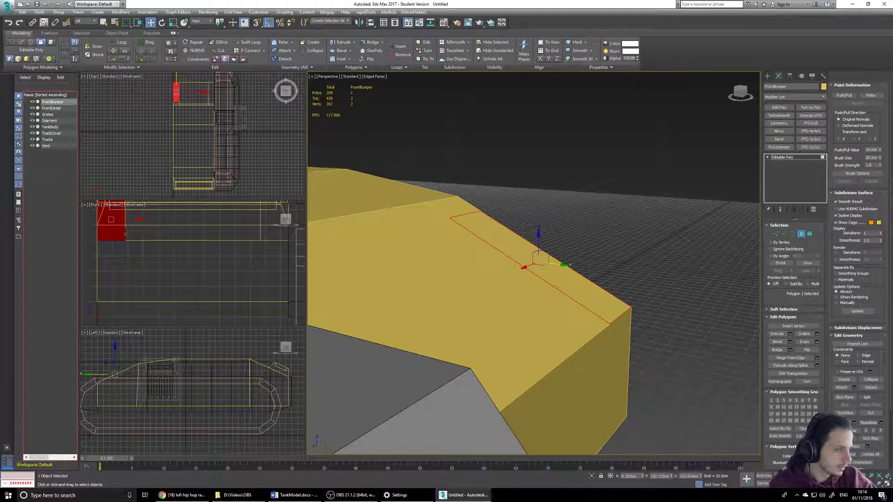
middle_click_drag(507, 212, 512, 228, "alt")
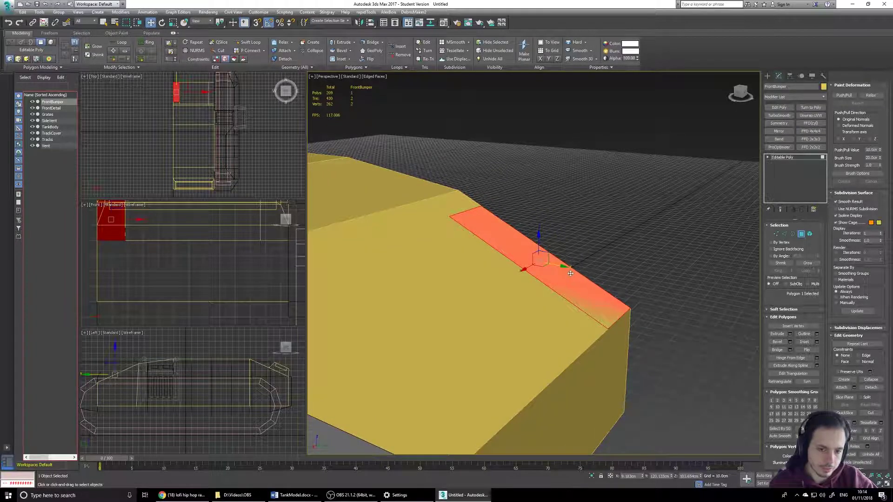
left_click(790, 334)
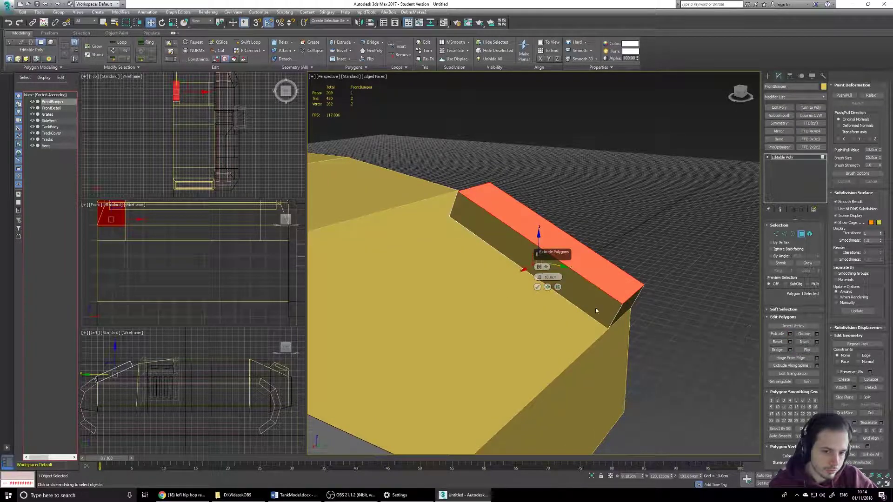
left_click(538, 287)
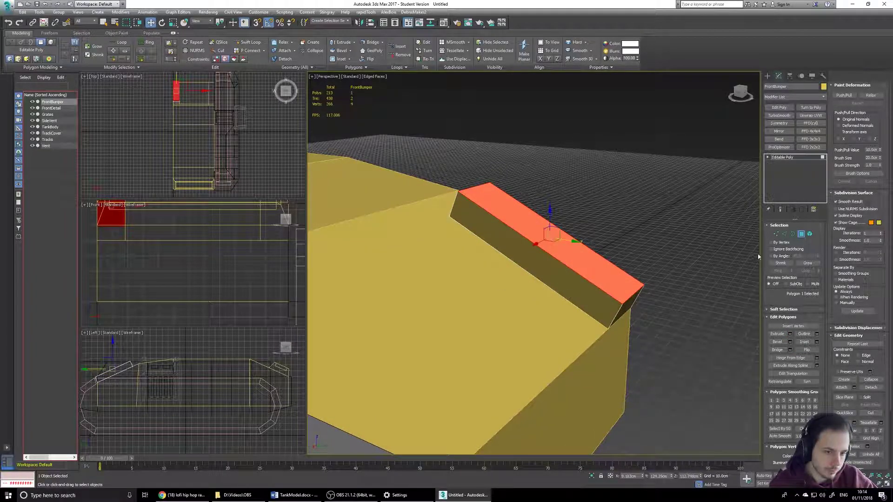
Move the extruded block's upper outer edge forward and its lower outer edge back so both ends of FrontBumper slope
left_click(784, 234)
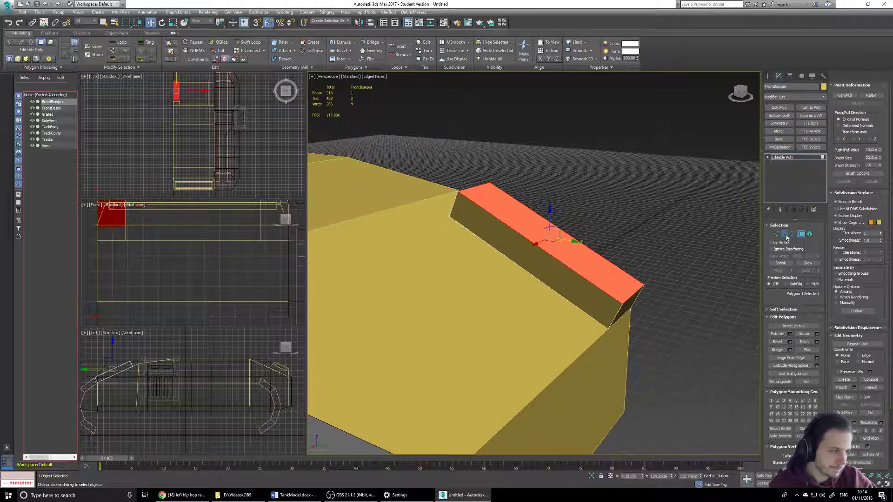
double_click(473, 188)
middle_click_drag(489, 205, 481, 184, "alt")
left_click_drag(481, 183, 570, 203)
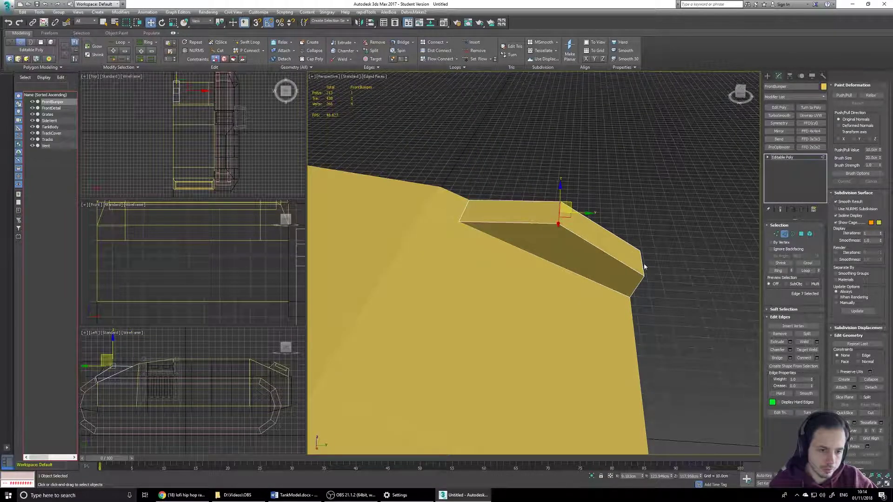
left_click(642, 264)
left_click_drag(654, 255, 630, 240)
scroll(643, 236, "down", 5)
middle_click_drag(643, 233, 658, 249, "alt")
left_click(560, 208)
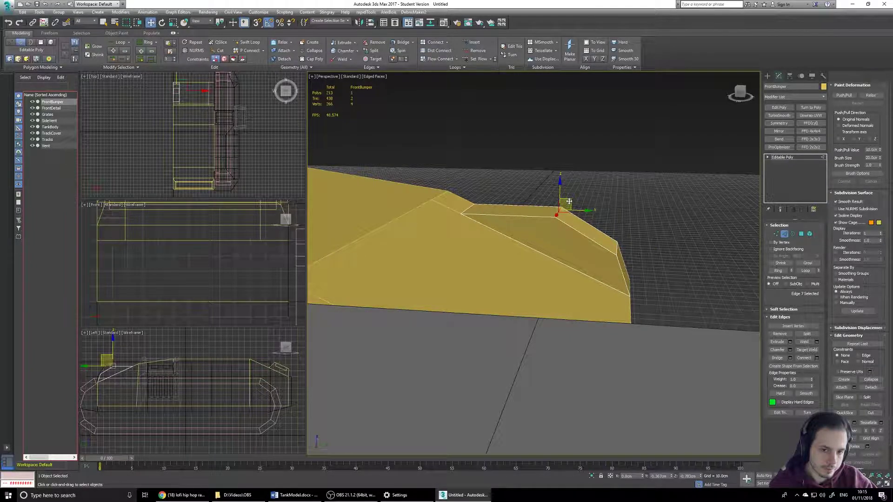
left_click(658, 213)
middle_click_drag(658, 213, 629, 215, "alt")
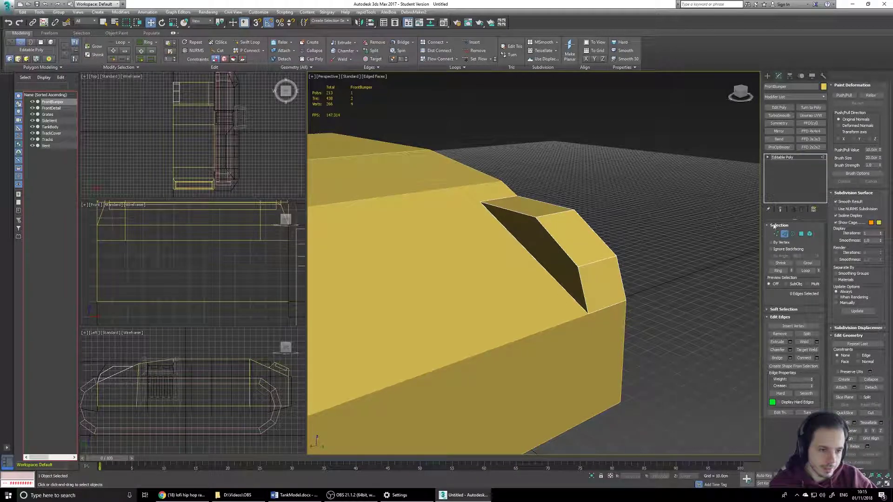
Try to shift FrontBumper's three outer polygons sideways across the hull front
left_click(801, 234)
left_click(598, 270)
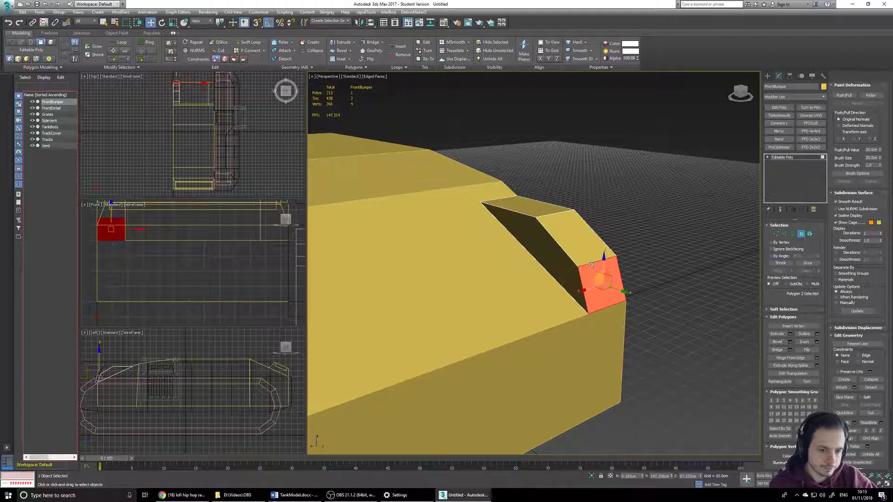
left_click(577, 237, "ctrl")
left_click(565, 210, "ctrl")
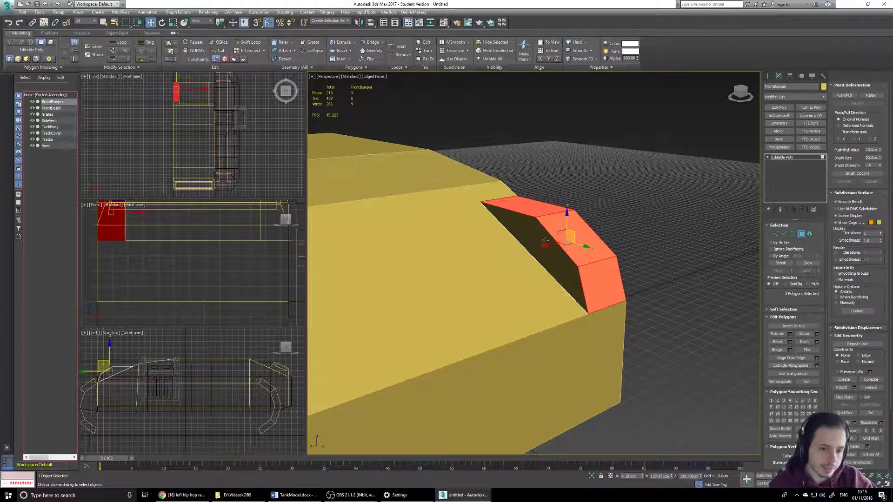
middle_click_drag(554, 251, 506, 276, "alt")
left_click_drag(540, 240, 508, 242)
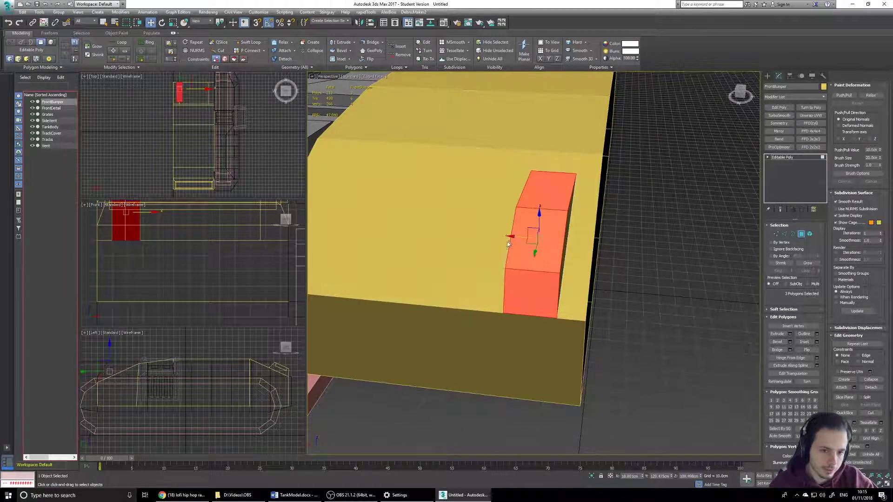
key("ctrl+z")
key("ctrl+z")
Select FrontBumper's three outer polygons and inset them together by 3 cm
left_click(577, 258)
middle_click_drag(538, 236, 591, 244, "alt")
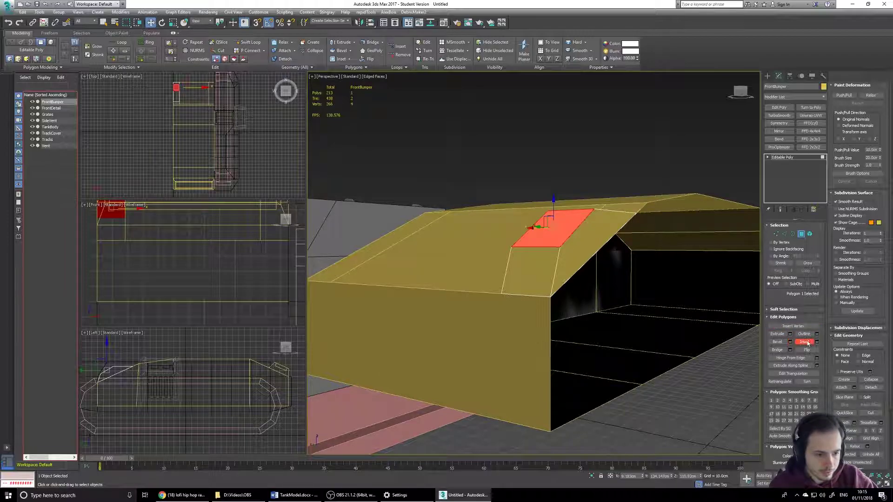
left_click(818, 343)
left_click(557, 288)
left_click(542, 263, "ctrl")
middle_click_drag(556, 250, 608, 191, "alt")
left_click(607, 191, "ctrl")
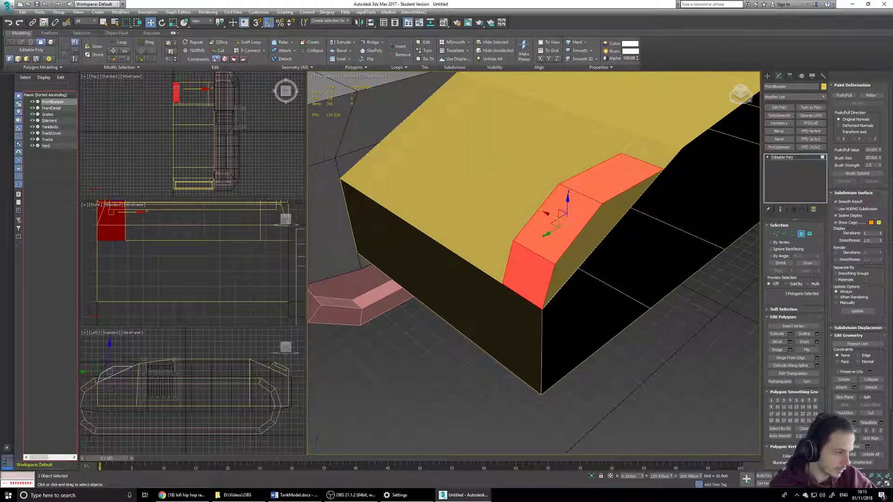
left_click(817, 342)
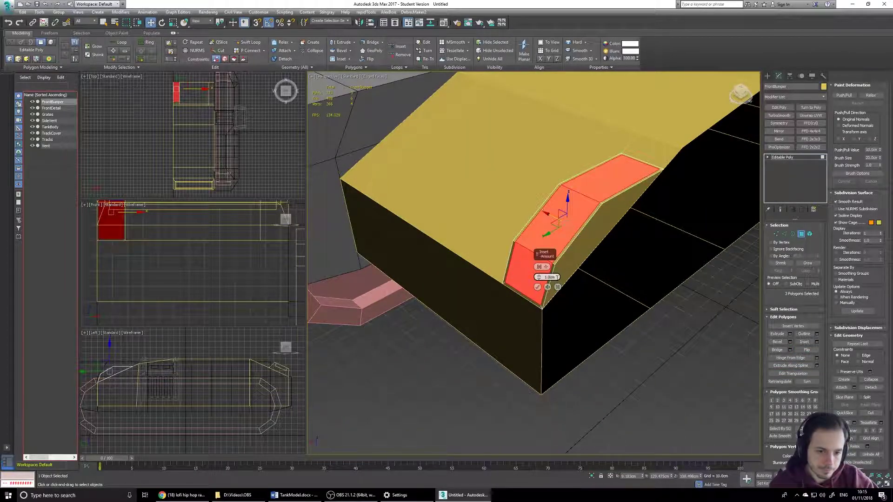
type("3")
key("Return")
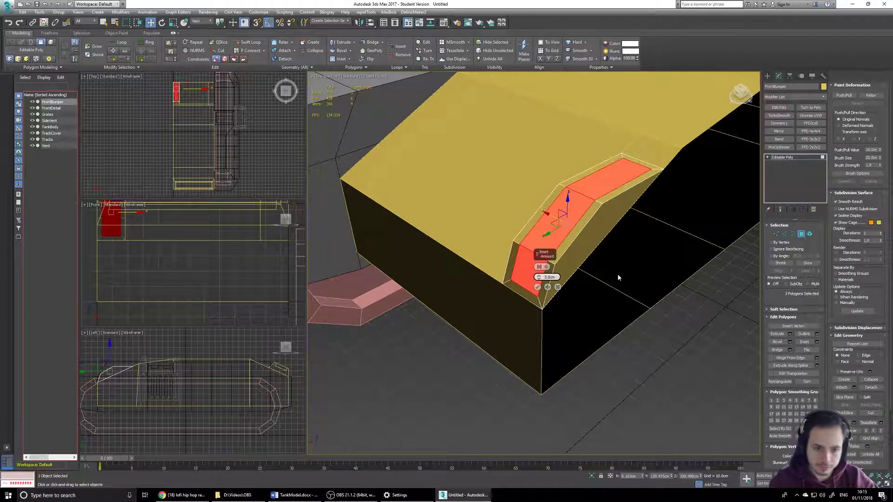
left_click(538, 287)
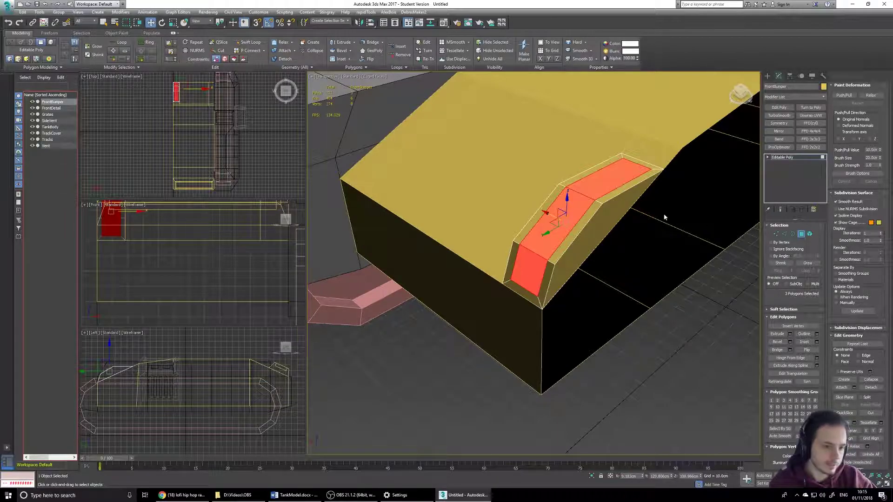
Extrude the three inset polygons inward with a height of -1 cm
left_click(790, 334)
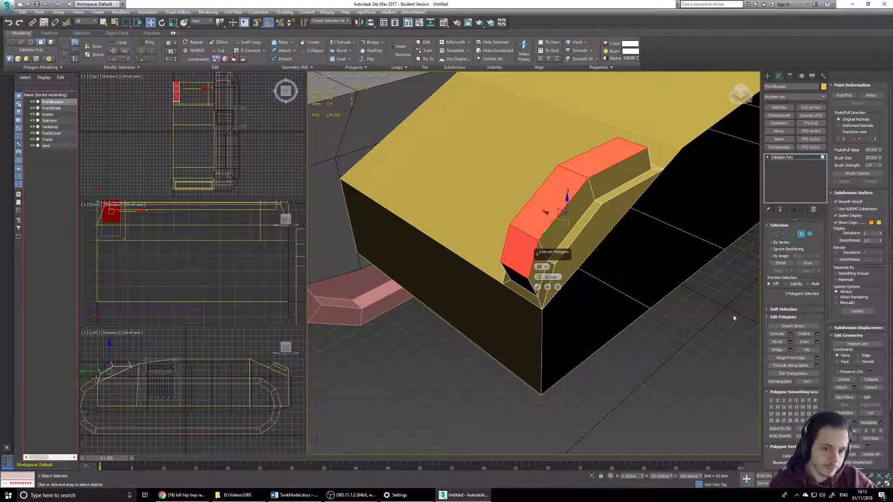
left_click_drag(560, 277, 449, 270)
type("-")
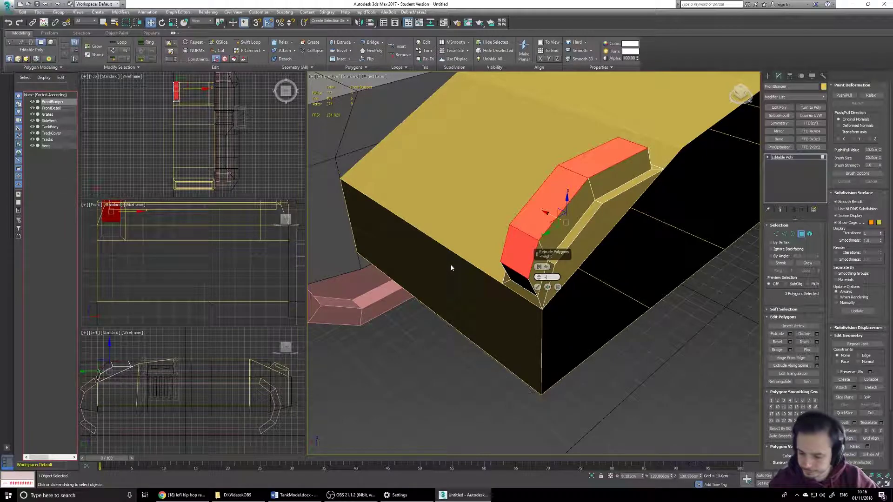
type("1")
key("Return")
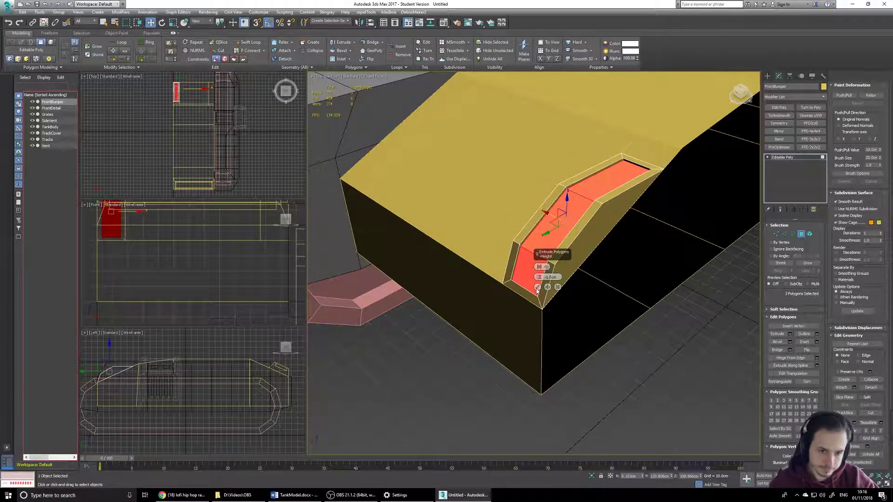
Compare the extrusion types on the recess, apply the extrusion as Group, and deselect the polygons
middle_click_drag(538, 287, 475, 300, "alt")
scroll(478, 270, "up", 5)
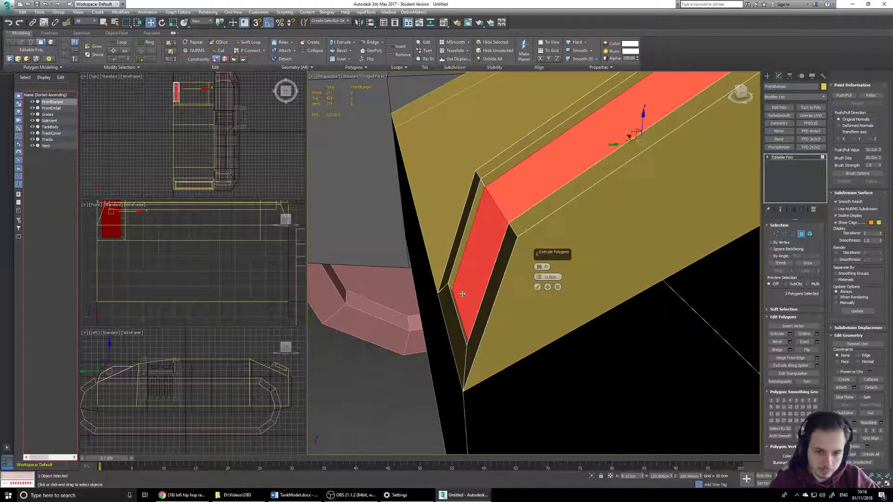
left_click(539, 269)
middle_click_drag(473, 277, 462, 308)
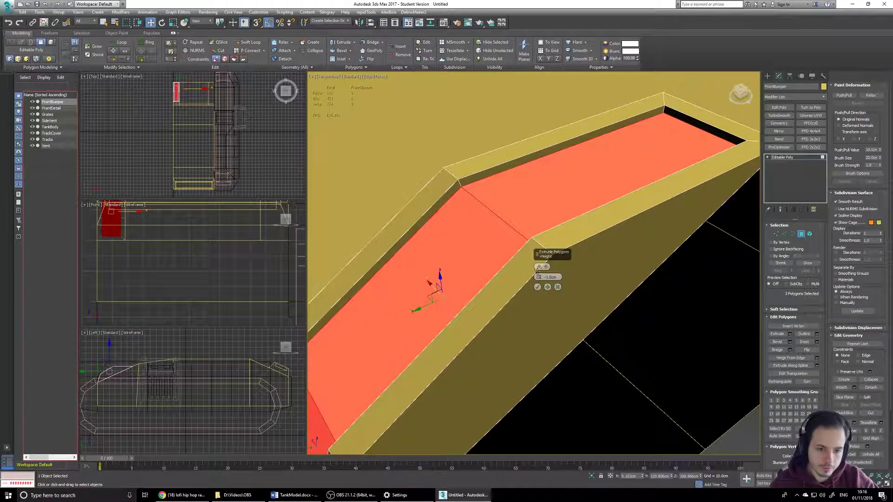
left_click(539, 267)
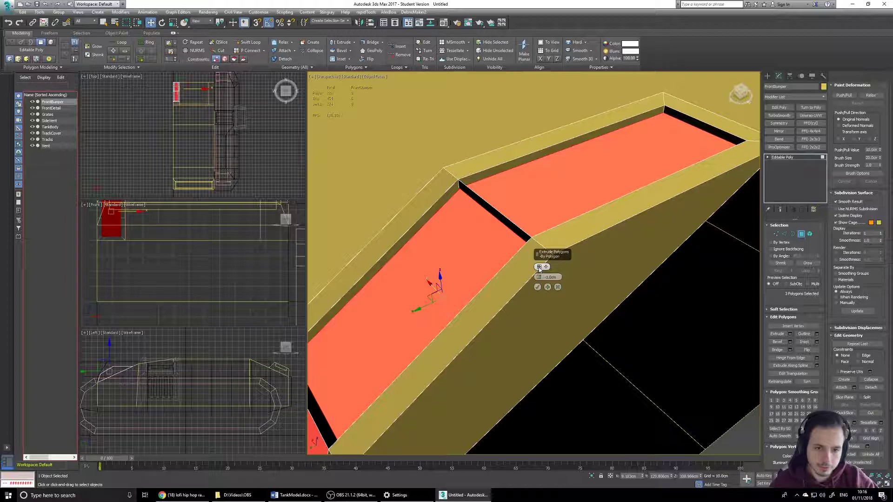
left_click(539, 268)
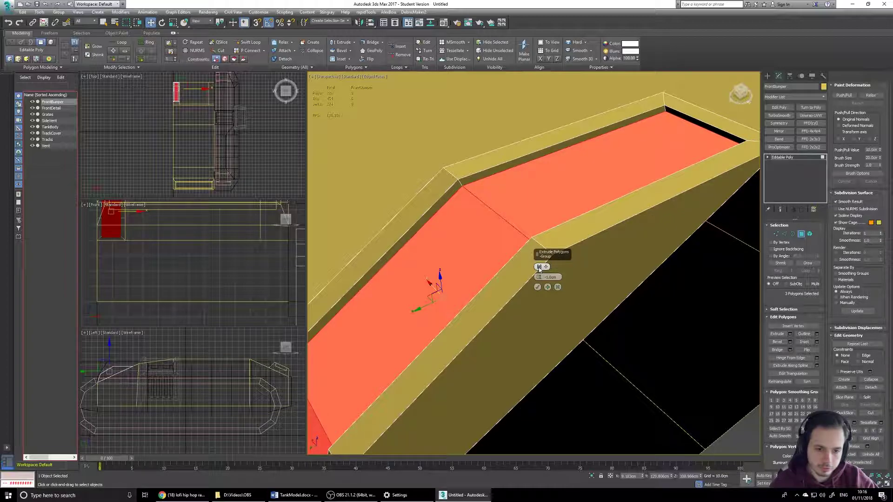
left_click(537, 287)
scroll(561, 349, "down", 5)
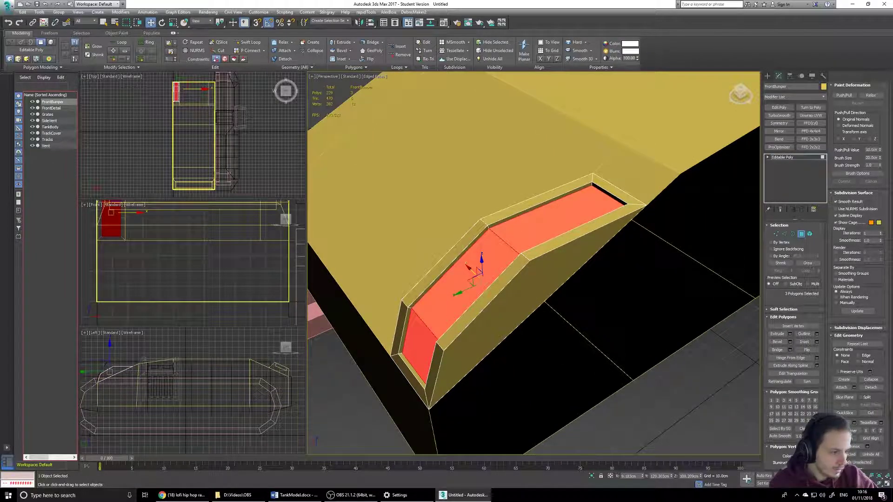
middle_click_drag(573, 301, 627, 253, "alt")
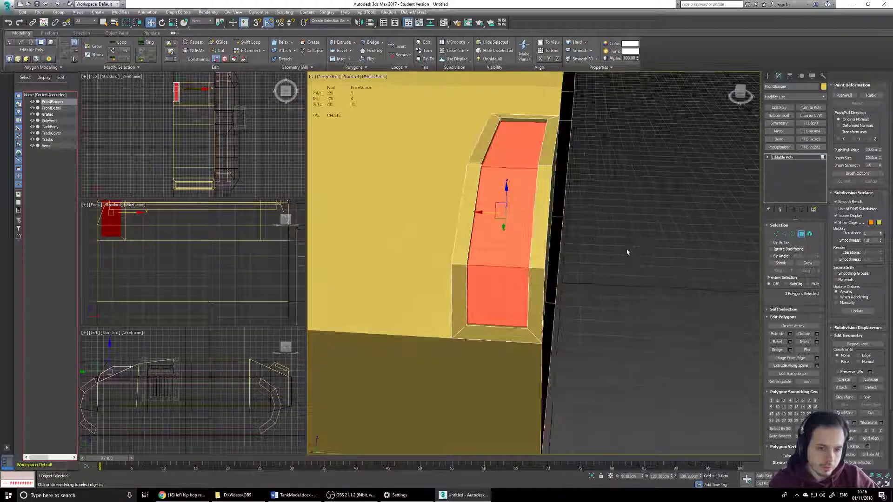
left_click(696, 235)
Center FrontBumper's pivot on the object and leave pivot editing
middle_click_drag(707, 124, 602, 142, "alt")
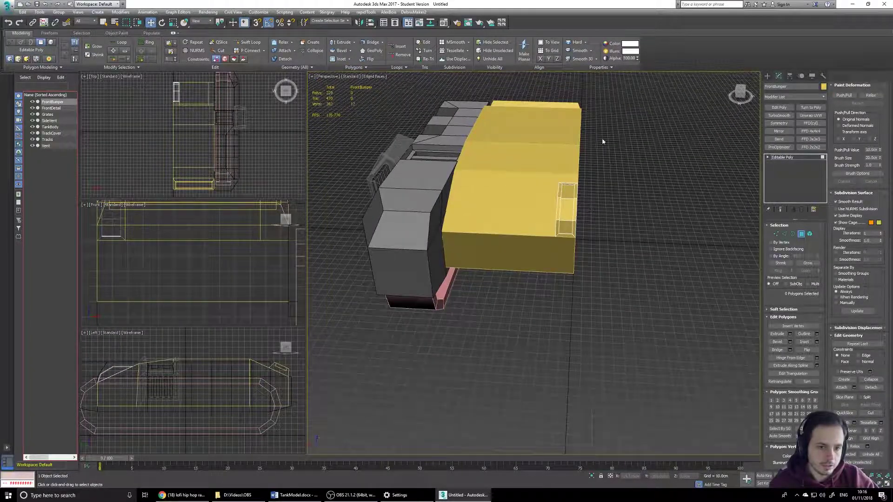
left_click(790, 77)
left_click(795, 124)
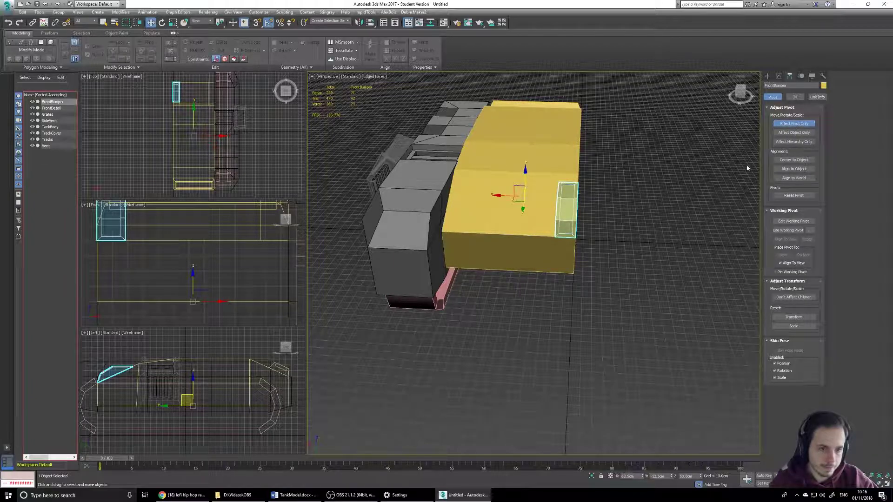
middle_click_drag(606, 219, 582, 216, "alt")
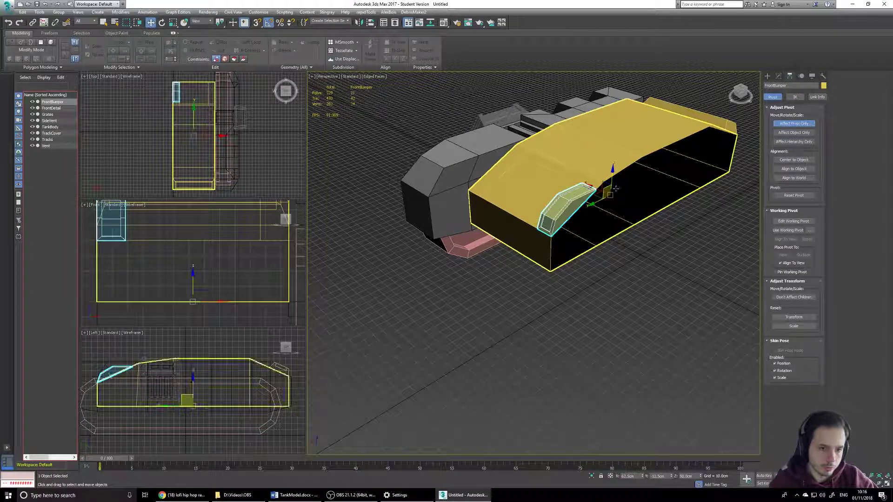
middle_click_drag(674, 207, 662, 202, "alt")
left_click(796, 160)
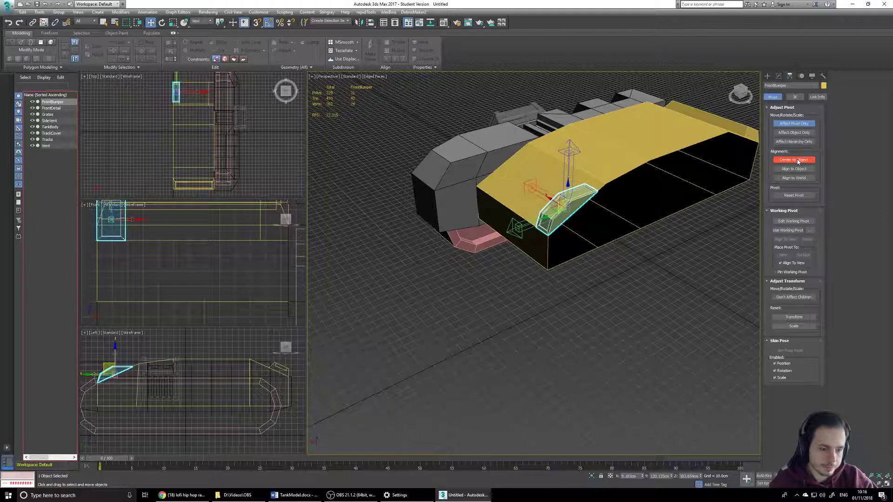
middle_click_drag(528, 258, 584, 230, "alt")
scroll(568, 209, "up", 7)
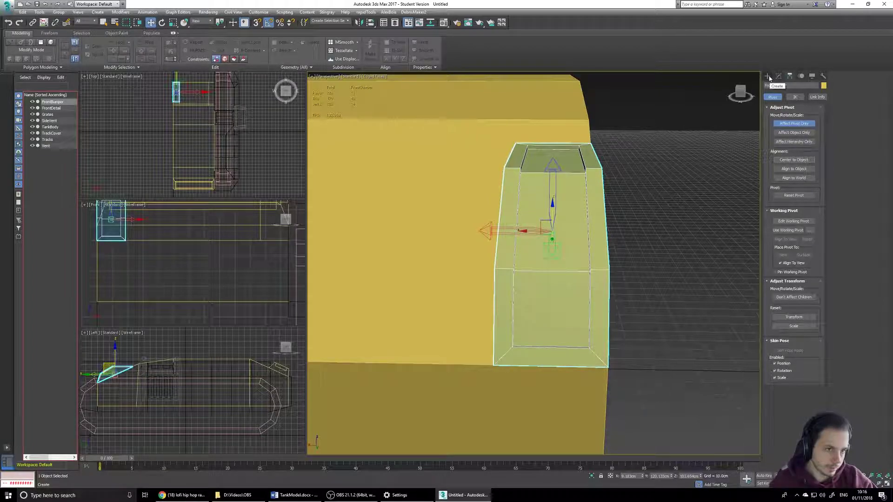
left_click(788, 125)
Set FrontBumper's X position to 0 cm so it straddles the hull's open centre side, and deselect it
left_click(767, 76)
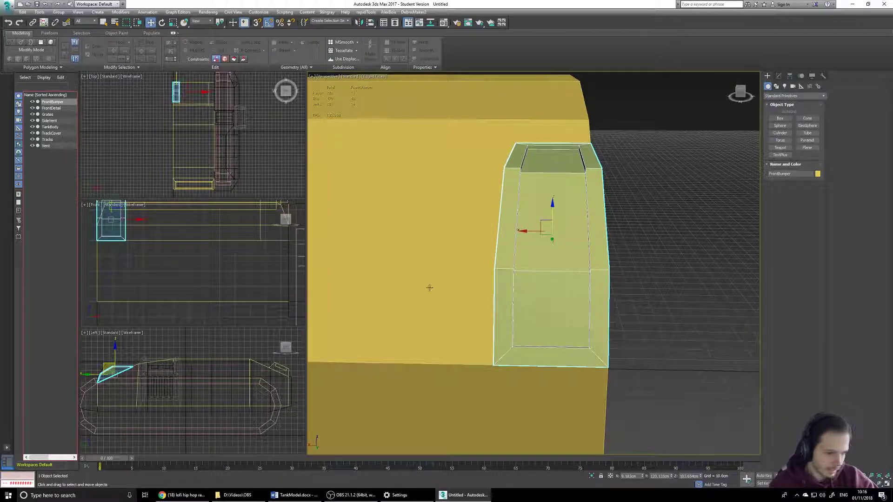
right_click(643, 478)
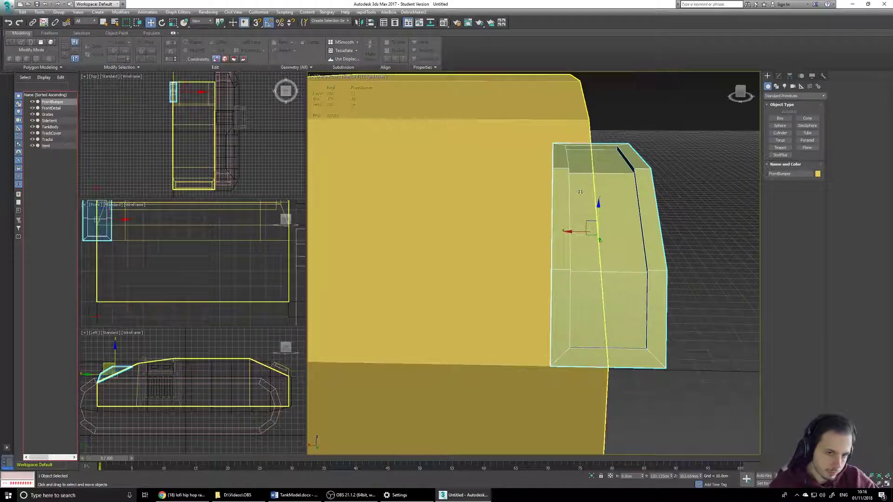
scroll(599, 228, "down", 5)
left_click(656, 282)
middle_click_drag(590, 223, 549, 272)
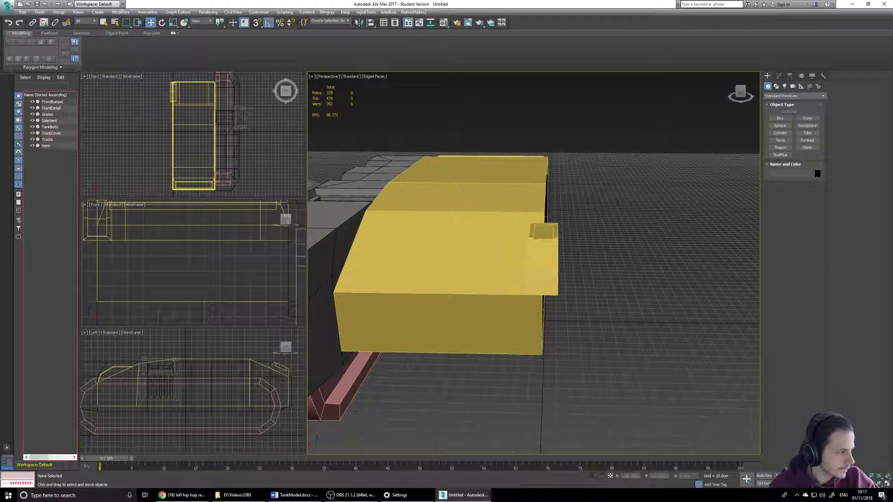
middle_click_drag(498, 251, 577, 247, "alt")
scroll(640, 224, "up", 3)
middle_click_drag(640, 223, 637, 242, "alt")
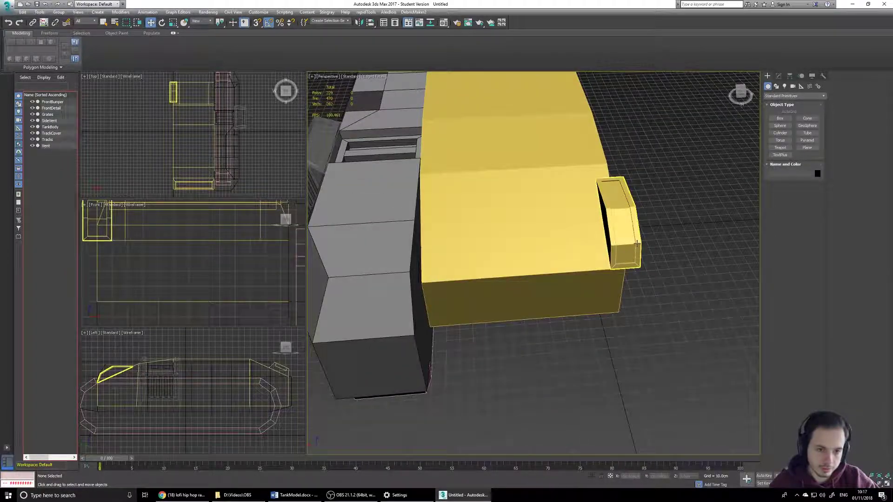